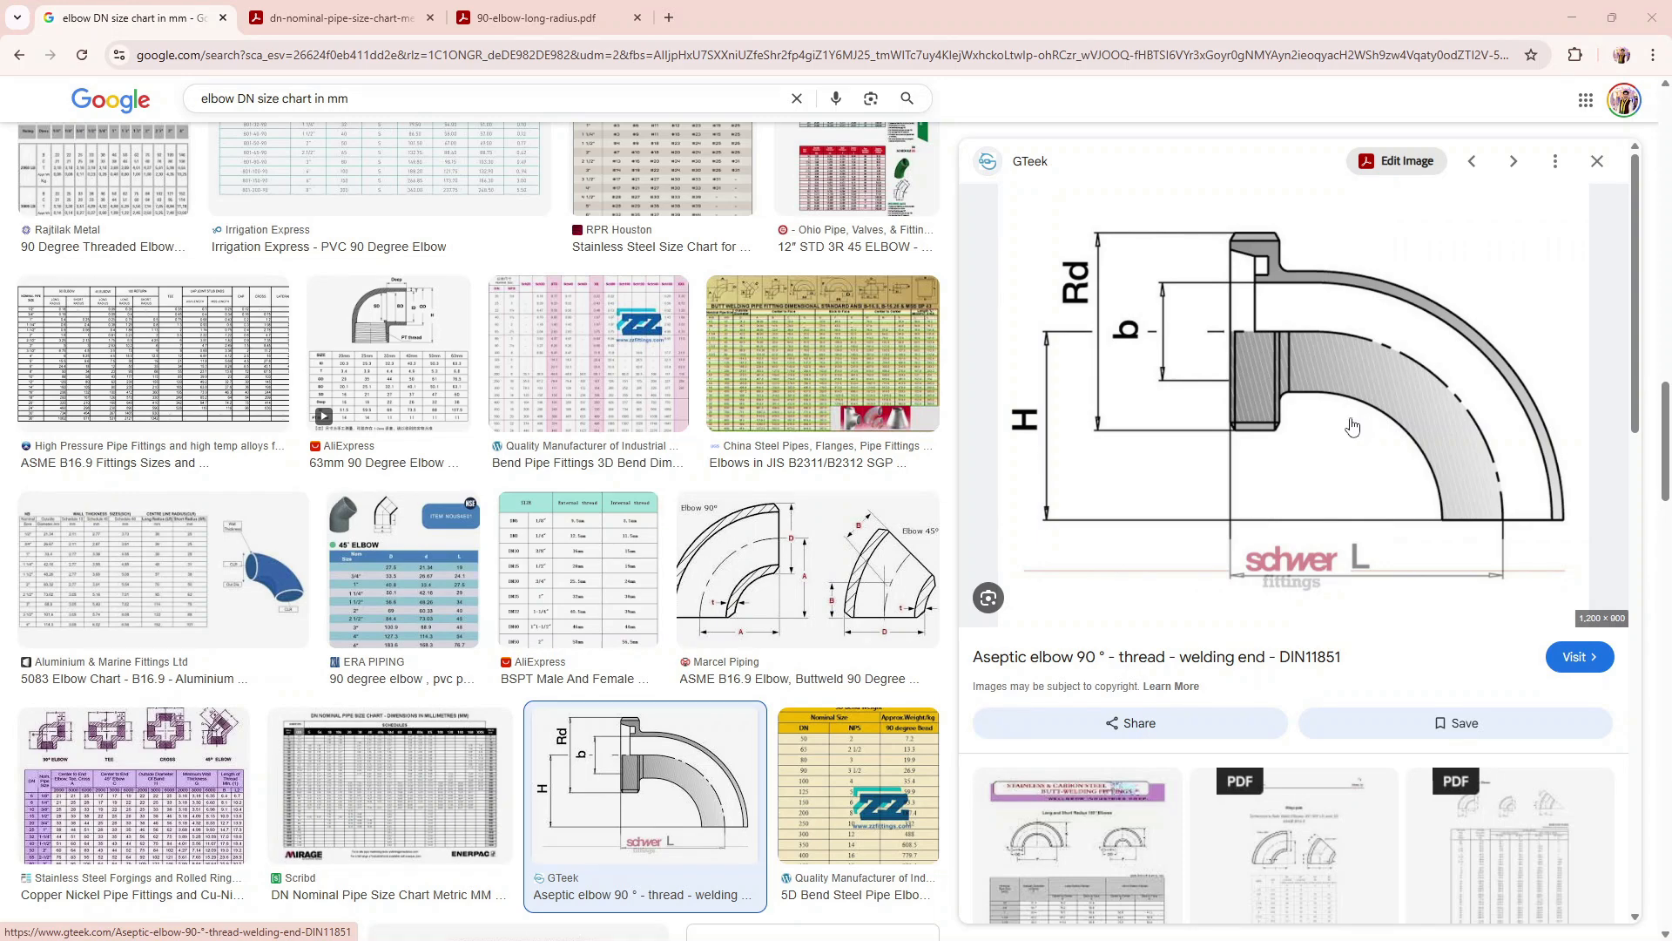
Step: View the DN nominal pipe size chart and the 90° elbow long radius PDF, and switch to the Civil 3D drawing
left_click(319, 10)
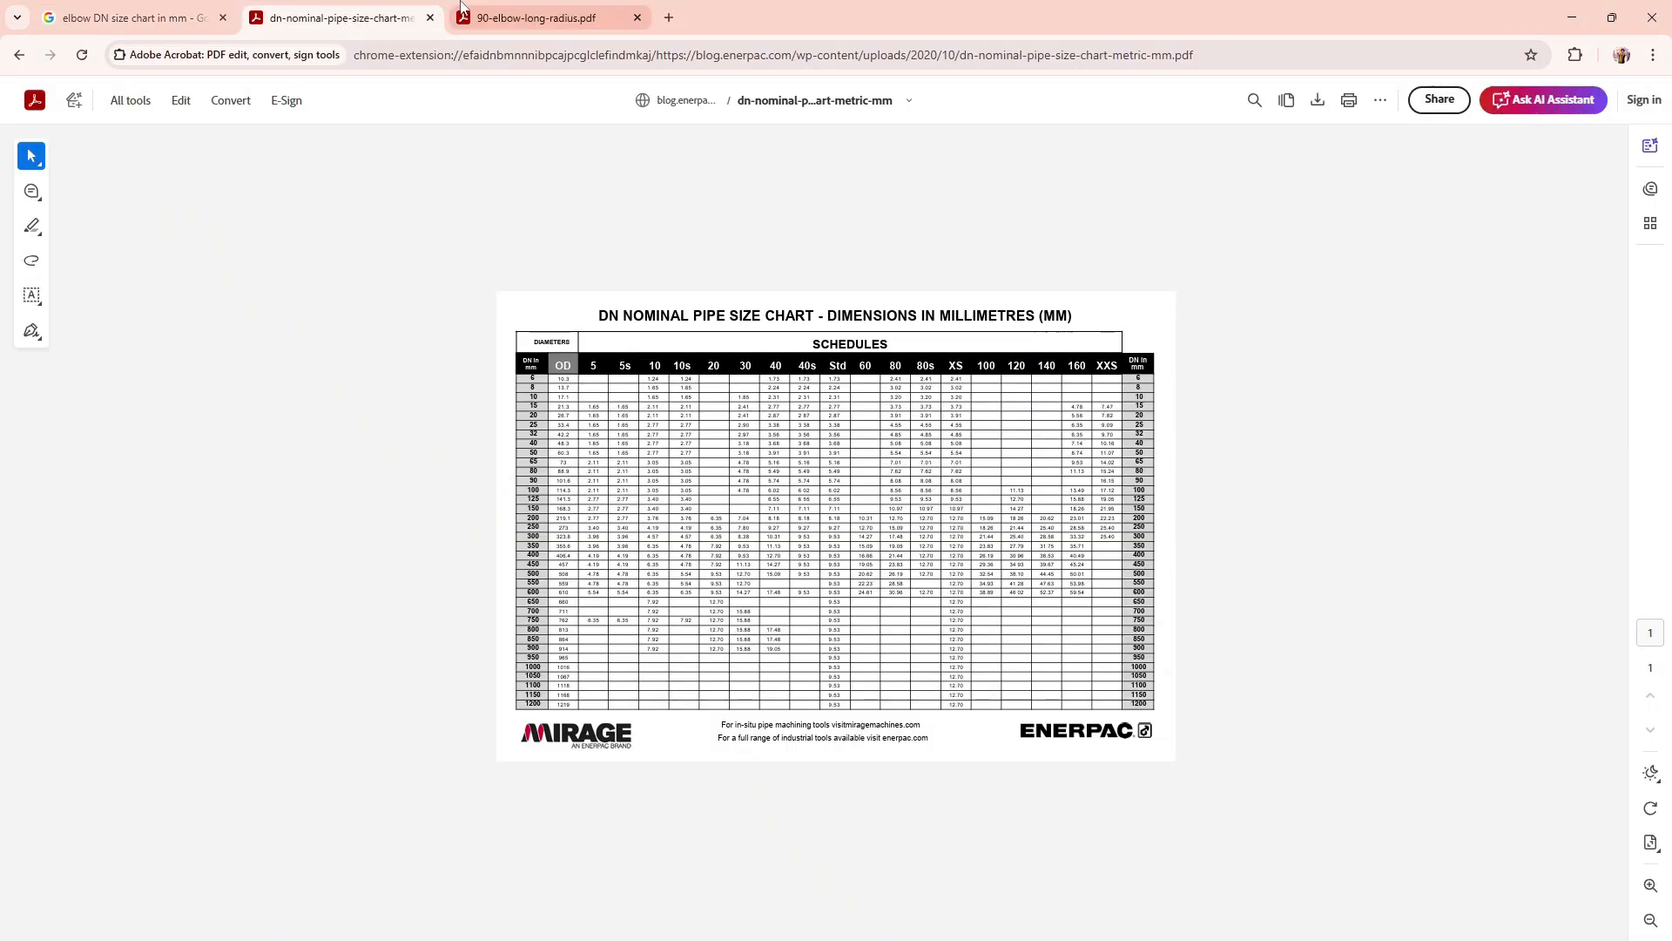
left_click(529, 10)
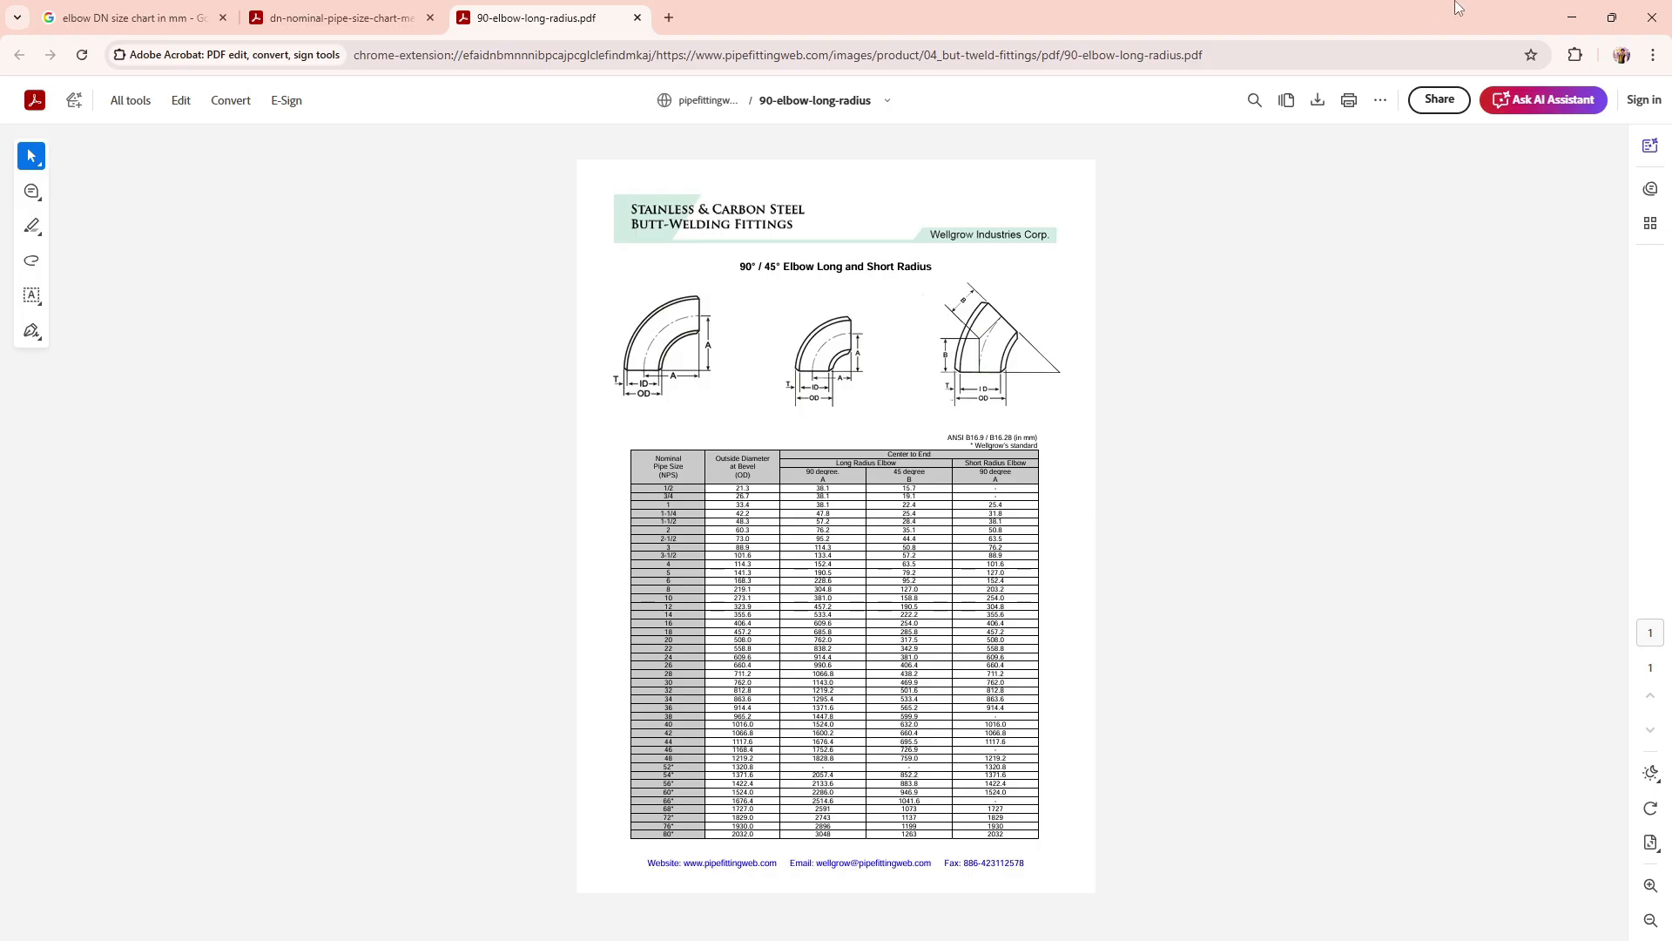
left_click(1577, 19)
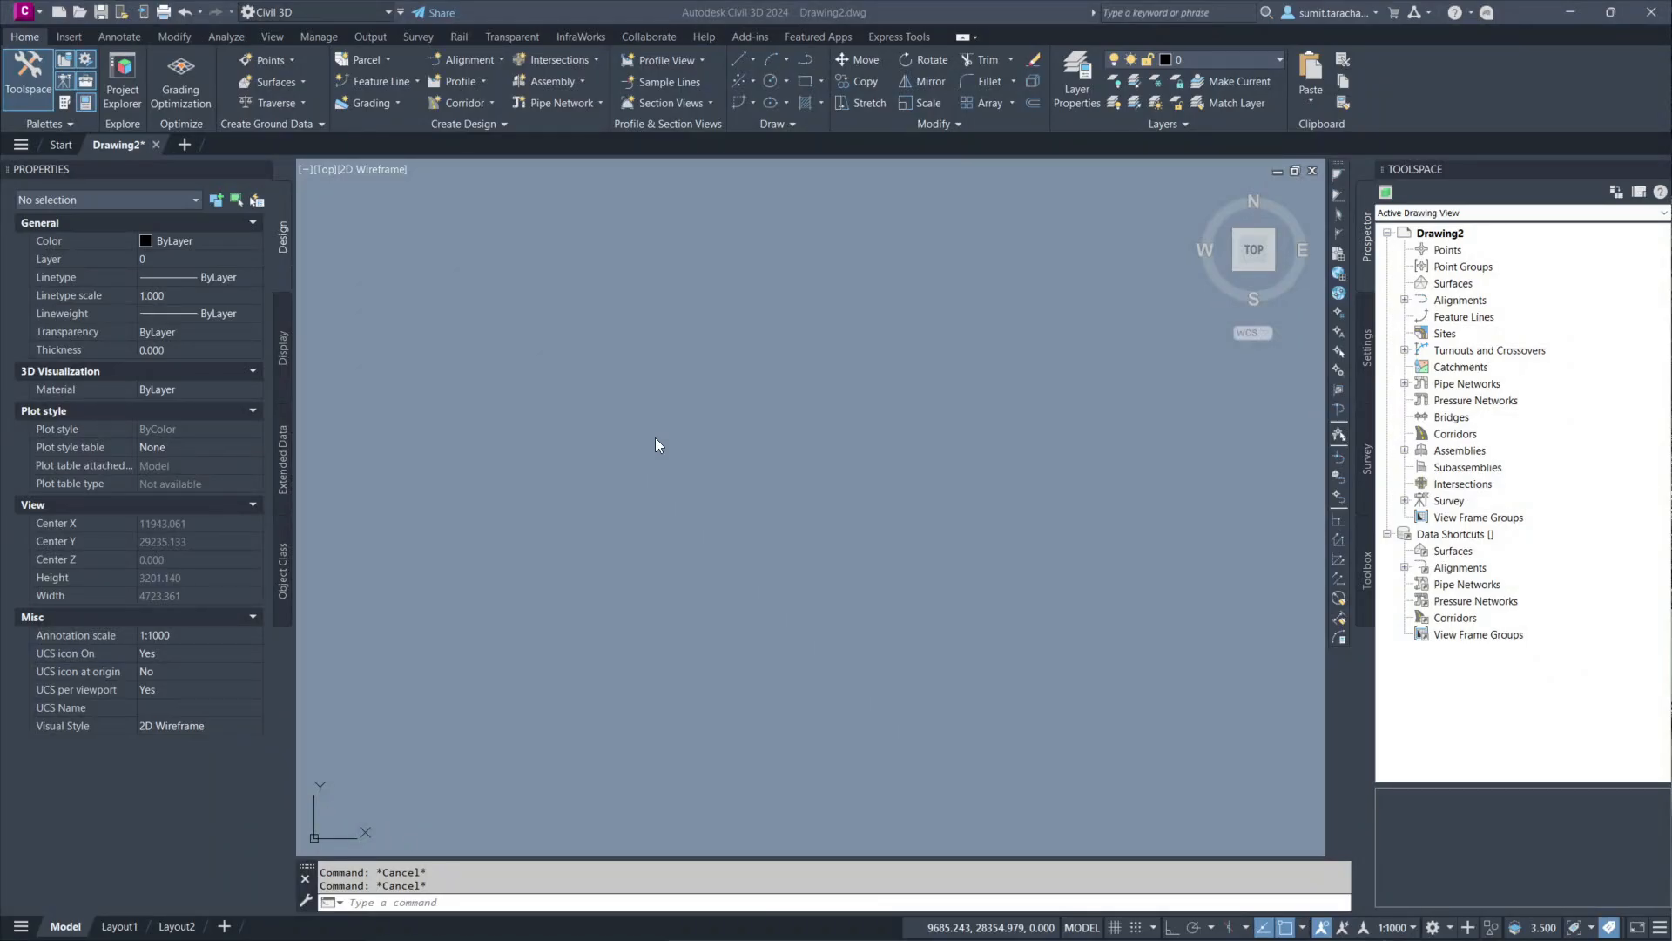
left_click(645, 400)
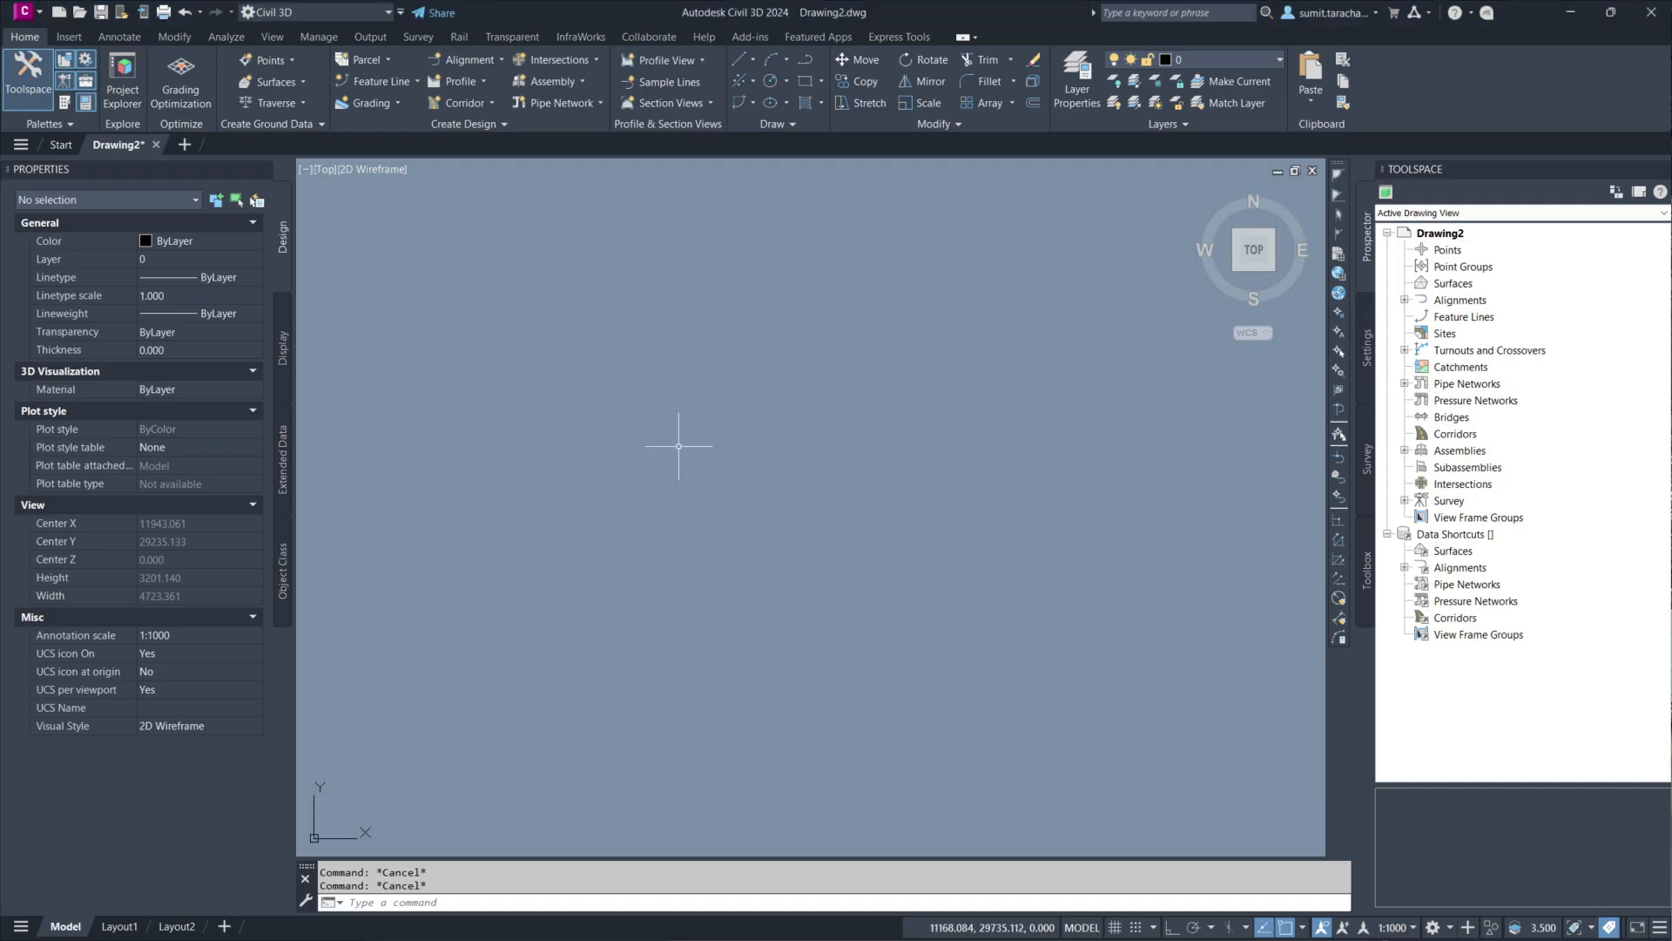
Step: Draw a vertical polyline 300 units long, running downward from its start point with Ortho on
type("p")
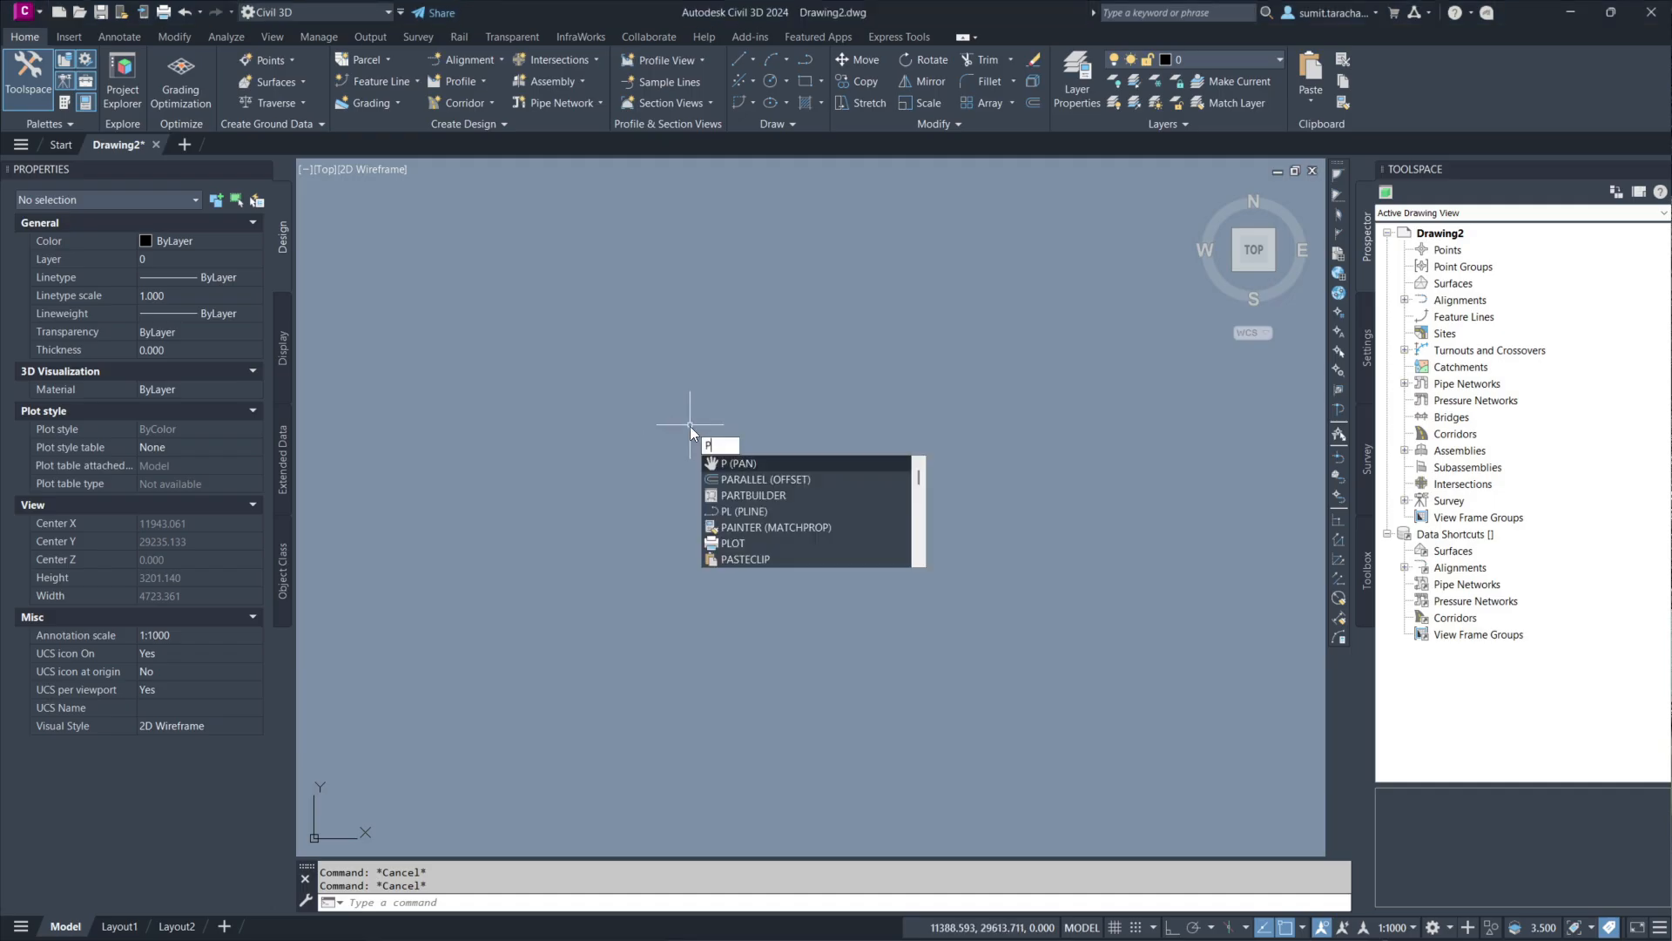
type("l")
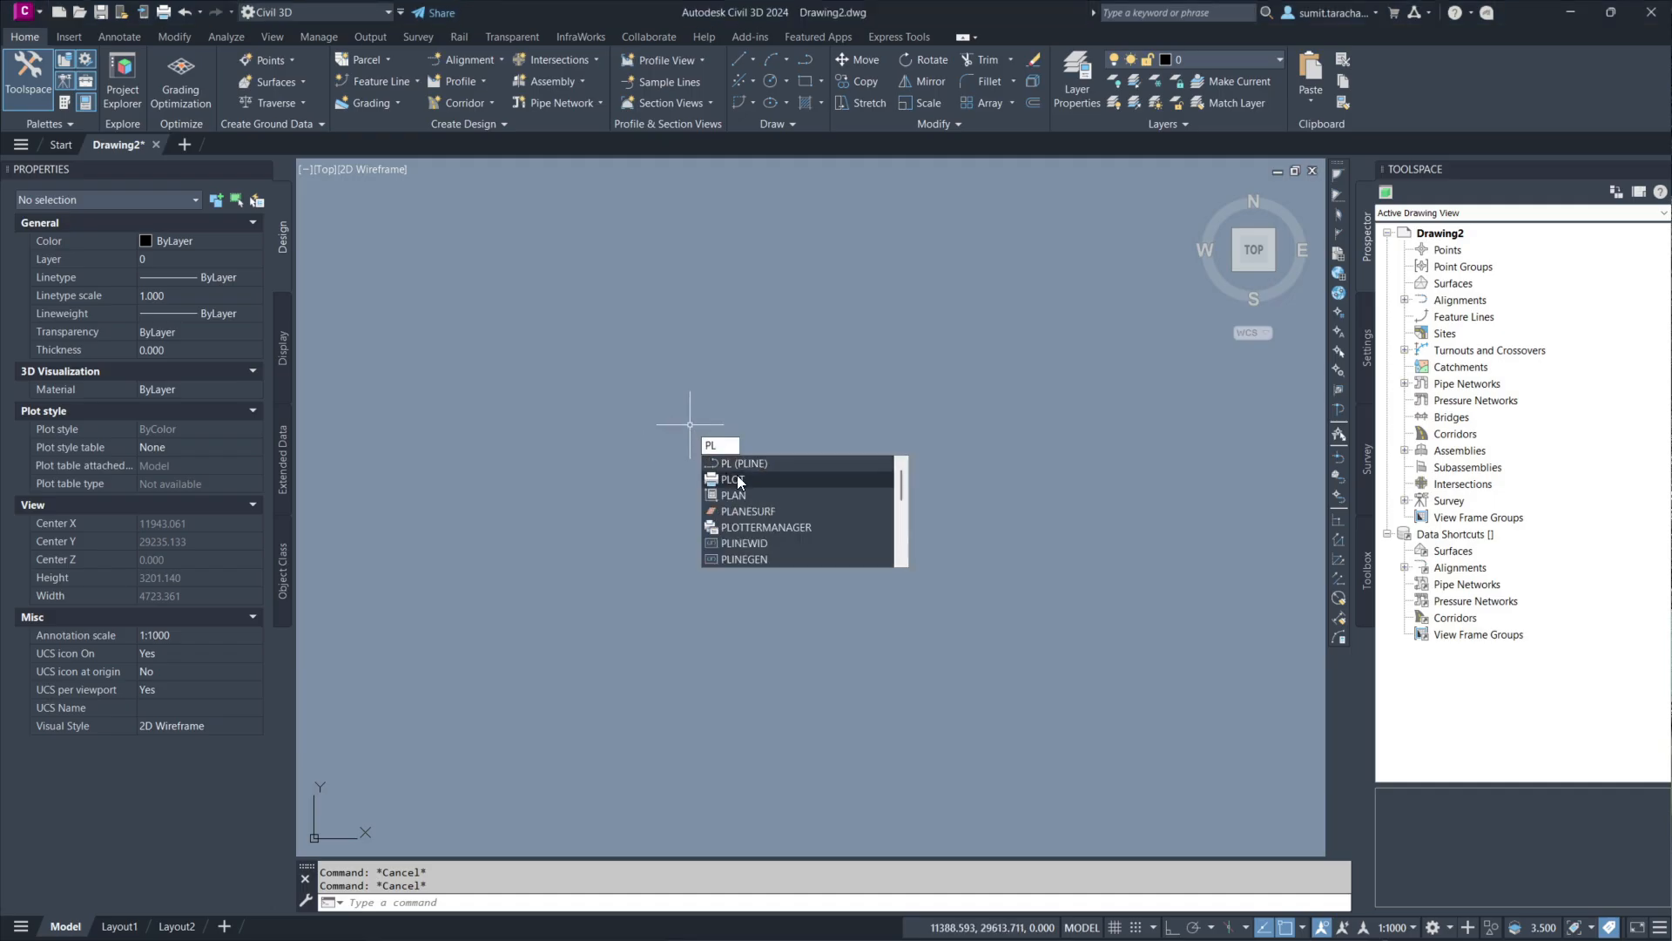
key("Return")
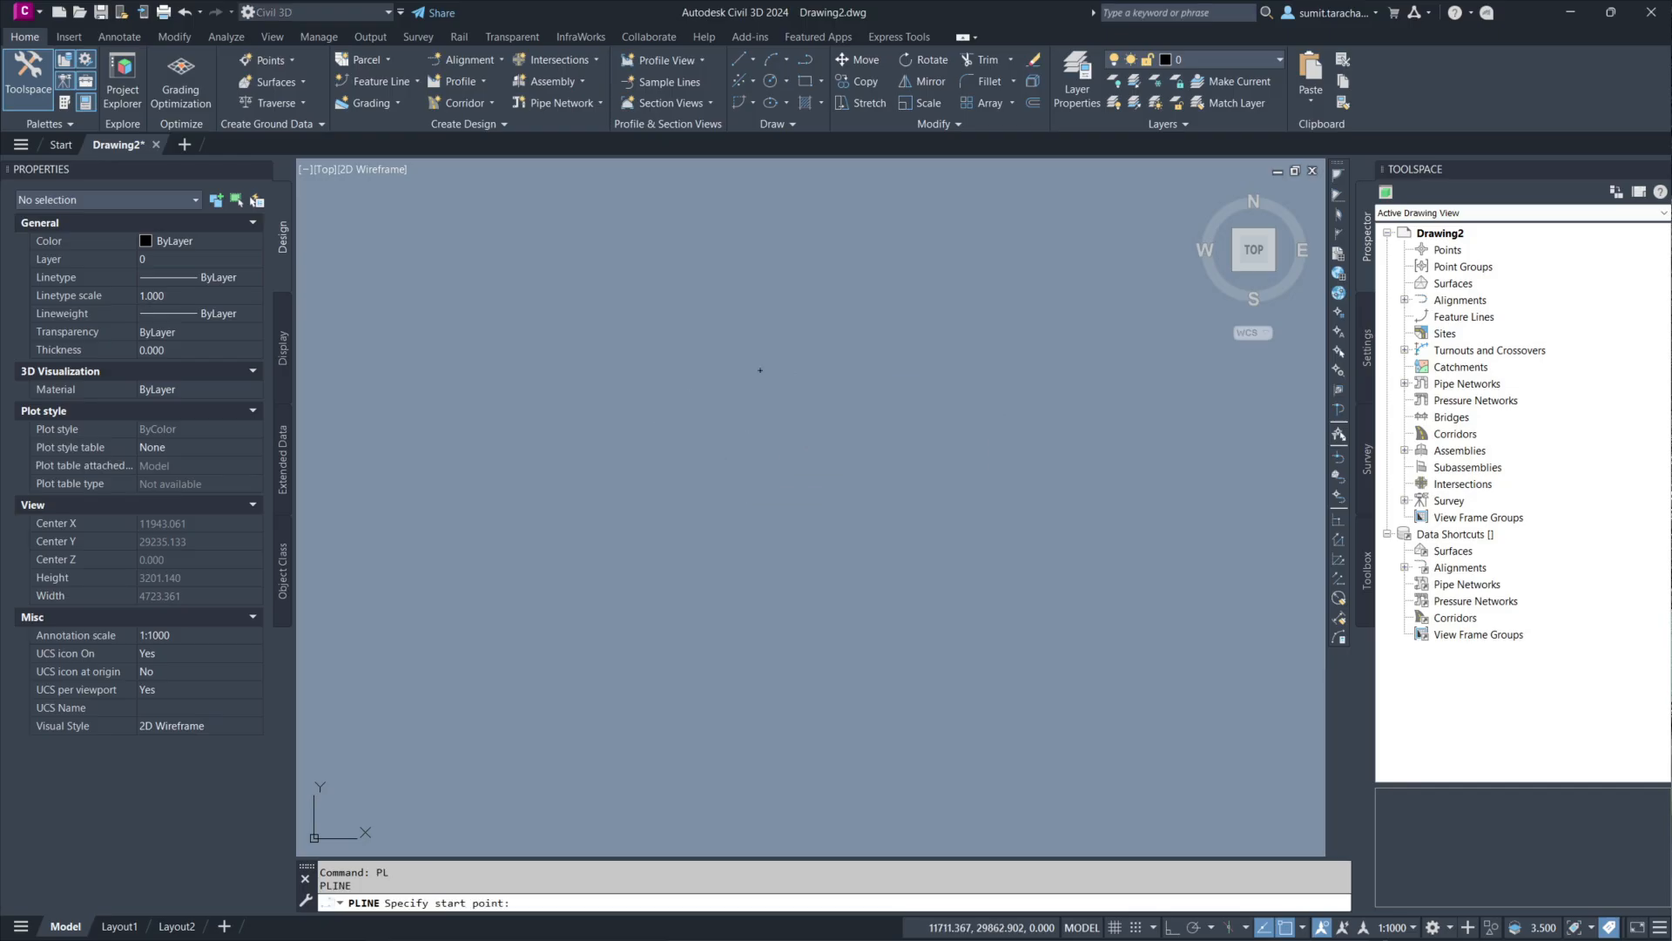
left_click(761, 370)
left_click(1173, 928)
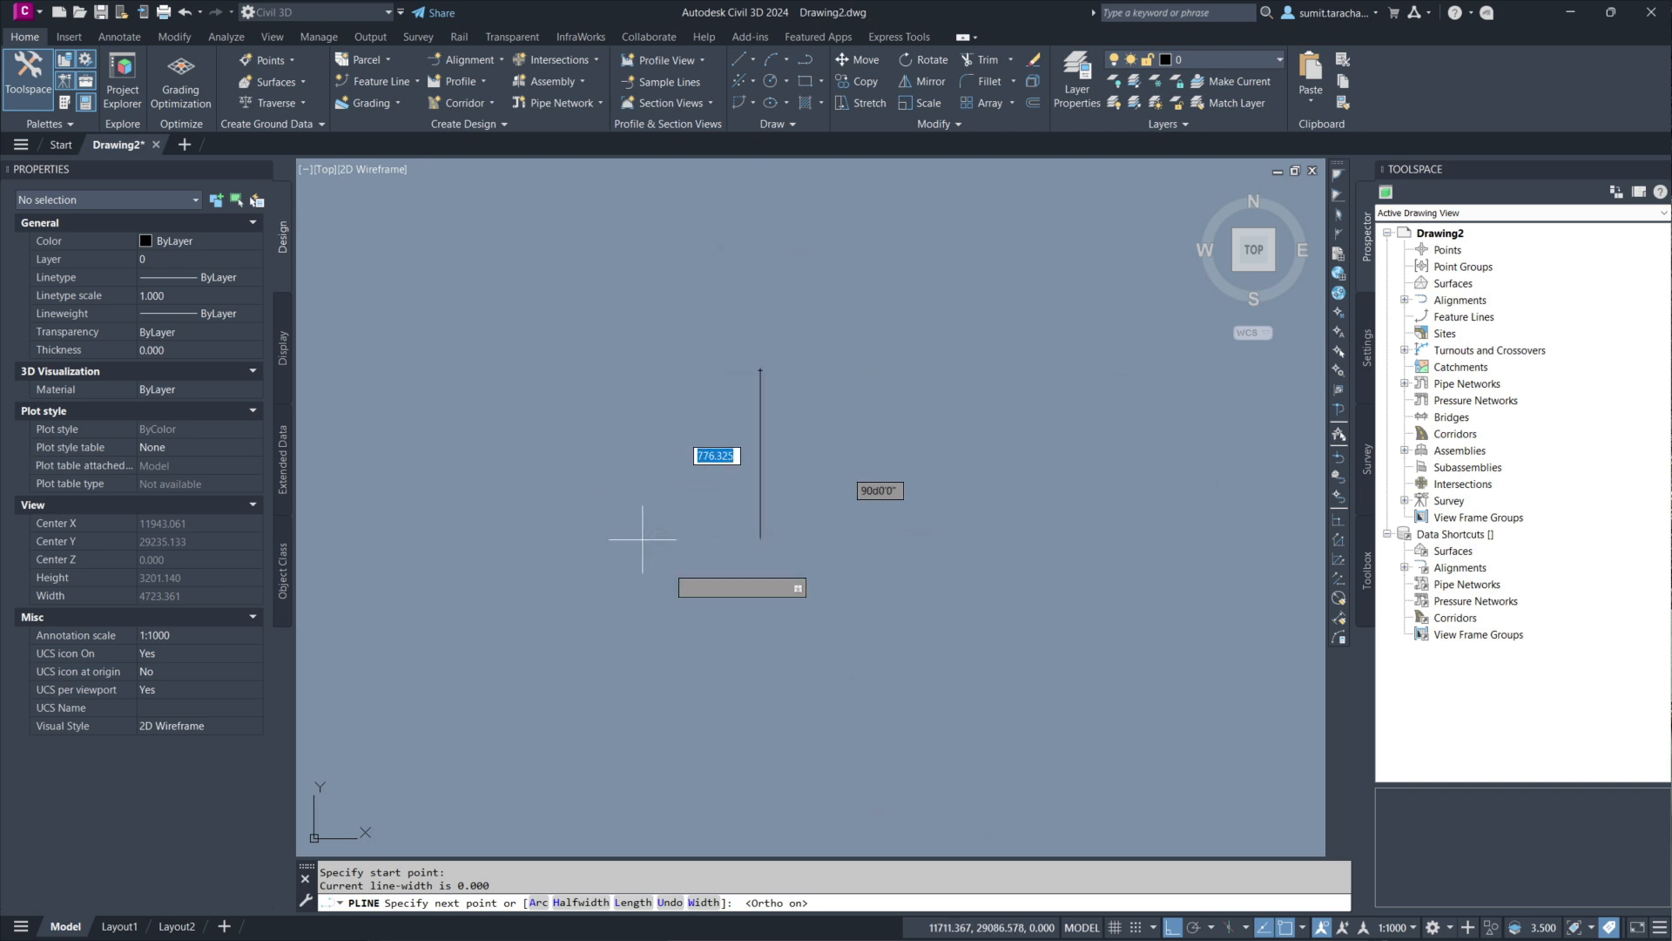
type("300")
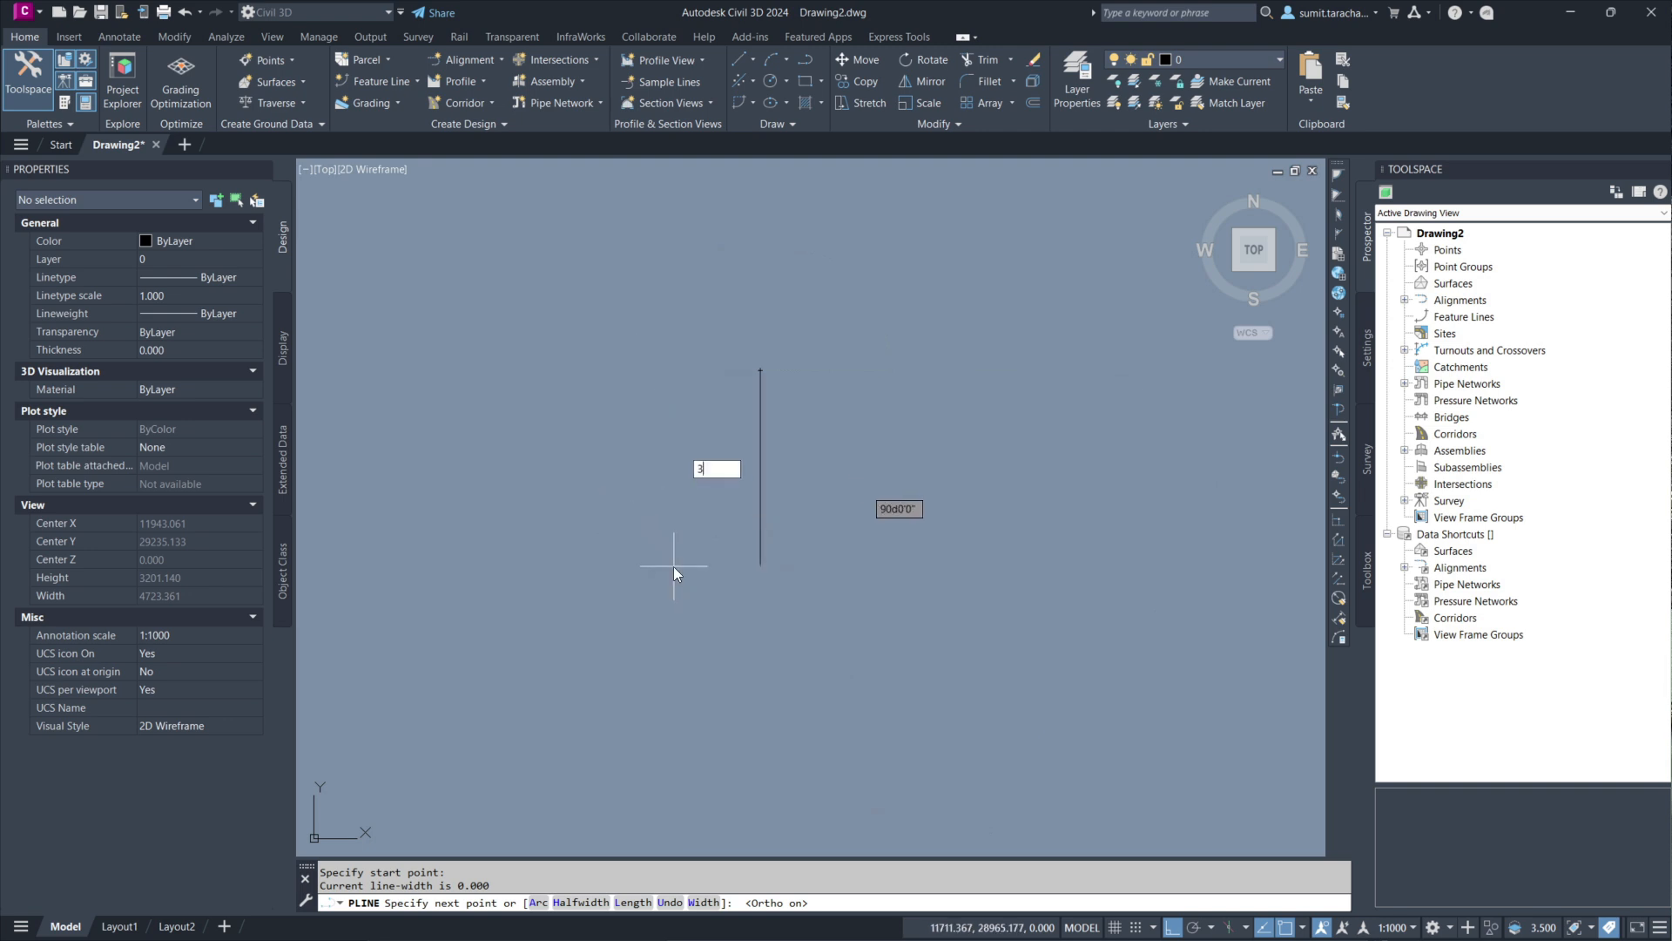
key("Return")
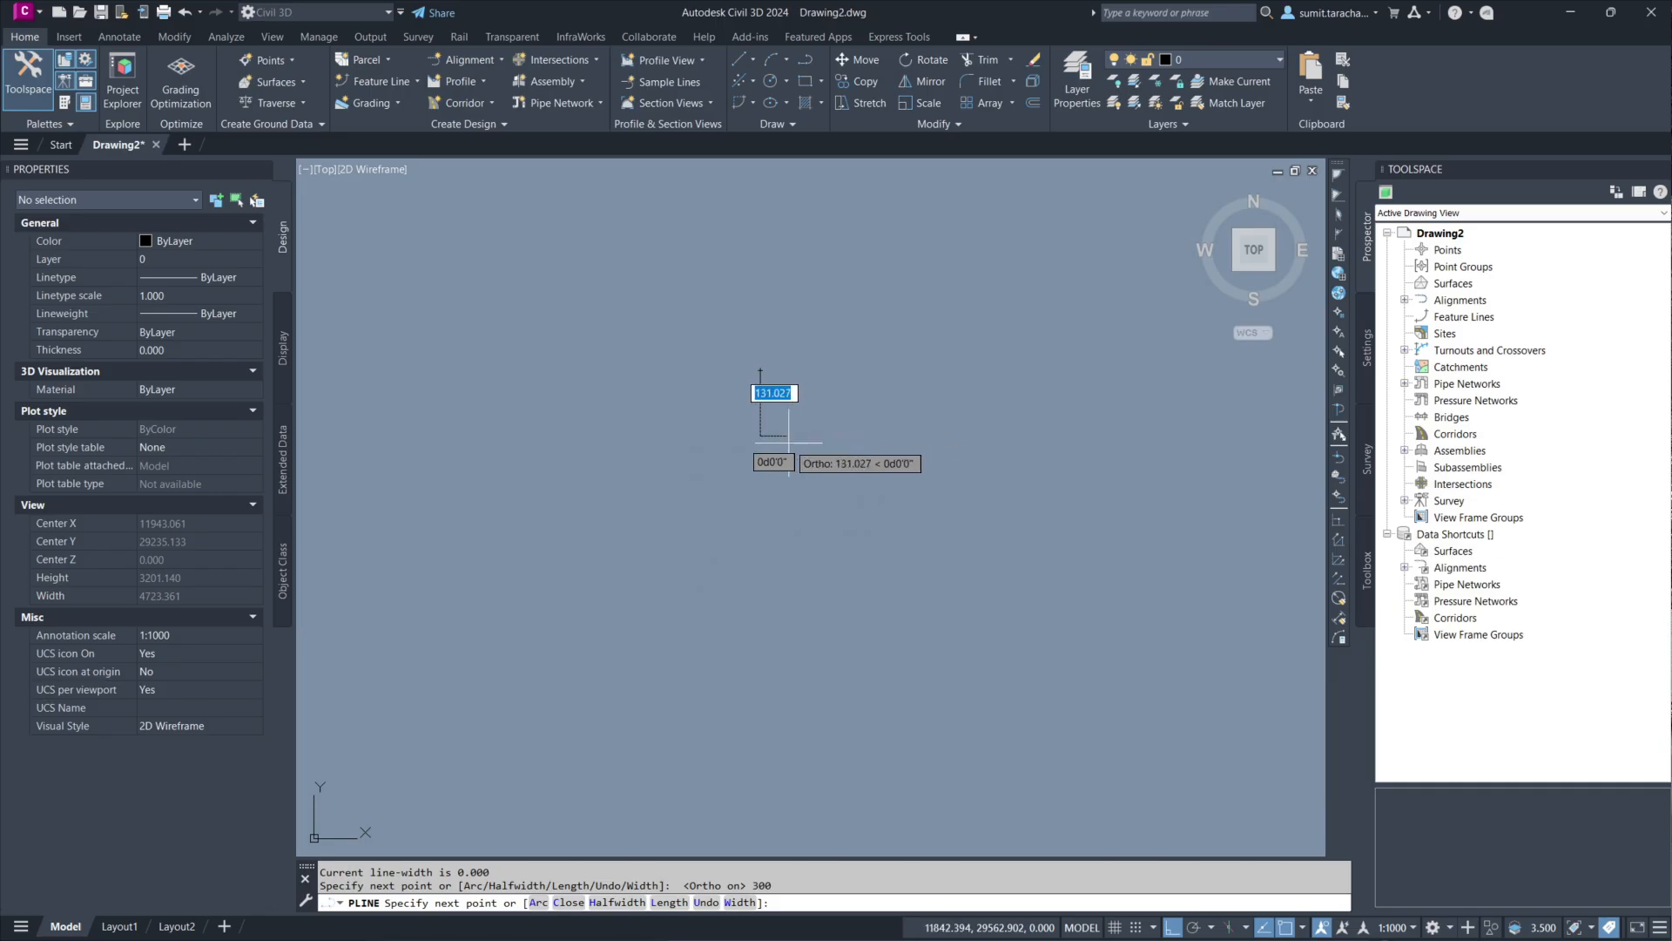
key("Escape")
Step: Draw a separate horizontal polyline 300 units long, running left from the lower end of the vertical polyline
scroll(758, 402, "up", 5)
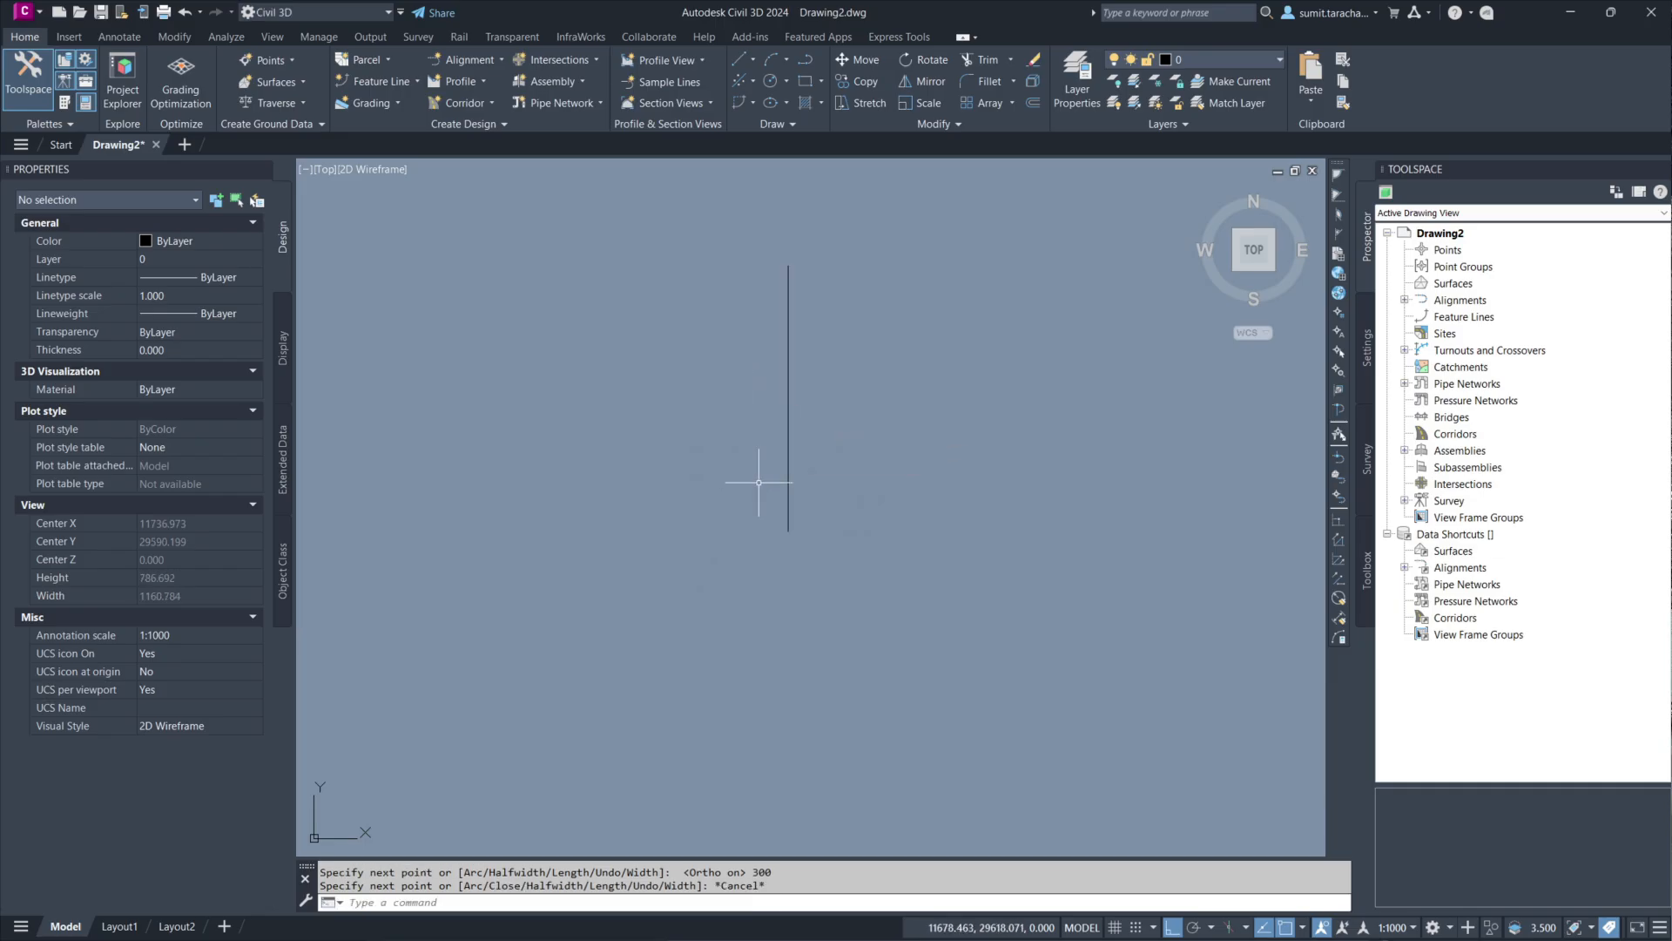
key("Return")
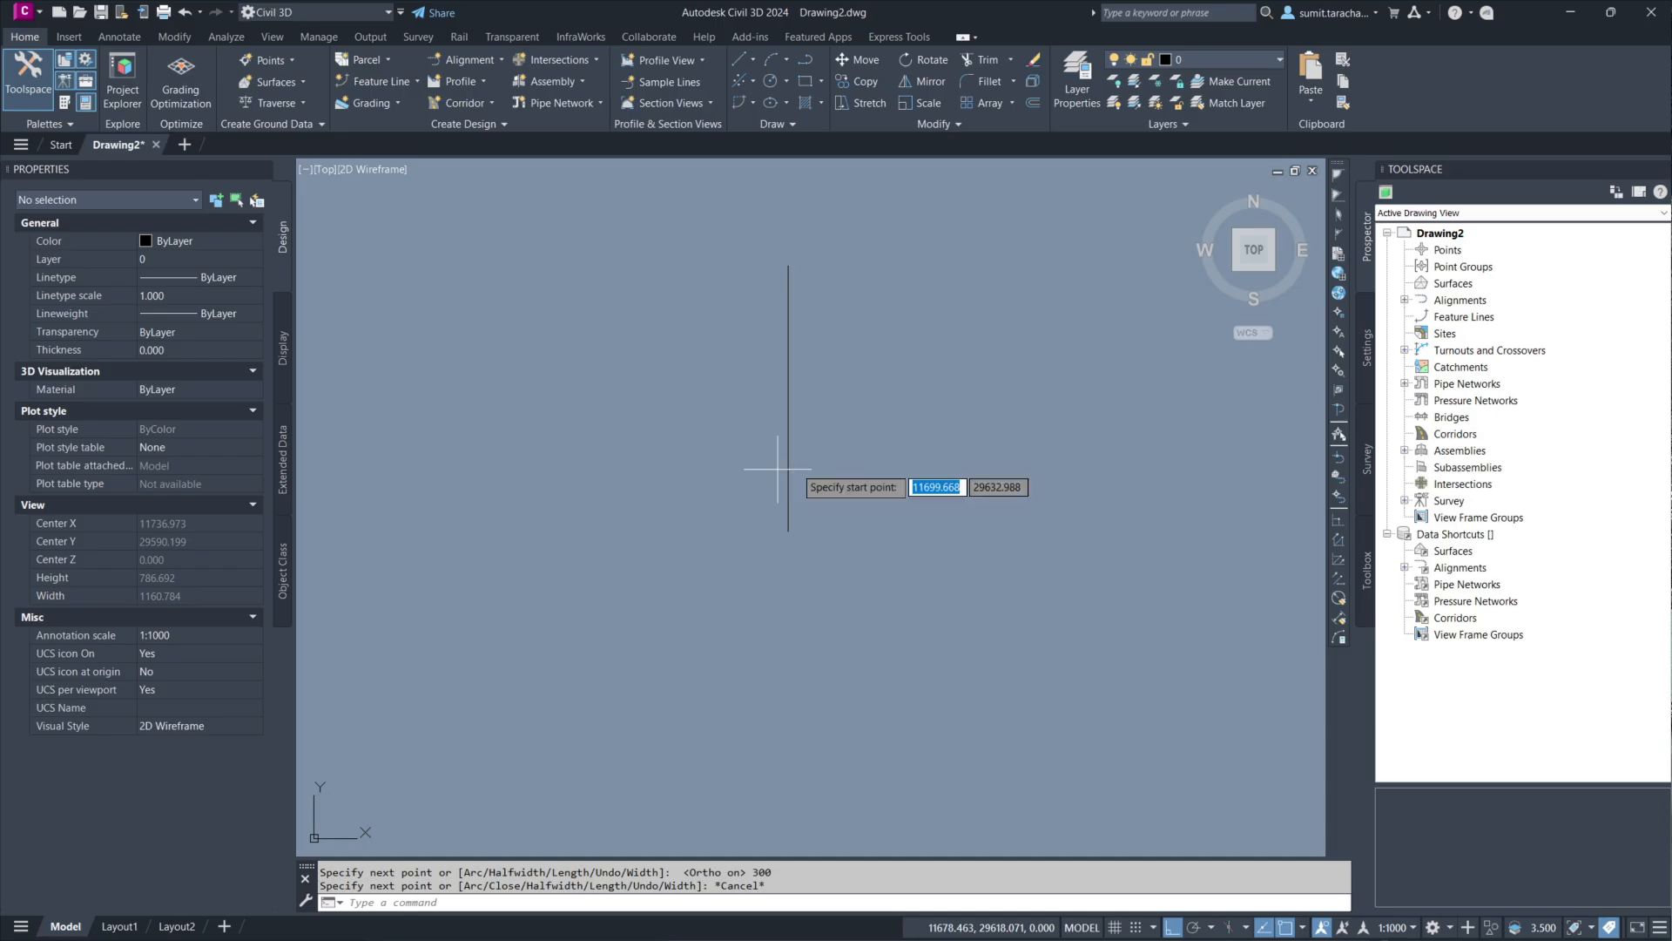
left_click(788, 531)
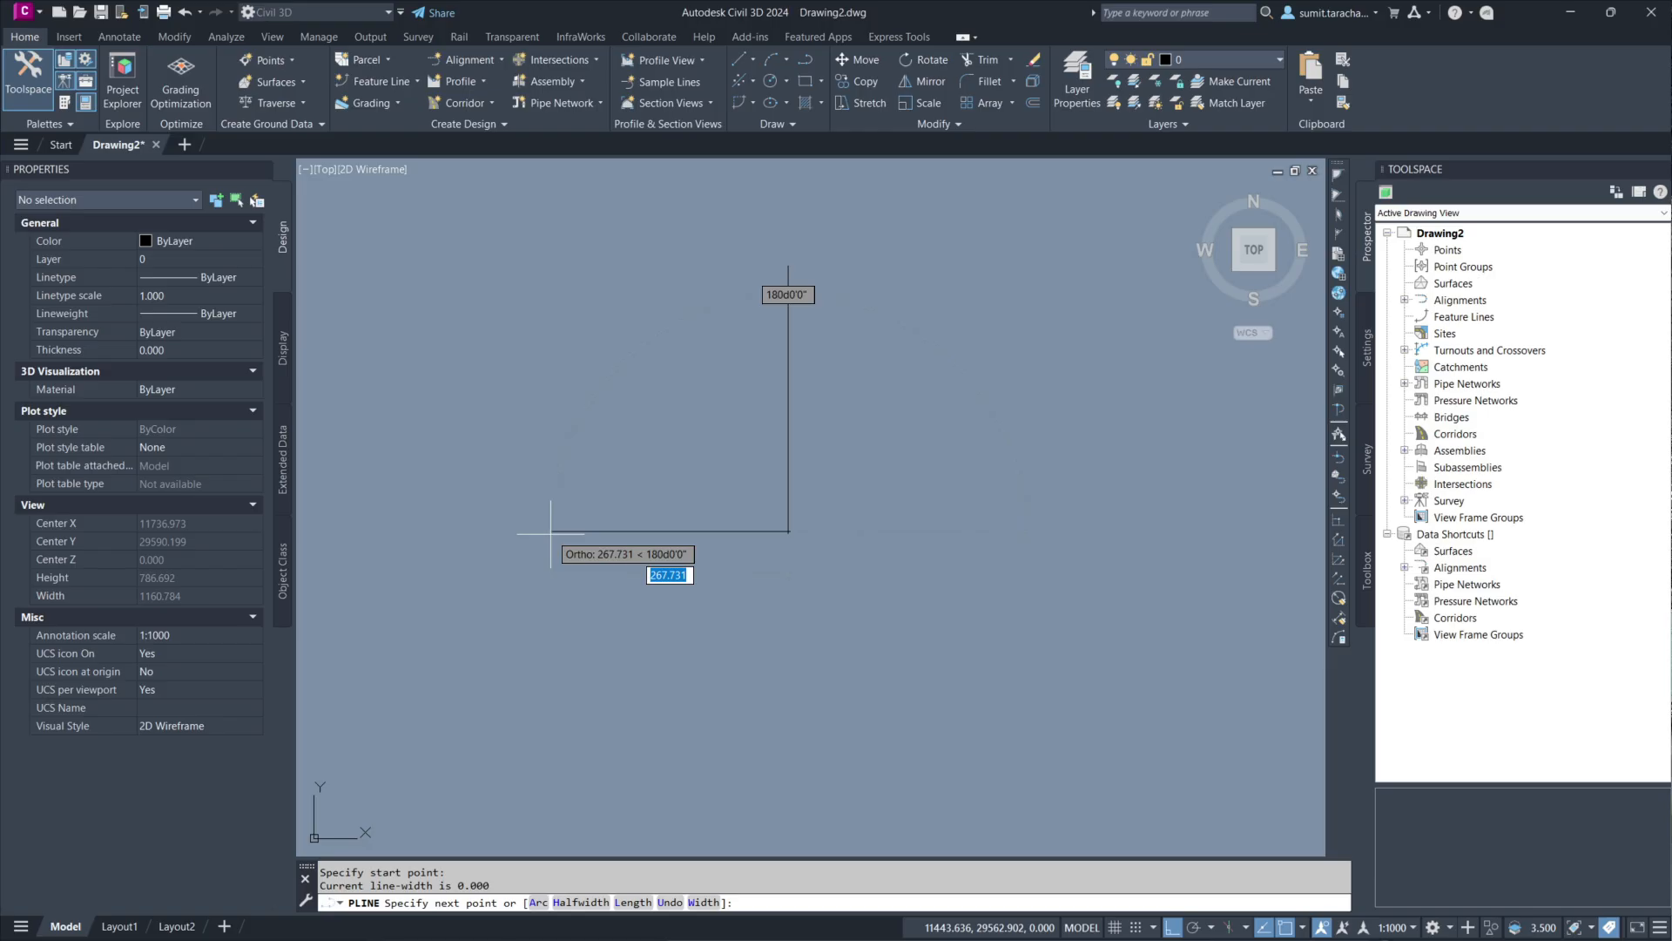
type("300")
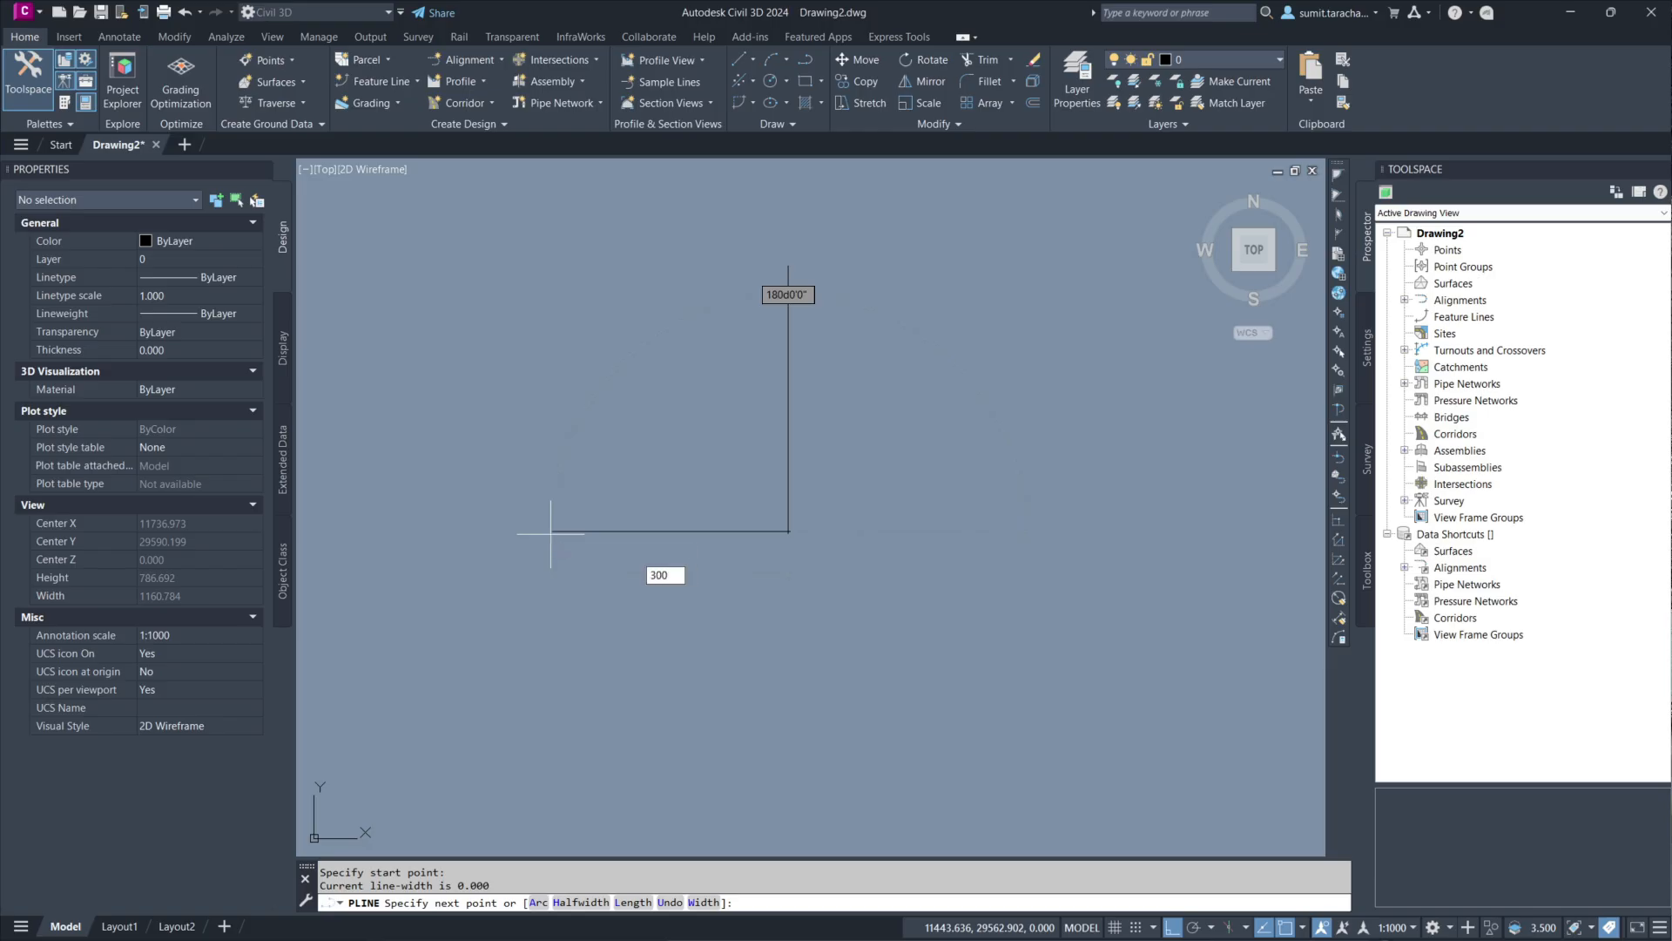
key("Return")
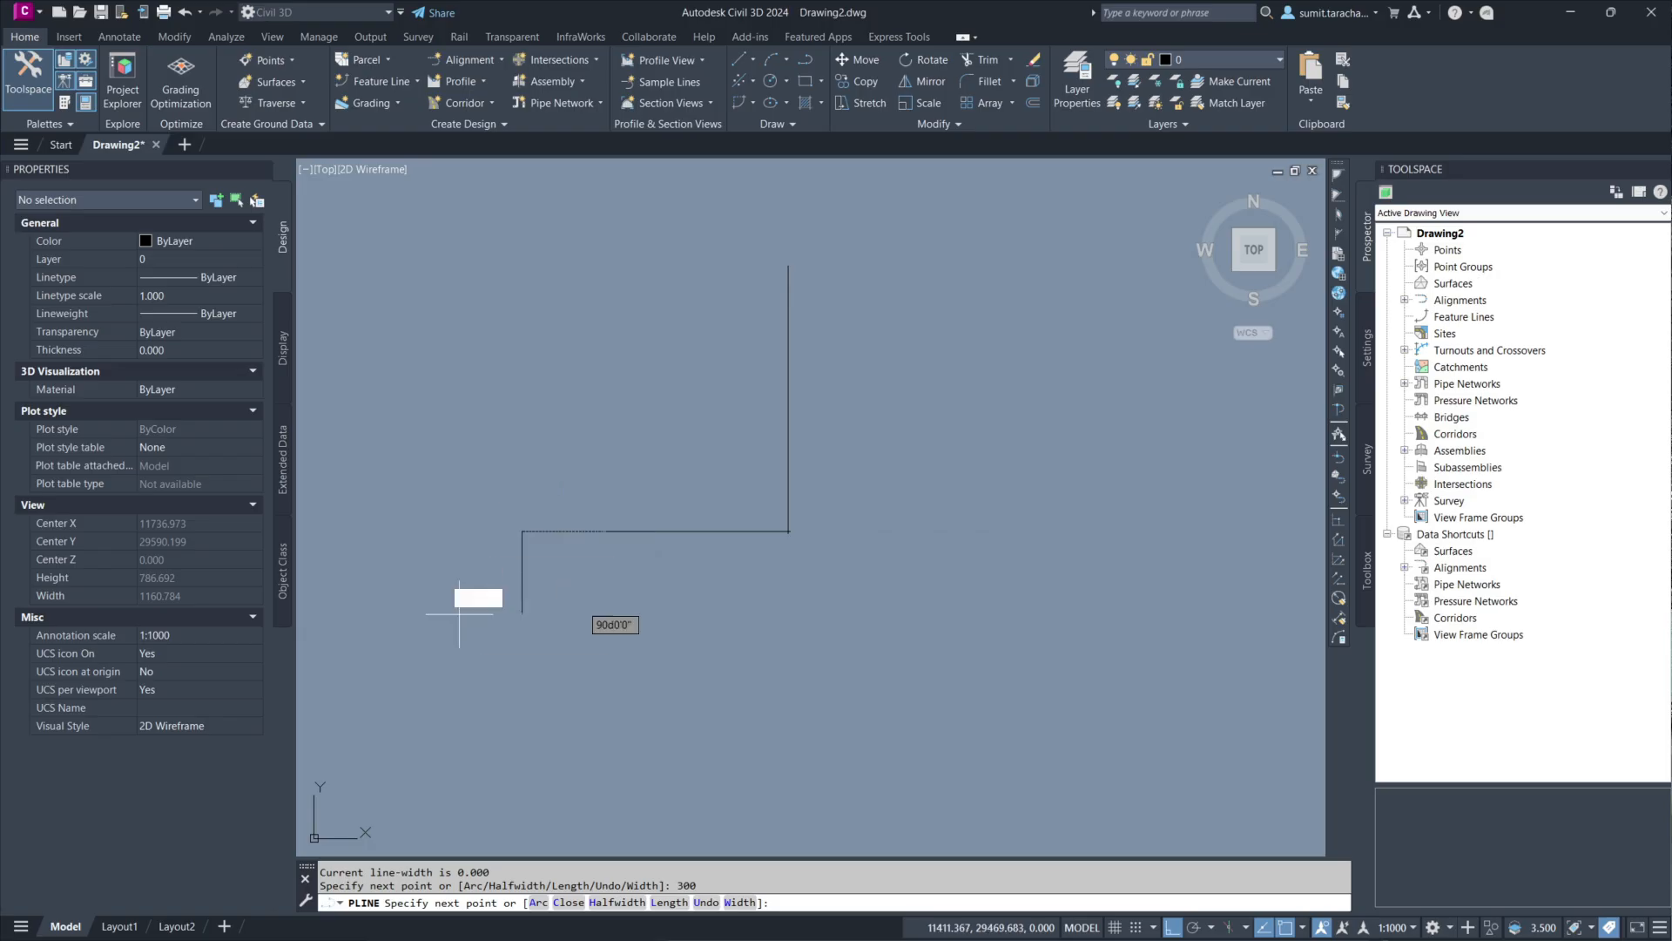
key("Escape")
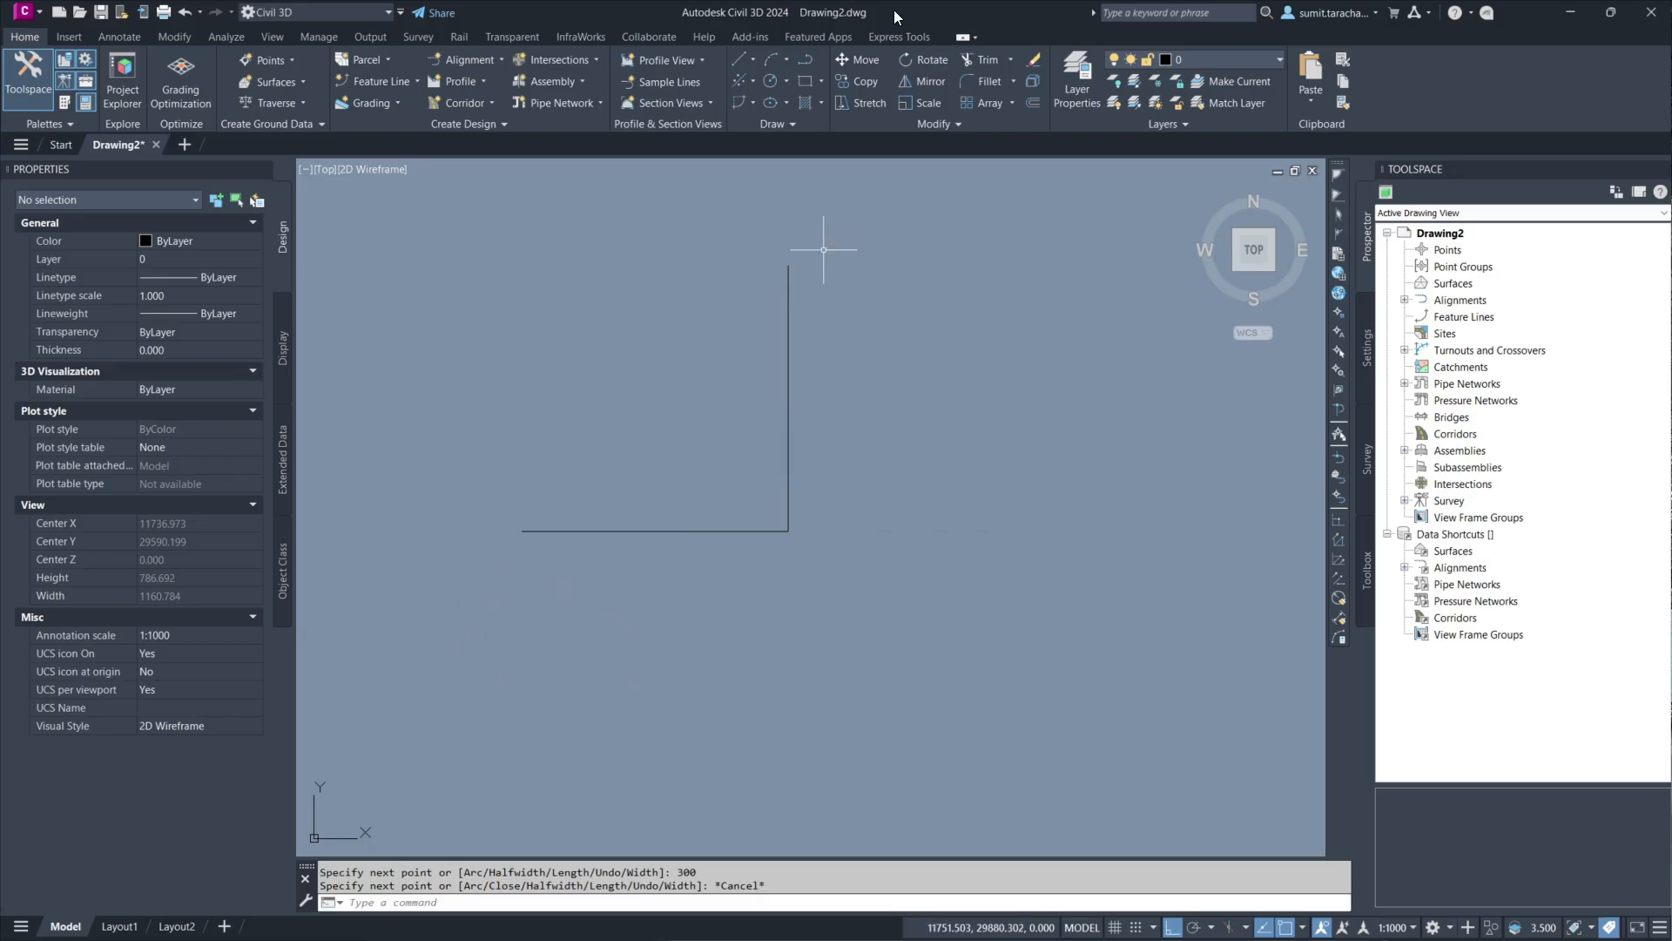
Step: Draw a Tan, Tan, Radius circle of radius 100 tangent to the vertical and horizontal polylines, inside their corner
left_click(787, 80)
left_click(808, 258)
left_click(789, 445)
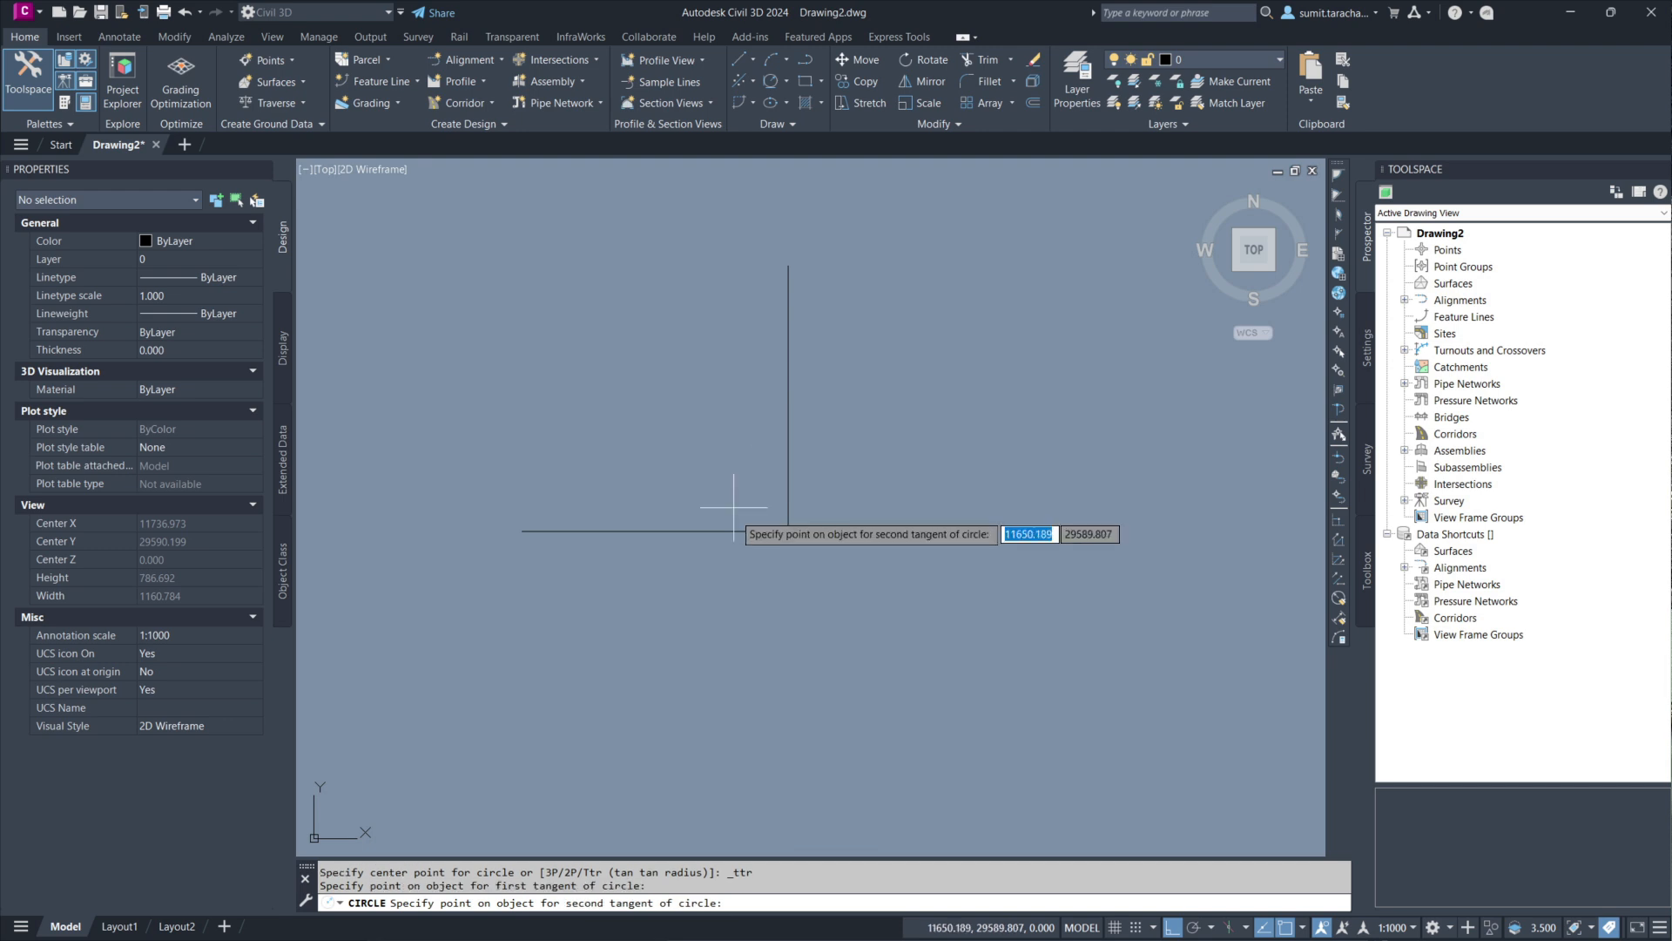
left_click(682, 527)
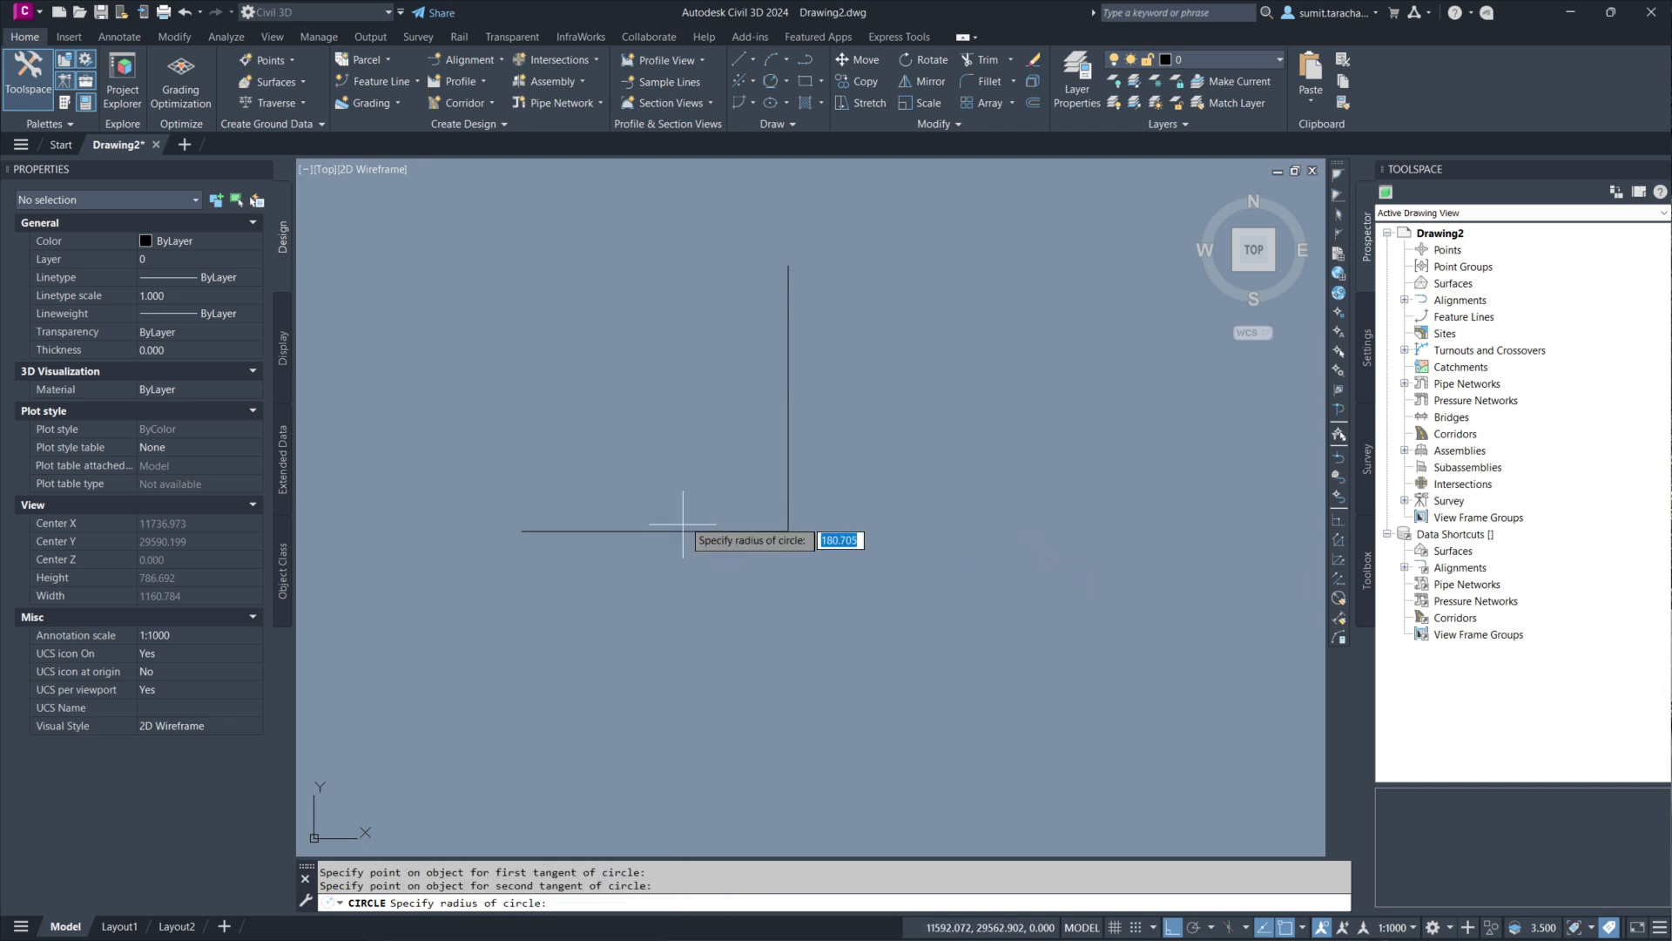
type("10")
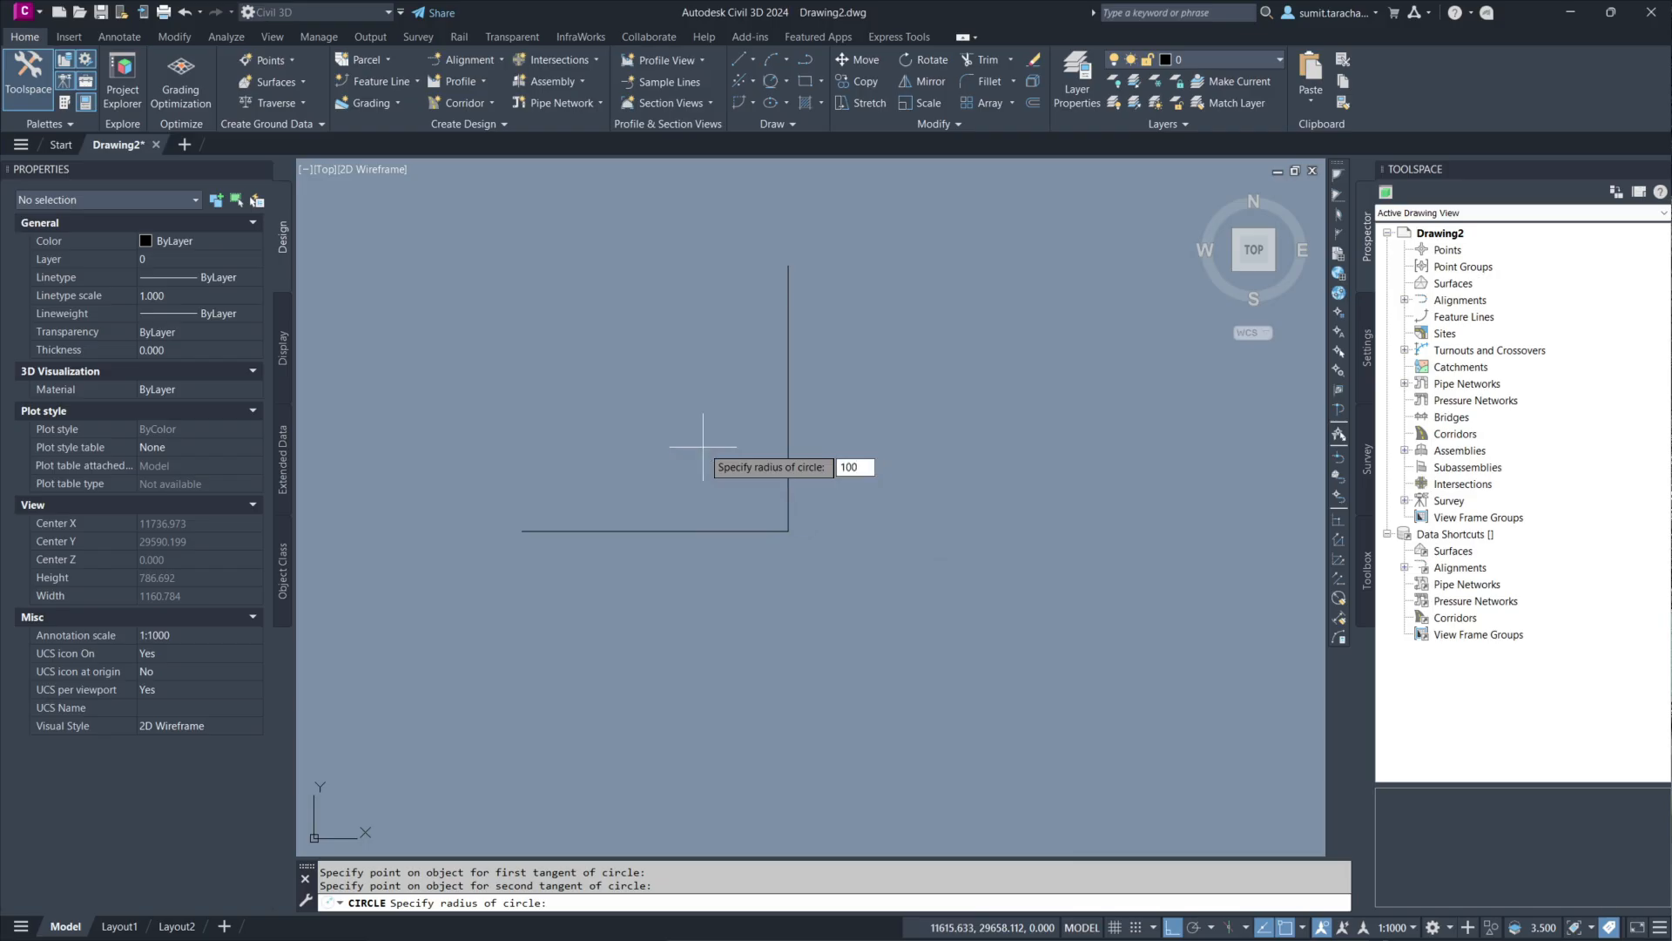
type("0")
key("Return")
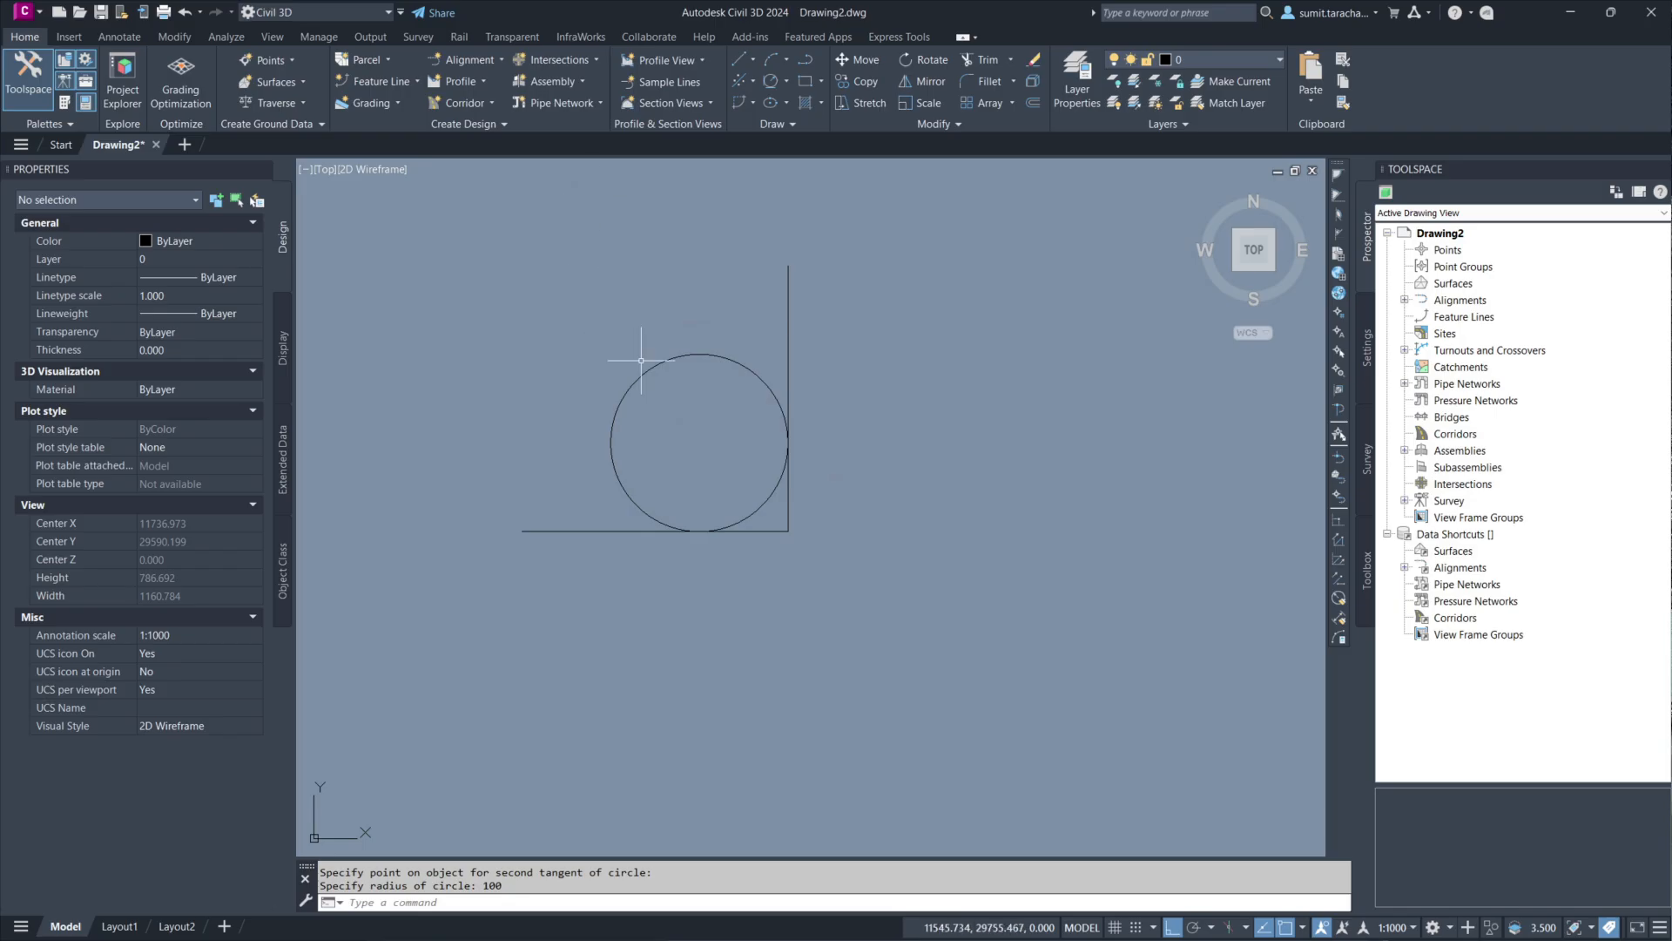
Step: Trim the sharp corner segments and the inner part of the circle, leaving the bend arc between the two polylines
left_click(977, 63)
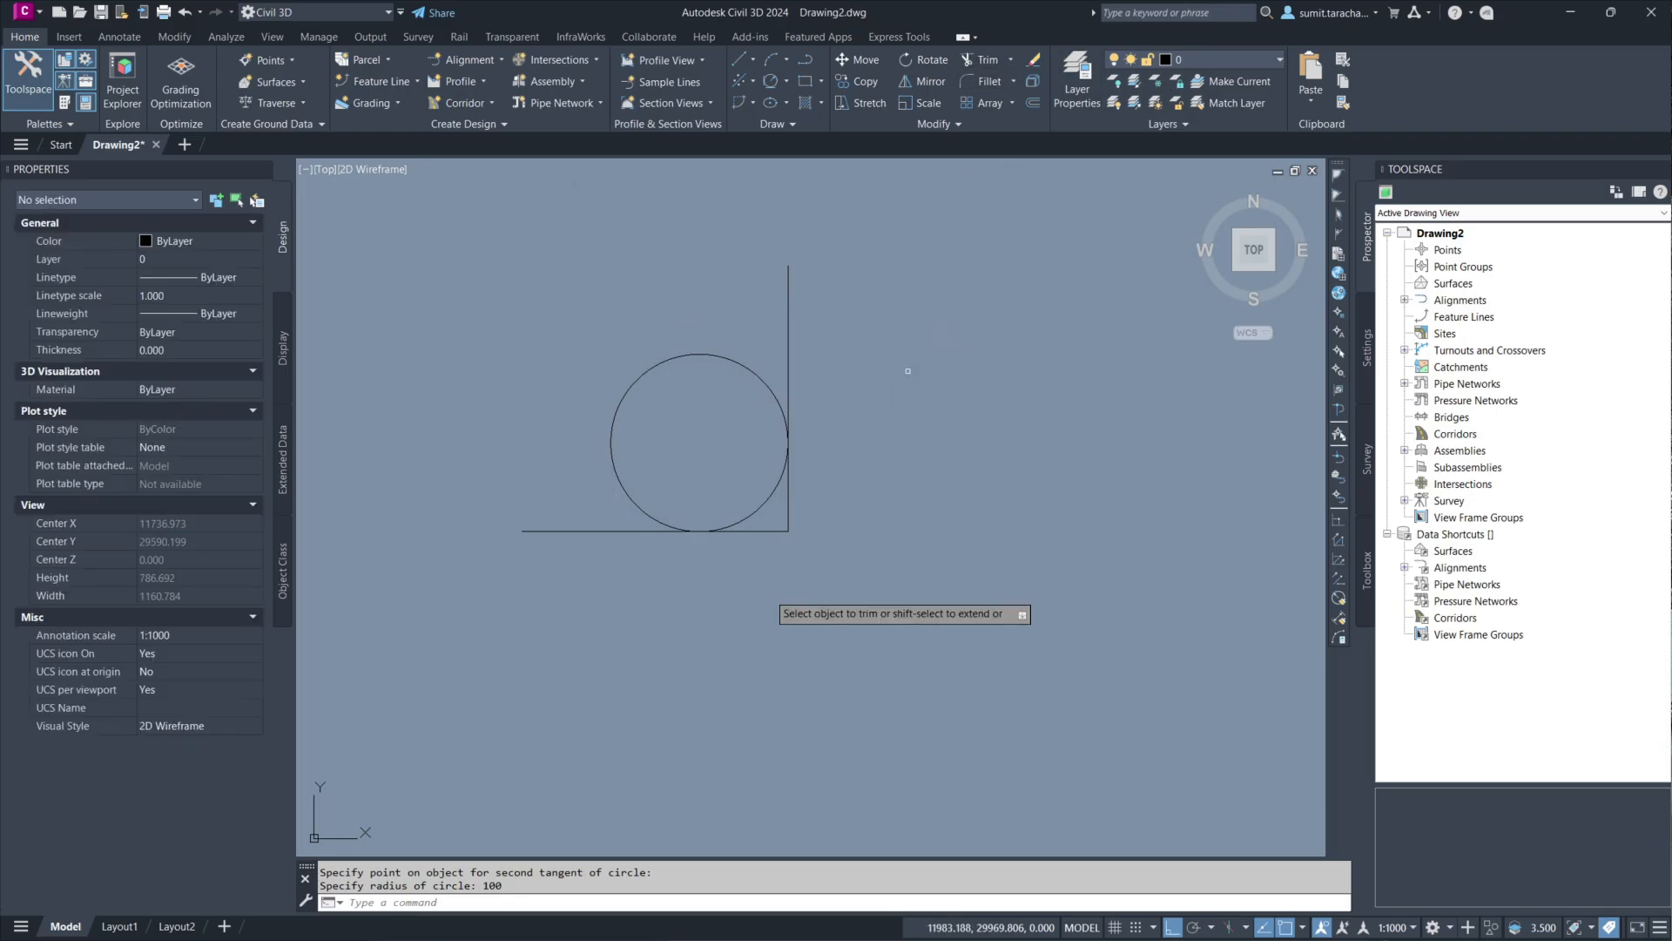
mouse_move(785, 495)
left_mouse_down()
mouse_move(799, 500)
mouse_move(772, 534)
left_mouse_up()
left_click(750, 374)
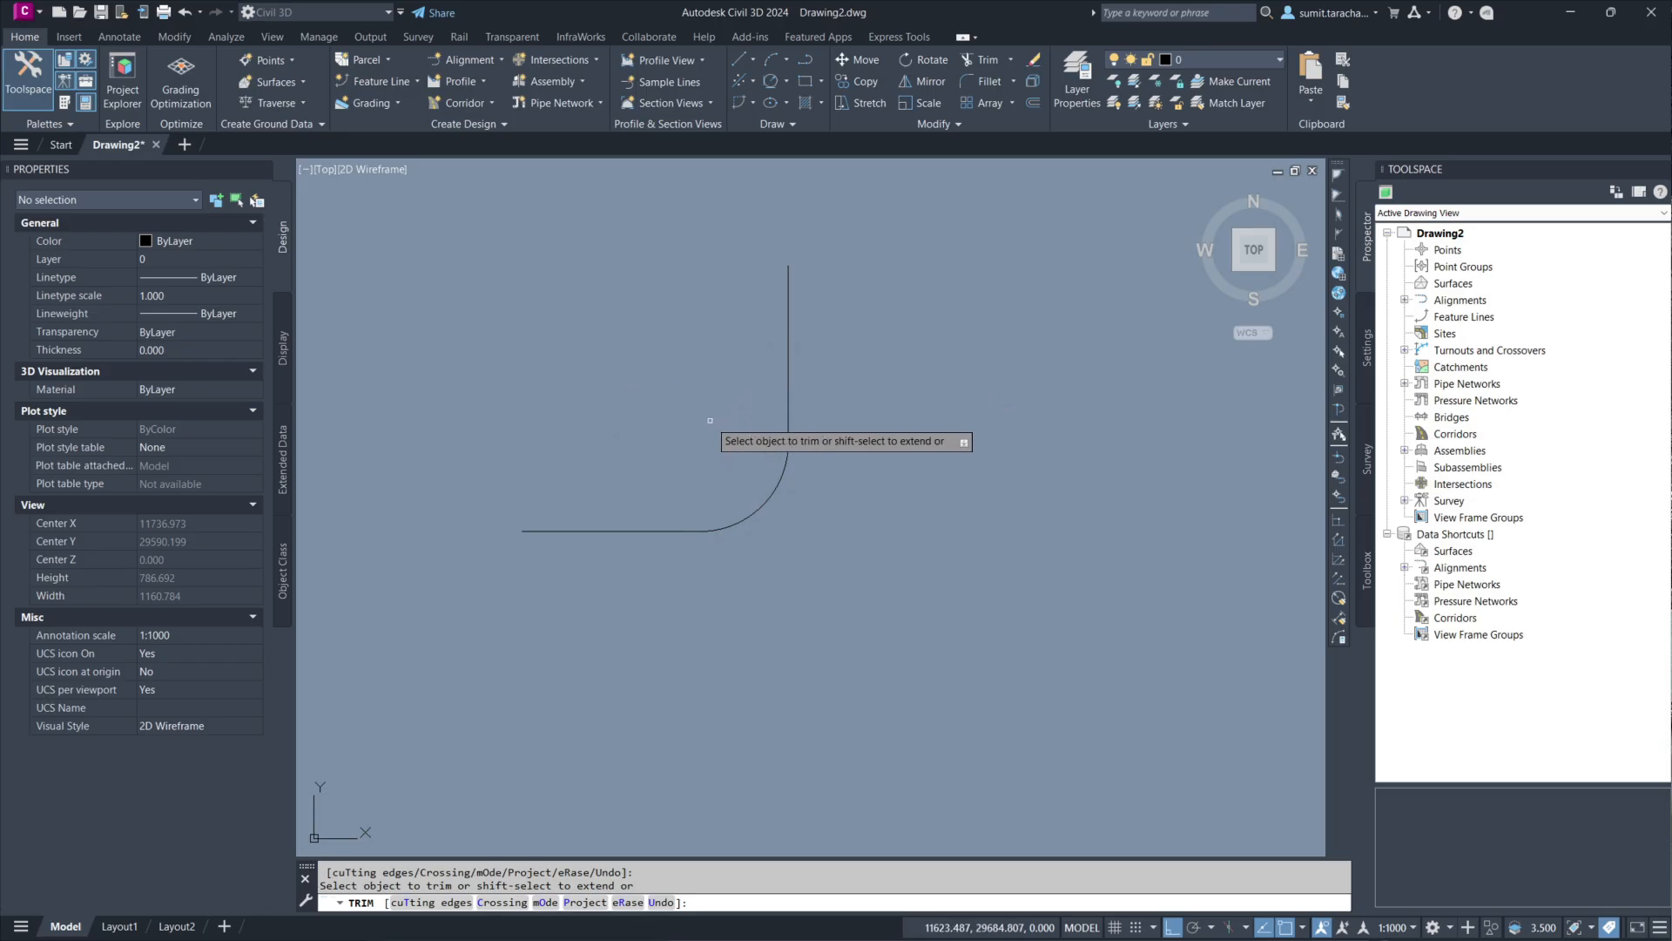
key("Escape")
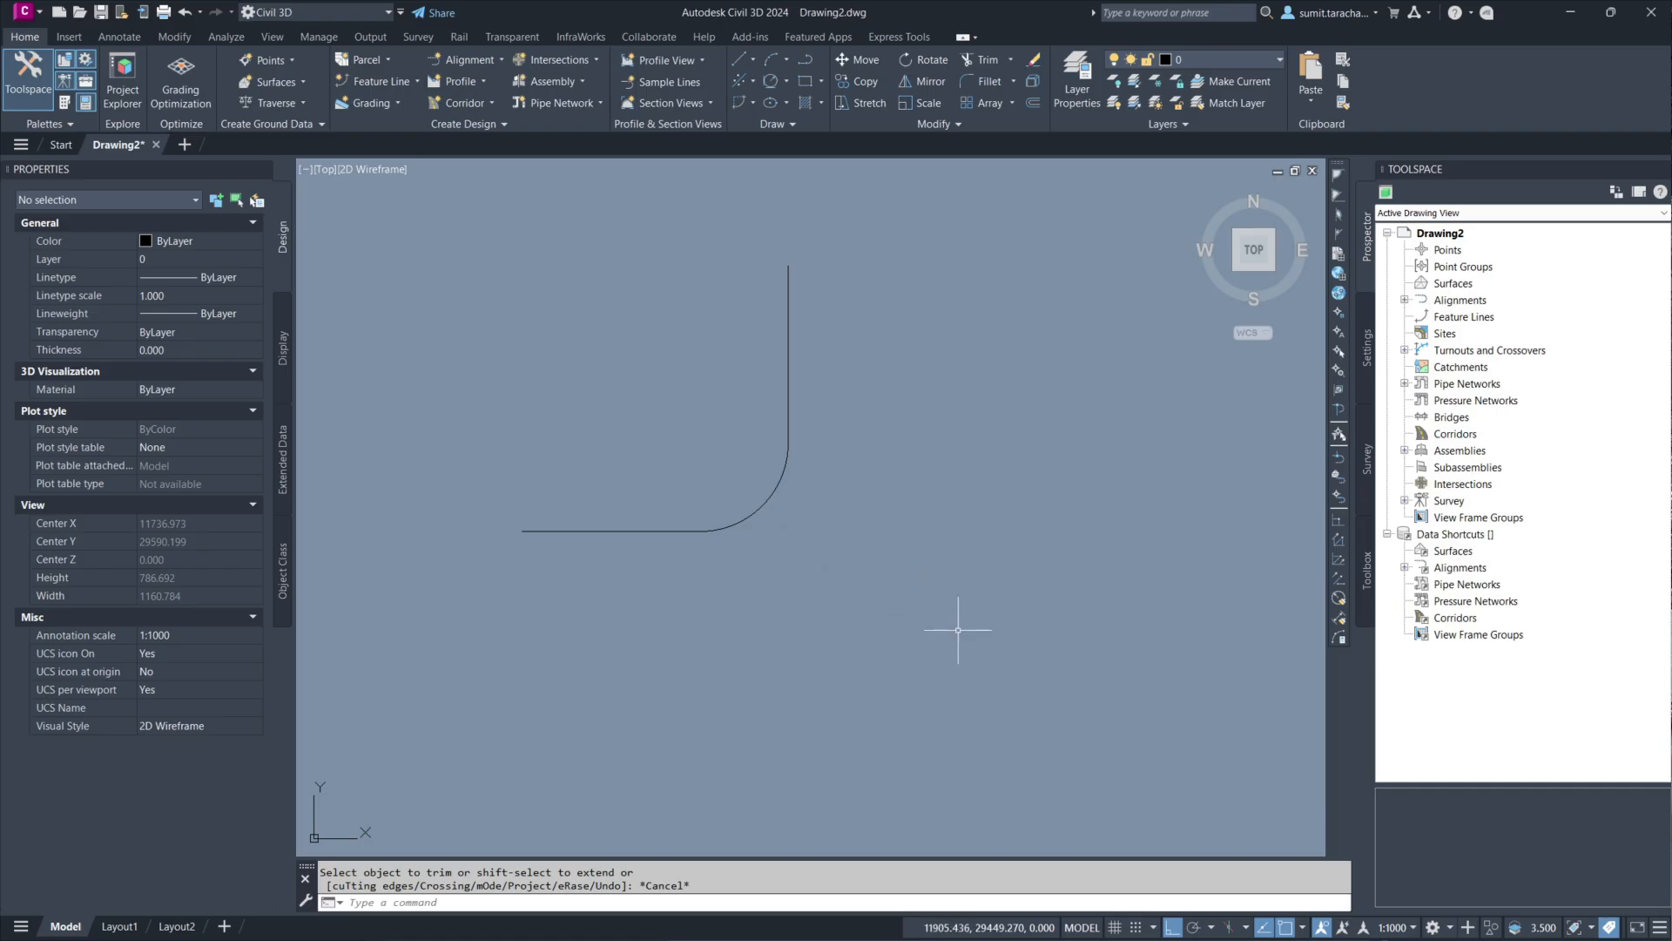
Step: Draw a vertical line about 40 units long upward from the point where the horizontal polyline meets the arc
left_click(672, 529)
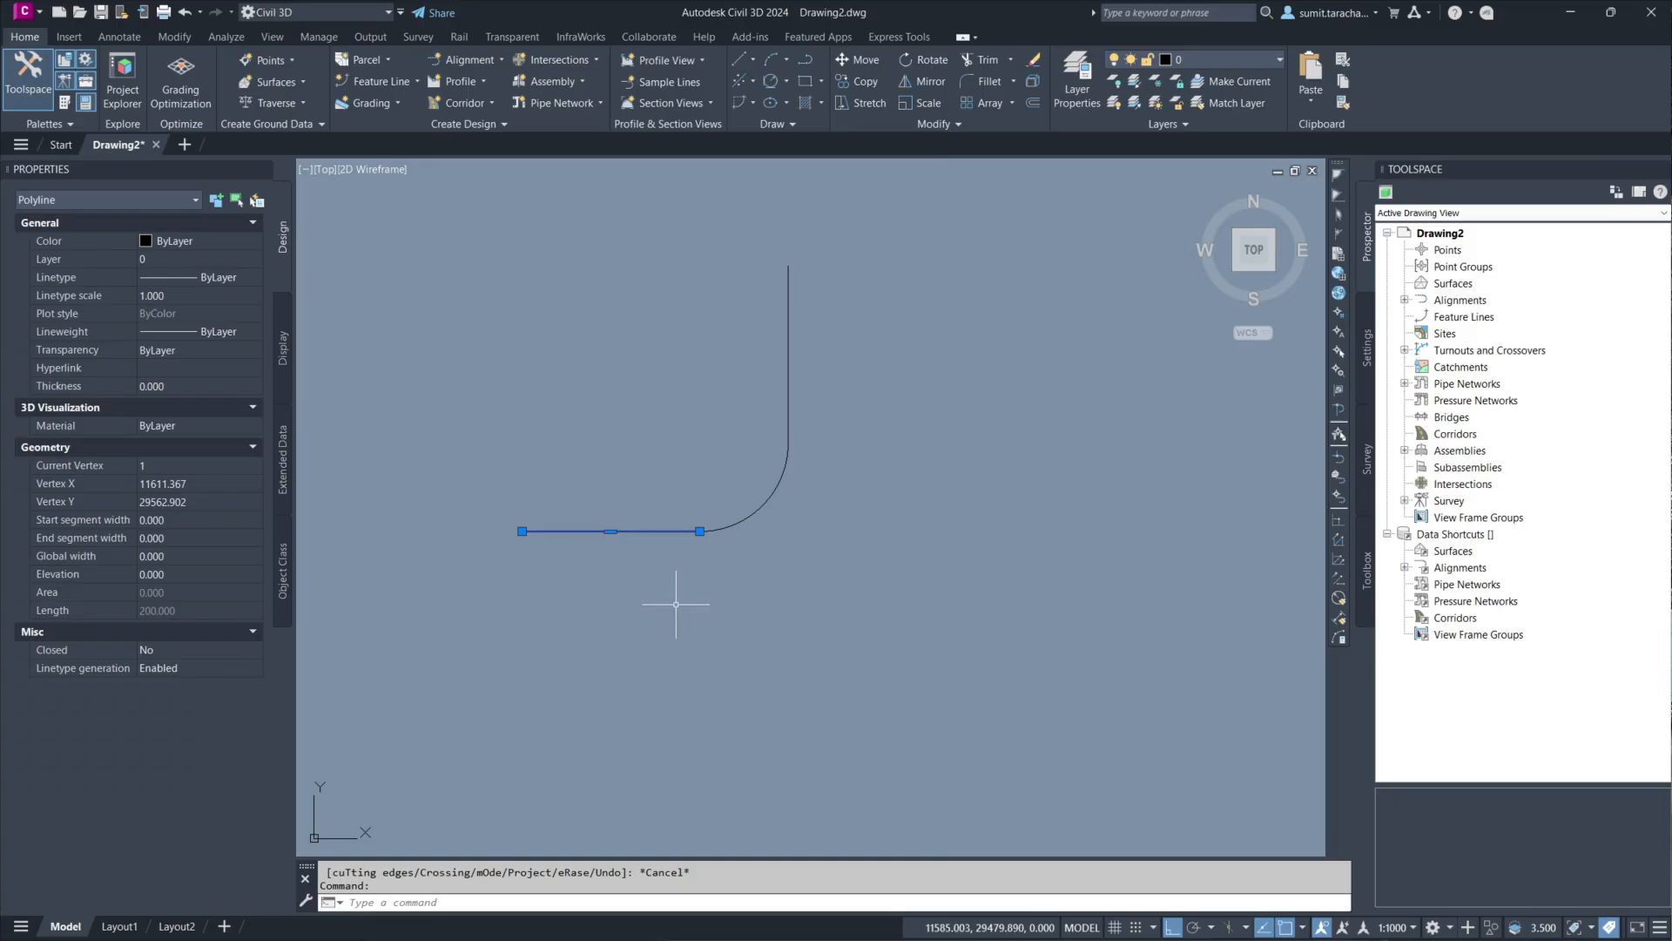
key("Escape")
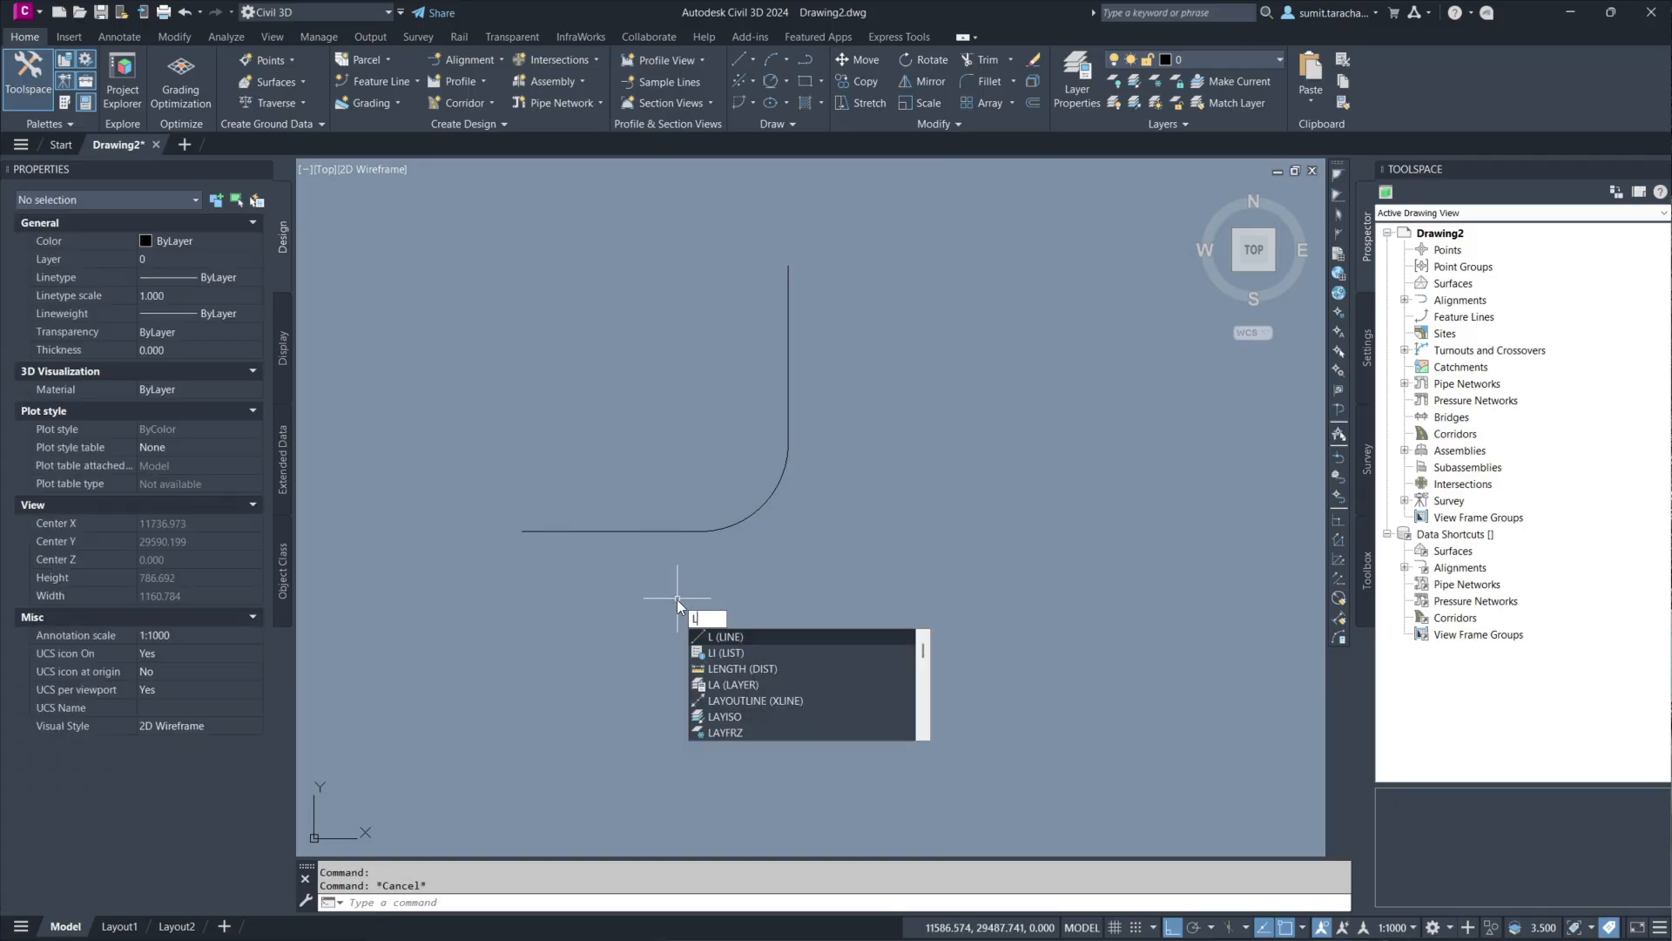
left_click(709, 635)
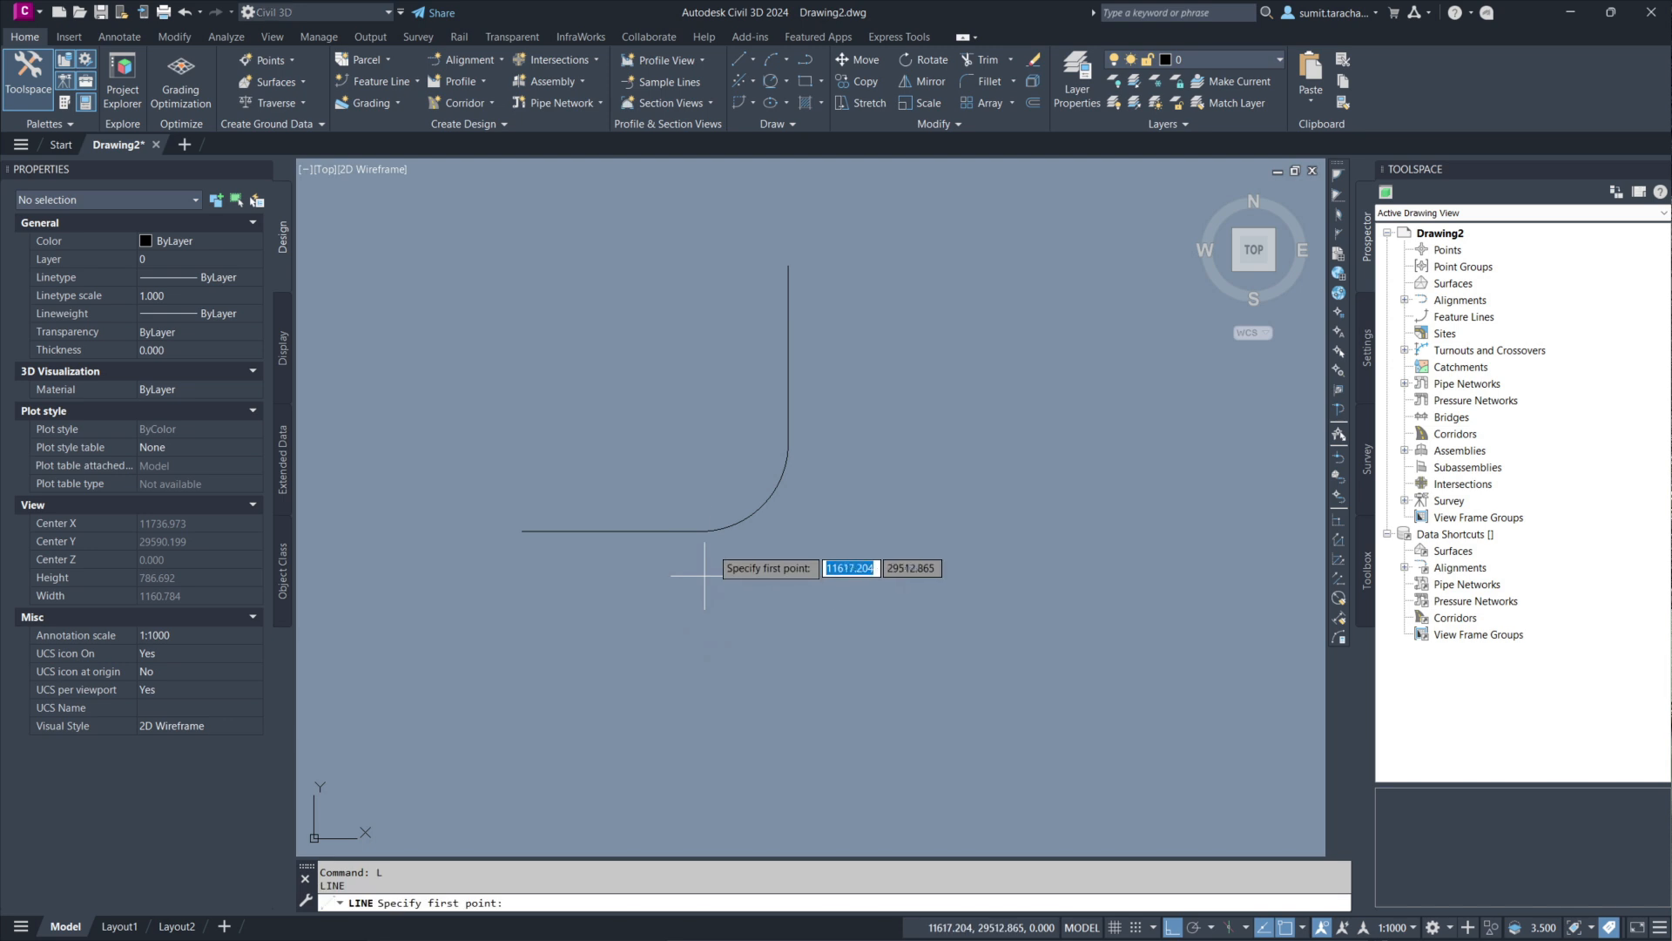
left_click(700, 529)
left_click(699, 496)
key("Escape")
Step: Offset the short vertical line 200 units to the left, toward the free end of the horizontal polyline
type("o")
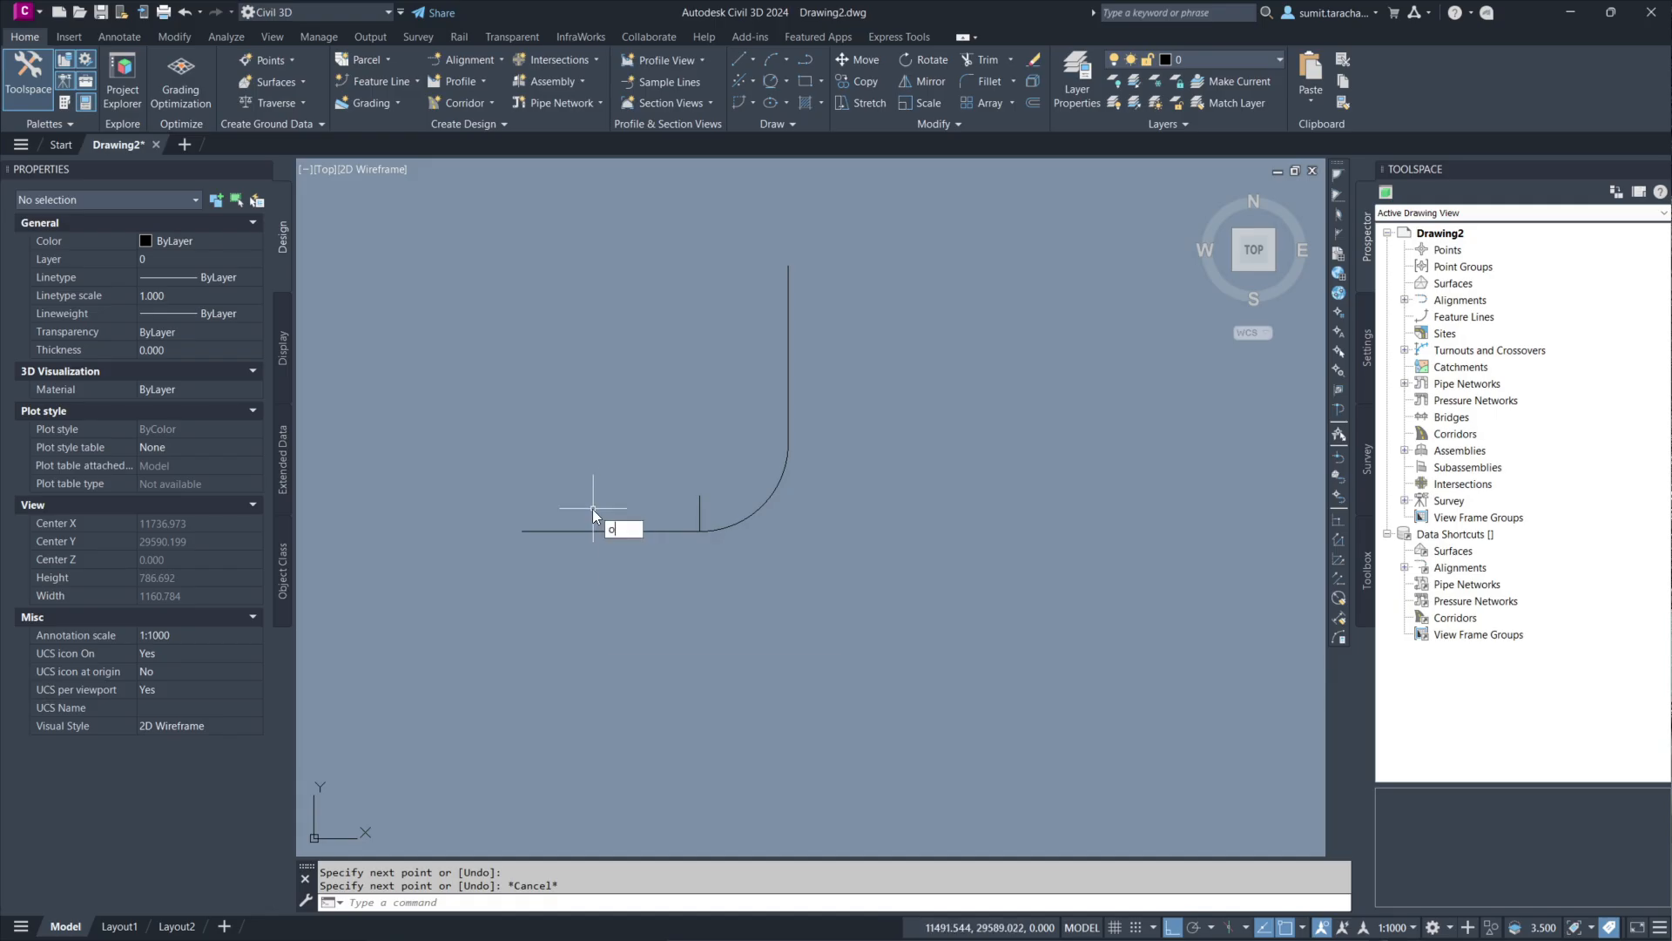
key("Return")
type("200")
key("Return")
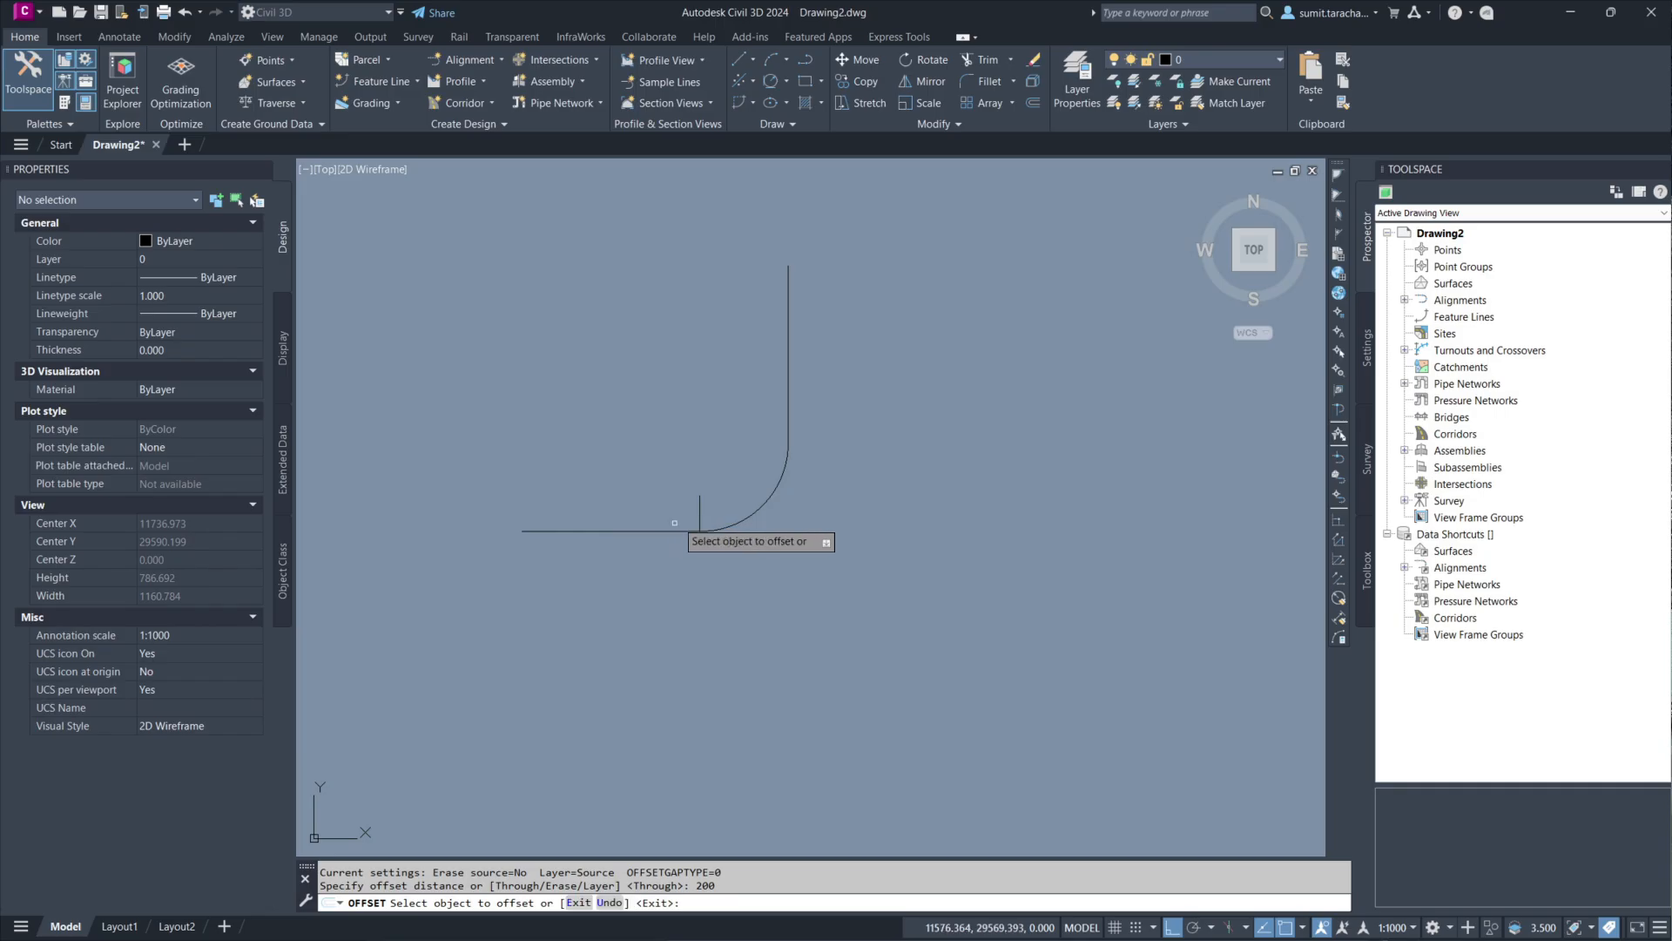
left_click(697, 507)
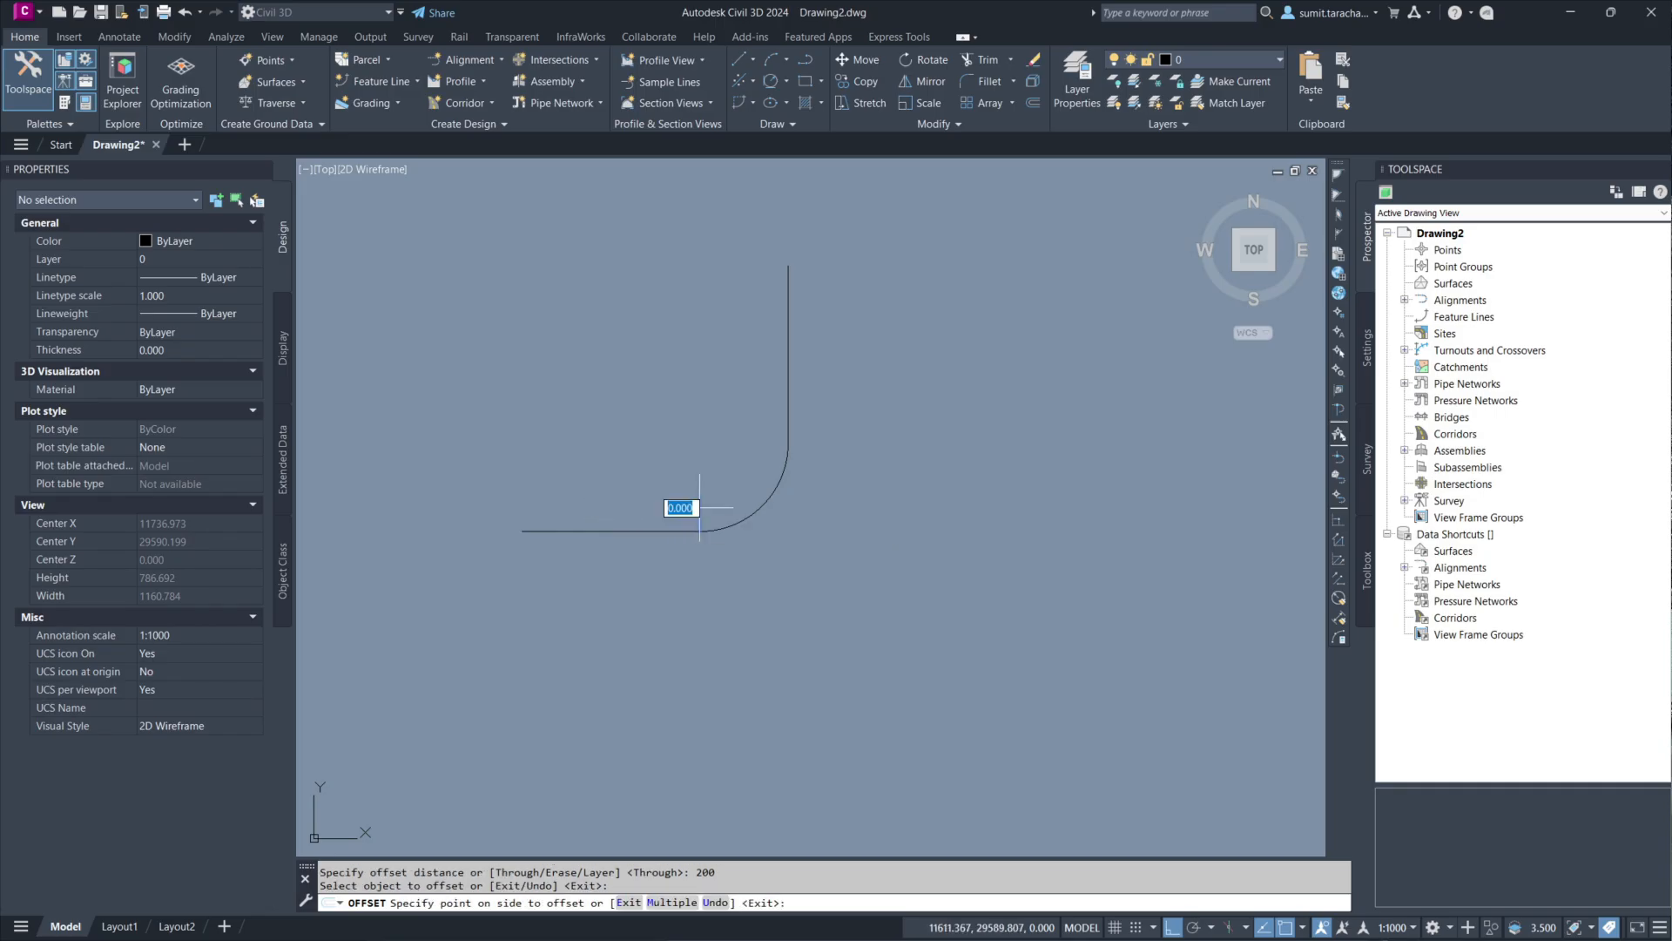
left_click(597, 500)
key("Escape")
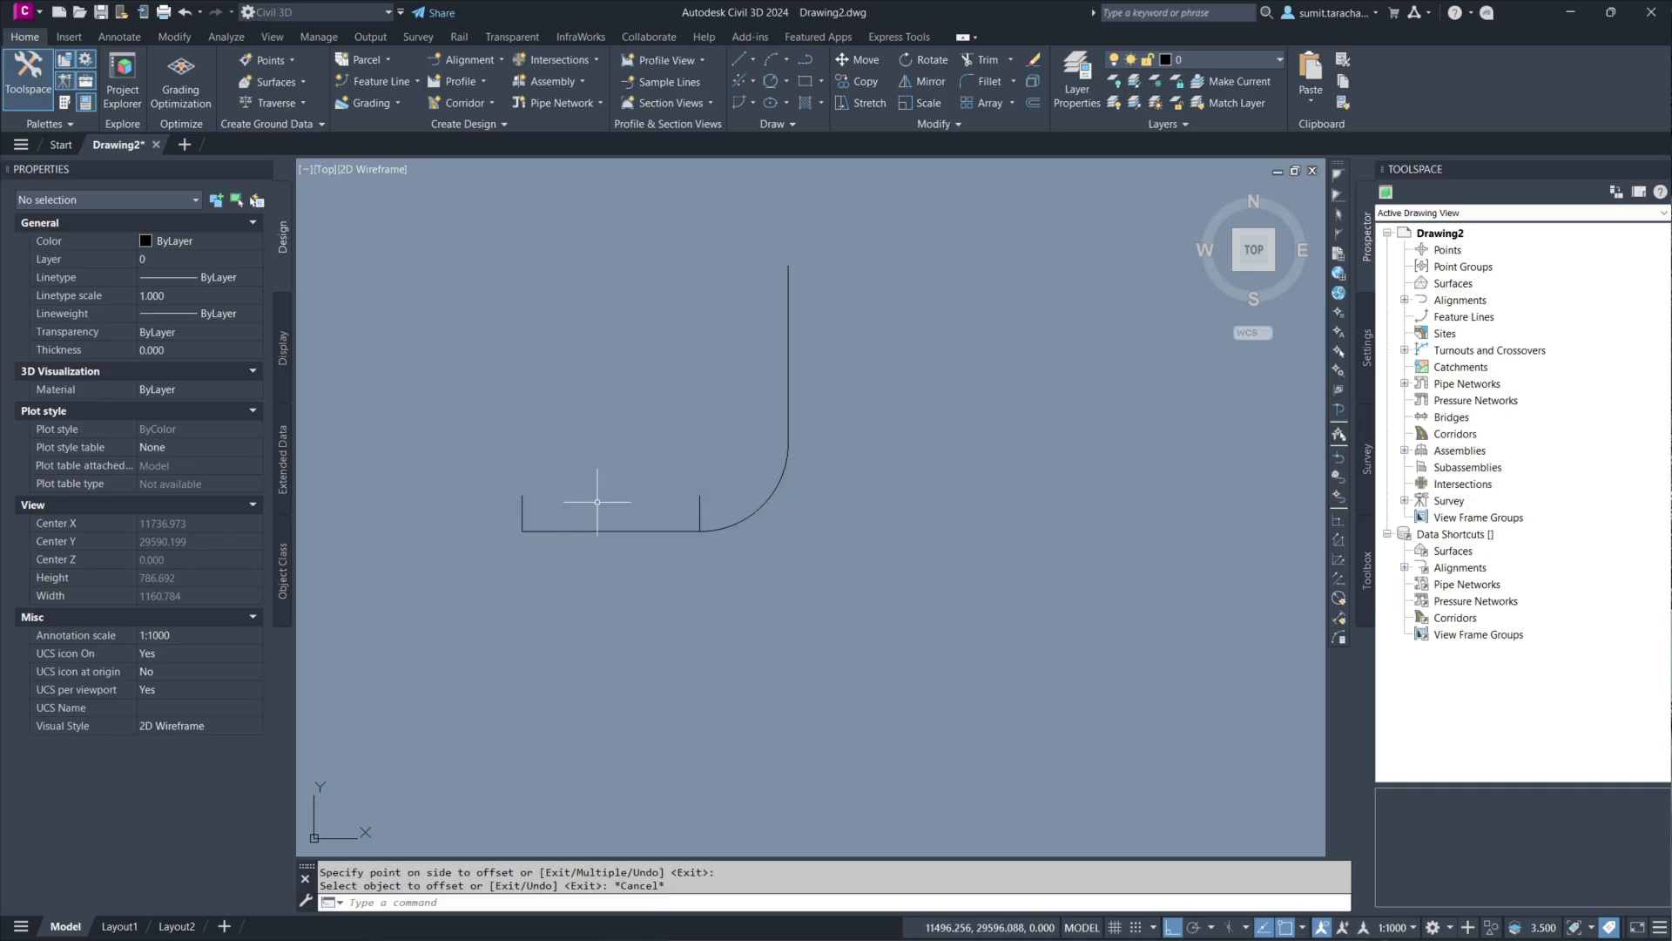
Step: Delete the two short vertical lines above the horizontal polyline
left_click(716, 521)
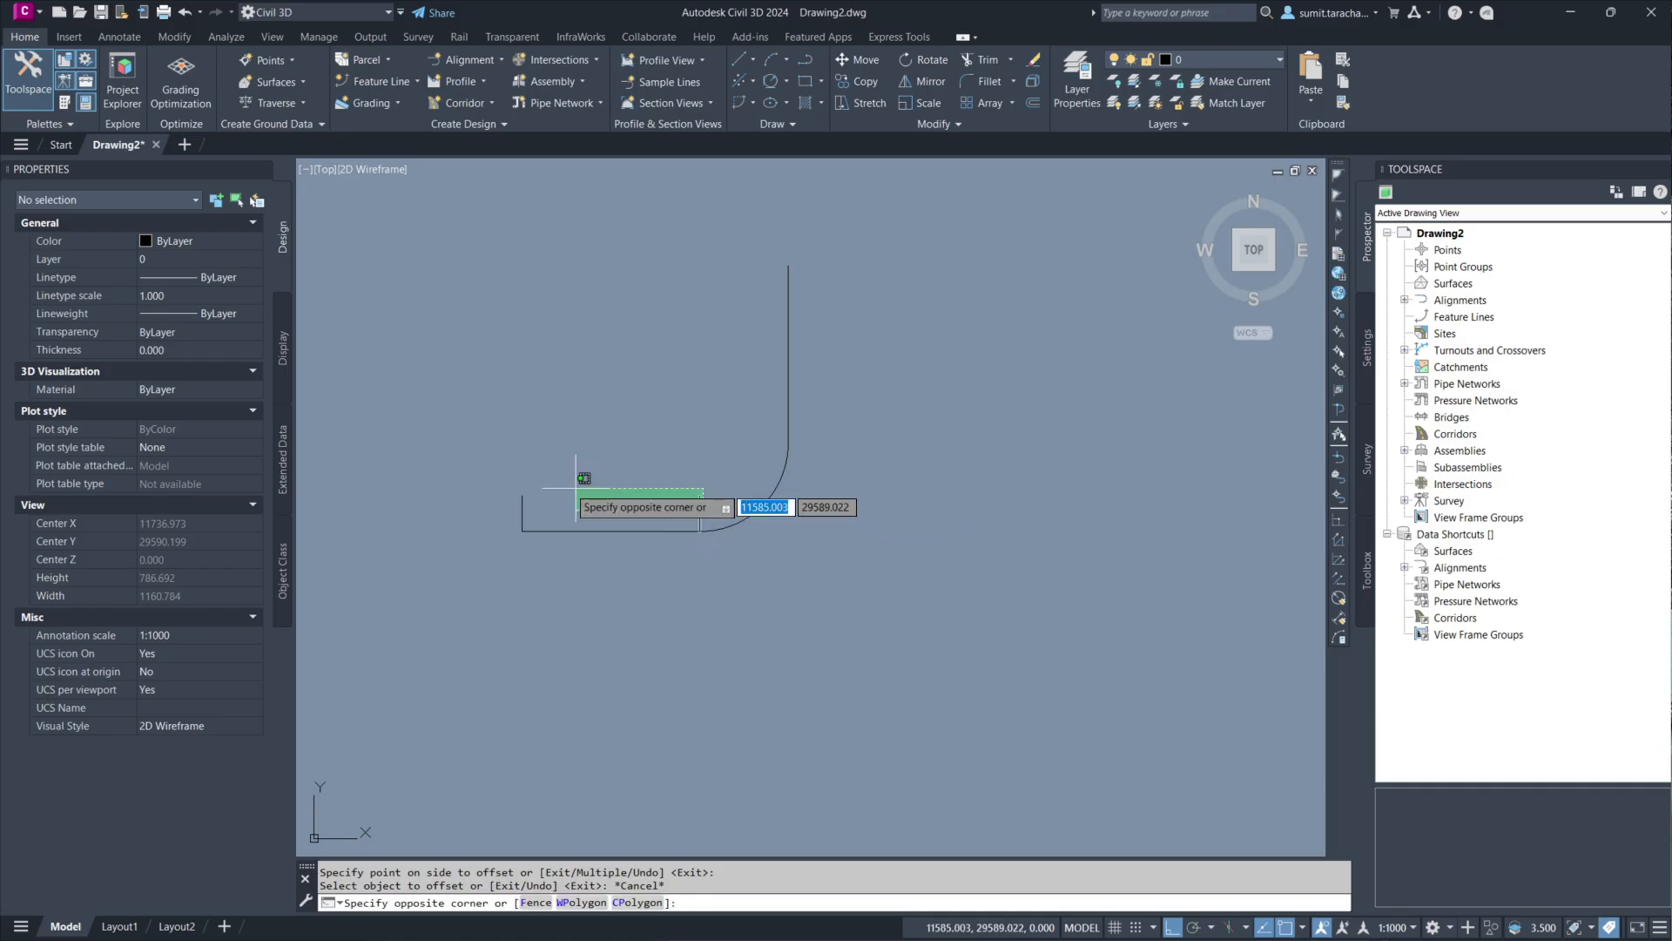
left_click(499, 486)
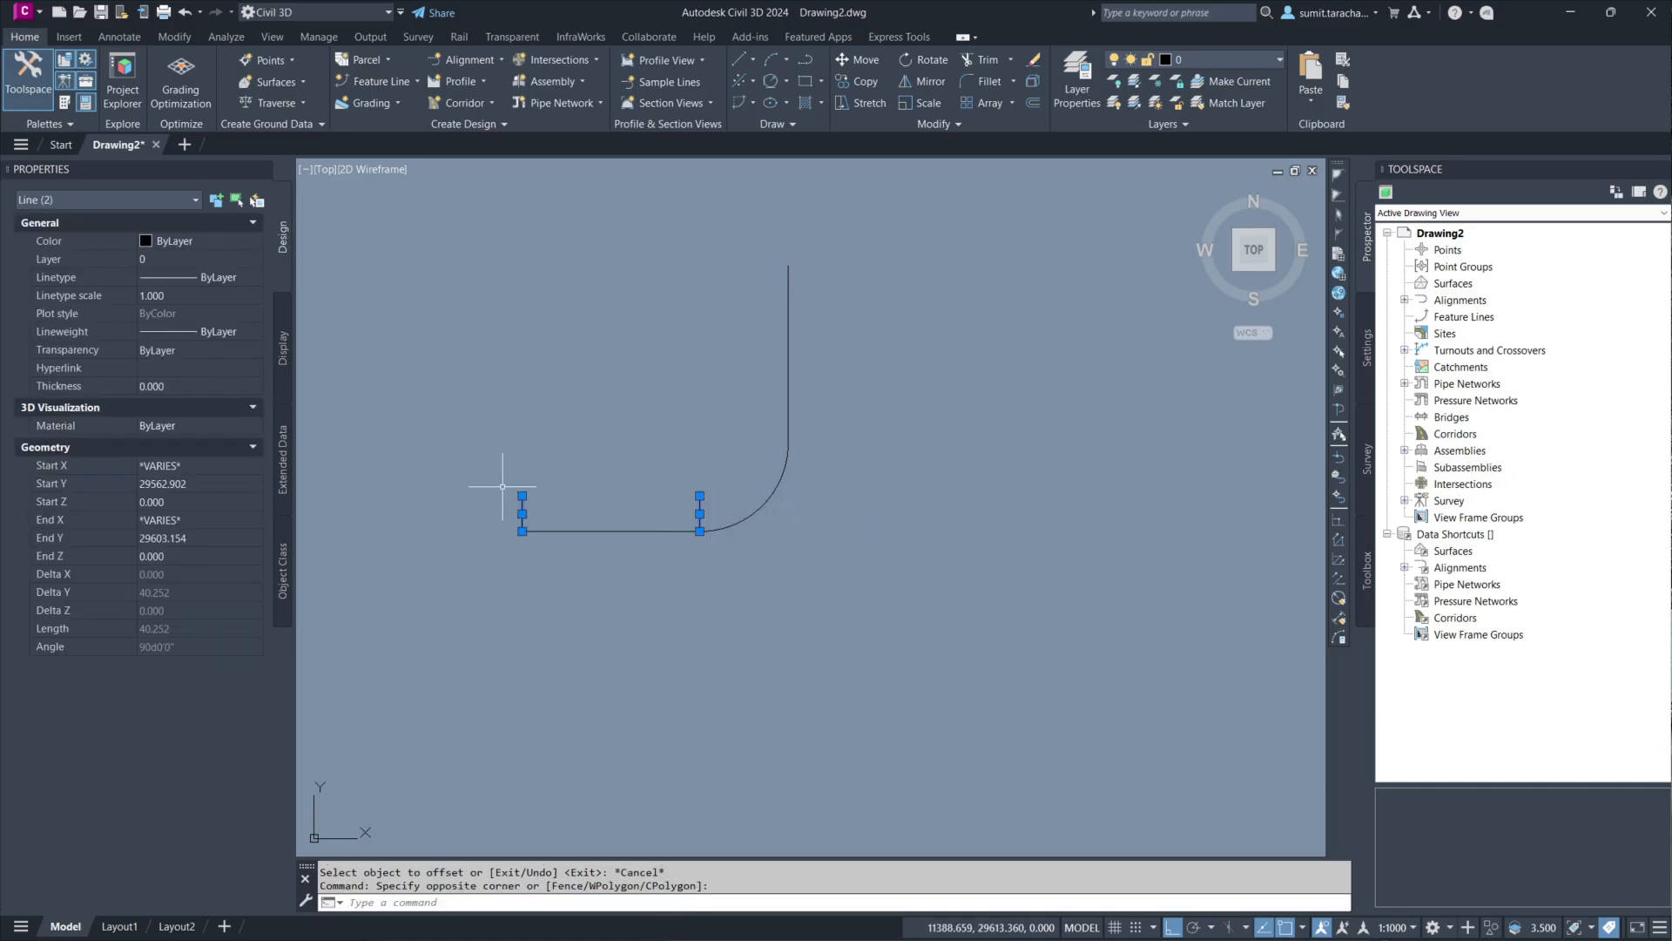
key("Delete")
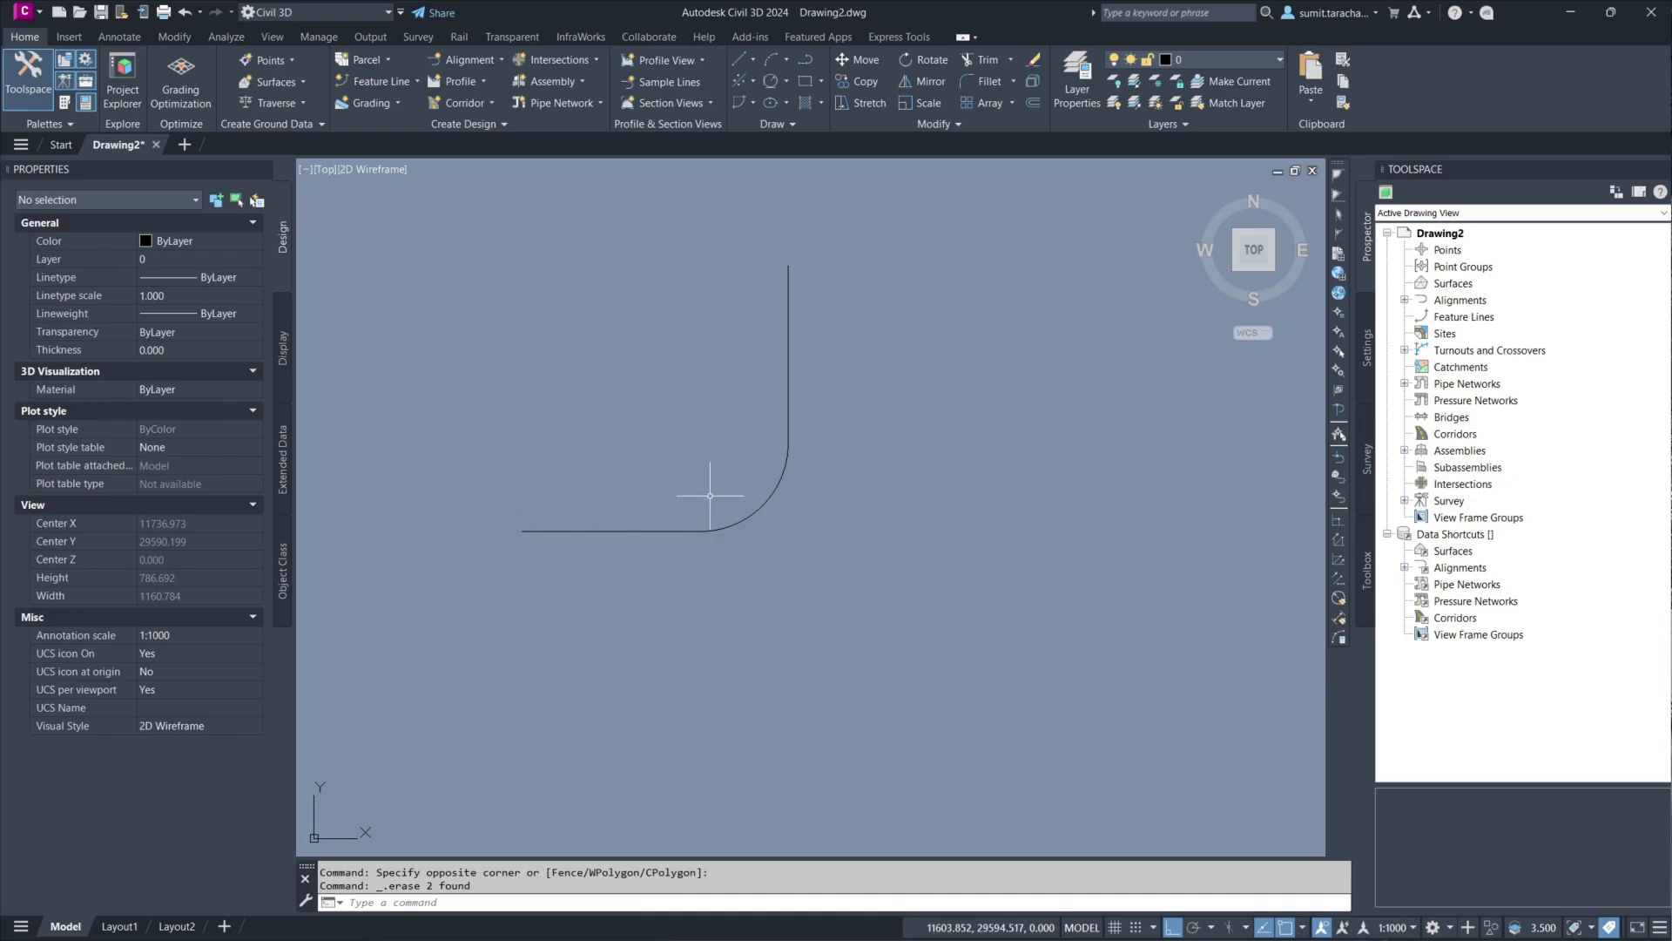
Step: Join the vertical line, the bend arc and the horizontal line into a single polyline
left_click(832, 338)
left_click(728, 514)
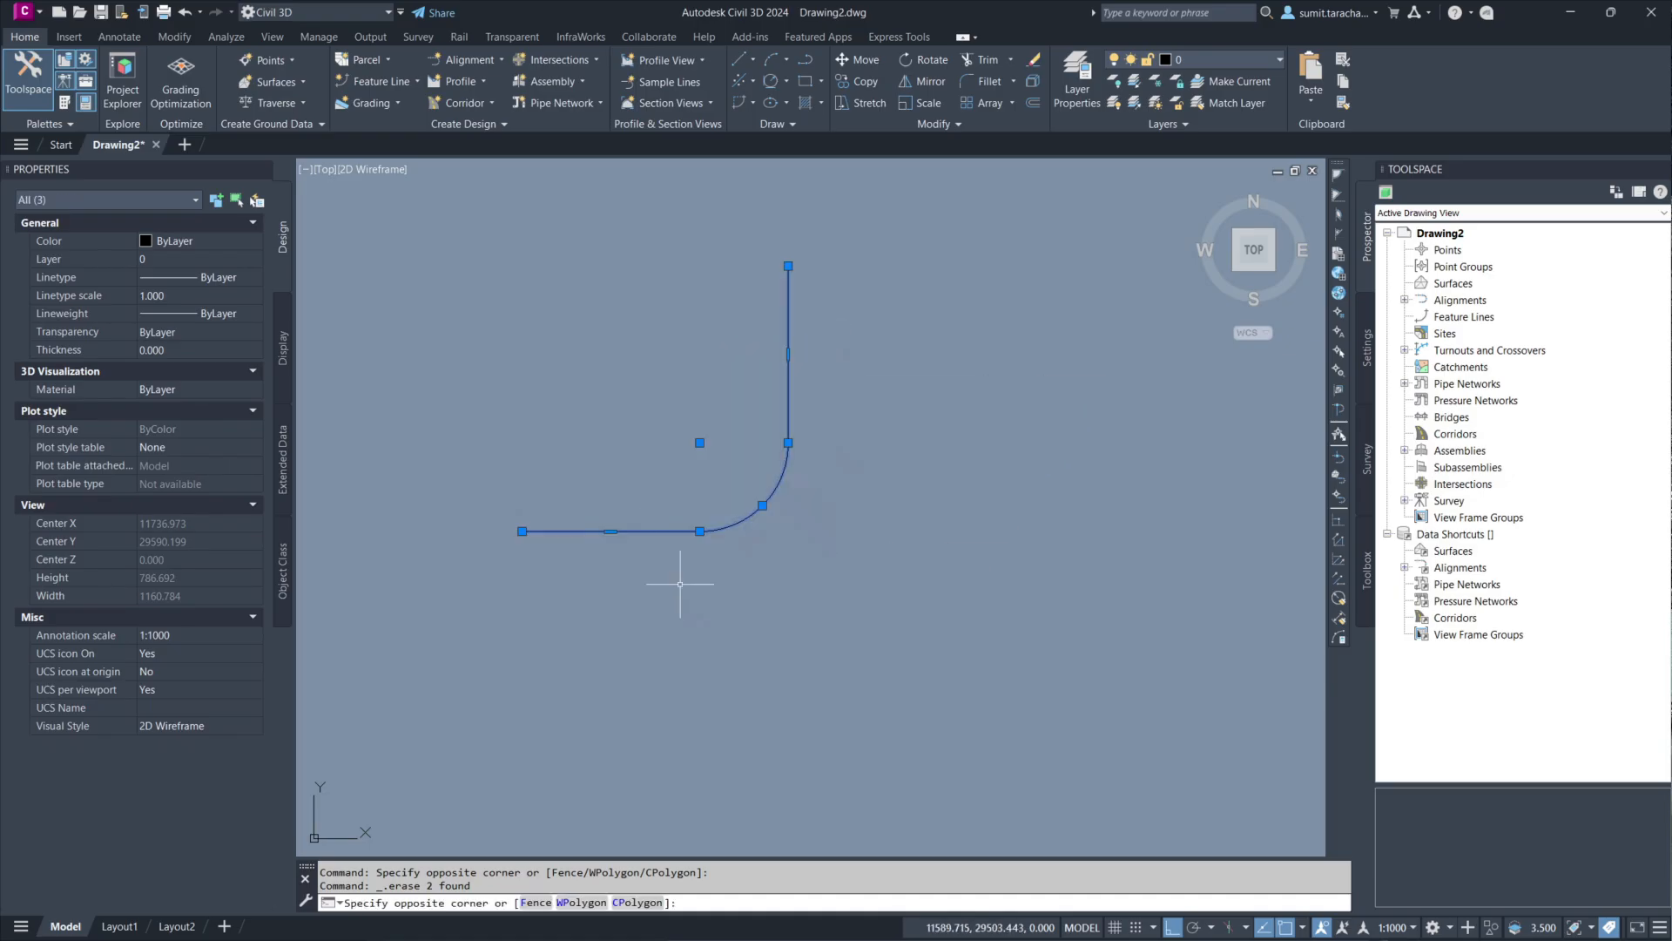
left_click(26, 40)
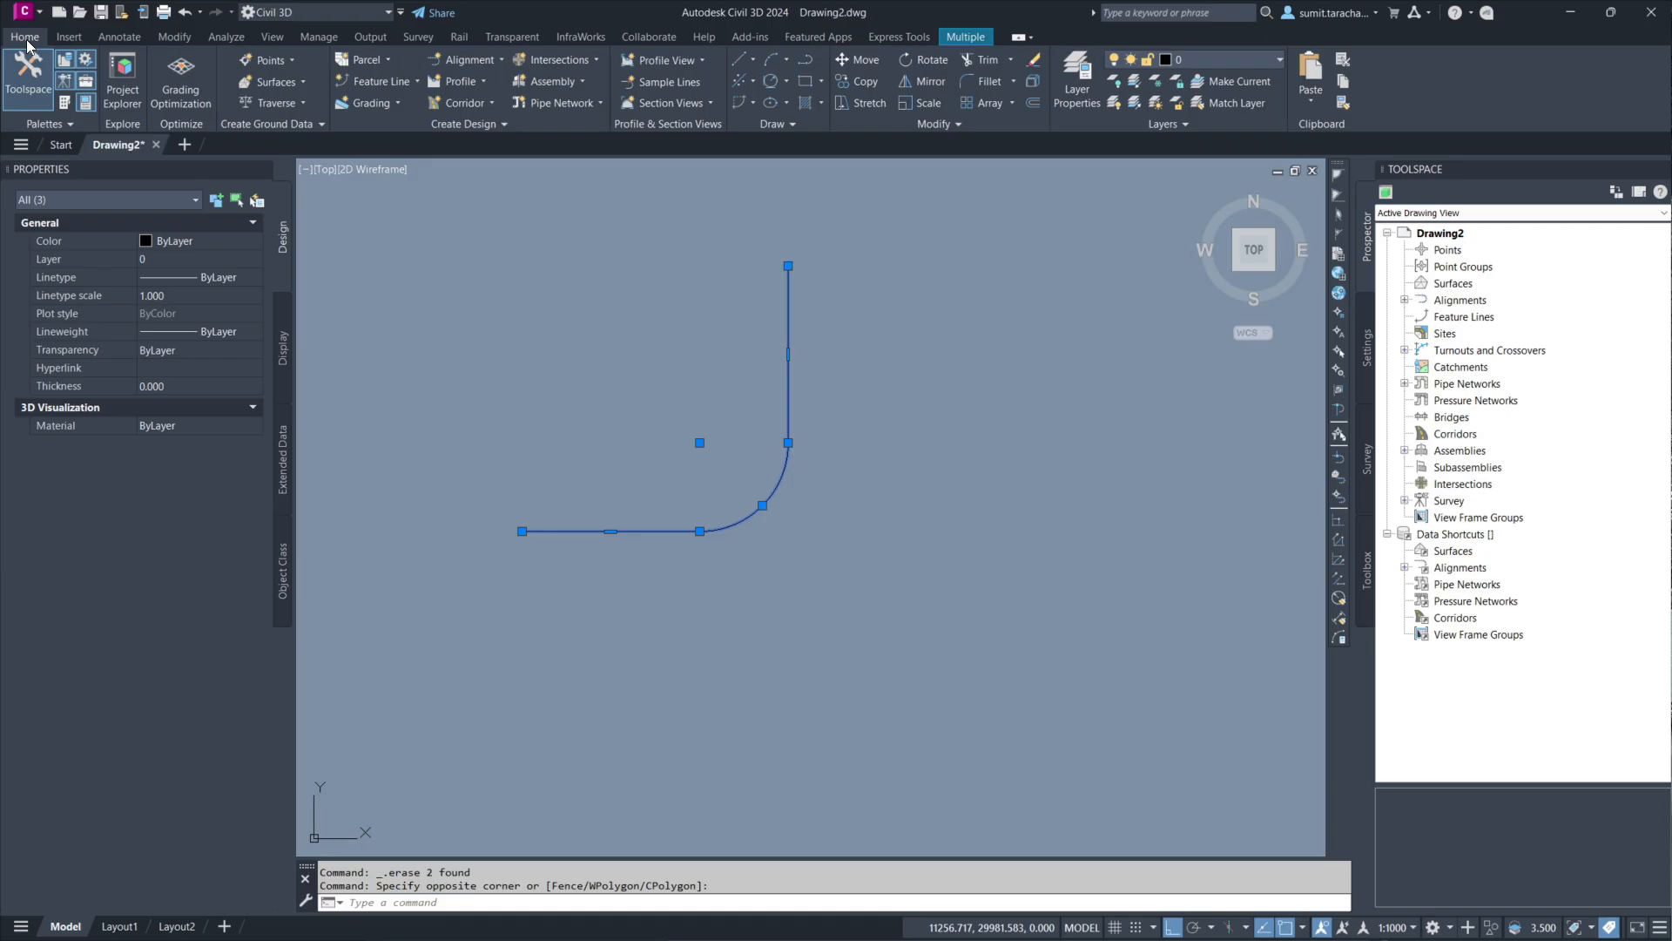
left_click(927, 127)
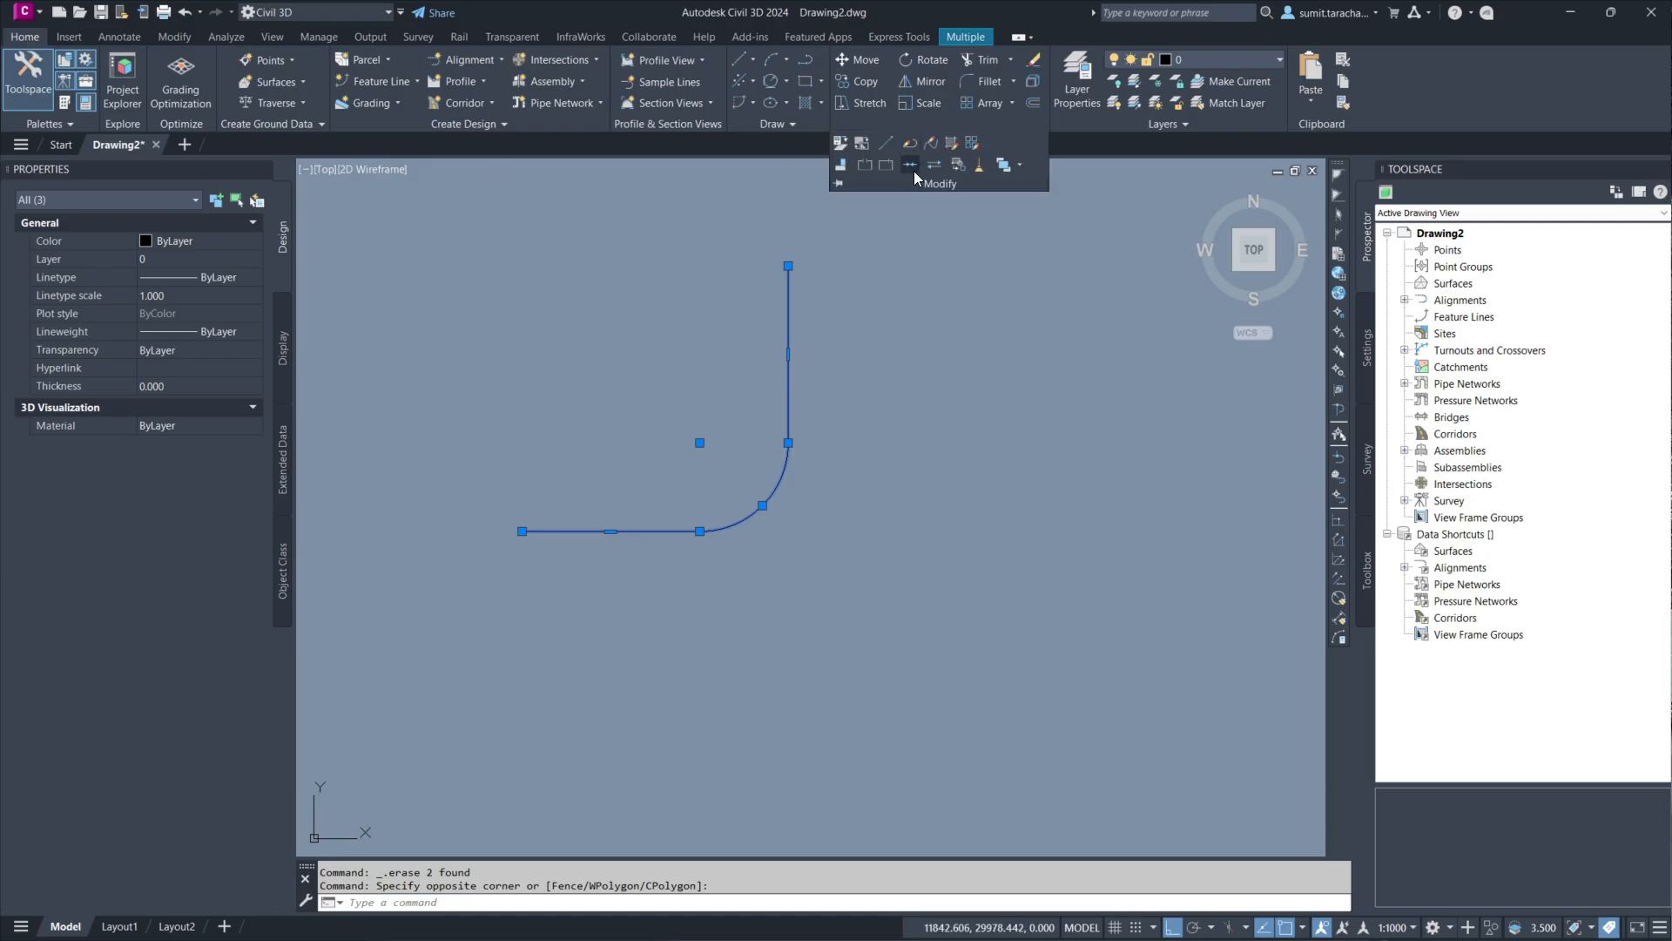
left_click(911, 167)
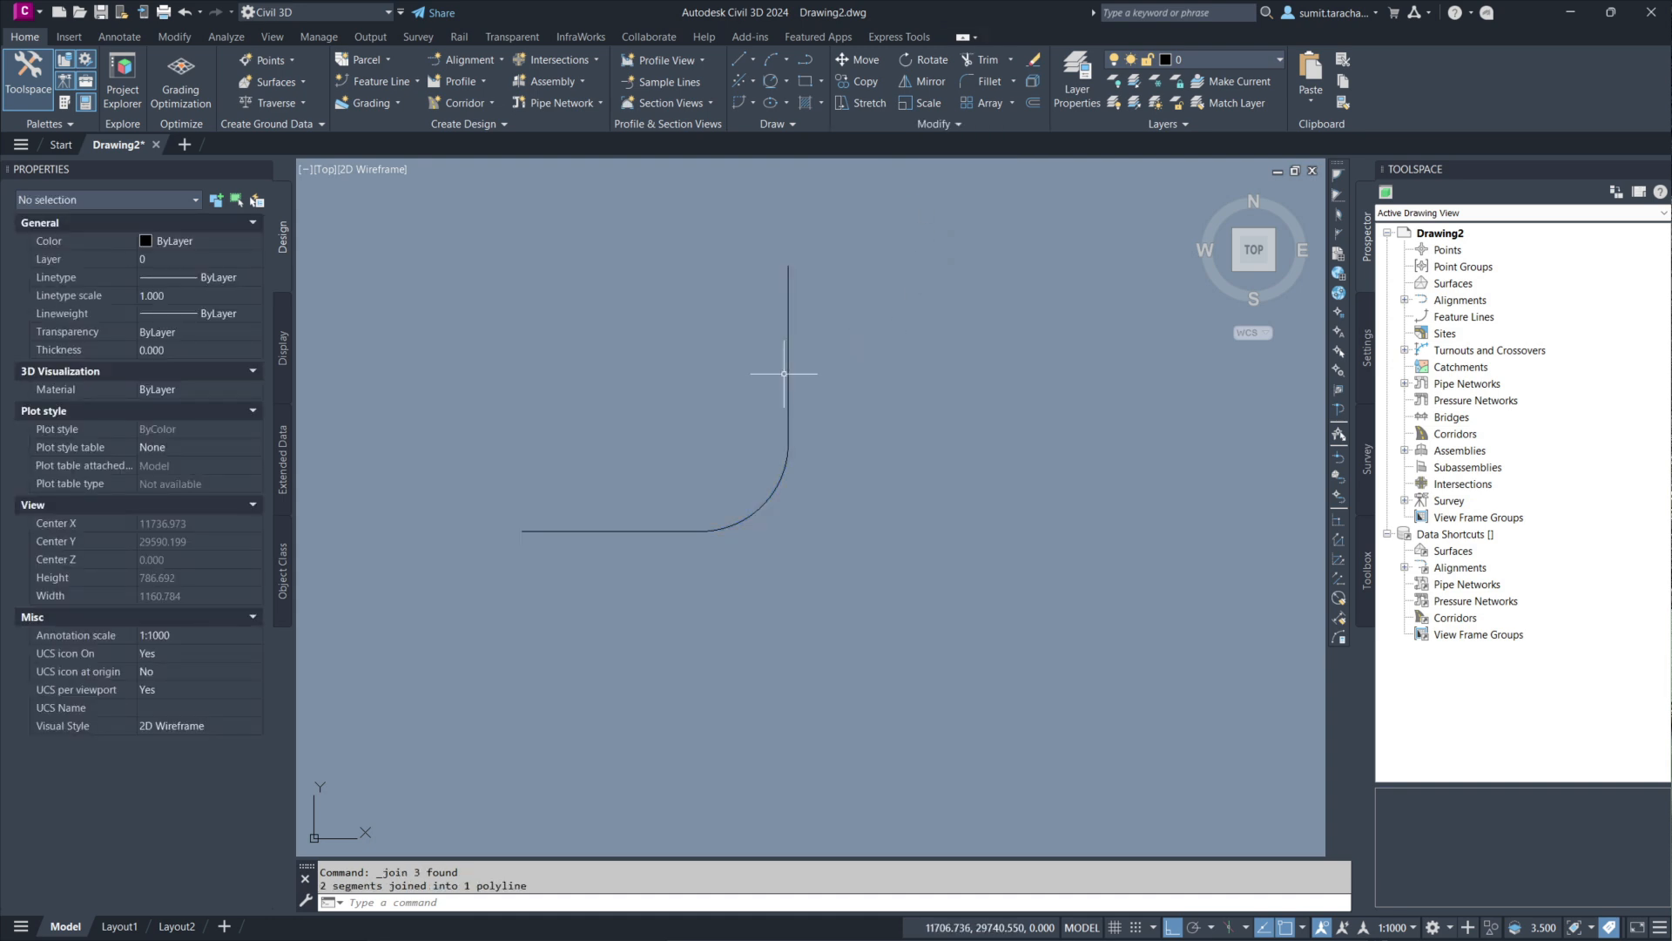
left_click(814, 362)
left_click(744, 361)
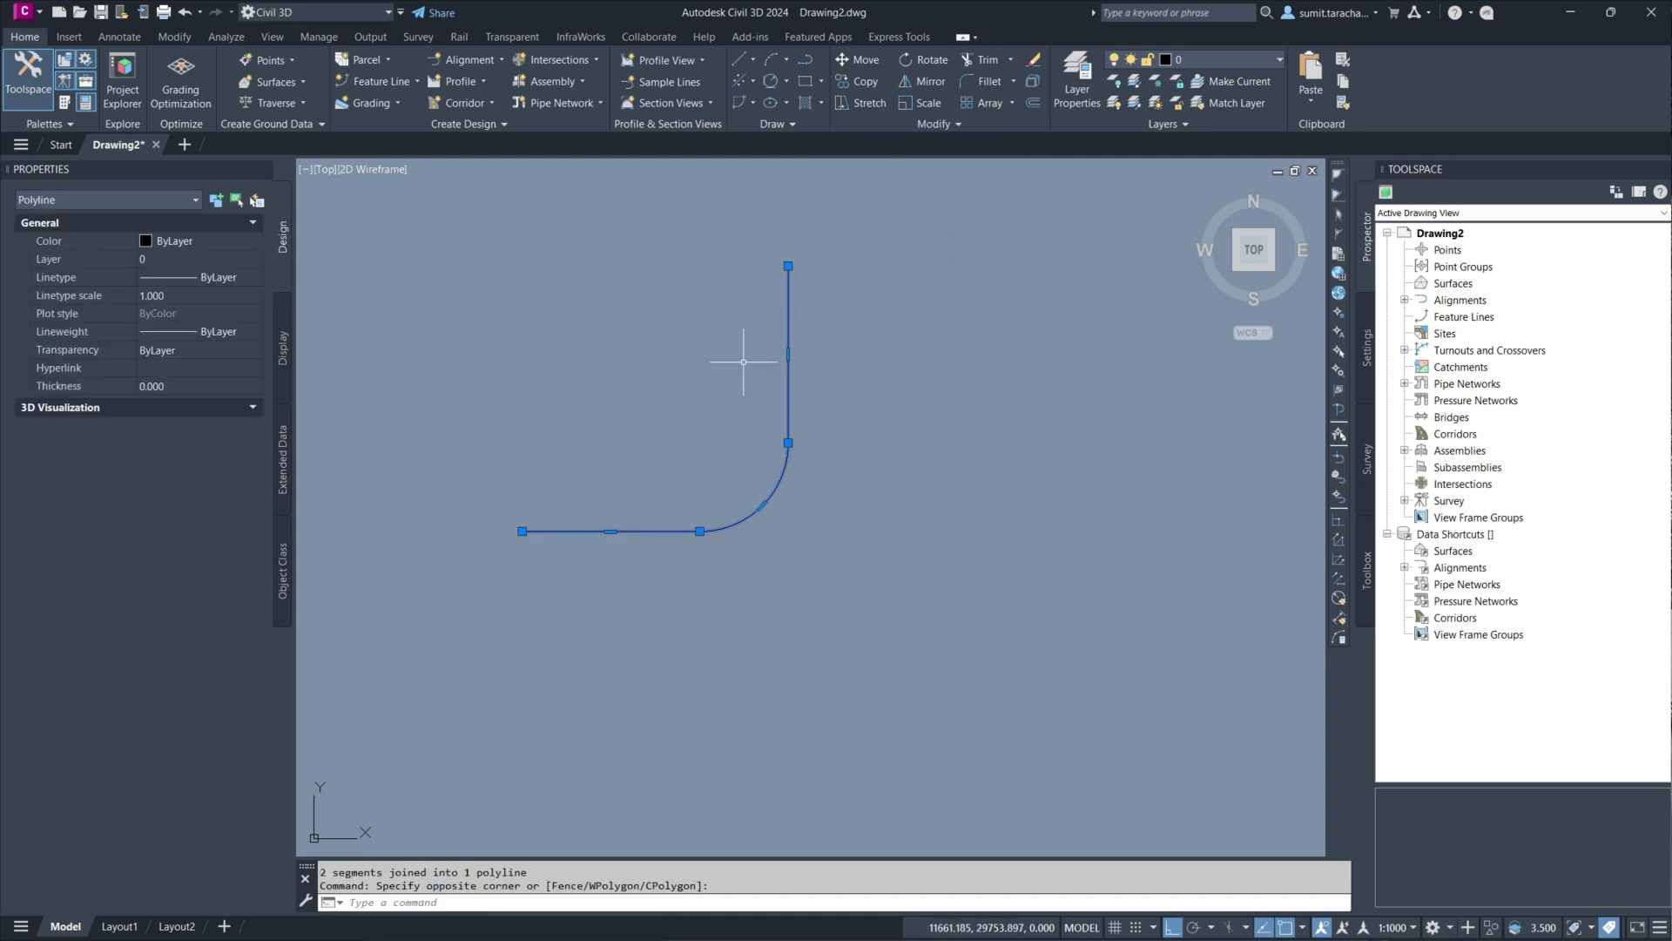
key("Escape")
Step: Offset the joined polyline 150 units toward the outside of the bend, and offset that copy outward by the same distance
type("O")
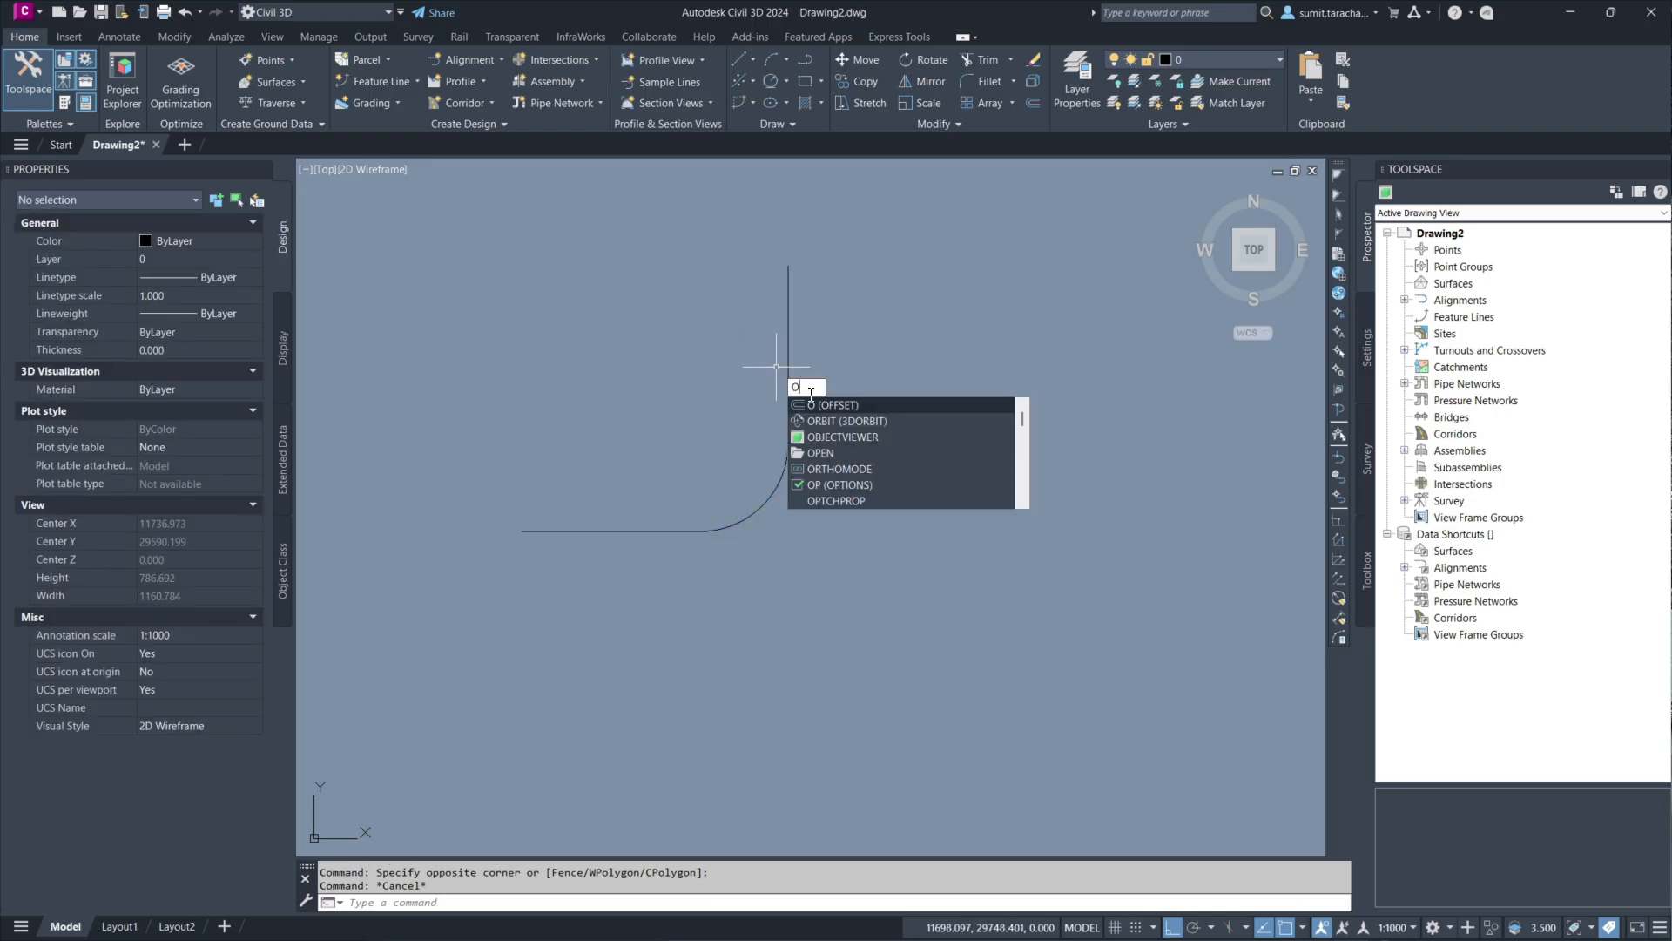
key("Return")
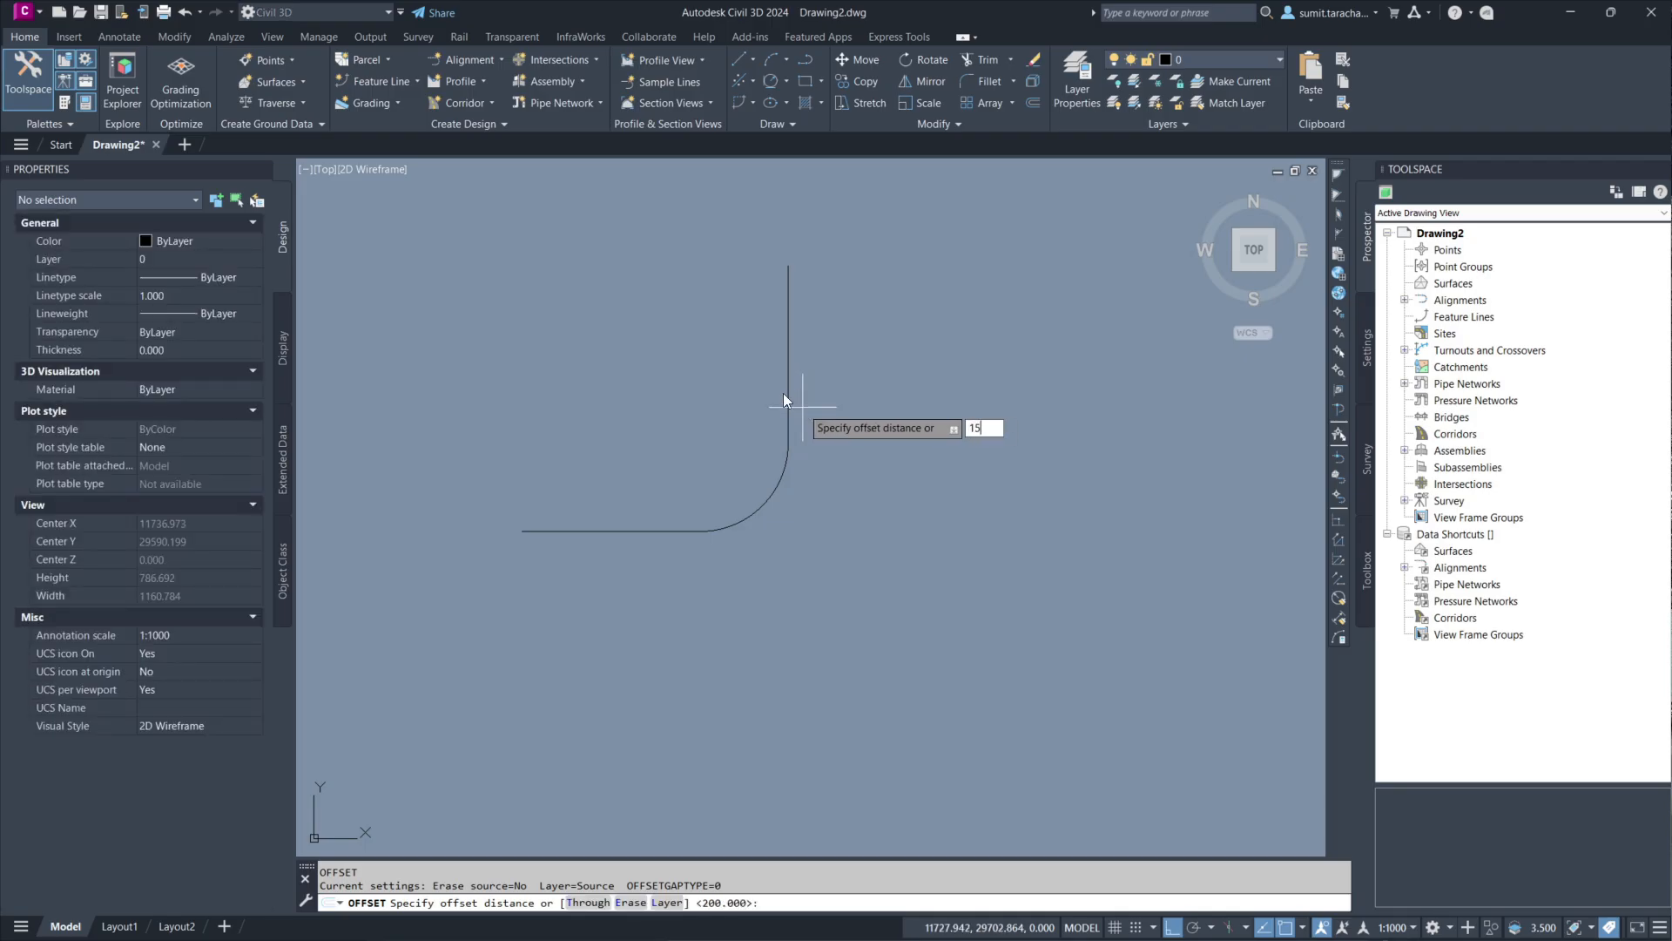
key("Return")
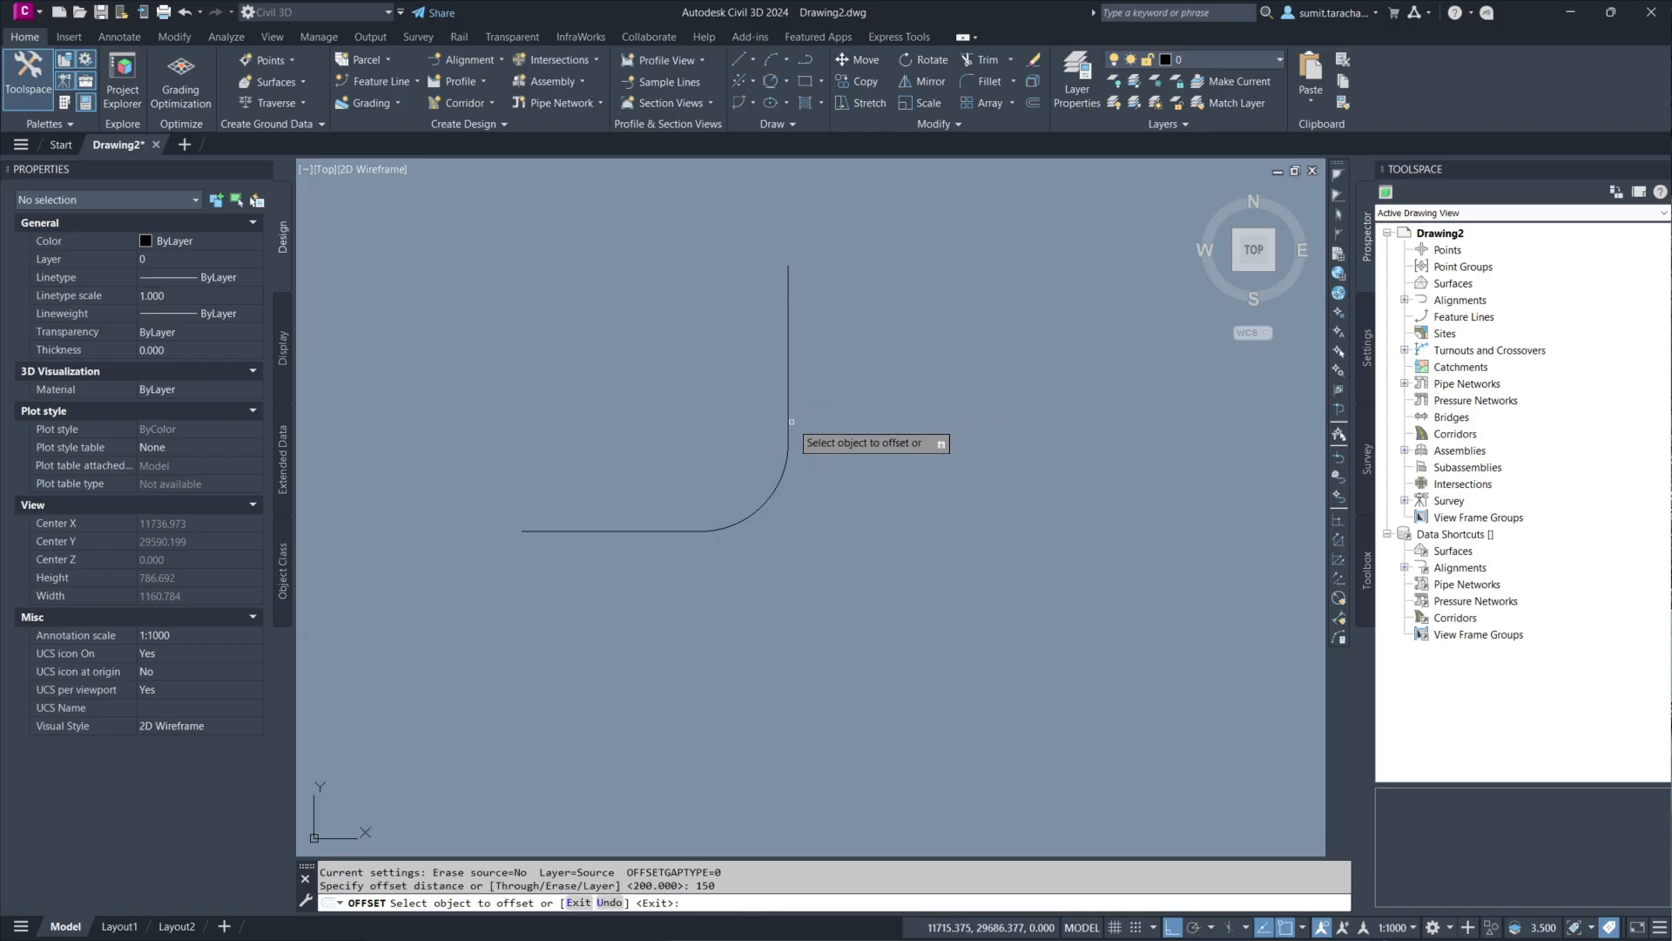
left_click(789, 418)
left_click(864, 450)
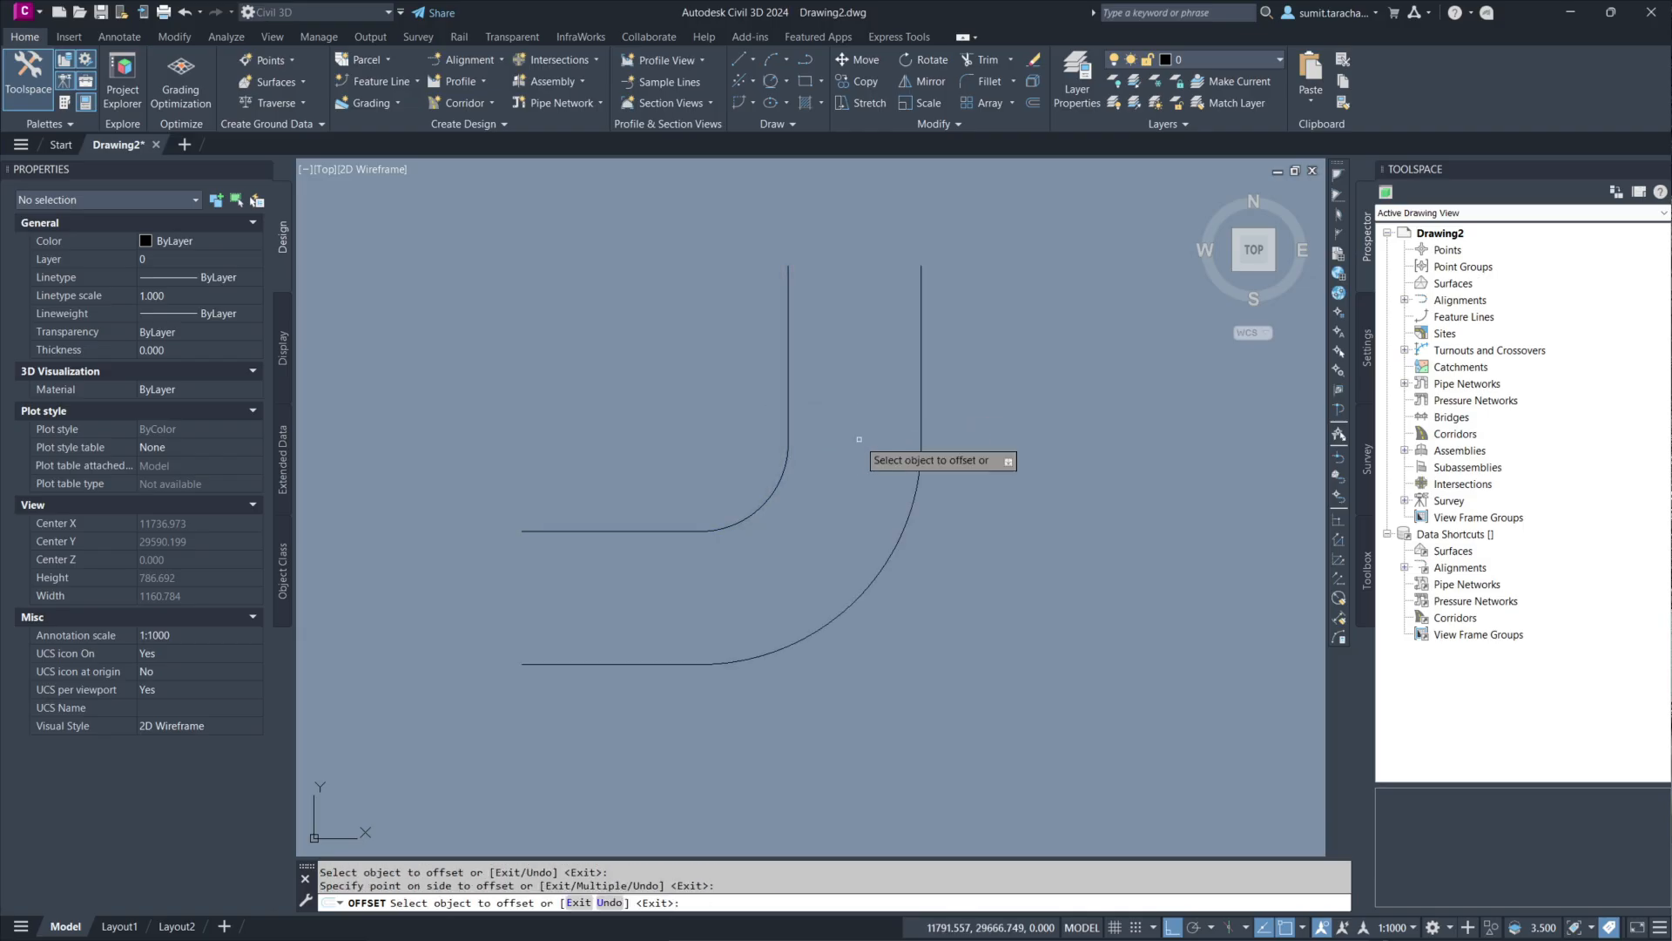
left_click(921, 433)
left_click(988, 459)
left_click(988, 459)
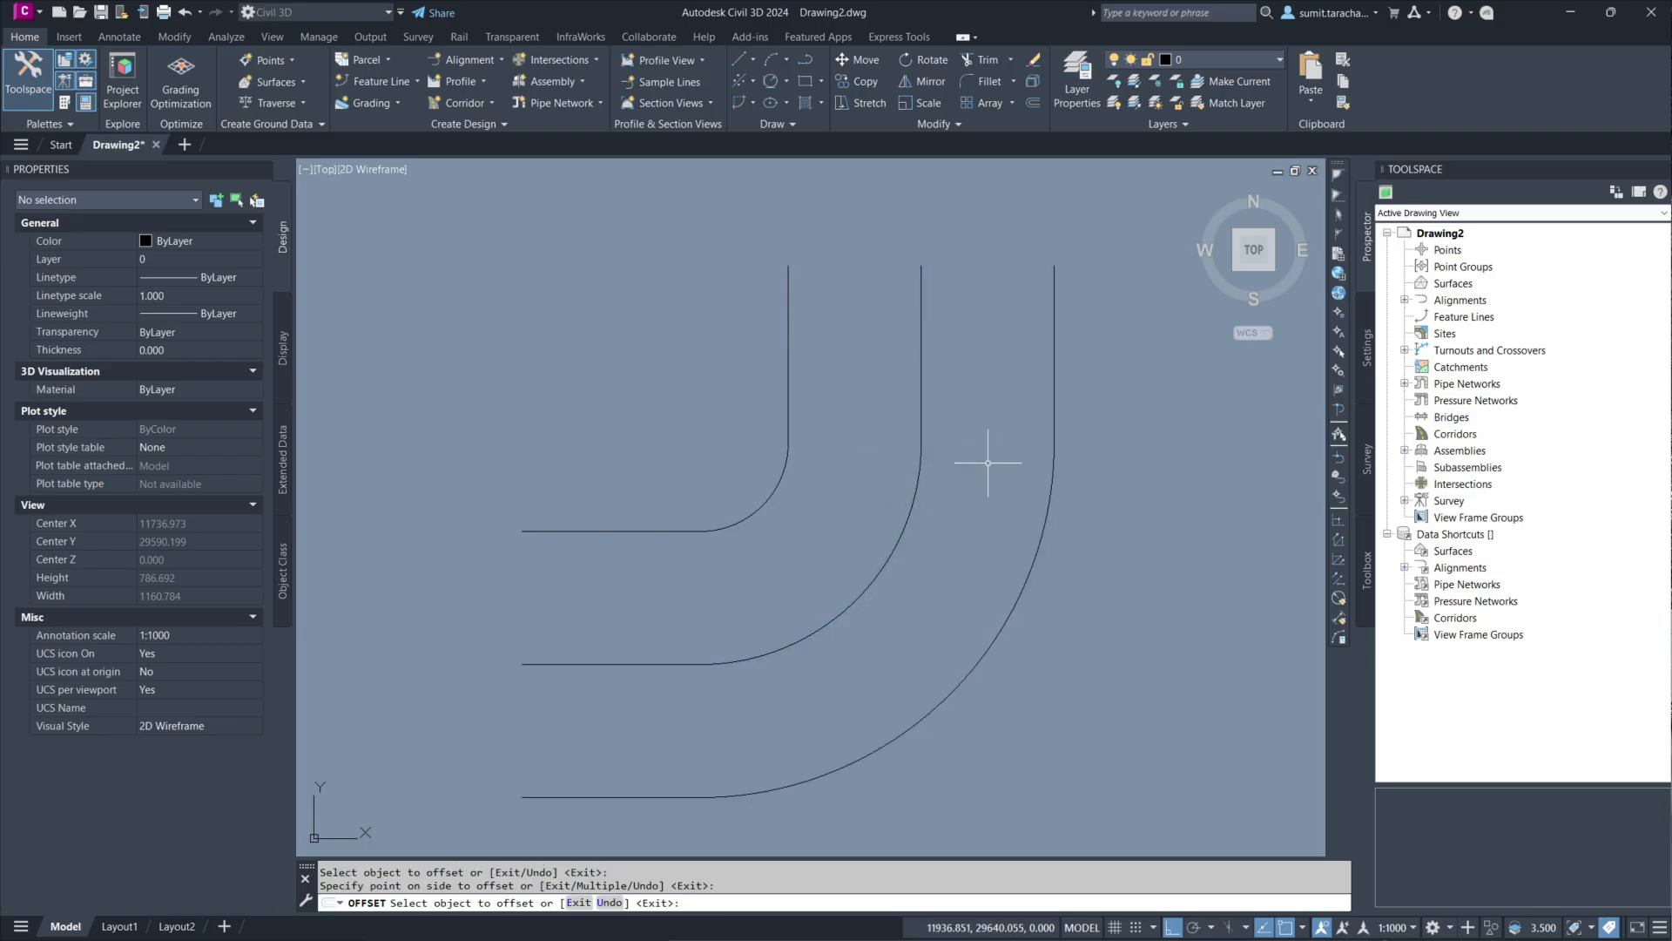
key("Escape")
Step: Split the model space into two vertical viewports and bring all three elbow lines into view
middle_click_drag(877, 305, 816, 664)
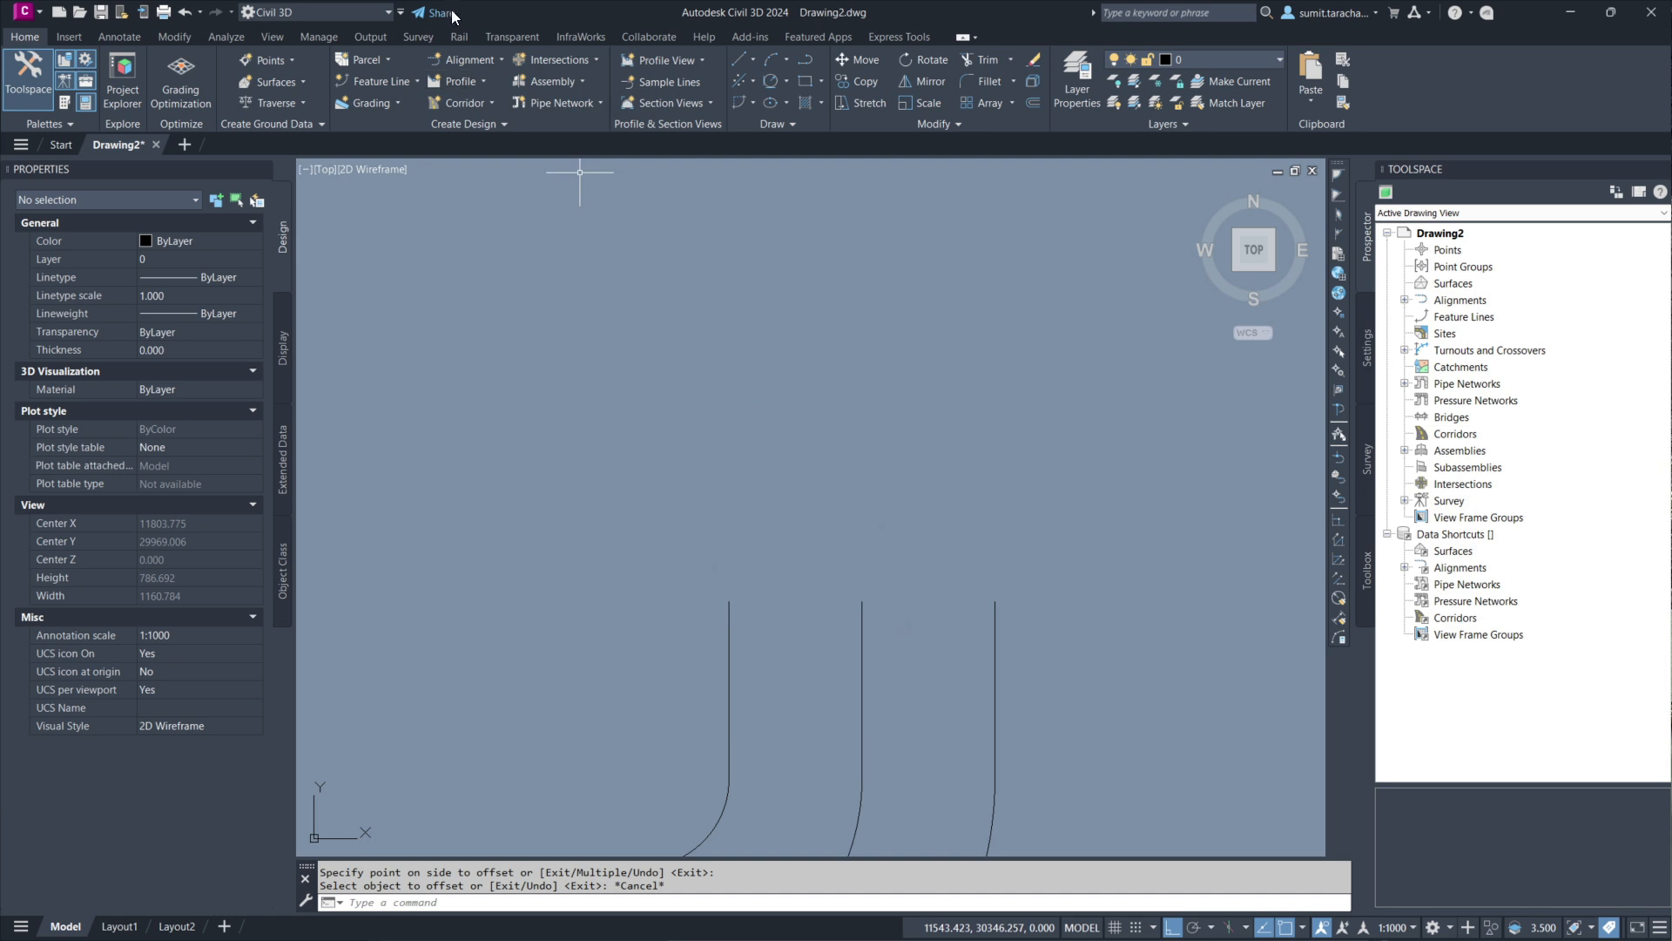
left_click(271, 36)
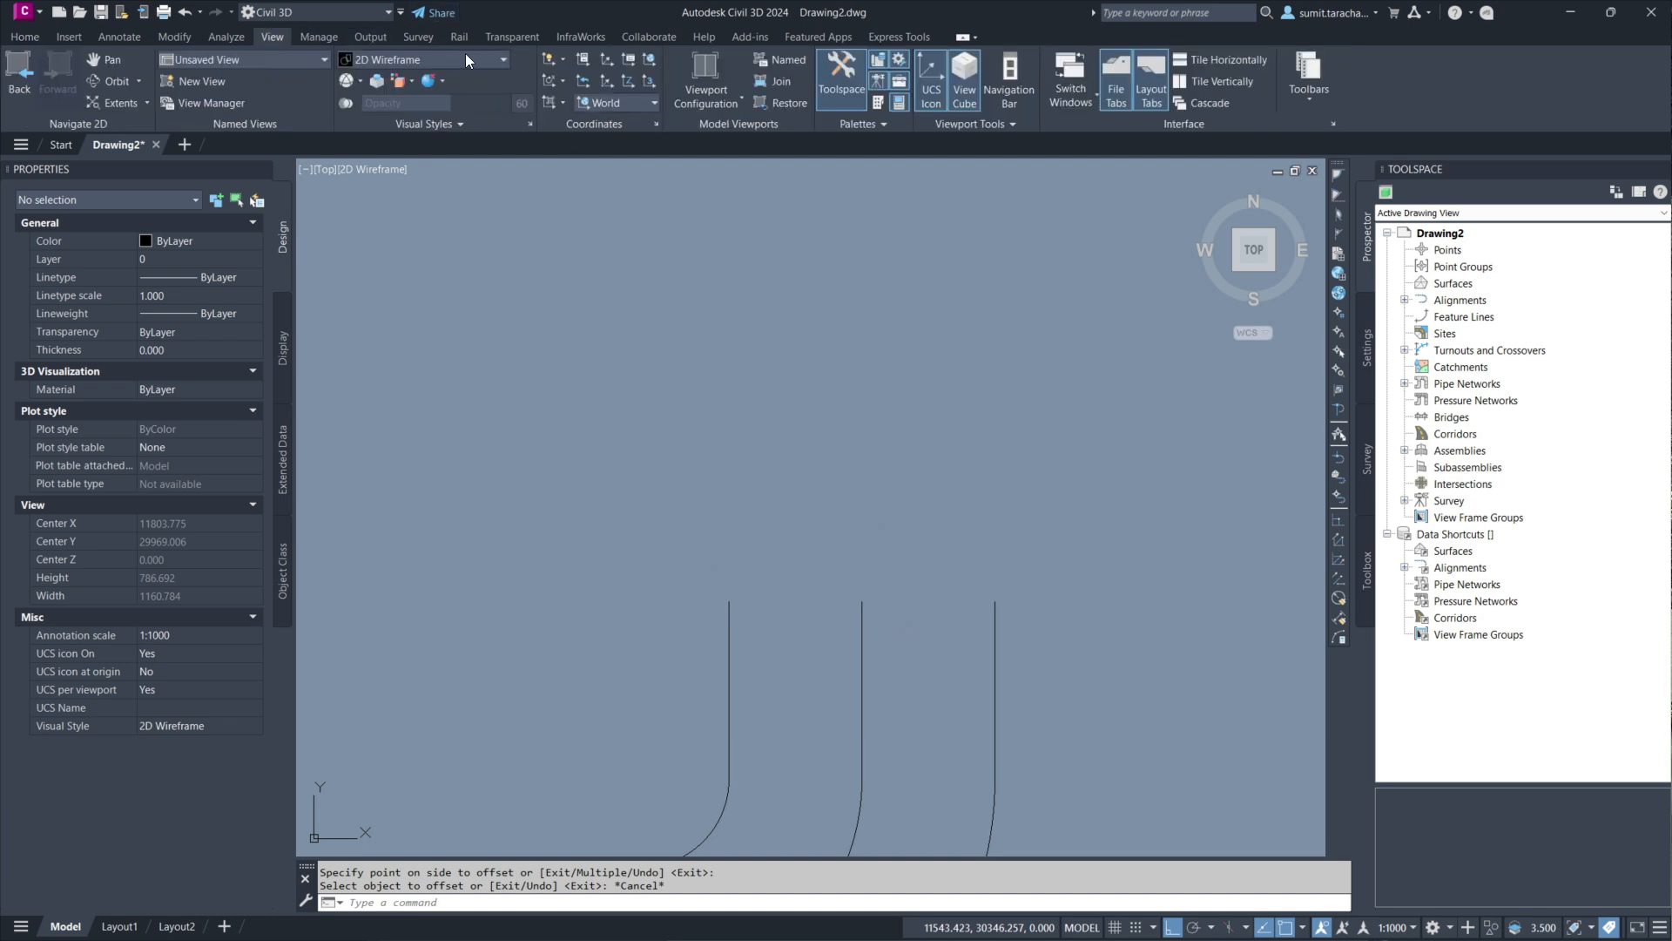
left_click(731, 103)
left_click(738, 167)
middle_click_drag(997, 654, 1008, 347)
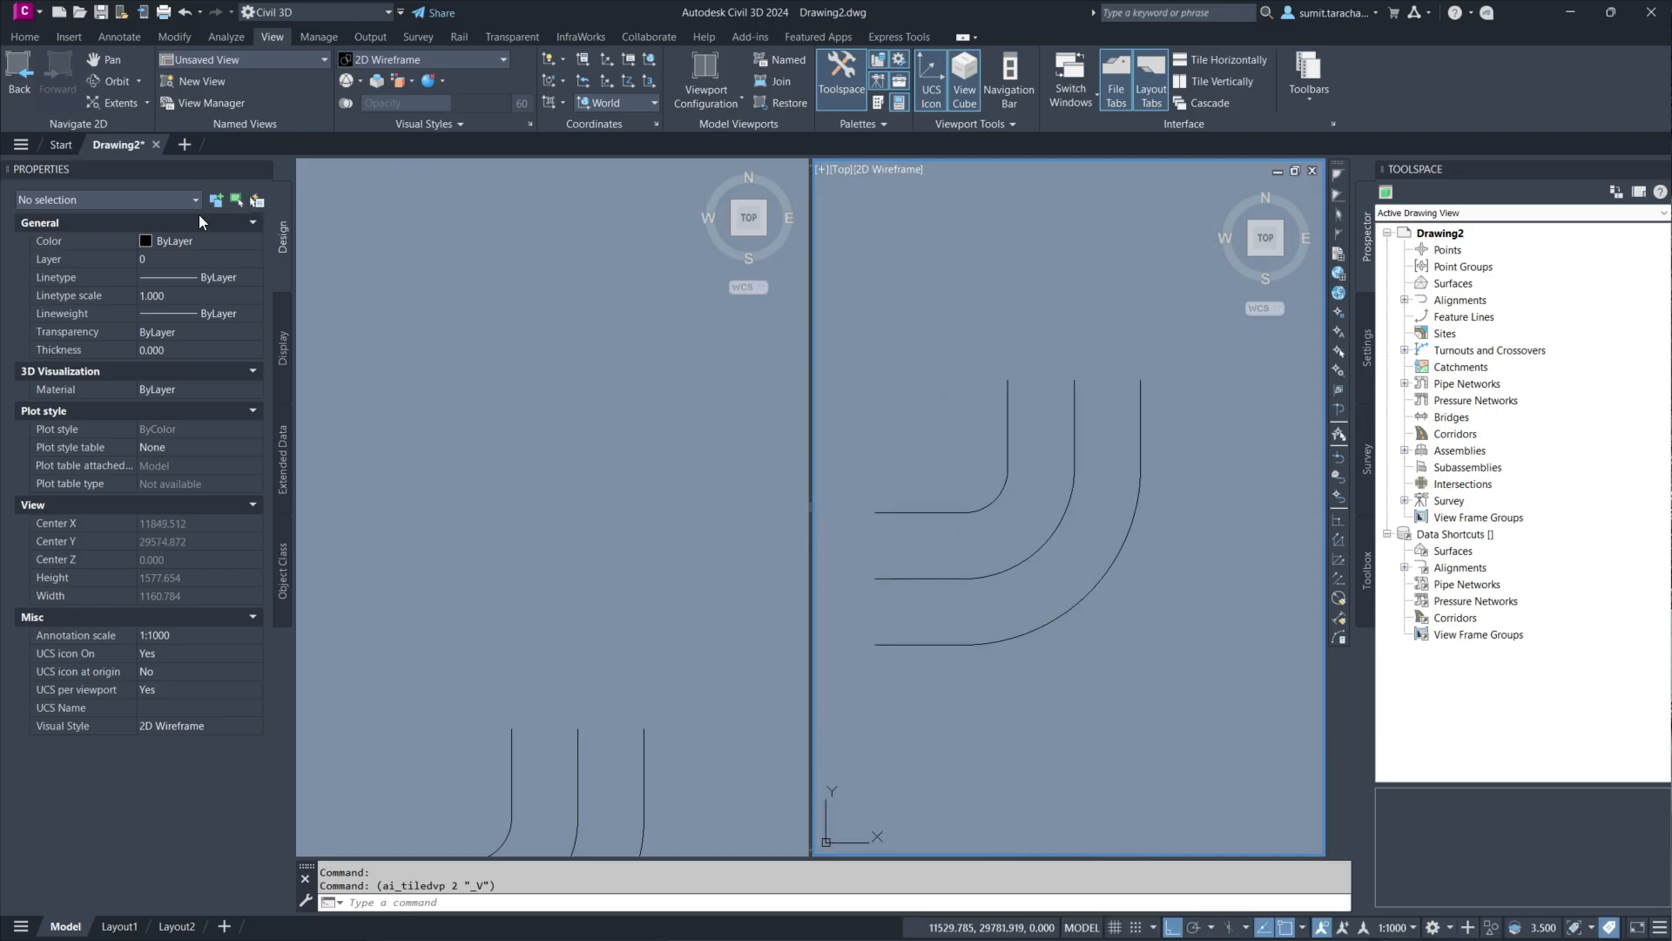
Step: Close the Properties and Toolspace palettes to enlarge the drawing area
left_click(17, 38)
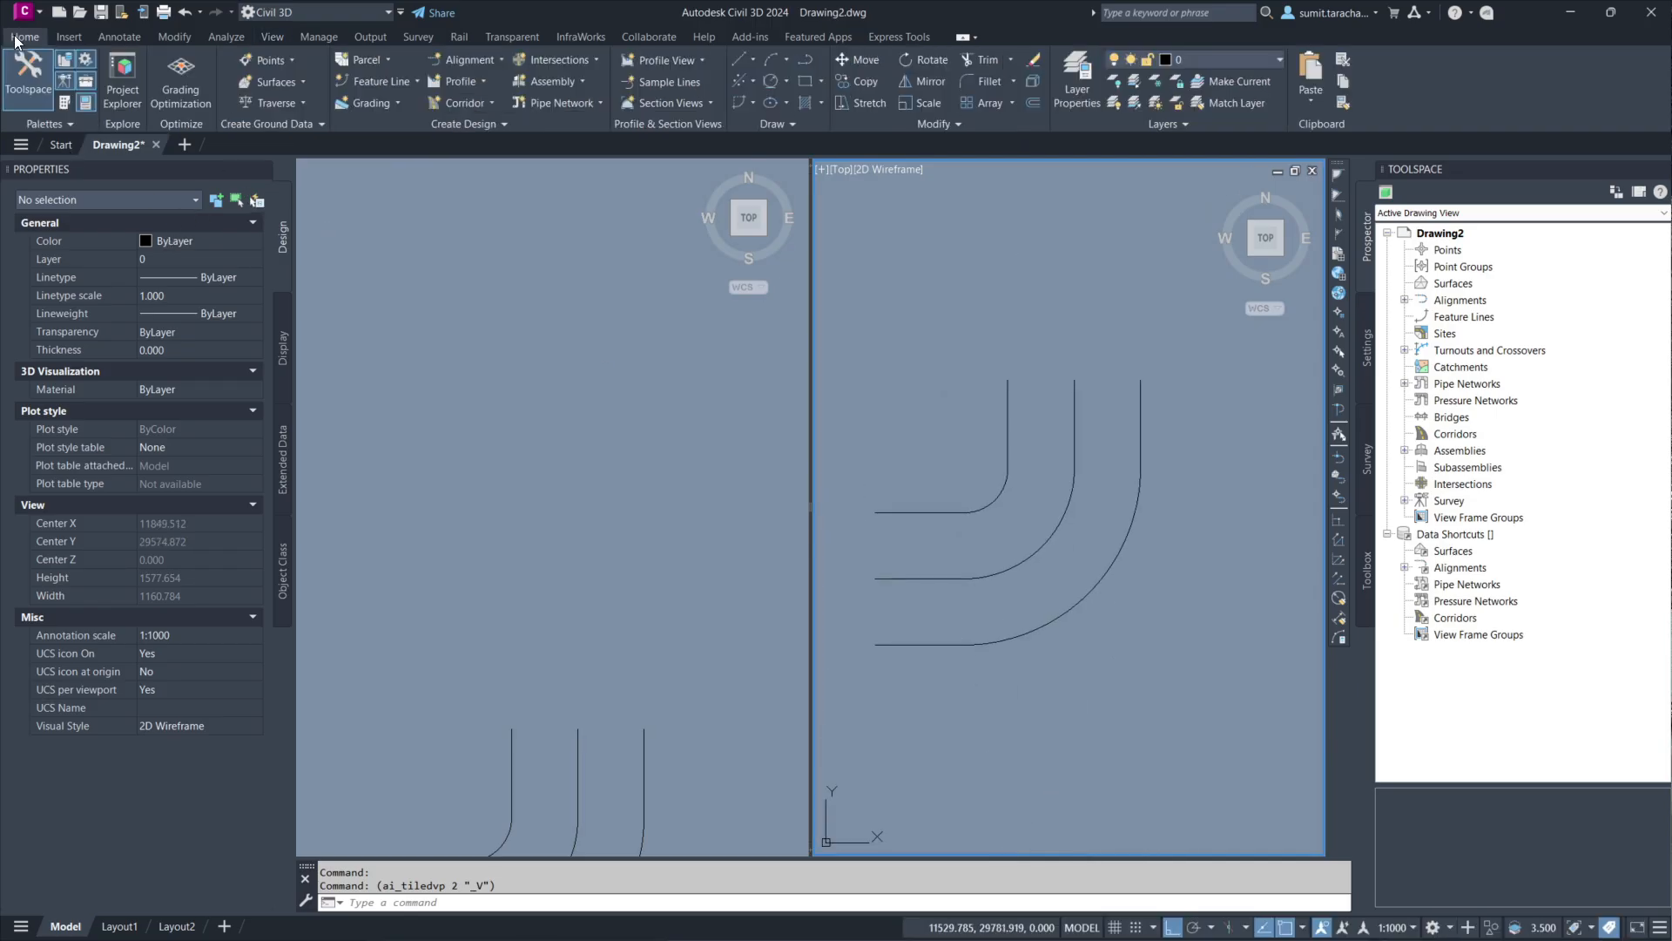
left_click(86, 103)
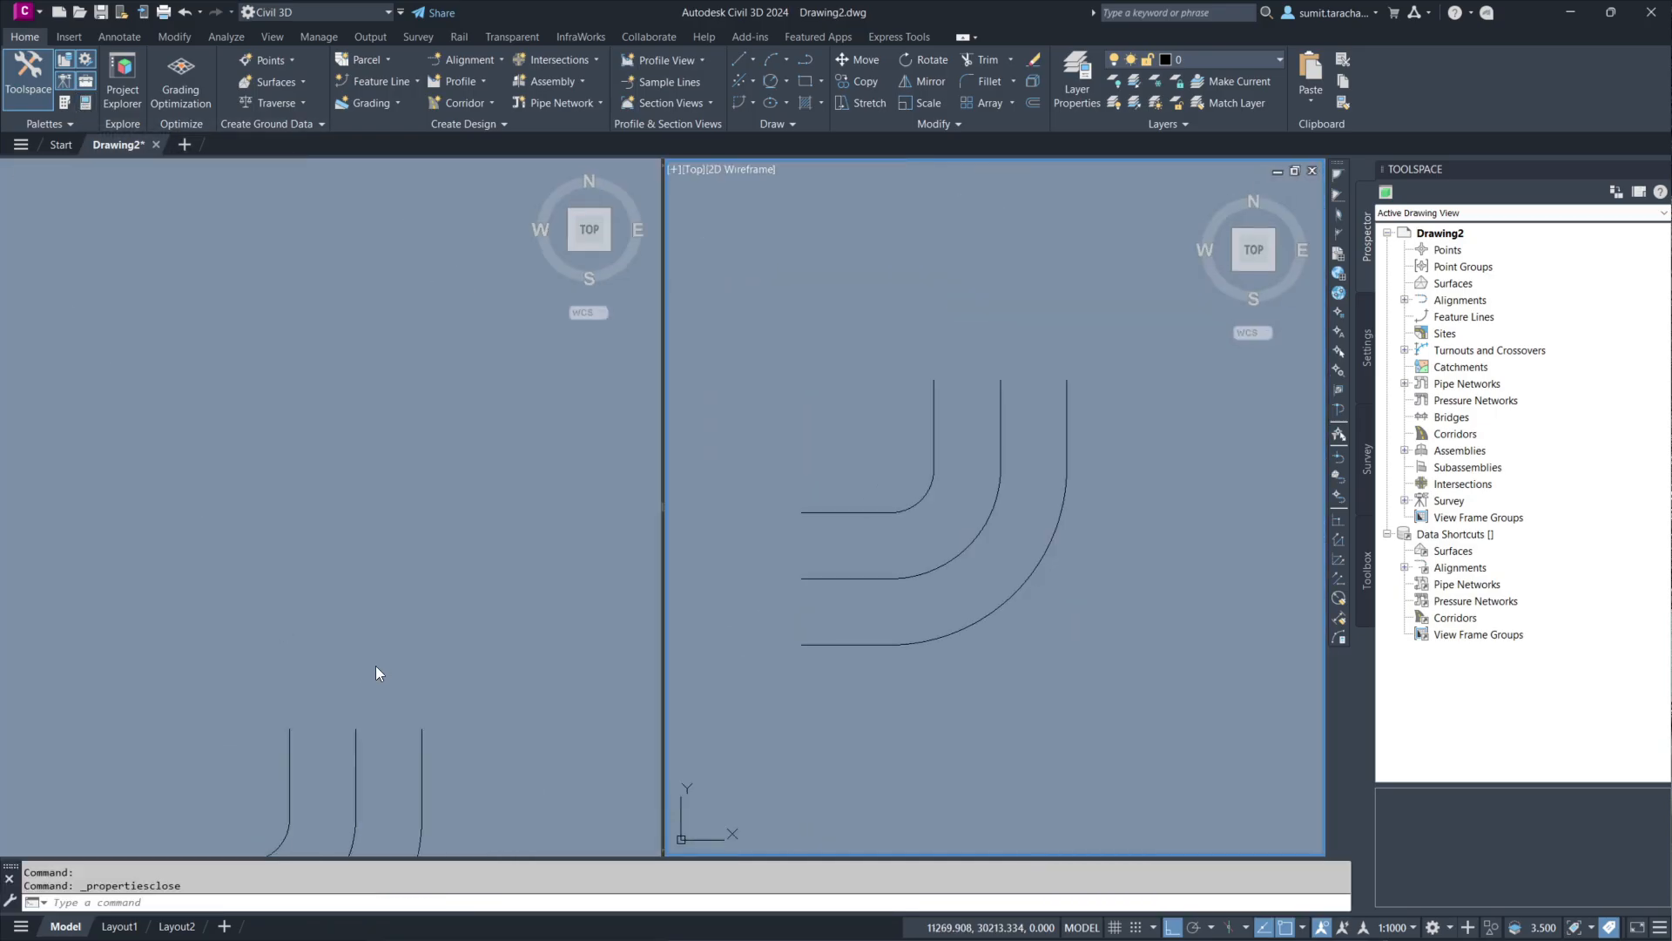
left_click(28, 76)
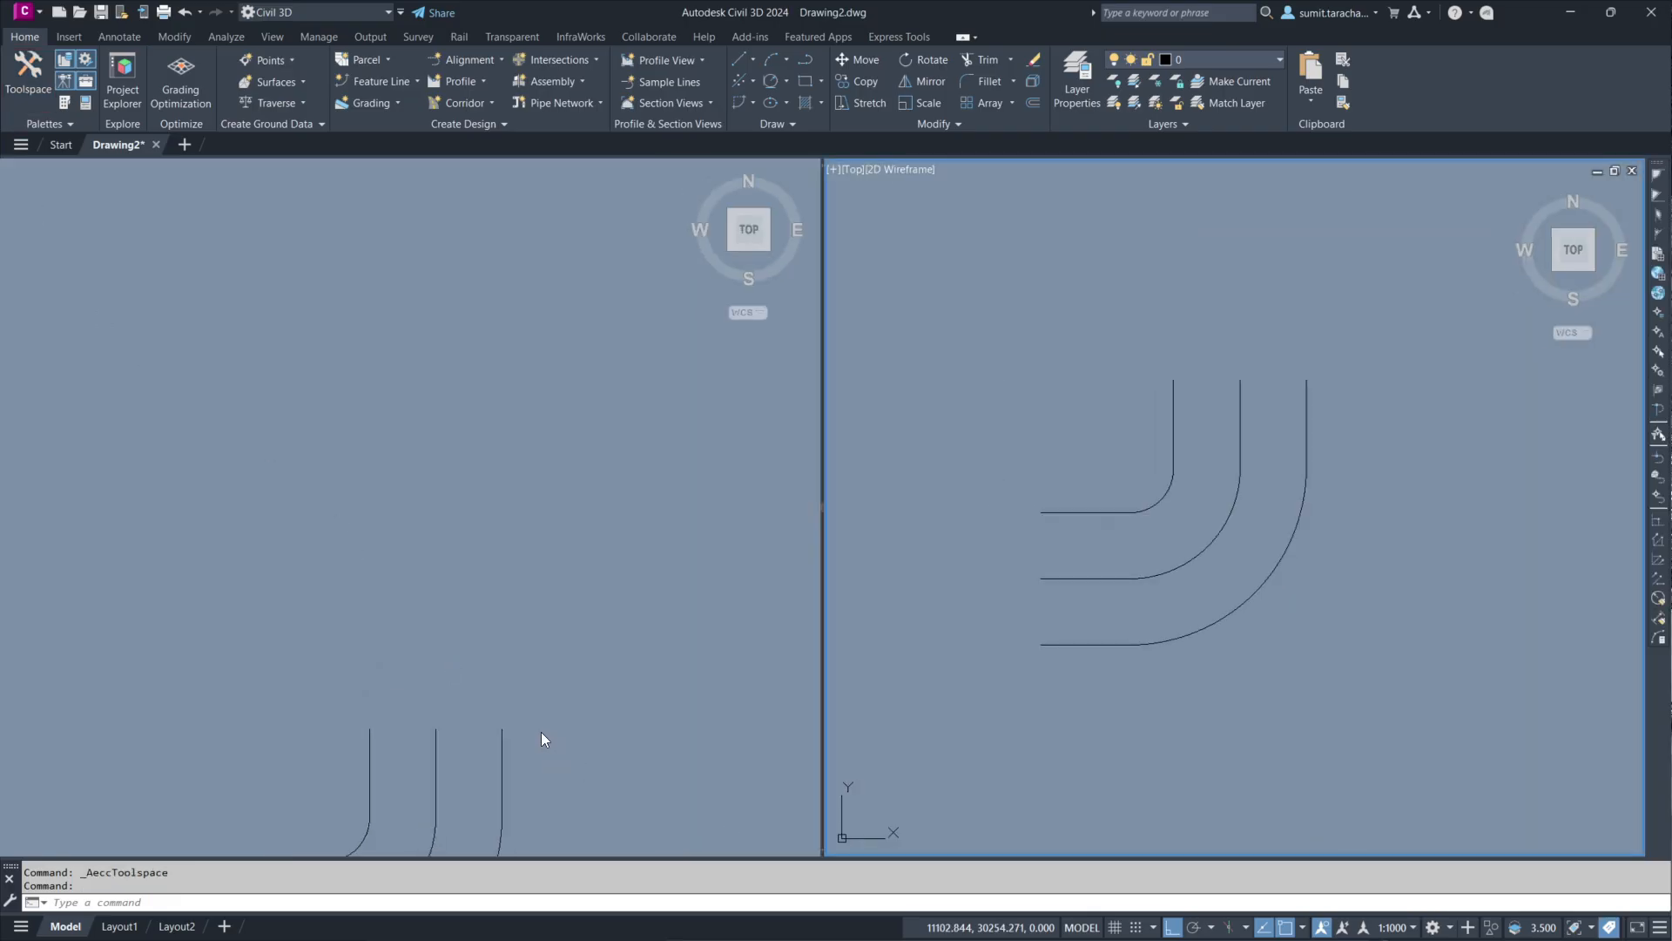
Step: Frame the elbow lines in the first viewport and orbit the second one to an oblique 3D view
left_click(679, 601)
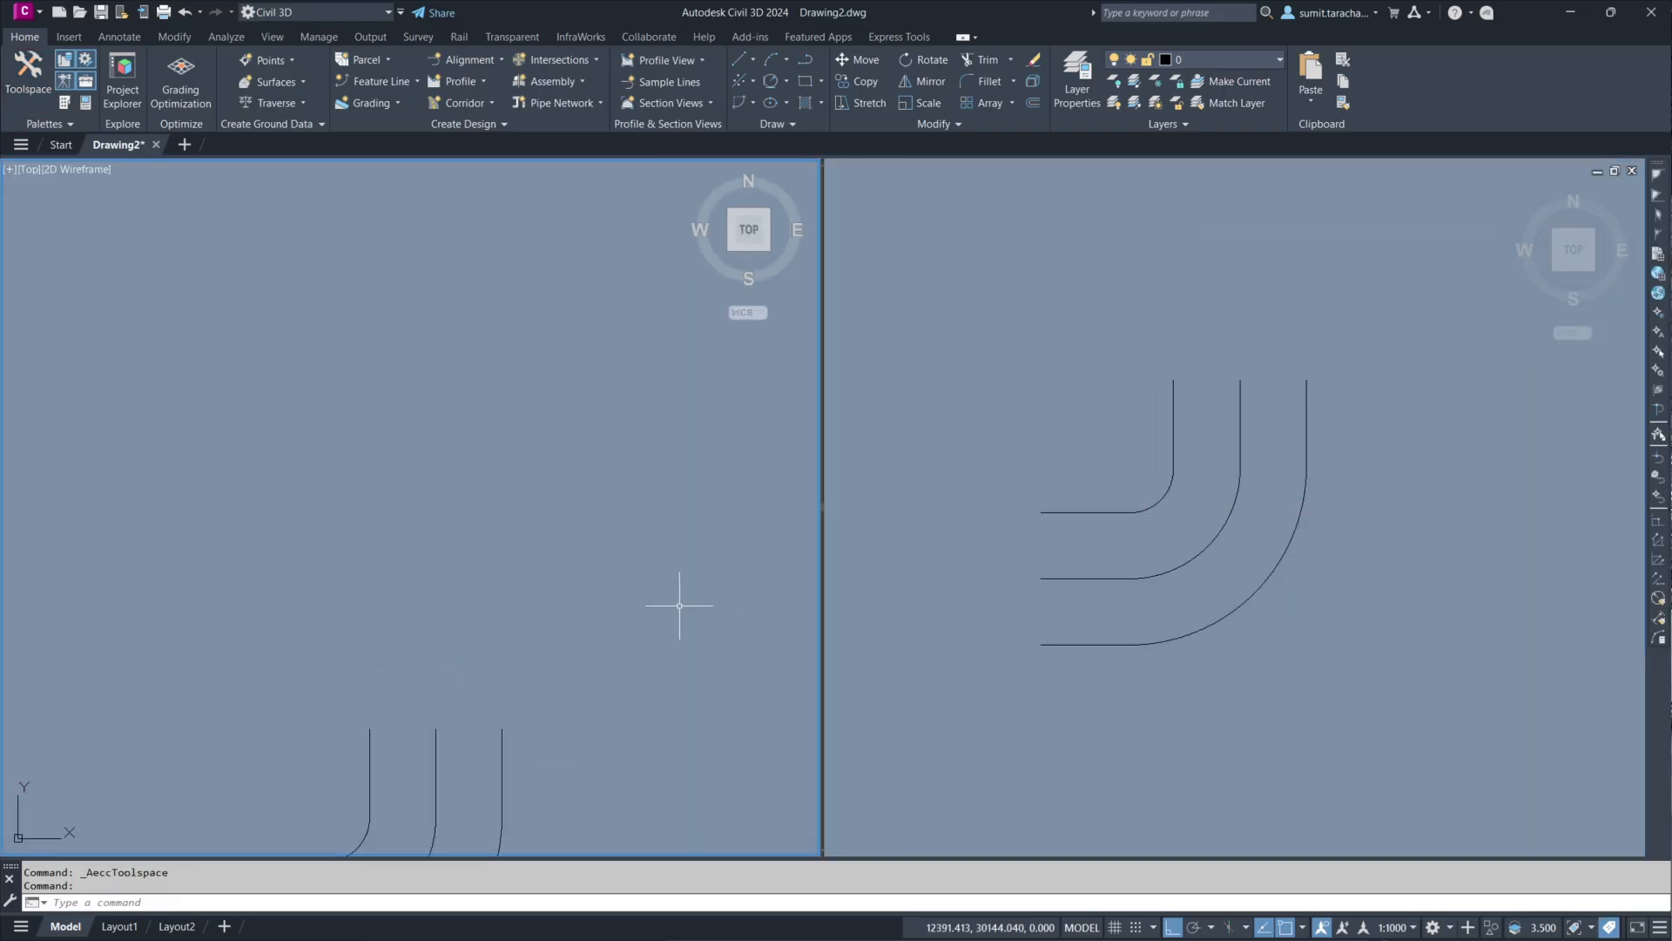
middle_click_drag(578, 732, 625, 351)
left_click(1230, 733)
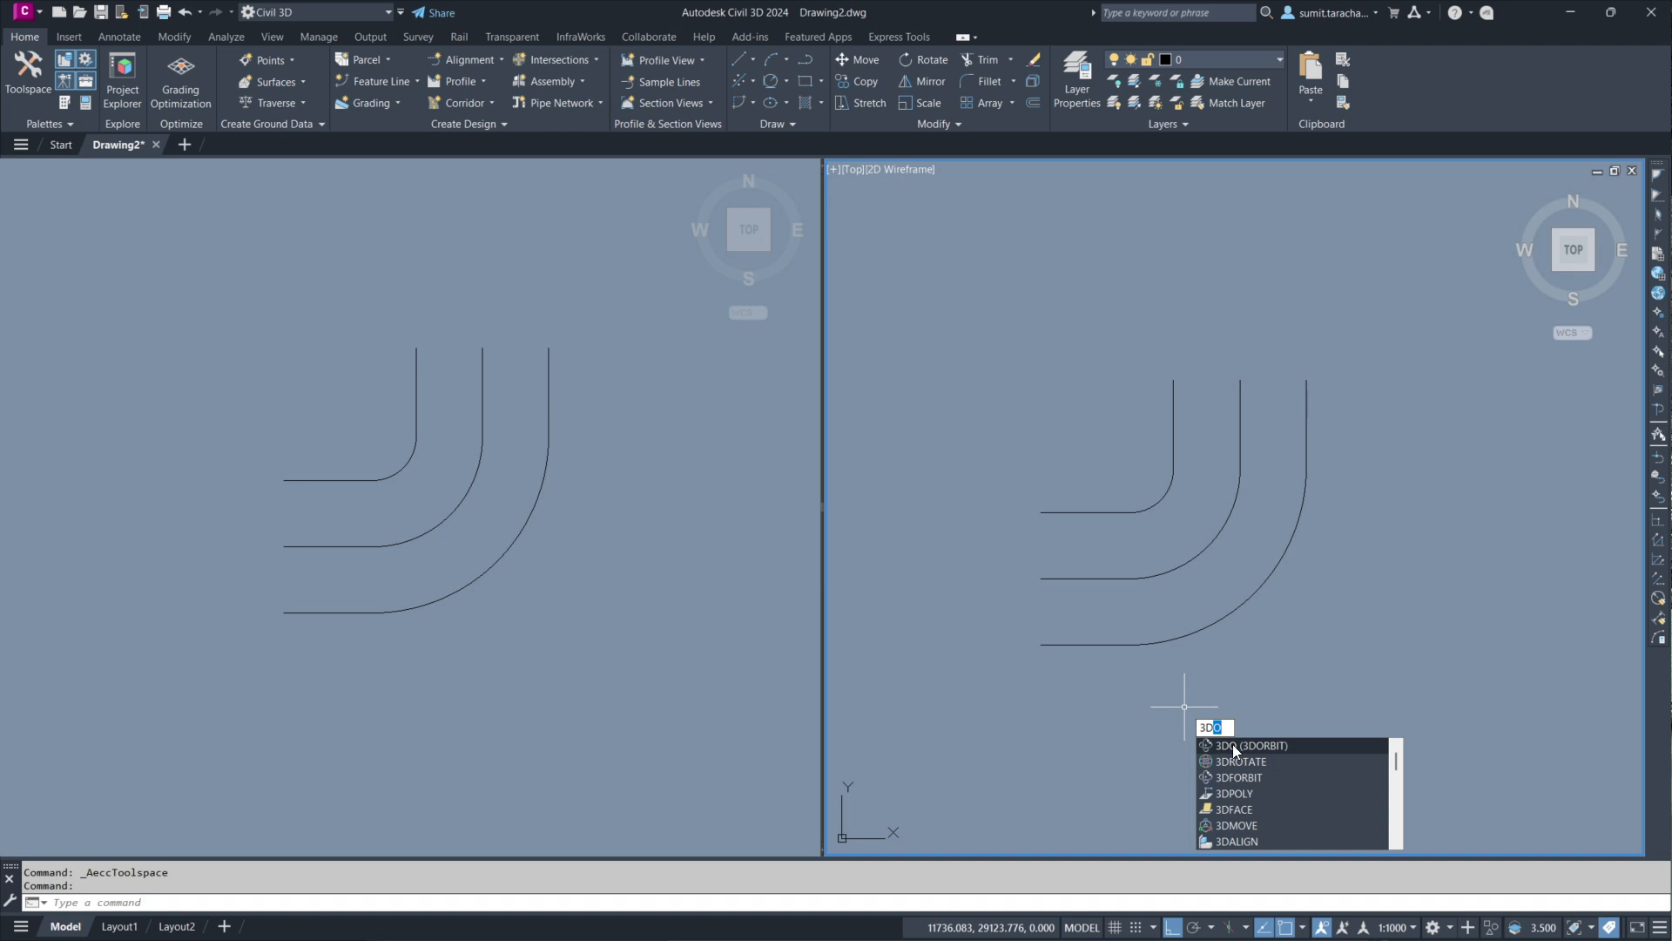
left_click(1232, 744)
left_click_drag(1212, 692, 1344, 497)
middle_click_drag(1111, 524, 1281, 578)
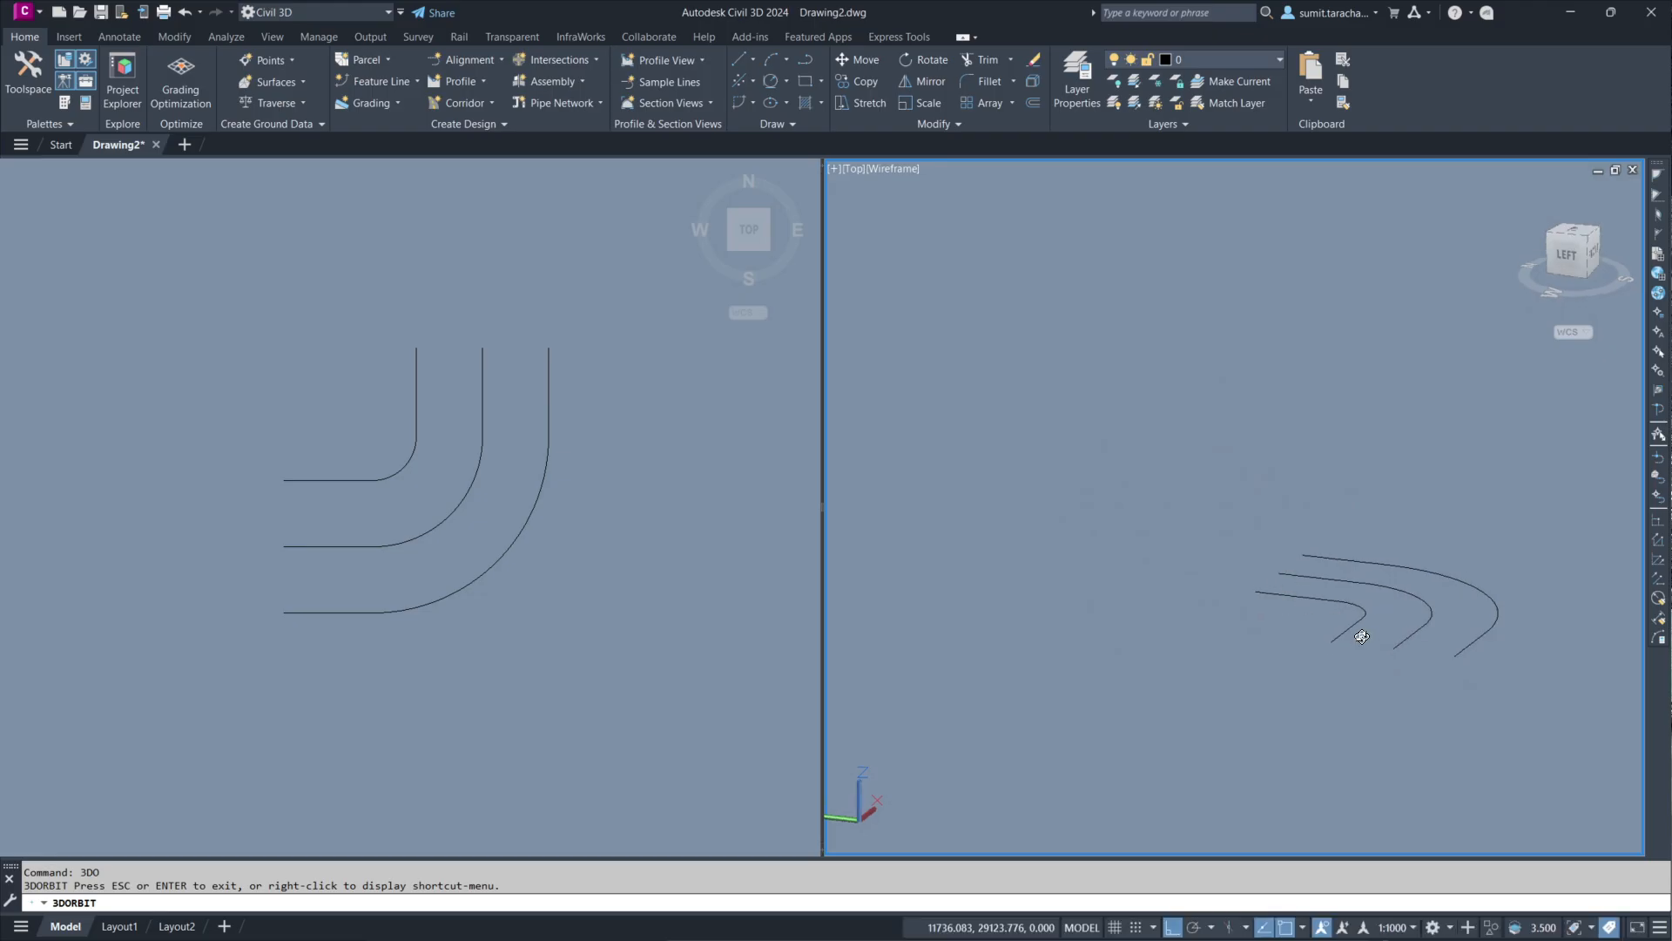
left_click_drag(1363, 637, 1365, 656)
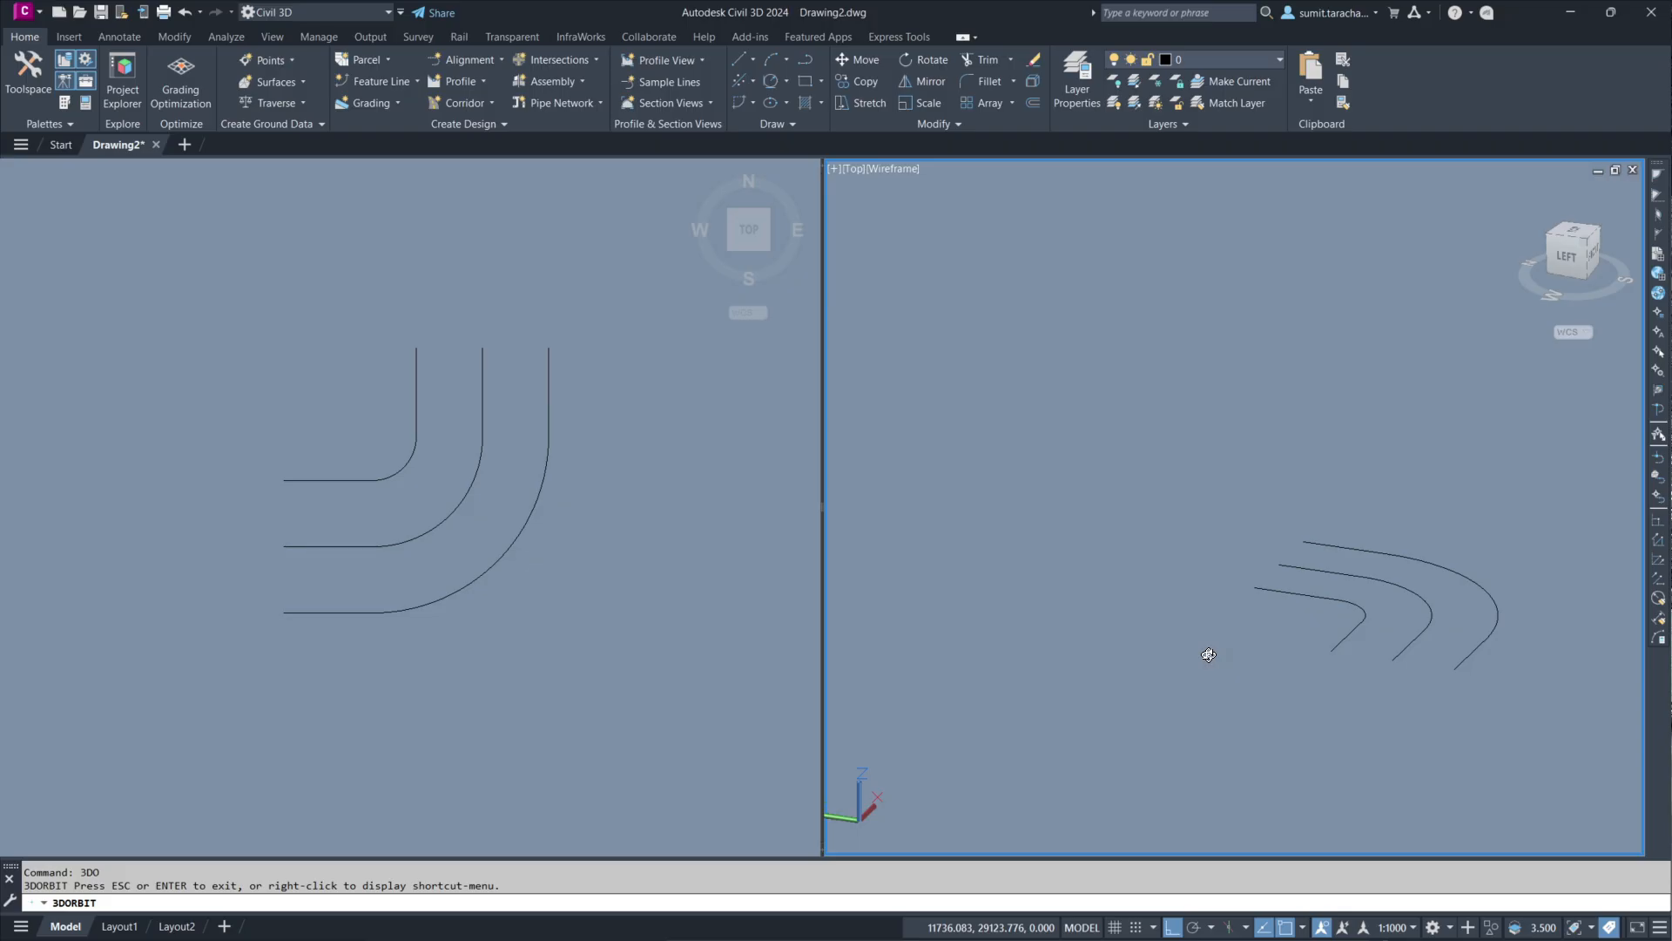
key("Escape")
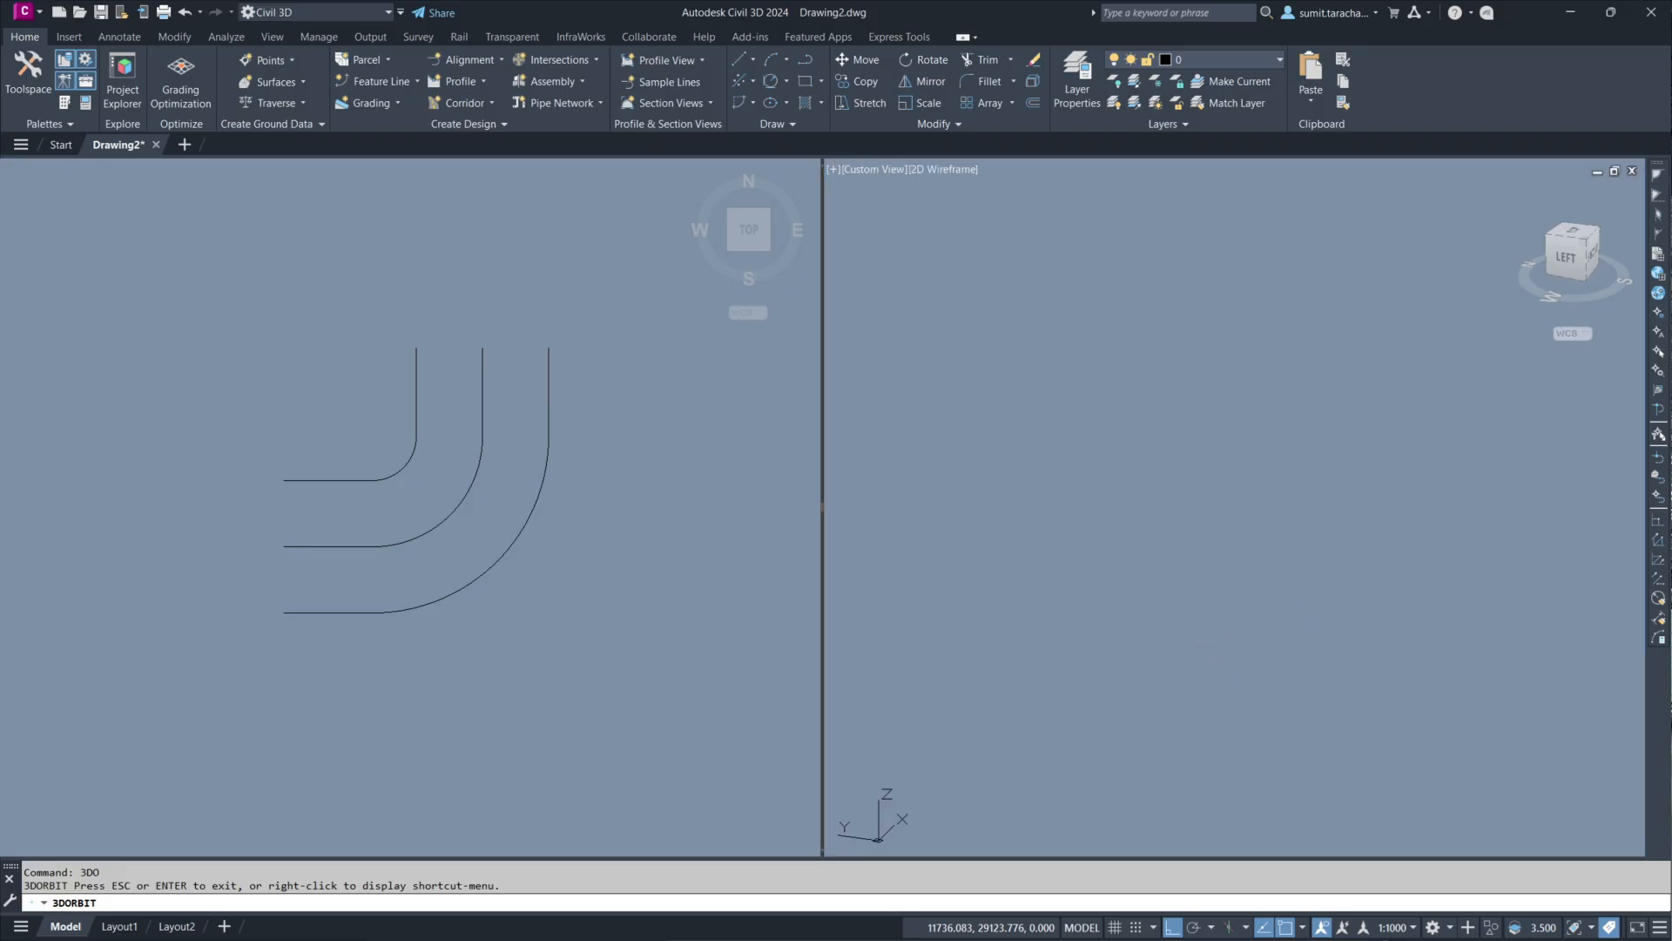
Step: Draw a circle of radius 150 in the top-view viewport, in the empty area above the elbow lines
left_click(648, 600)
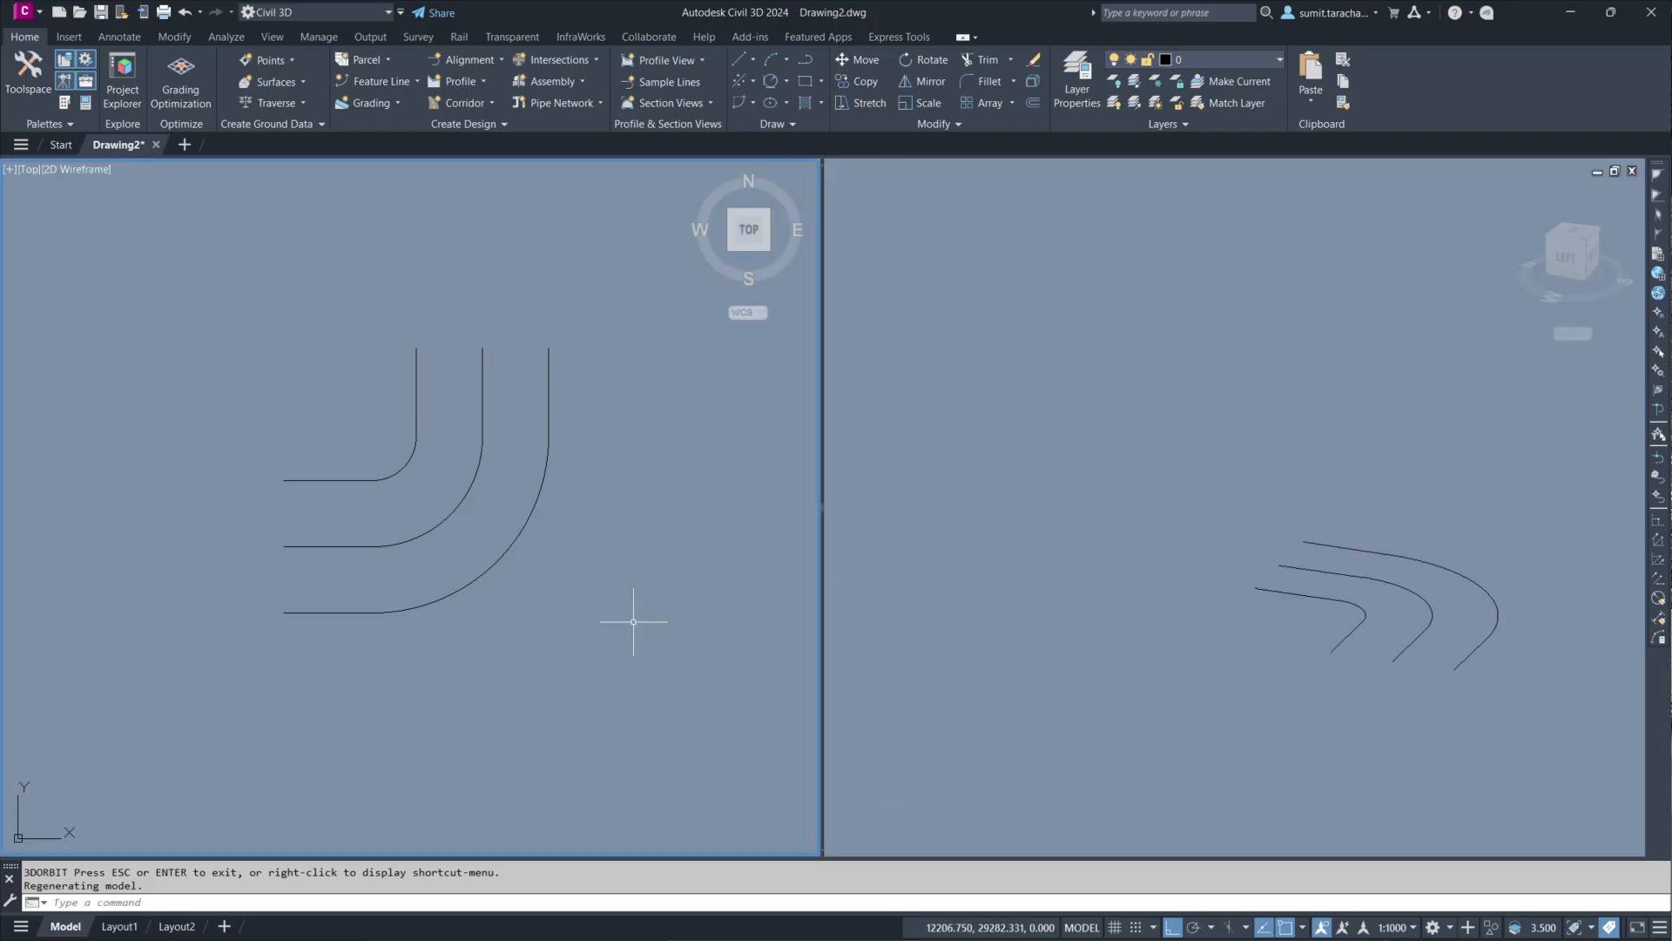
middle_click_drag(484, 340, 519, 500)
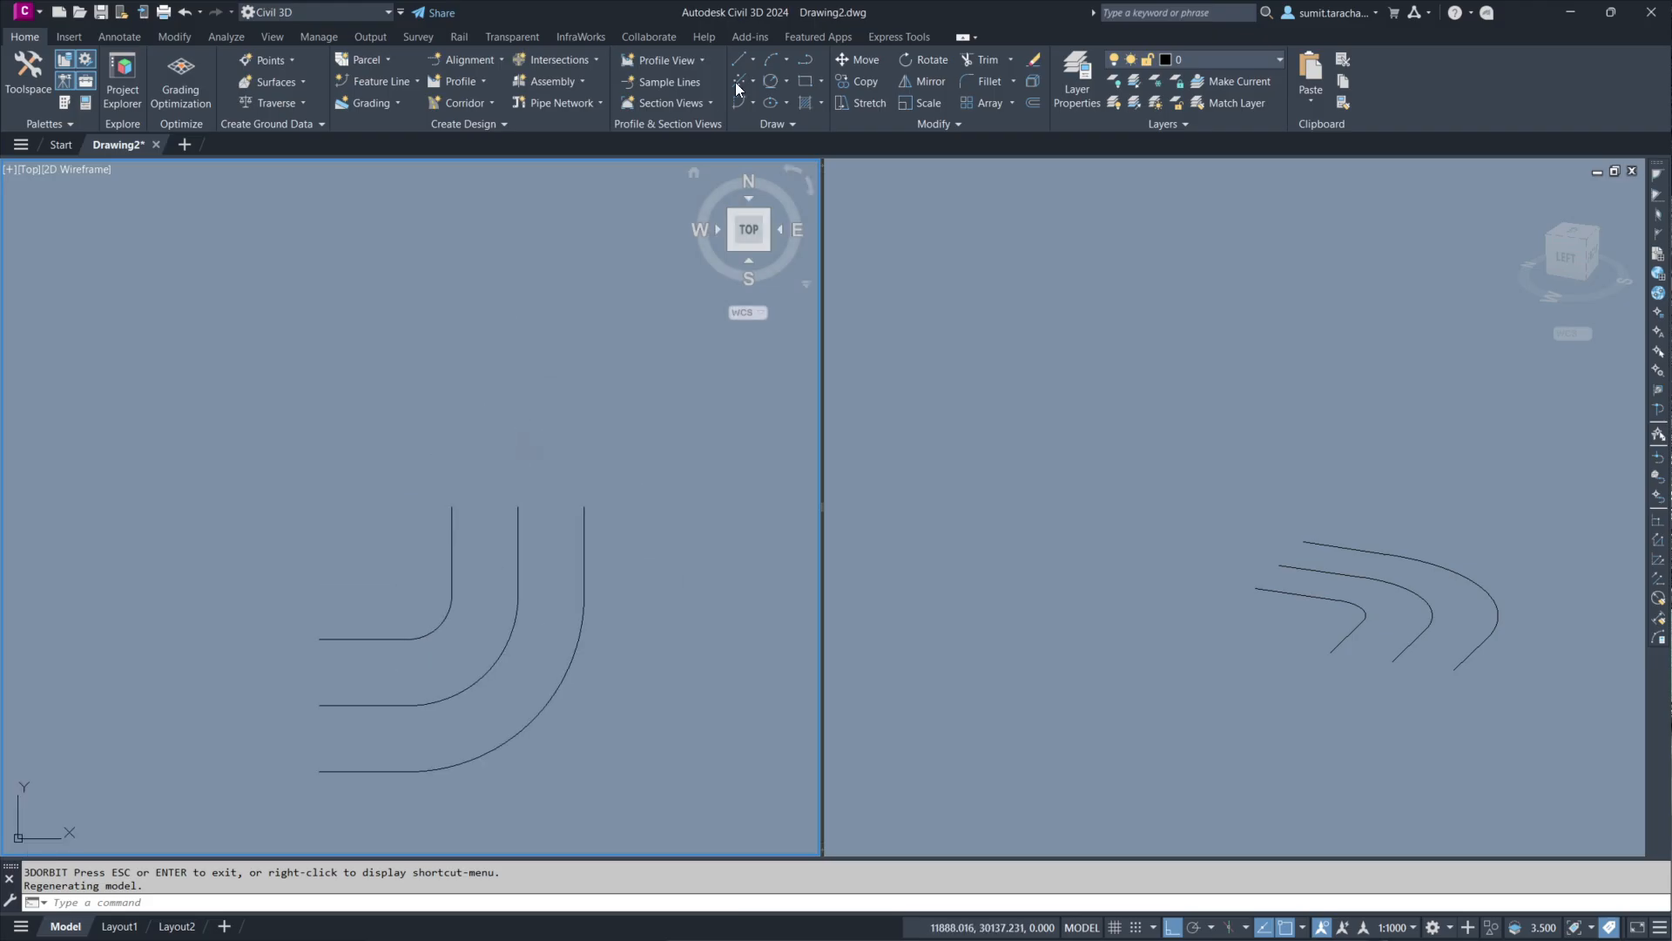
left_click(785, 81)
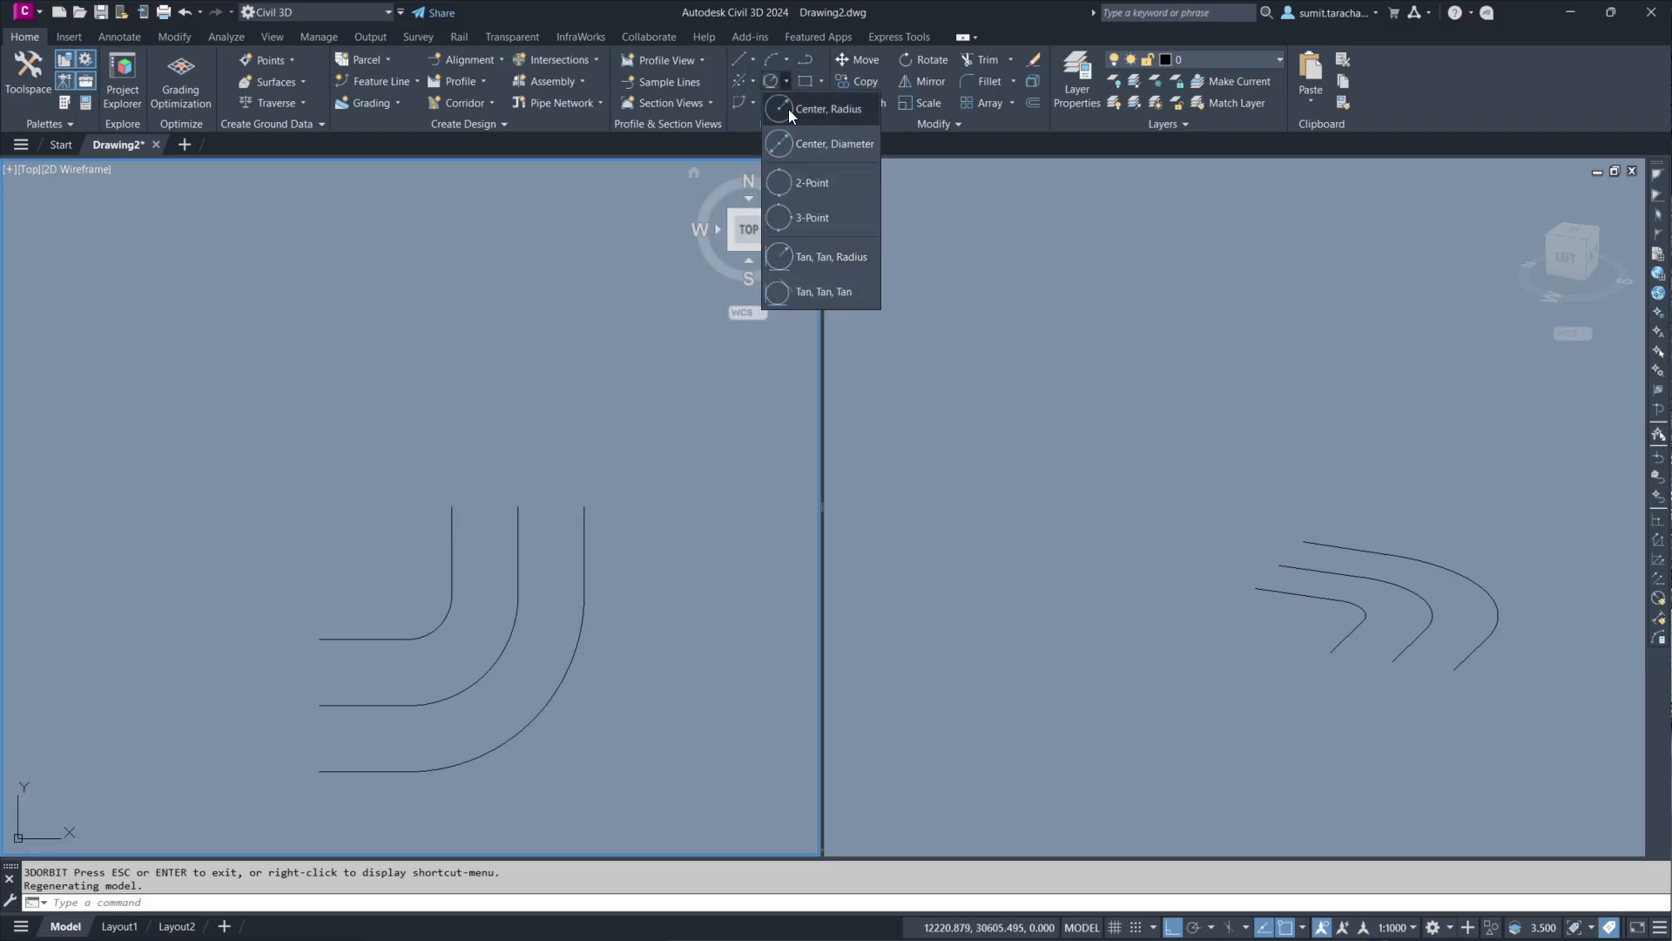
left_click(797, 112)
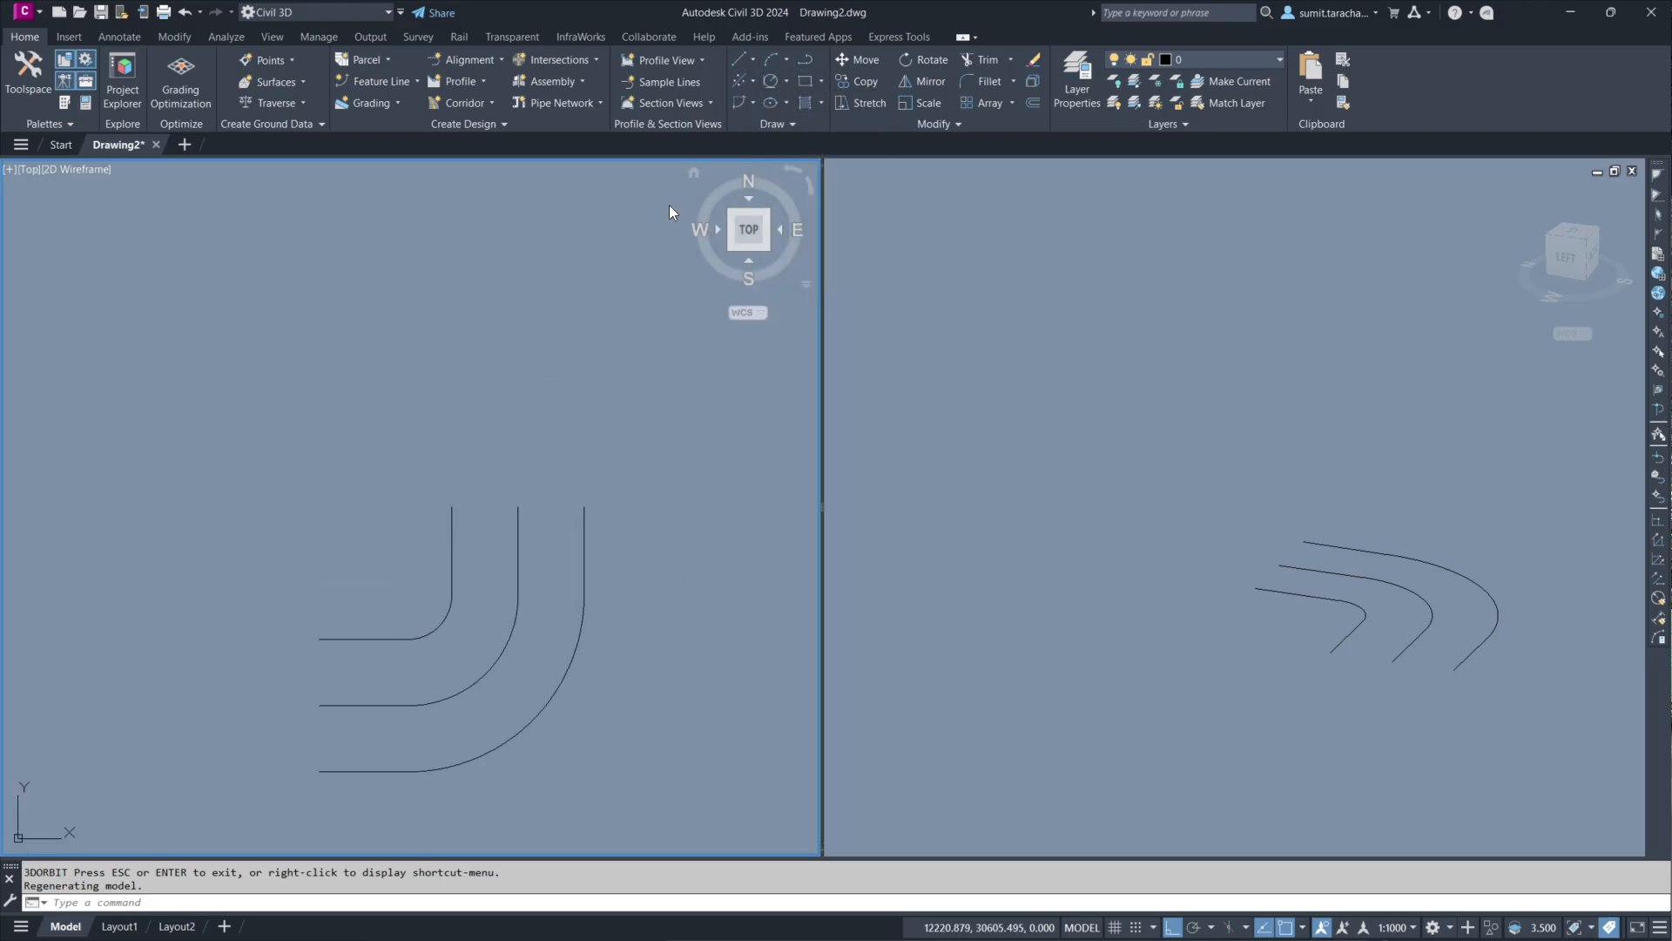
left_click(385, 327)
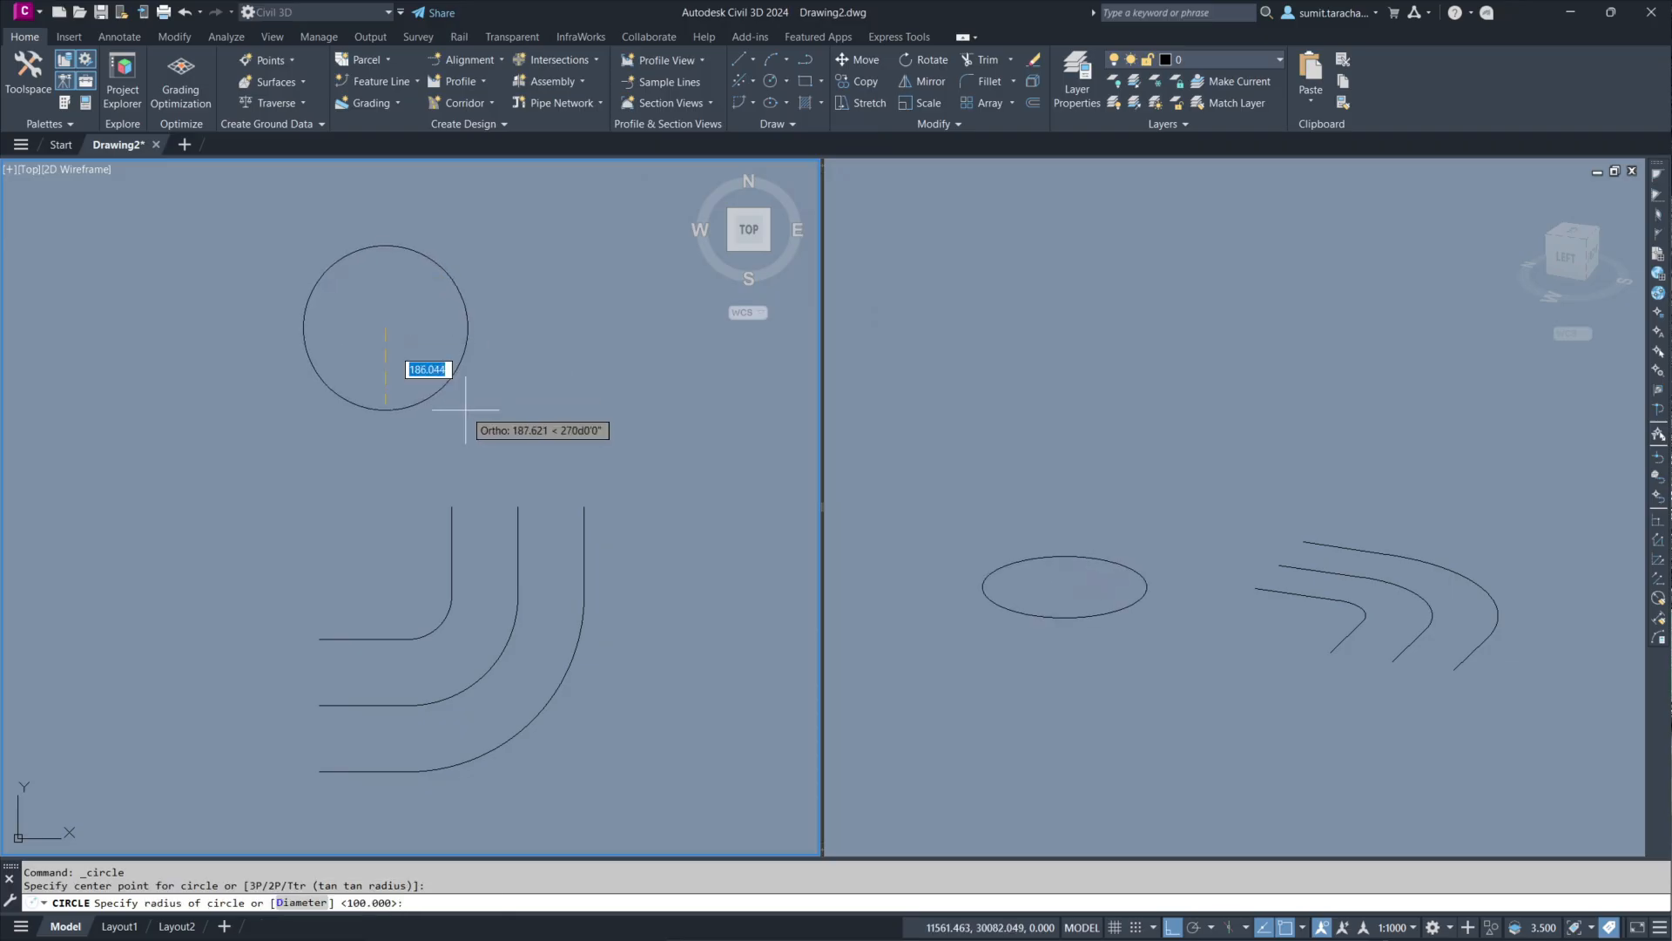
type("150")
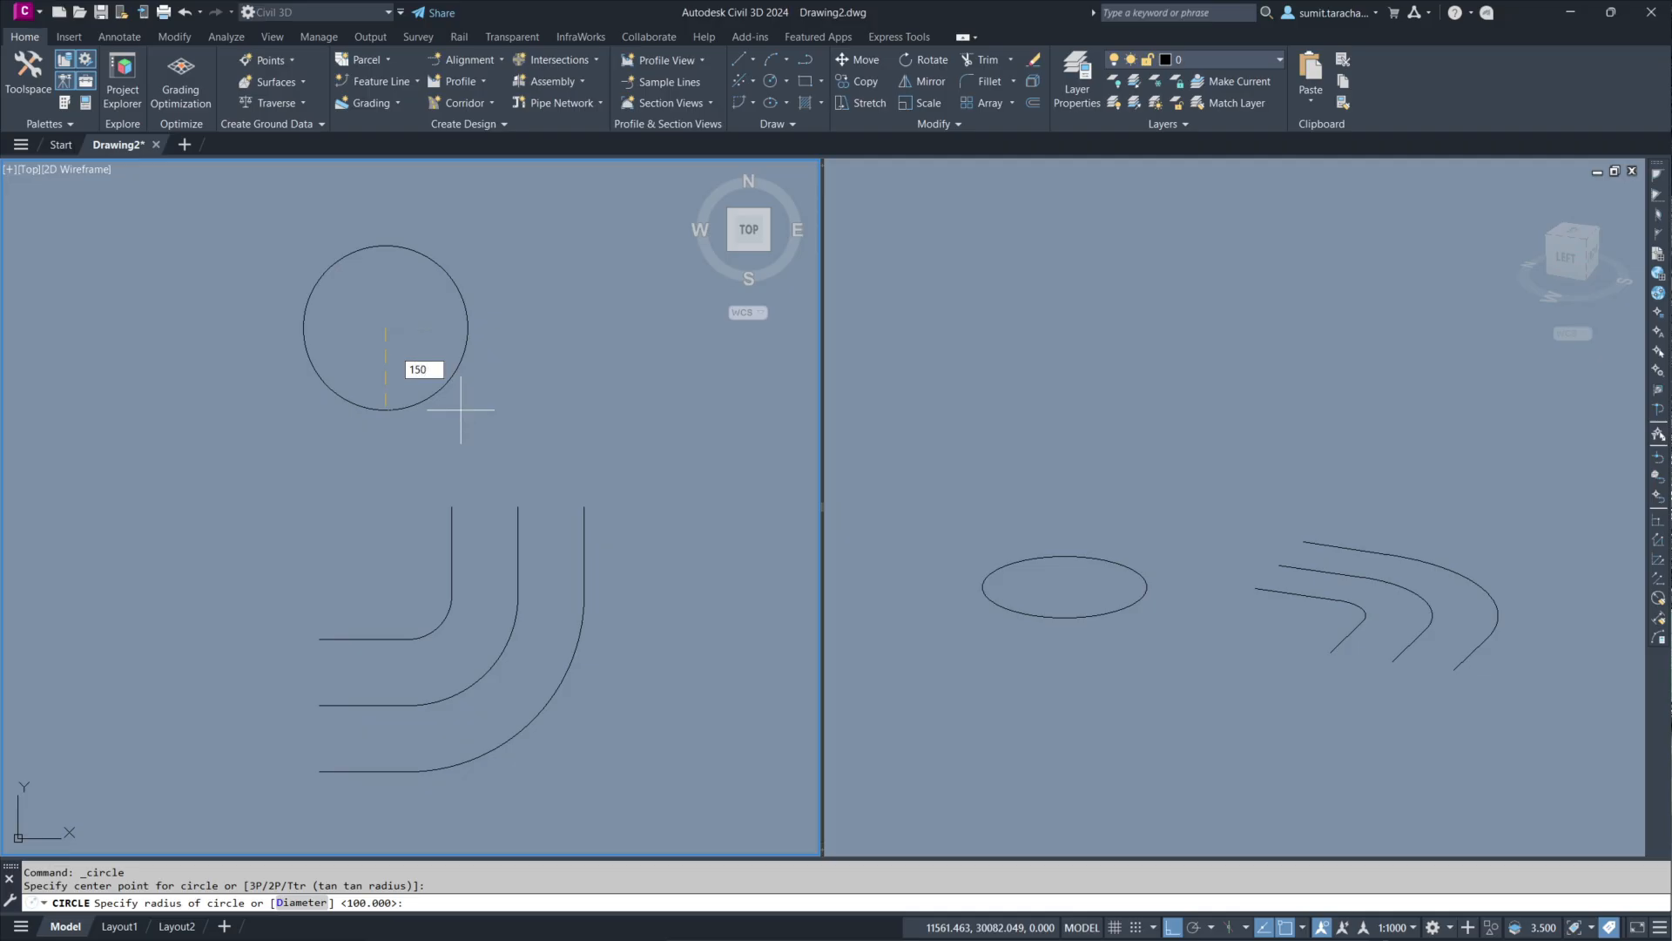
key("Return")
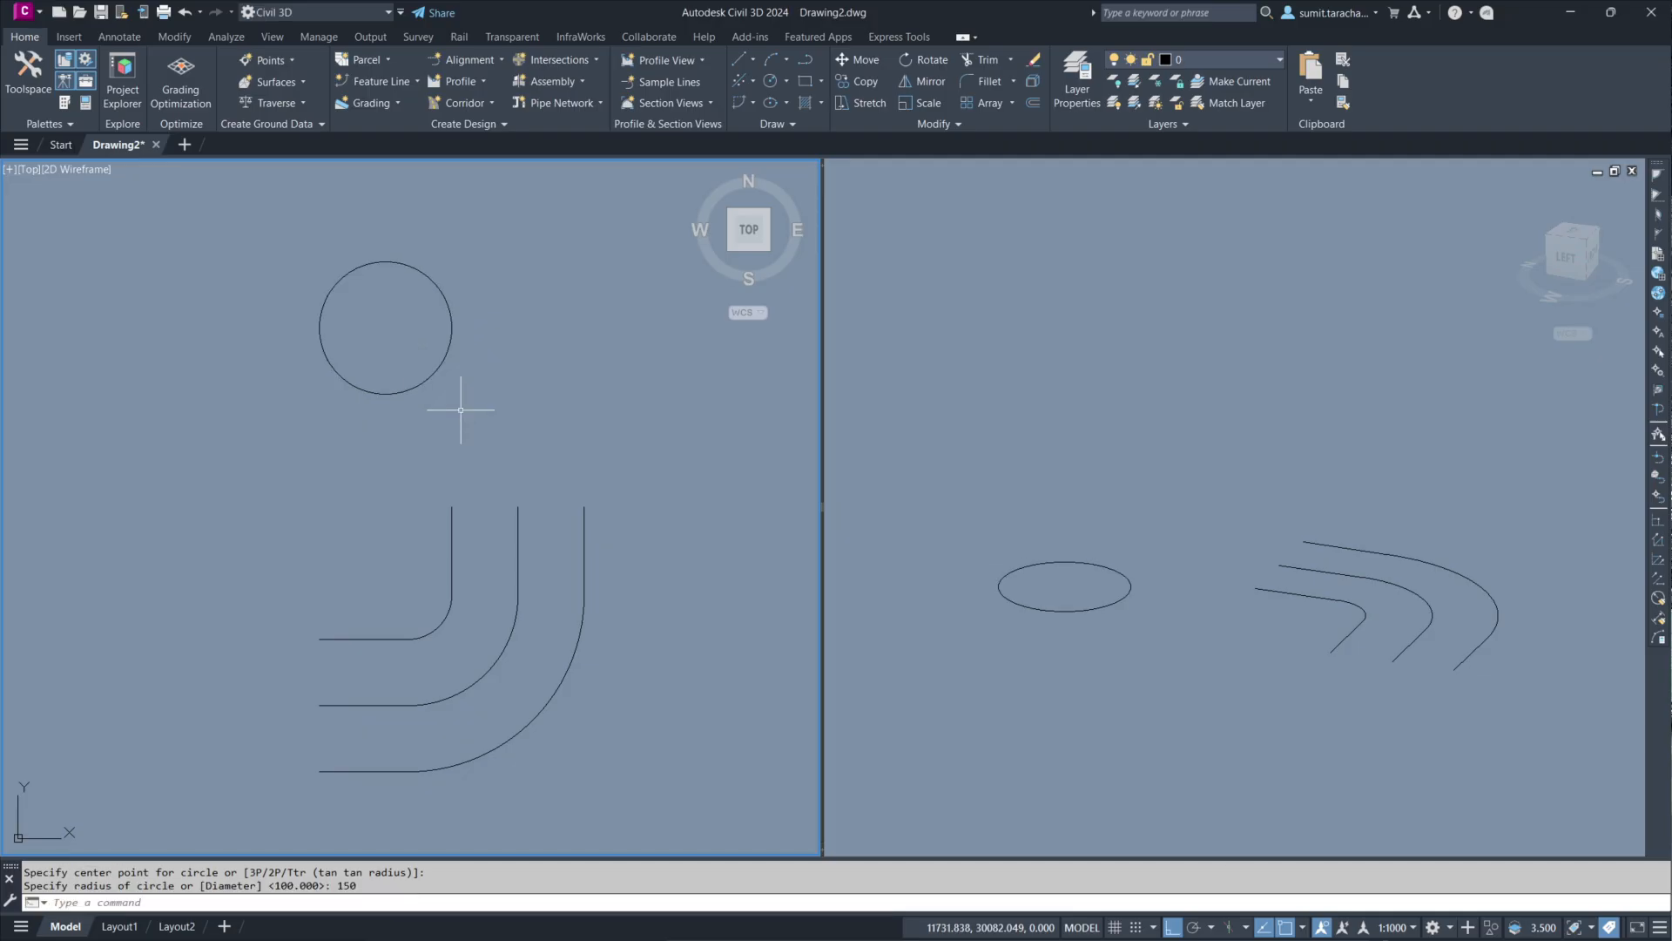
key("Escape")
key("Escape")
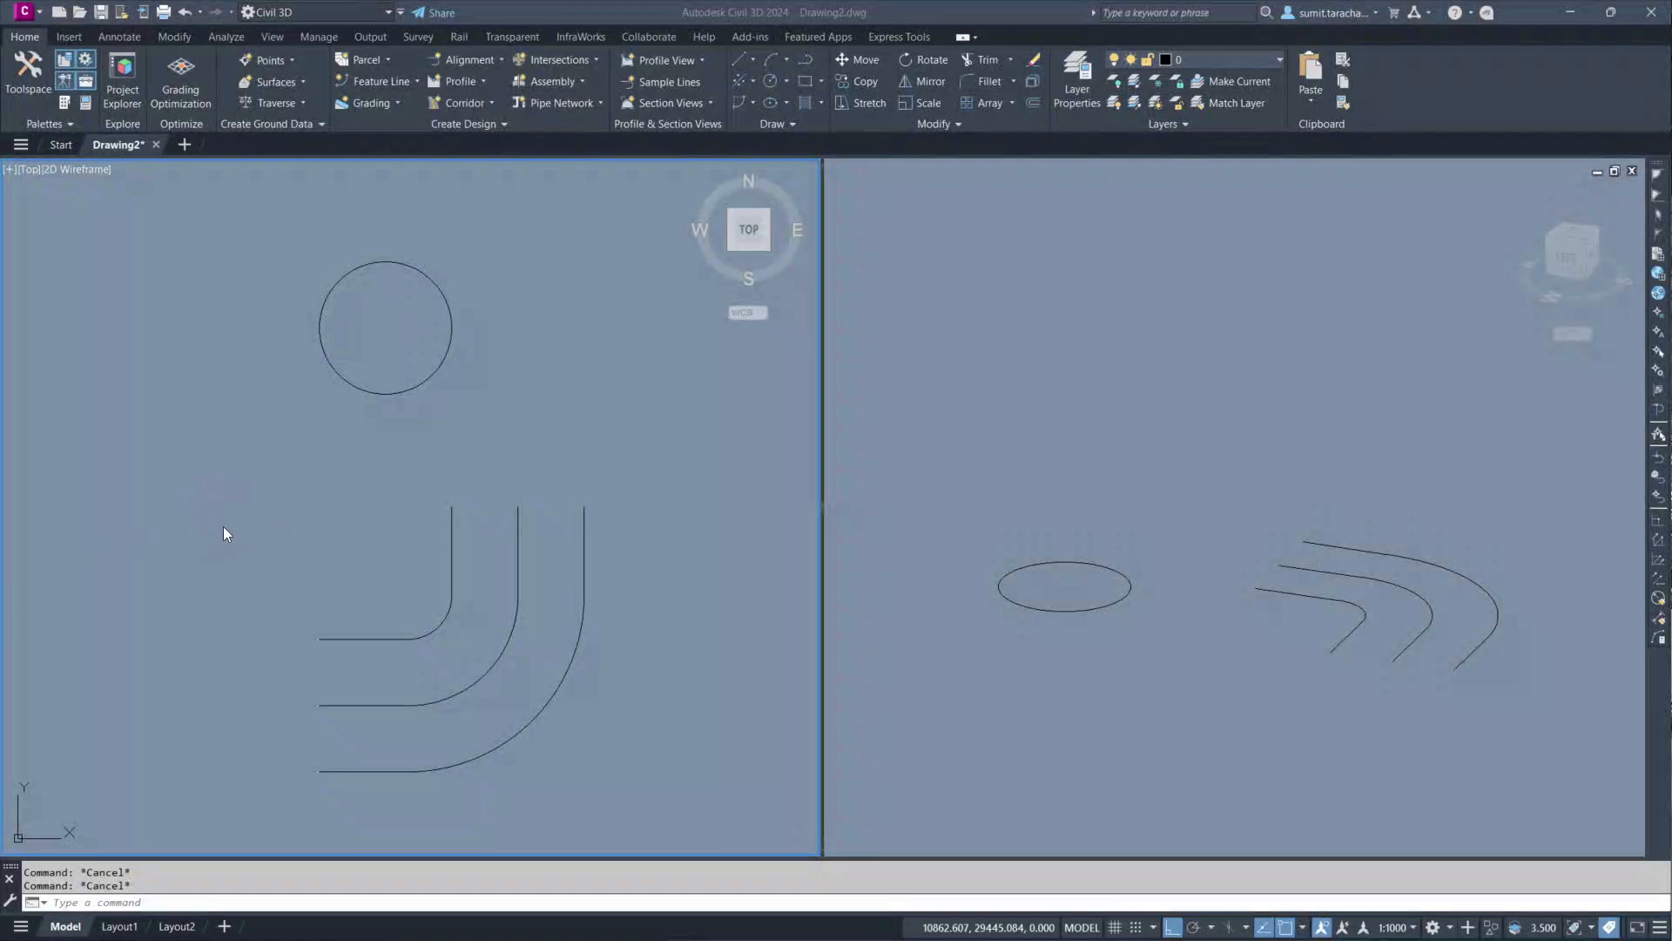
Step: Rotate the circle upright in 3D about a horizontal two-point axis across its middle, using reference angle 0 and new angle 90
left_click(289, 494)
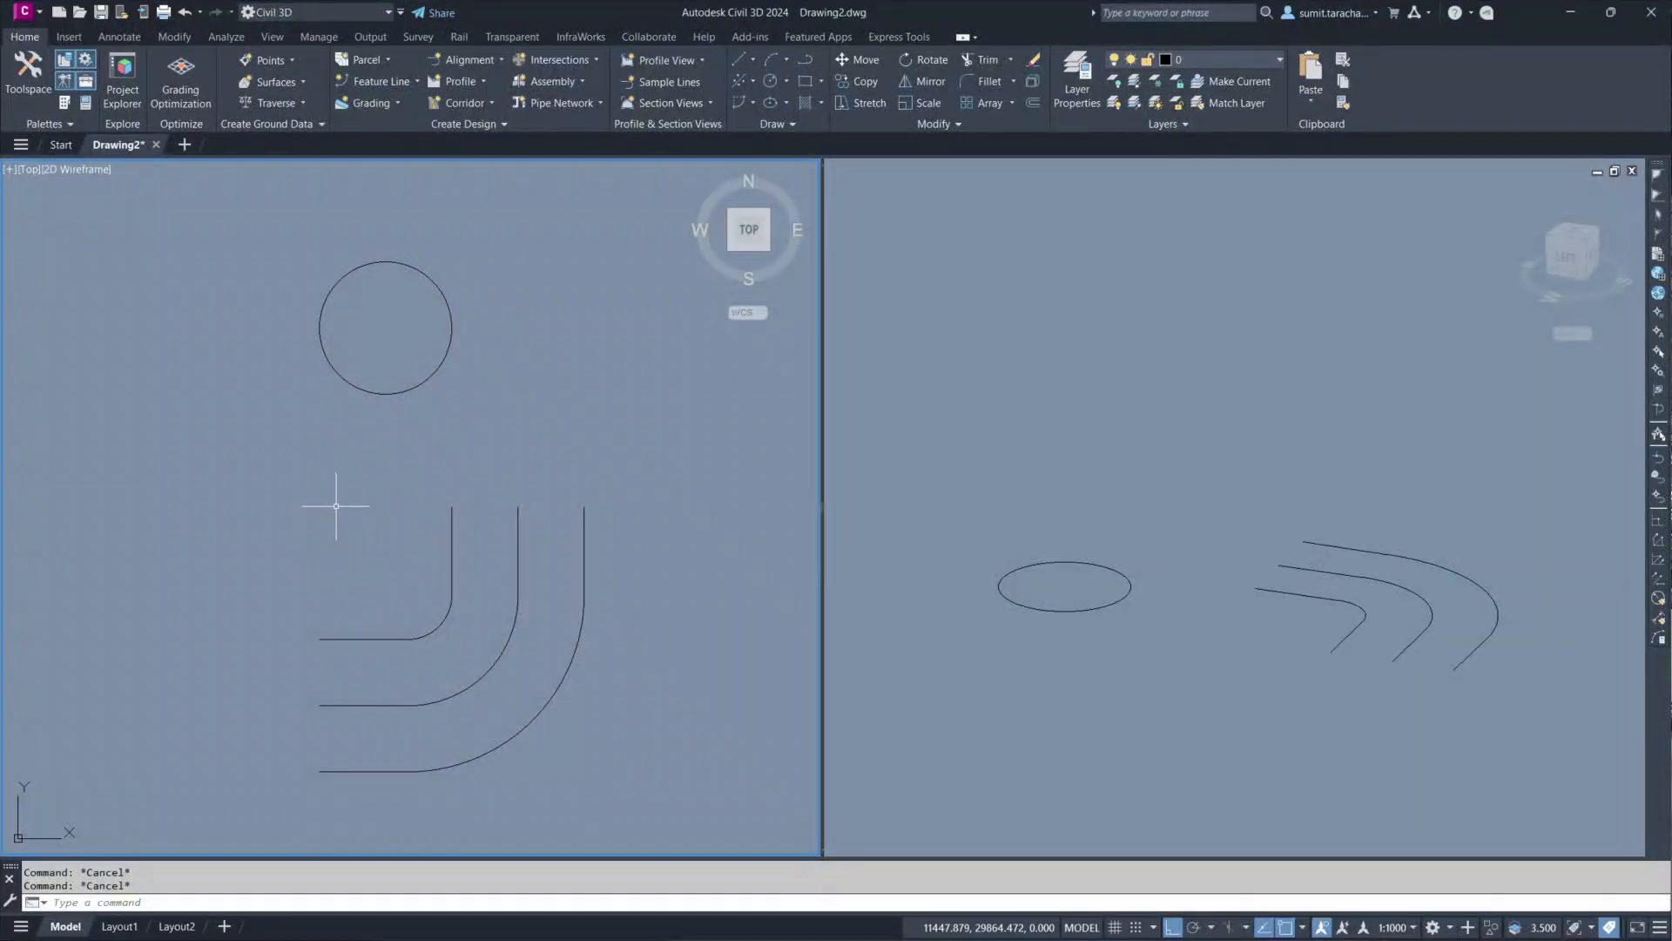
type("R")
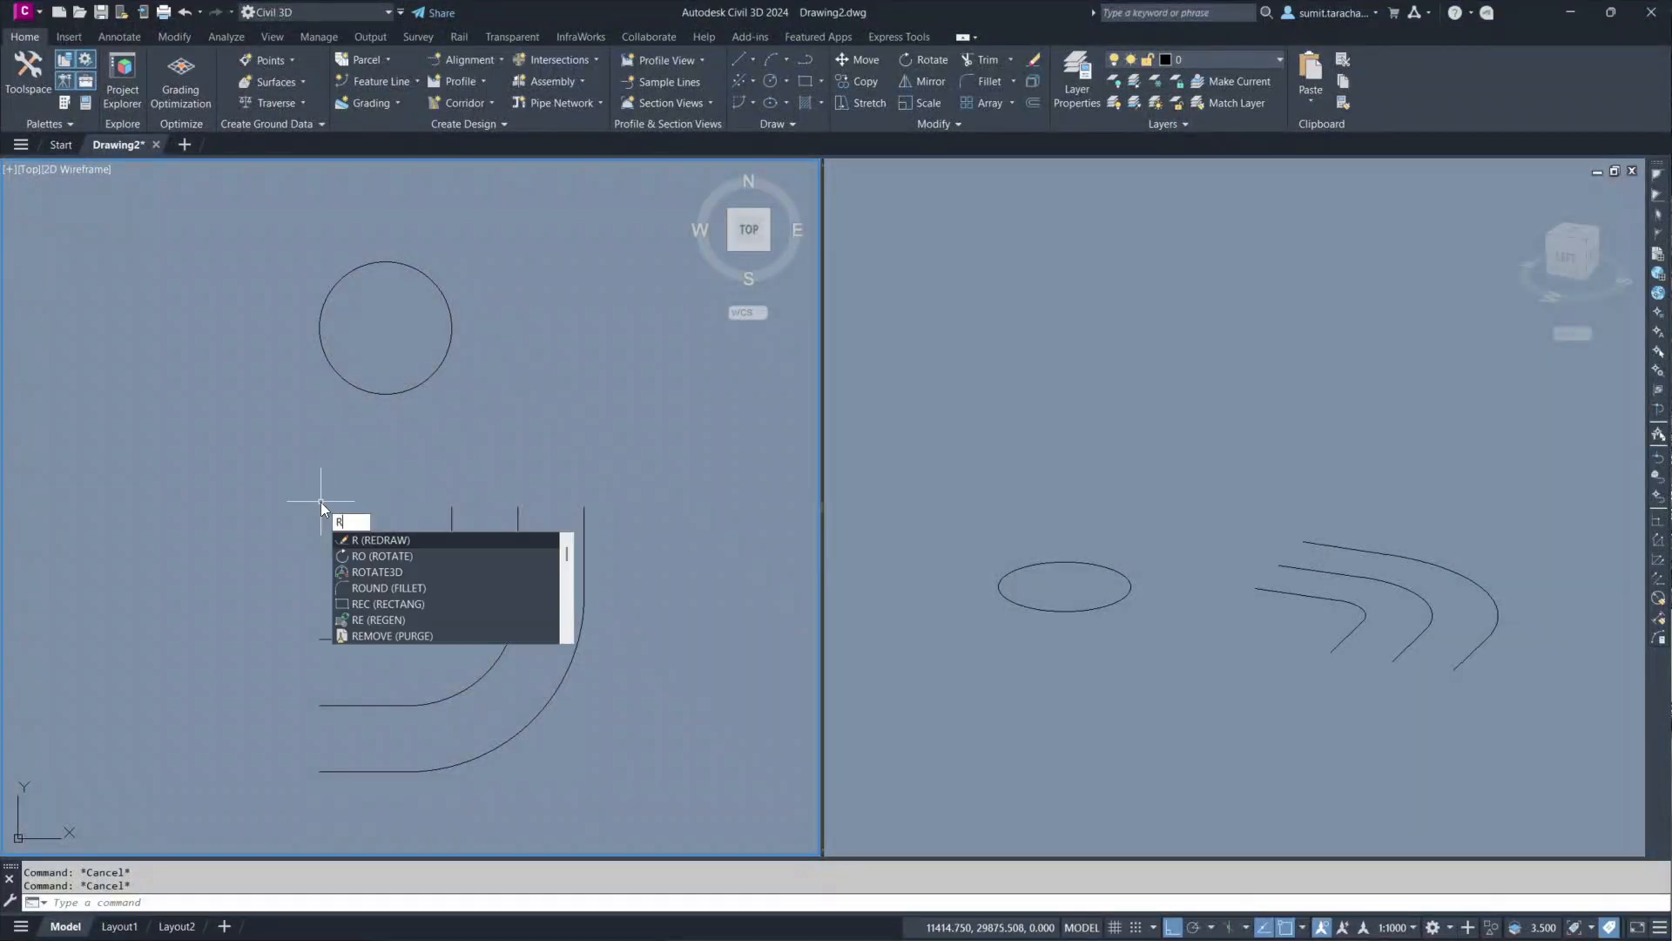
left_click(378, 572)
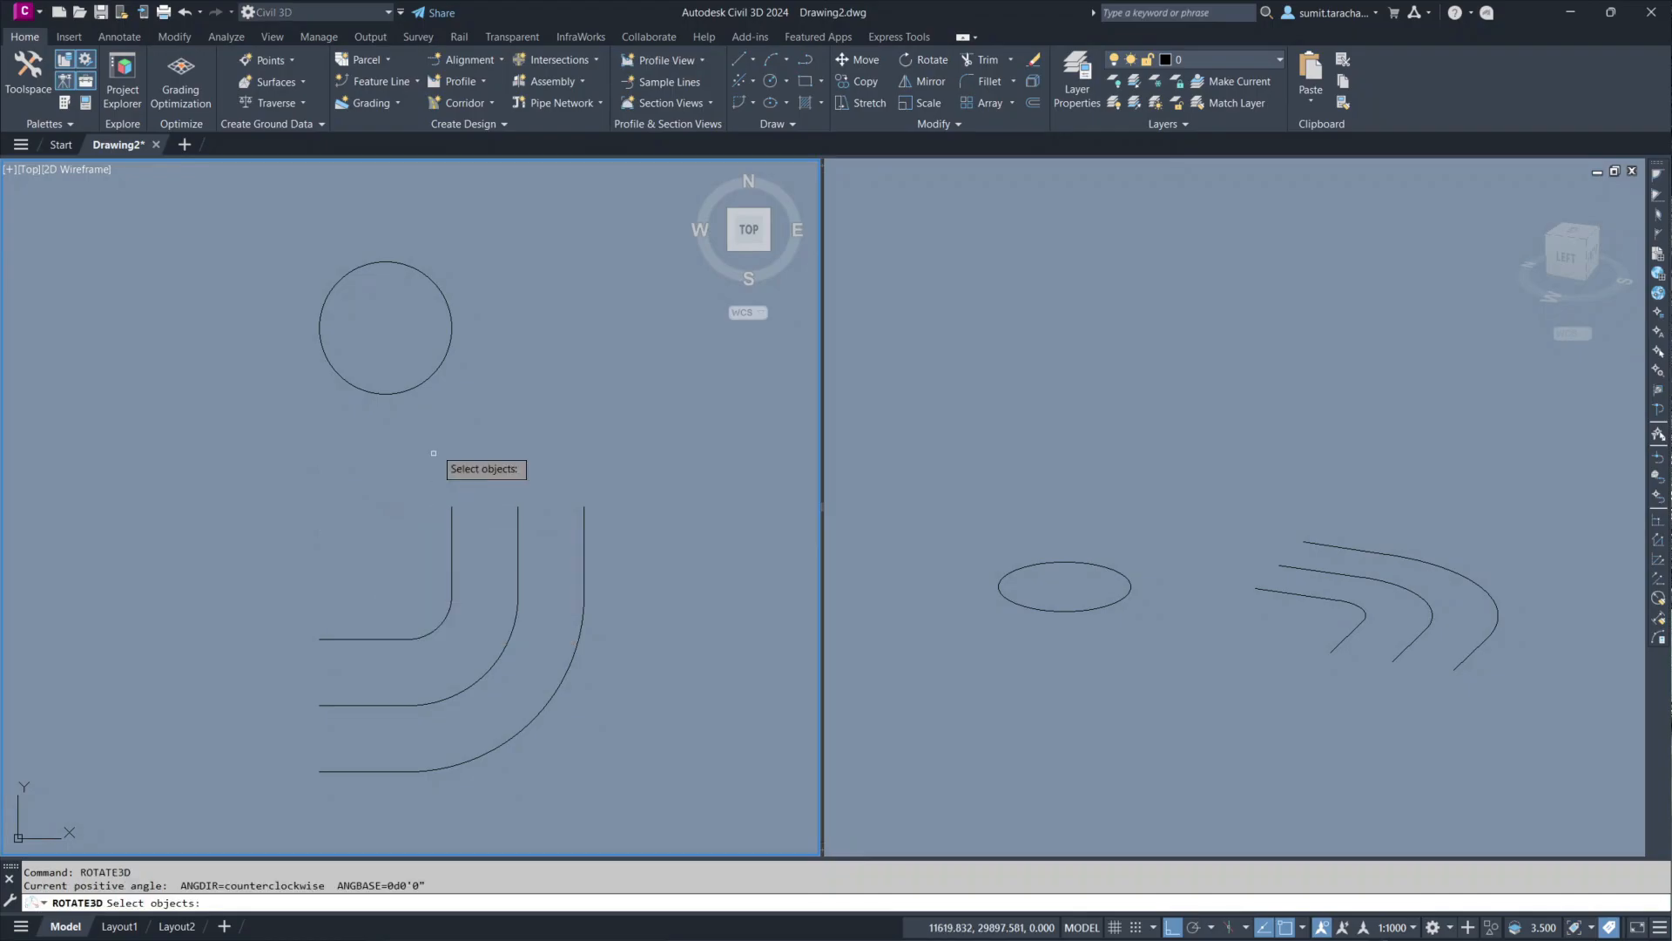
left_click(426, 380)
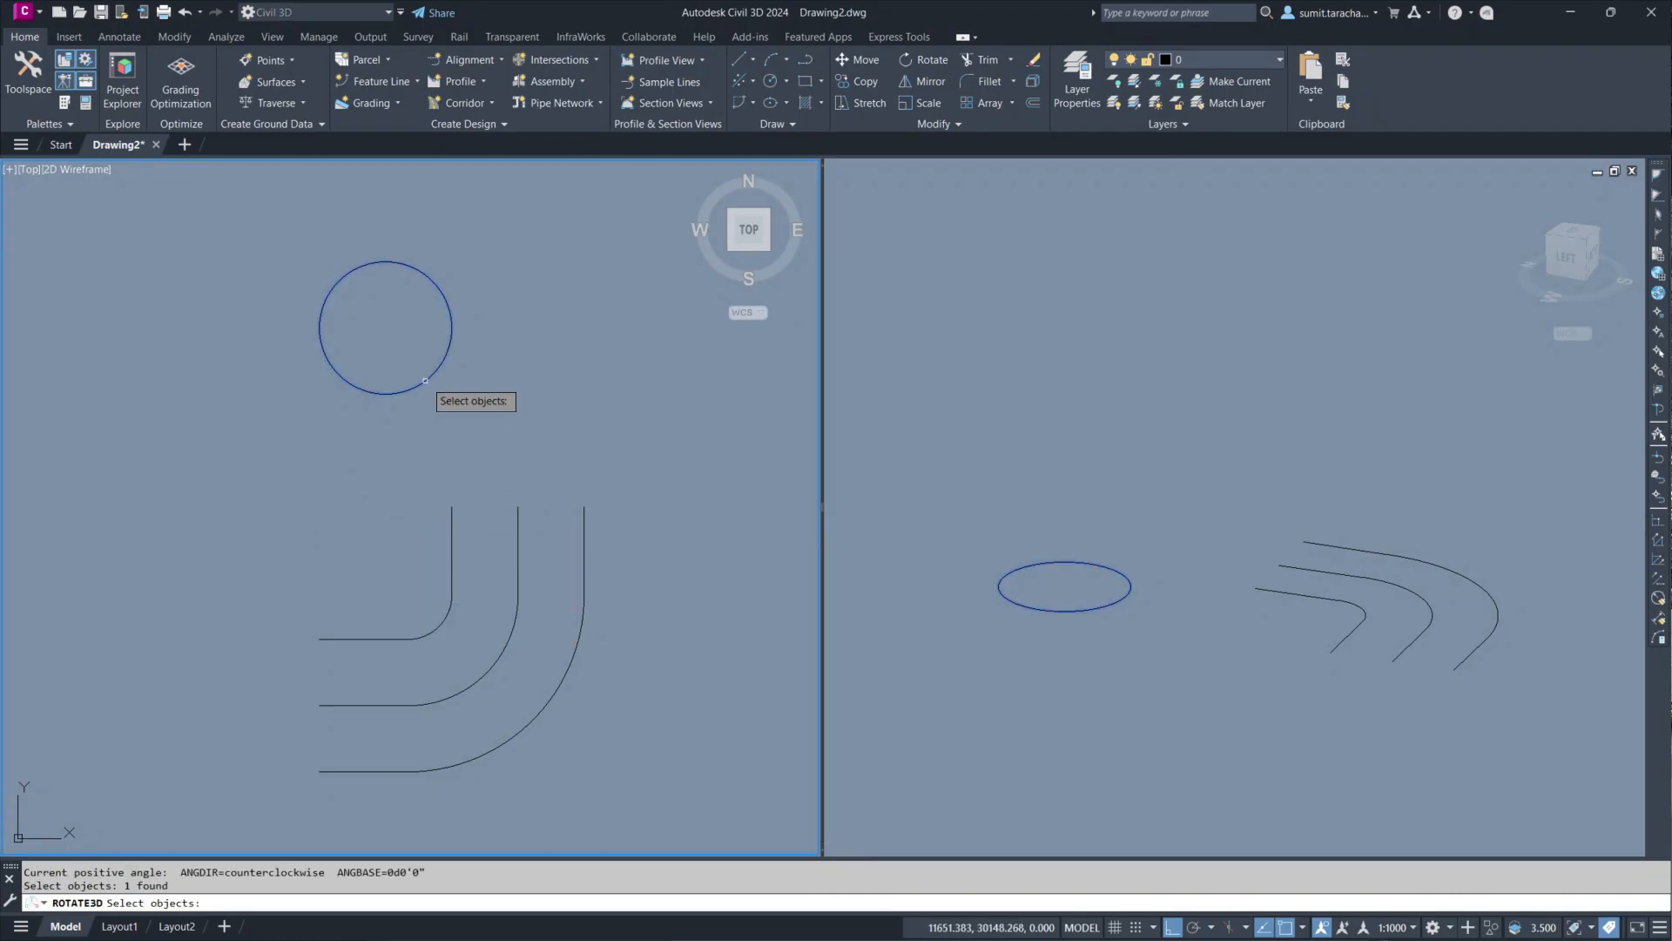
key("Return")
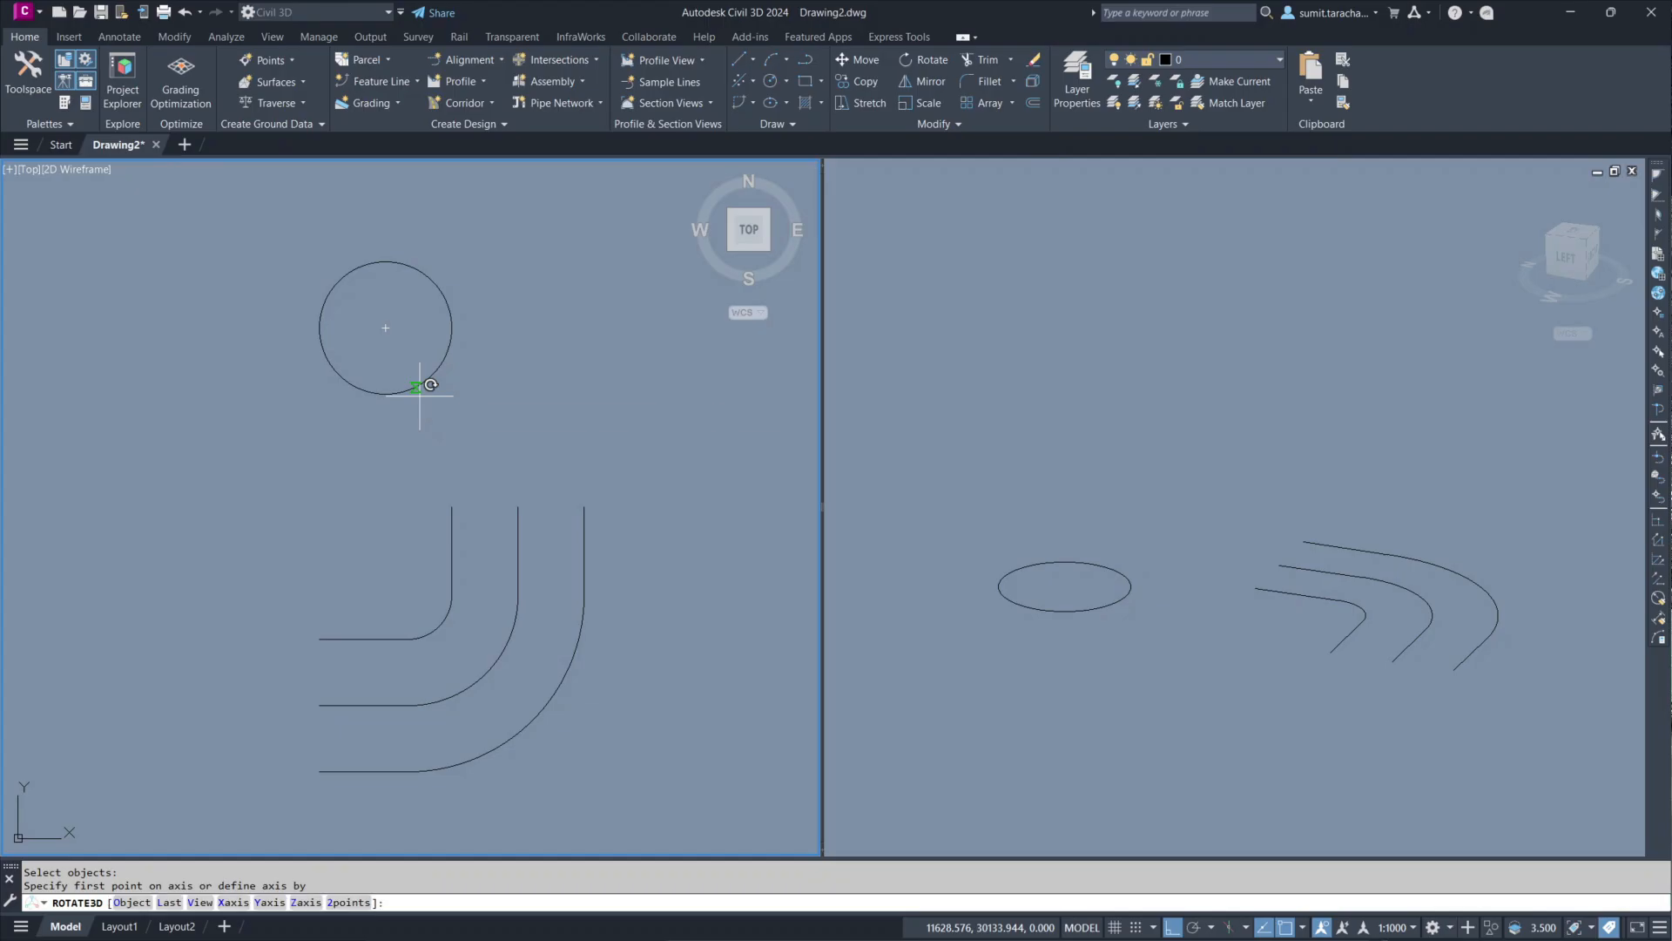
left_click(348, 903)
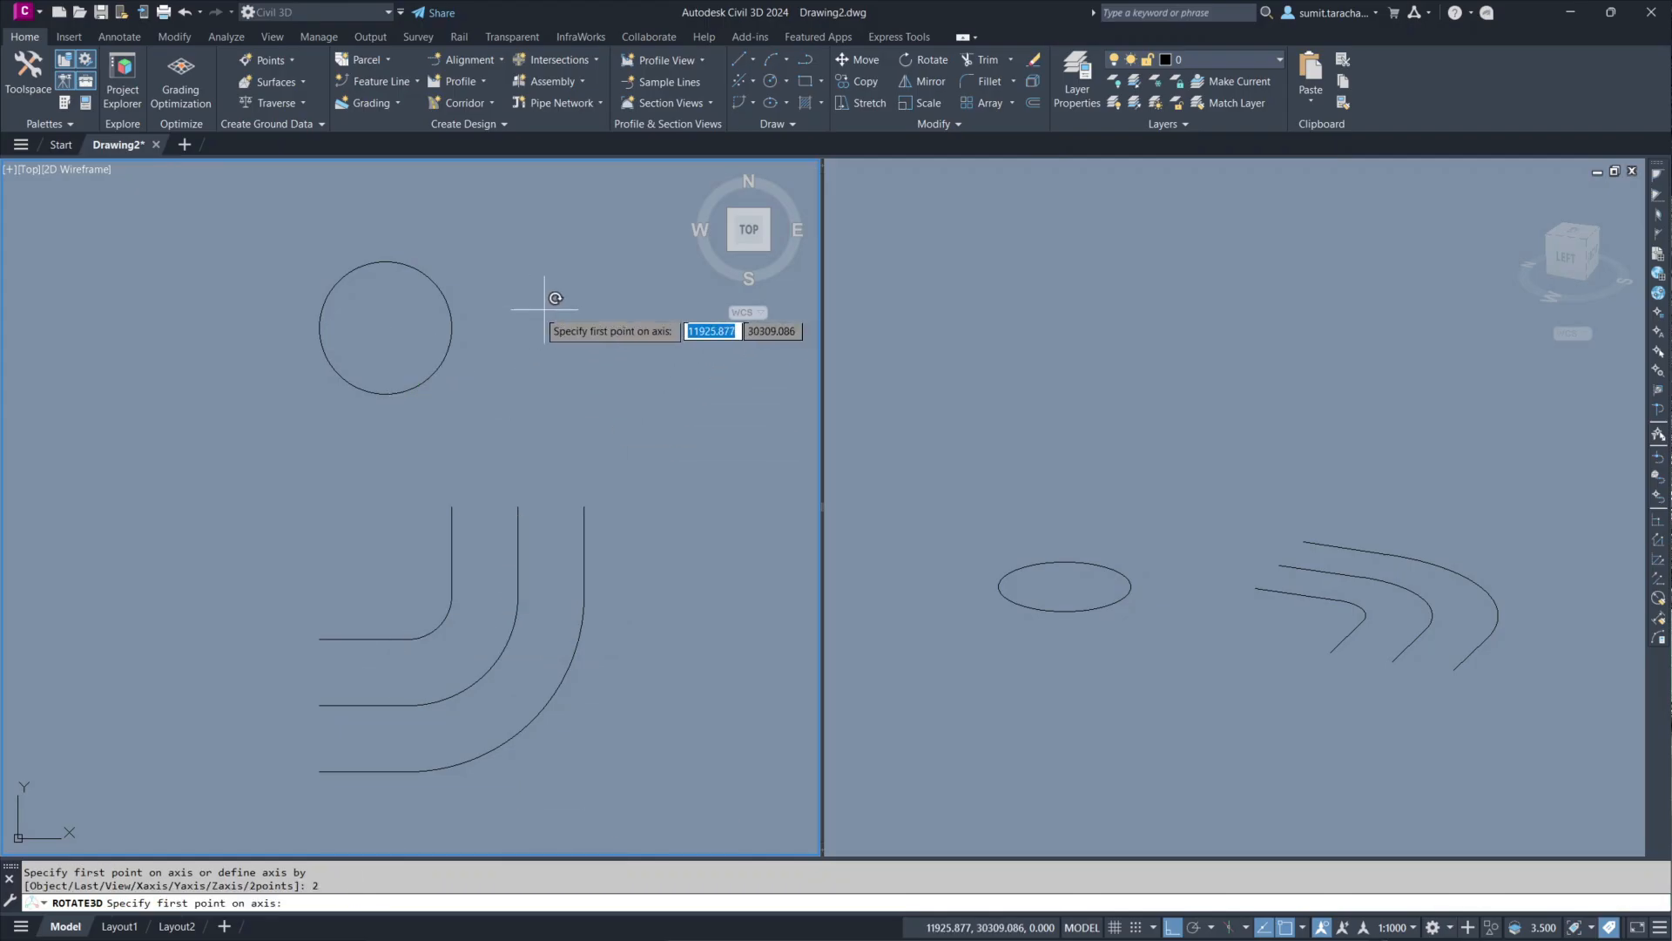
left_click(524, 330)
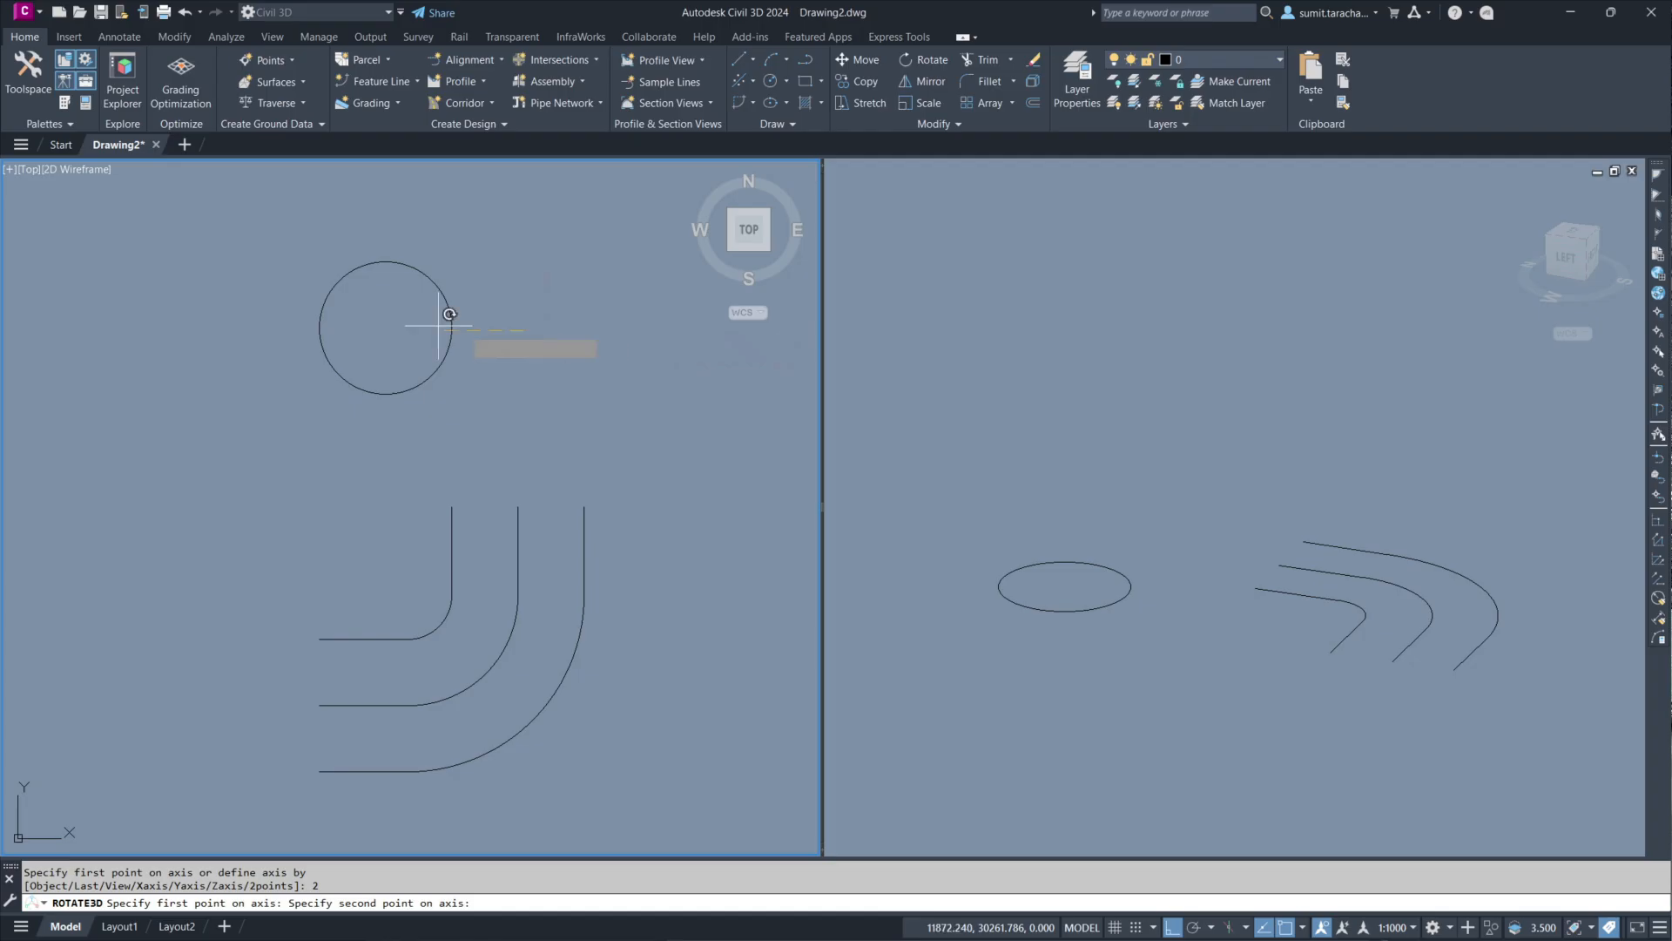
left_click(209, 312)
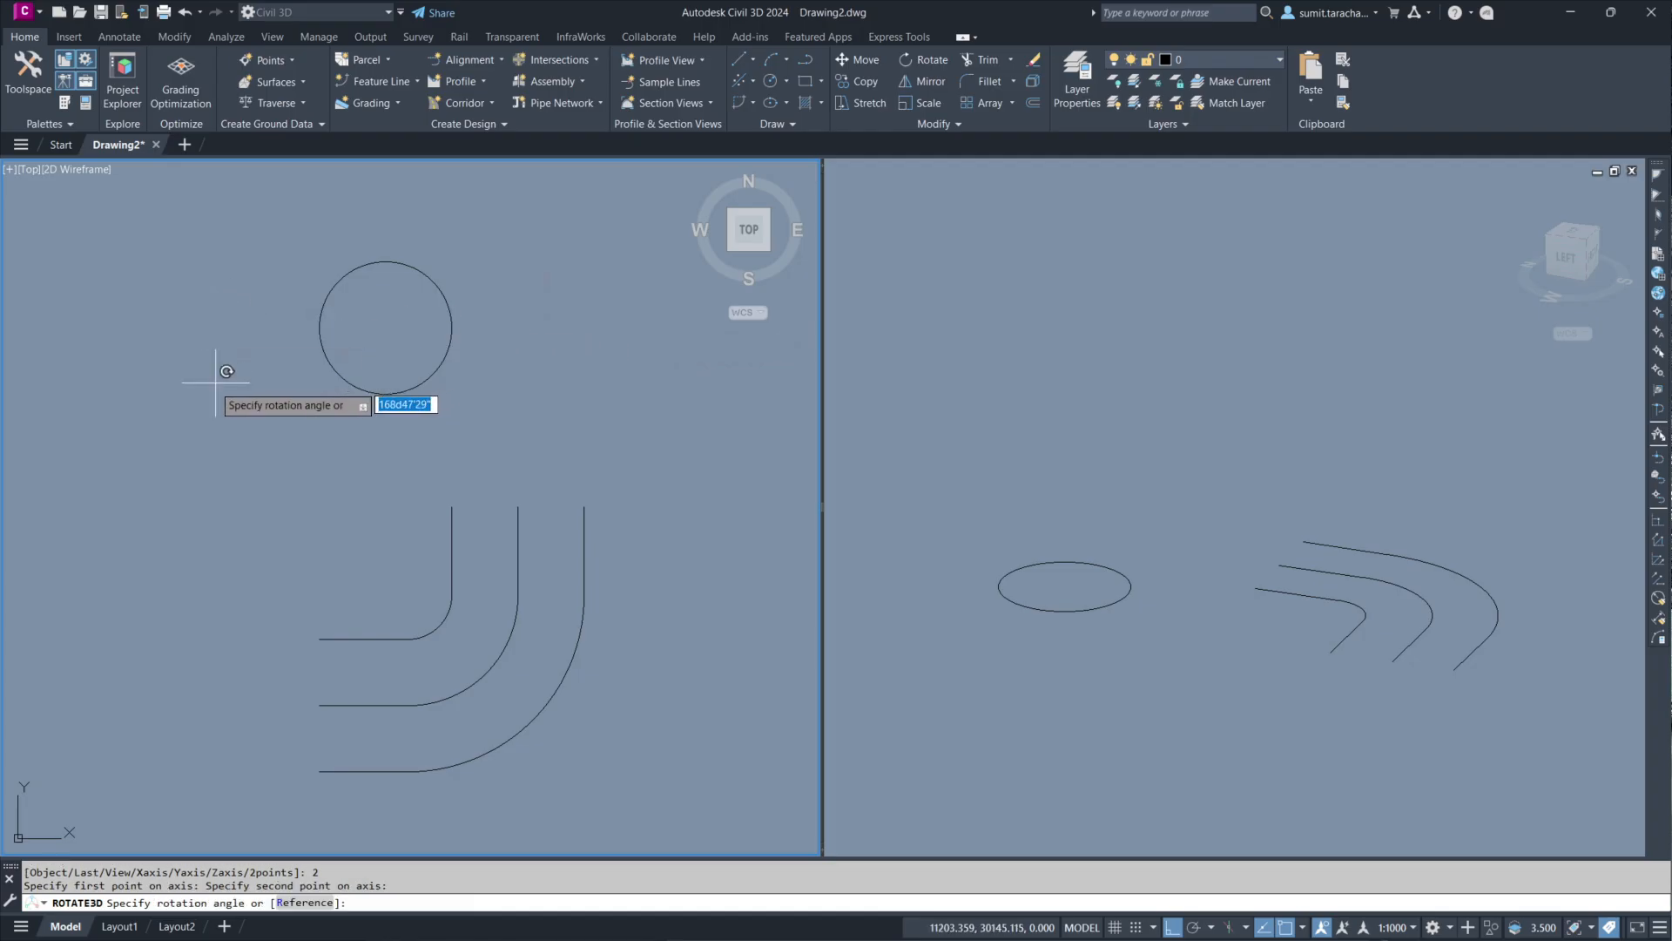
left_click(297, 905)
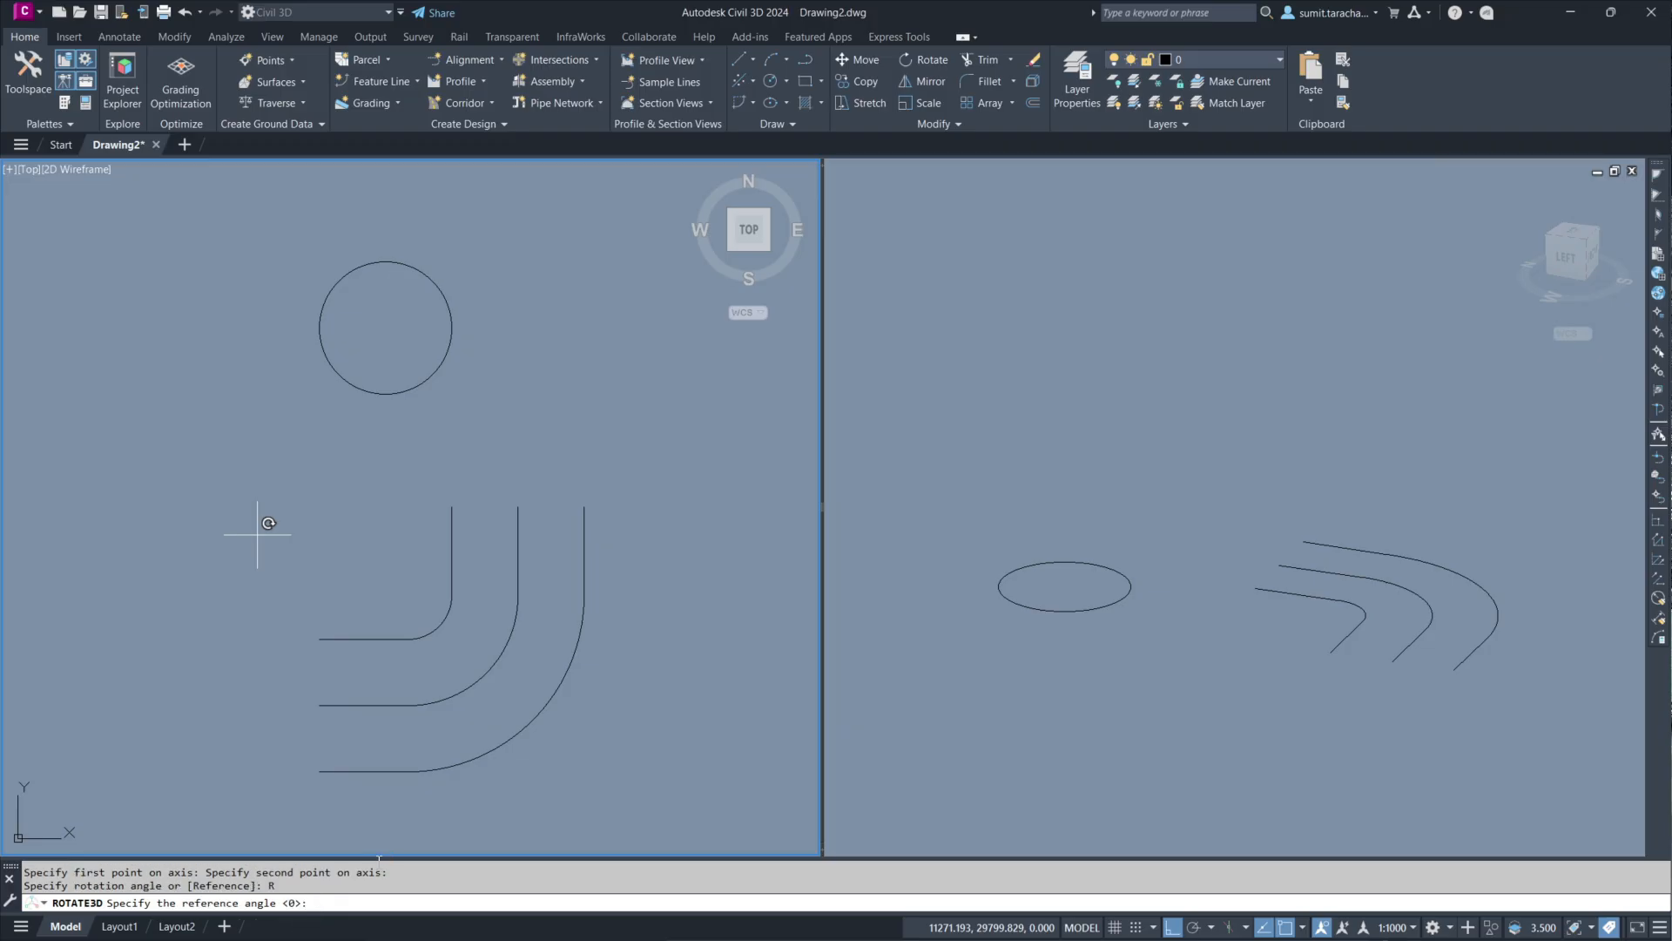
key("Return")
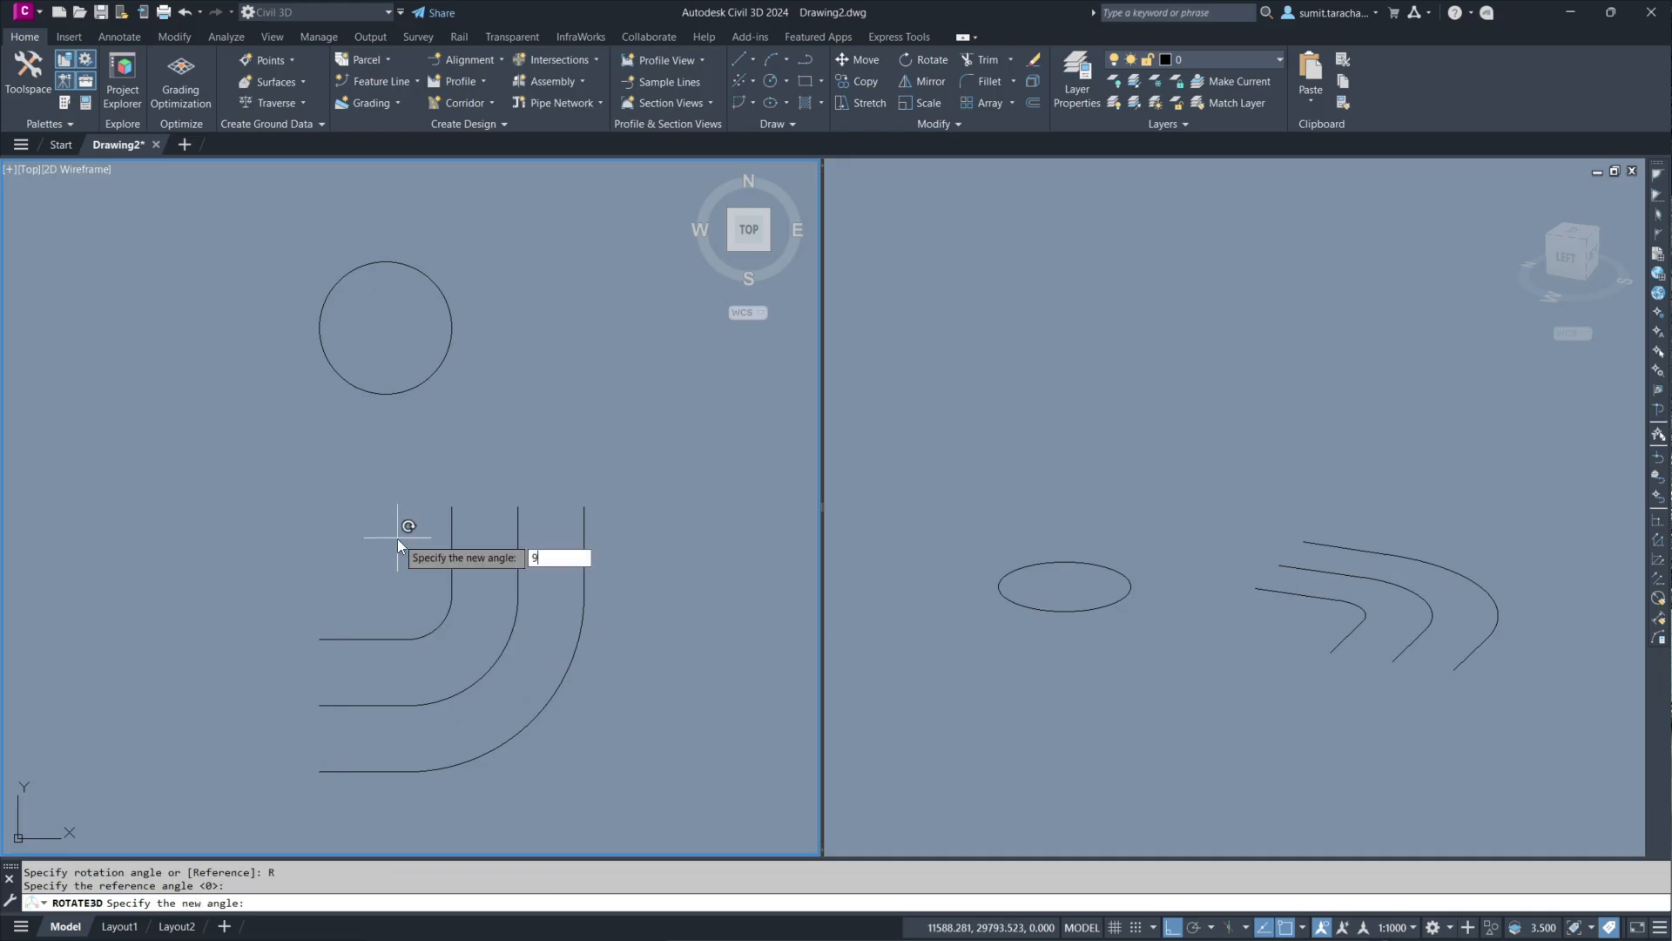
type("90")
key("Return")
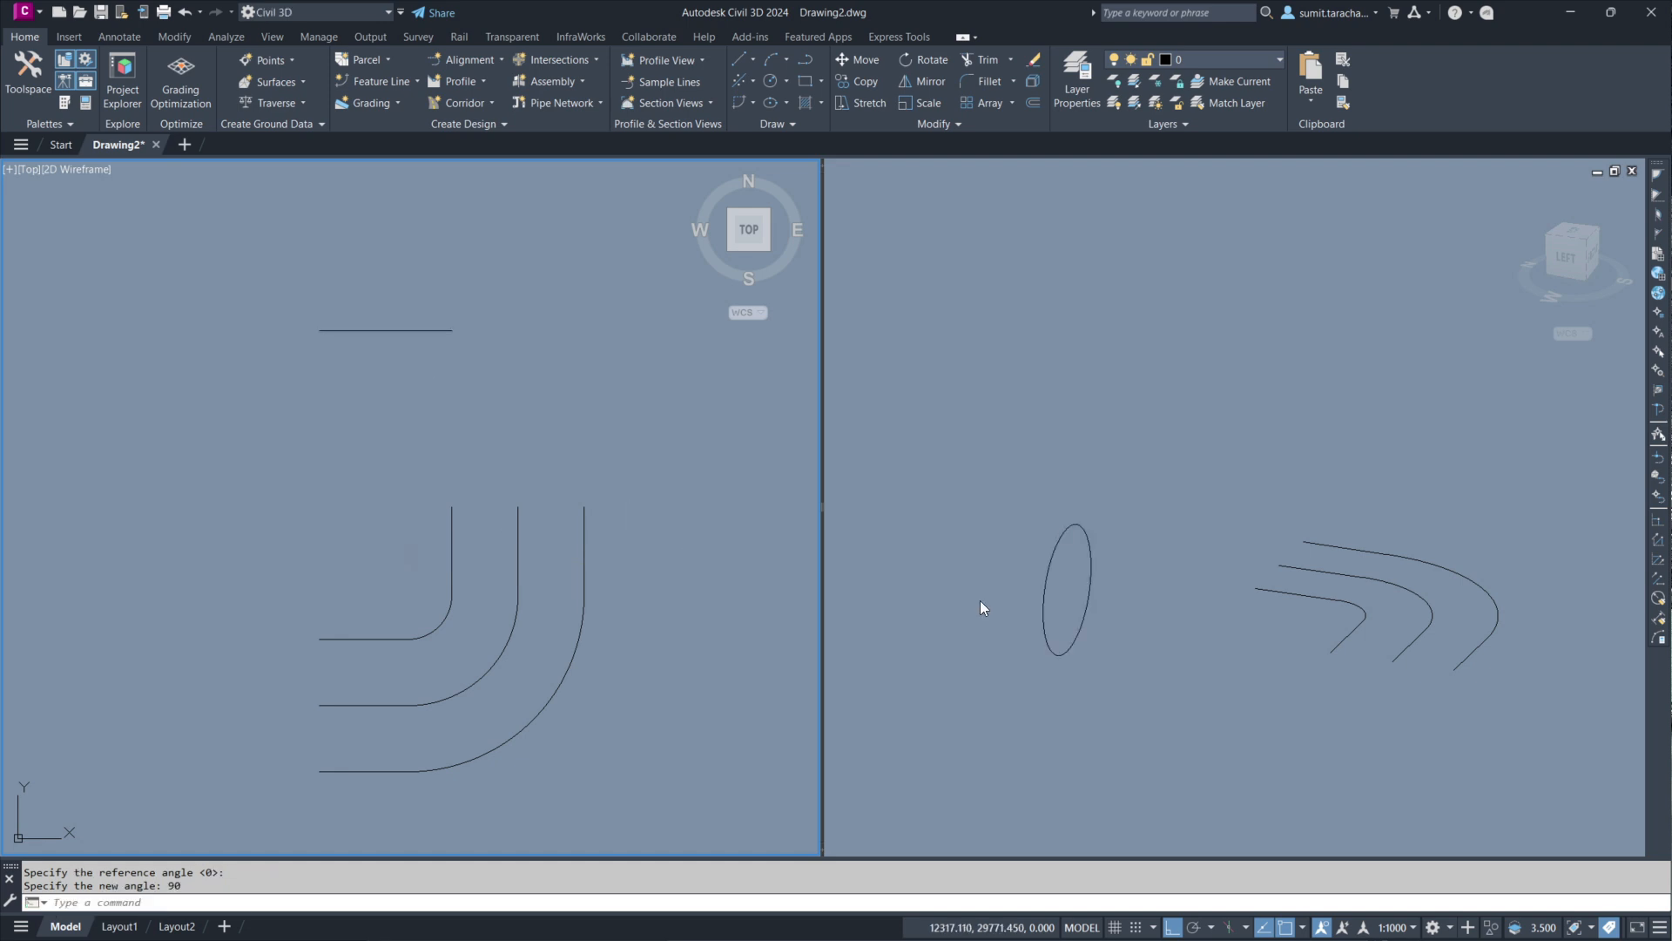
Step: With Ortho off, move the upright circle by its centre onto the upper endpoint of the middle elbow line in the top view
left_click(1010, 592)
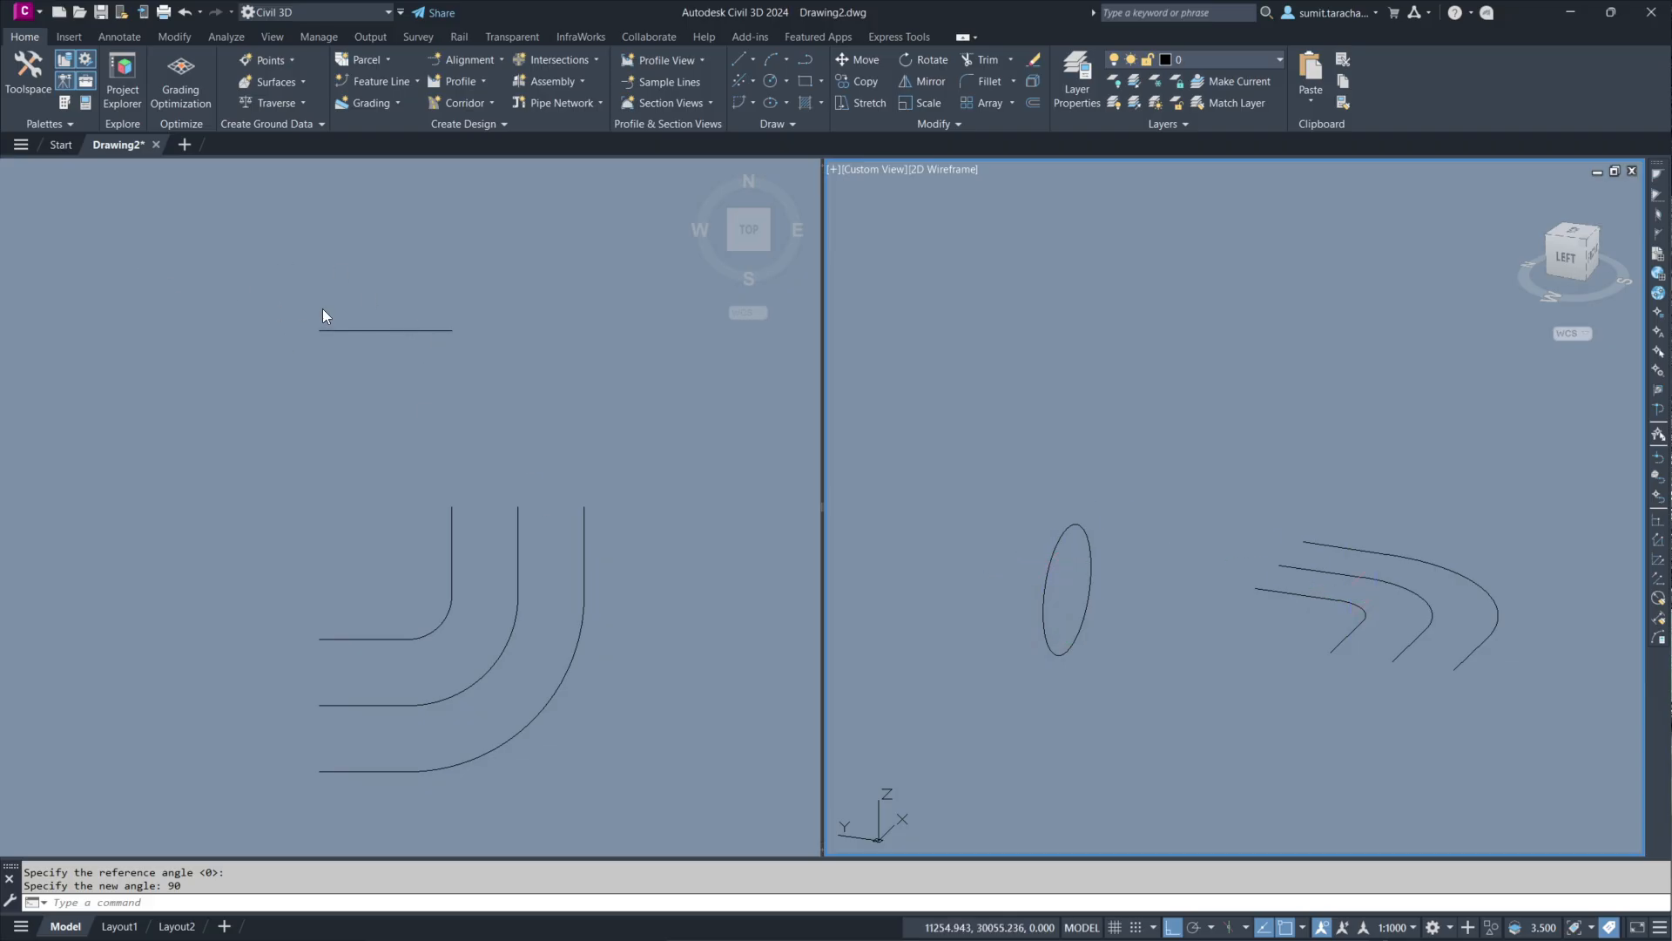
left_click(355, 351)
left_click(397, 330)
left_click(386, 330)
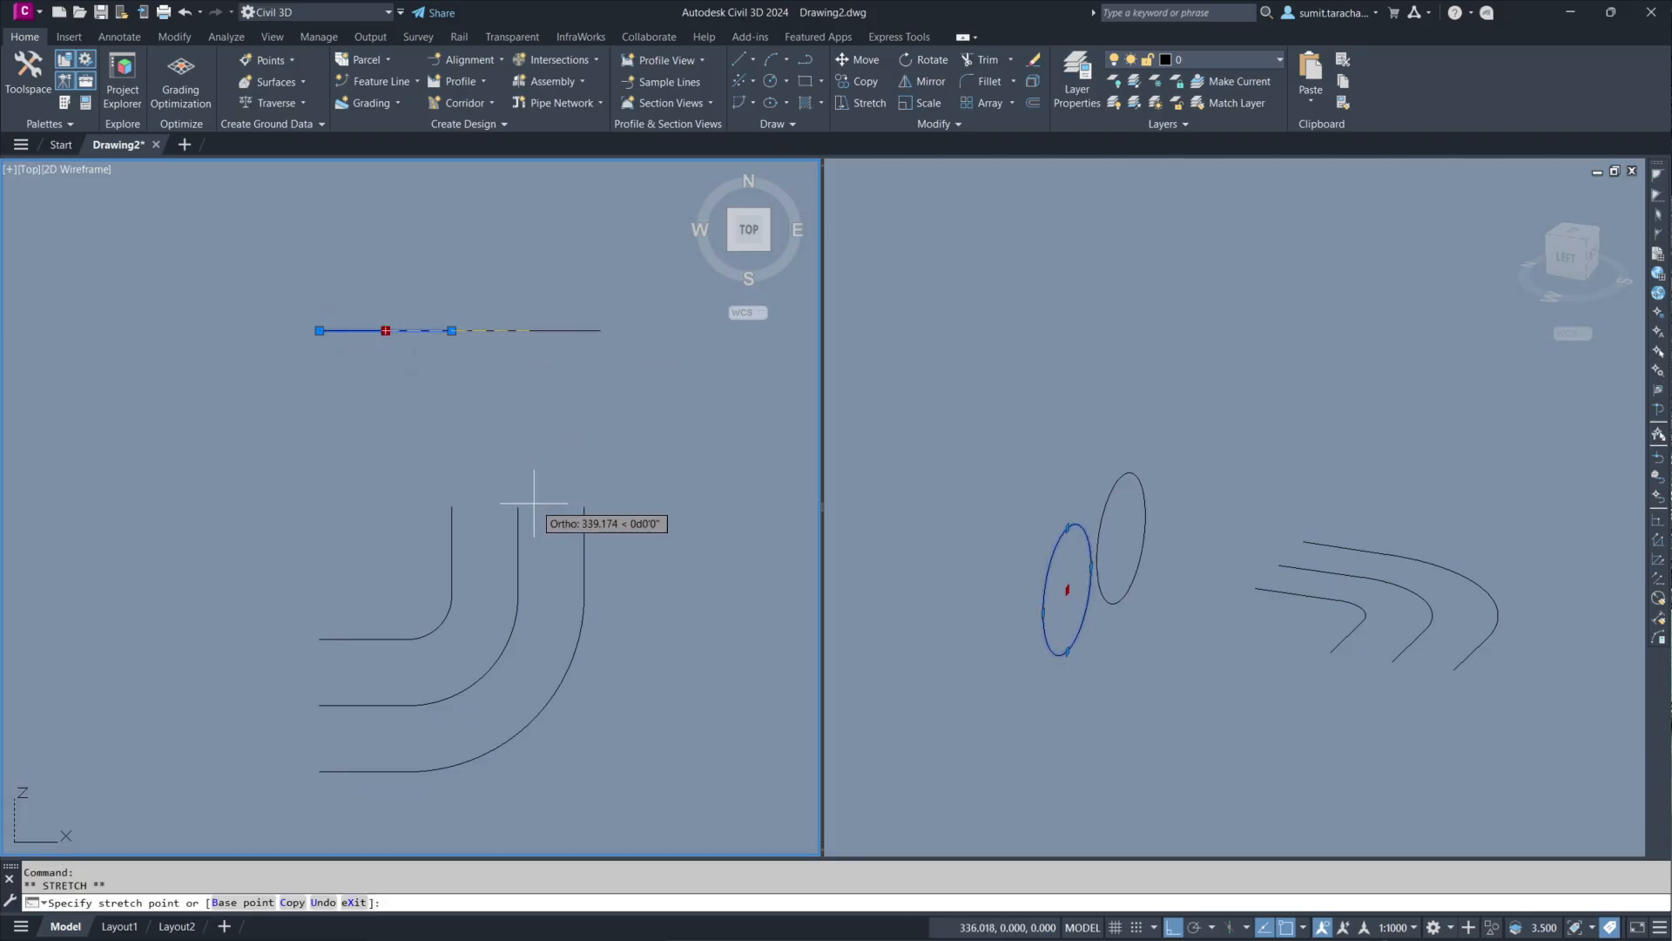
left_click(1162, 926)
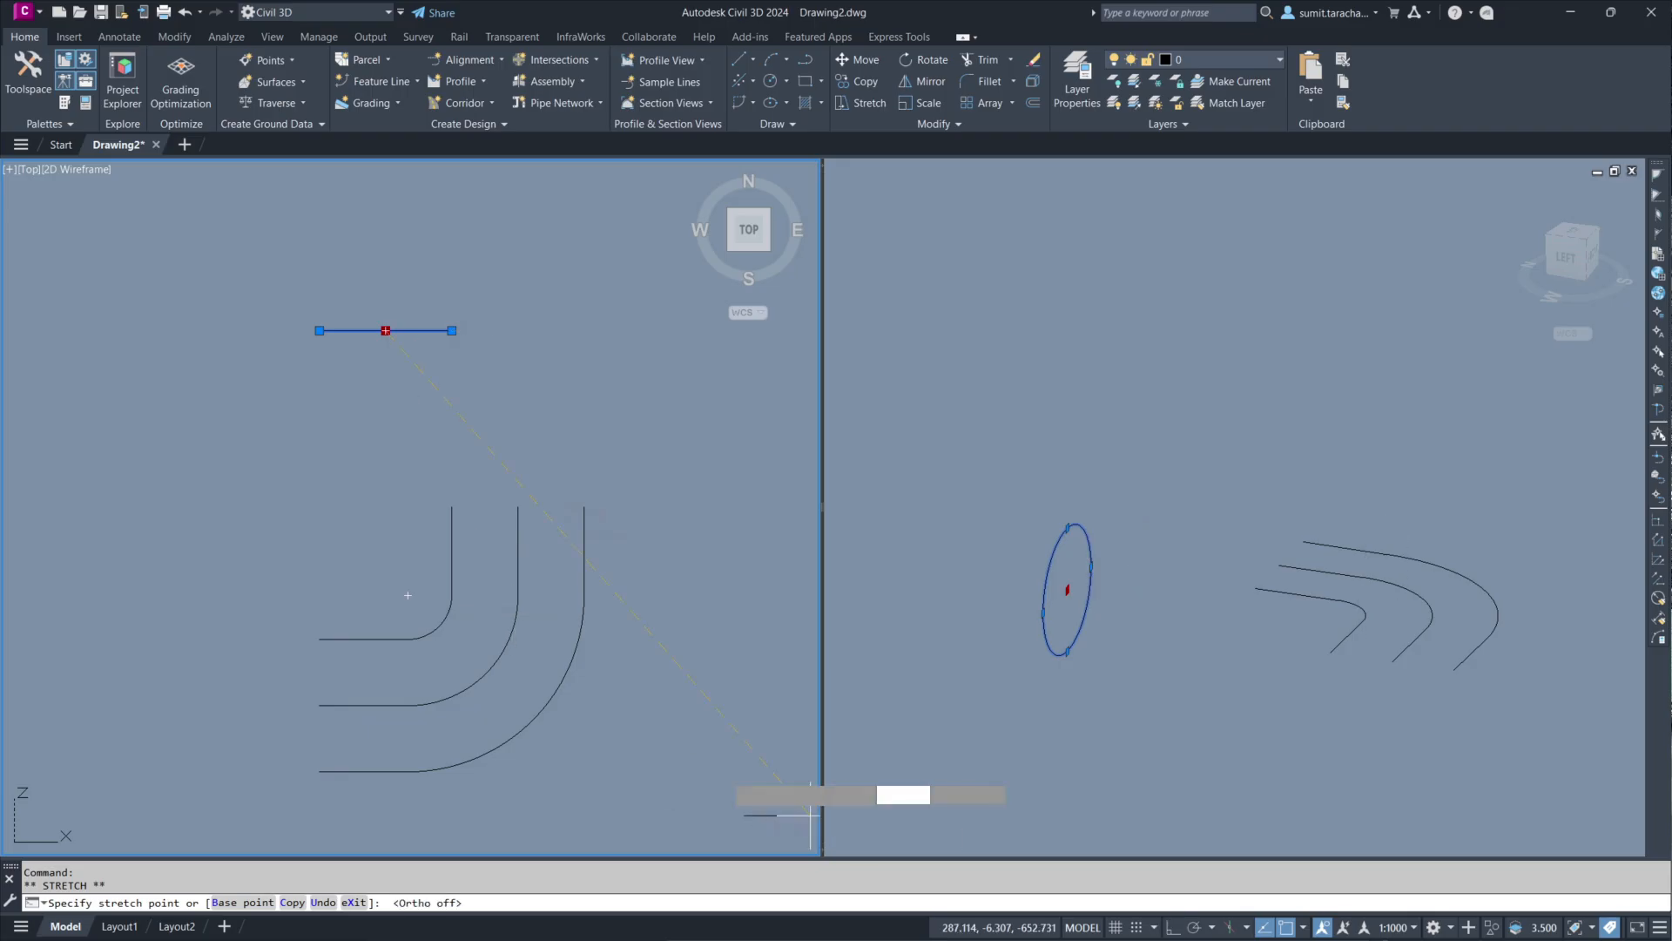
left_click(518, 507)
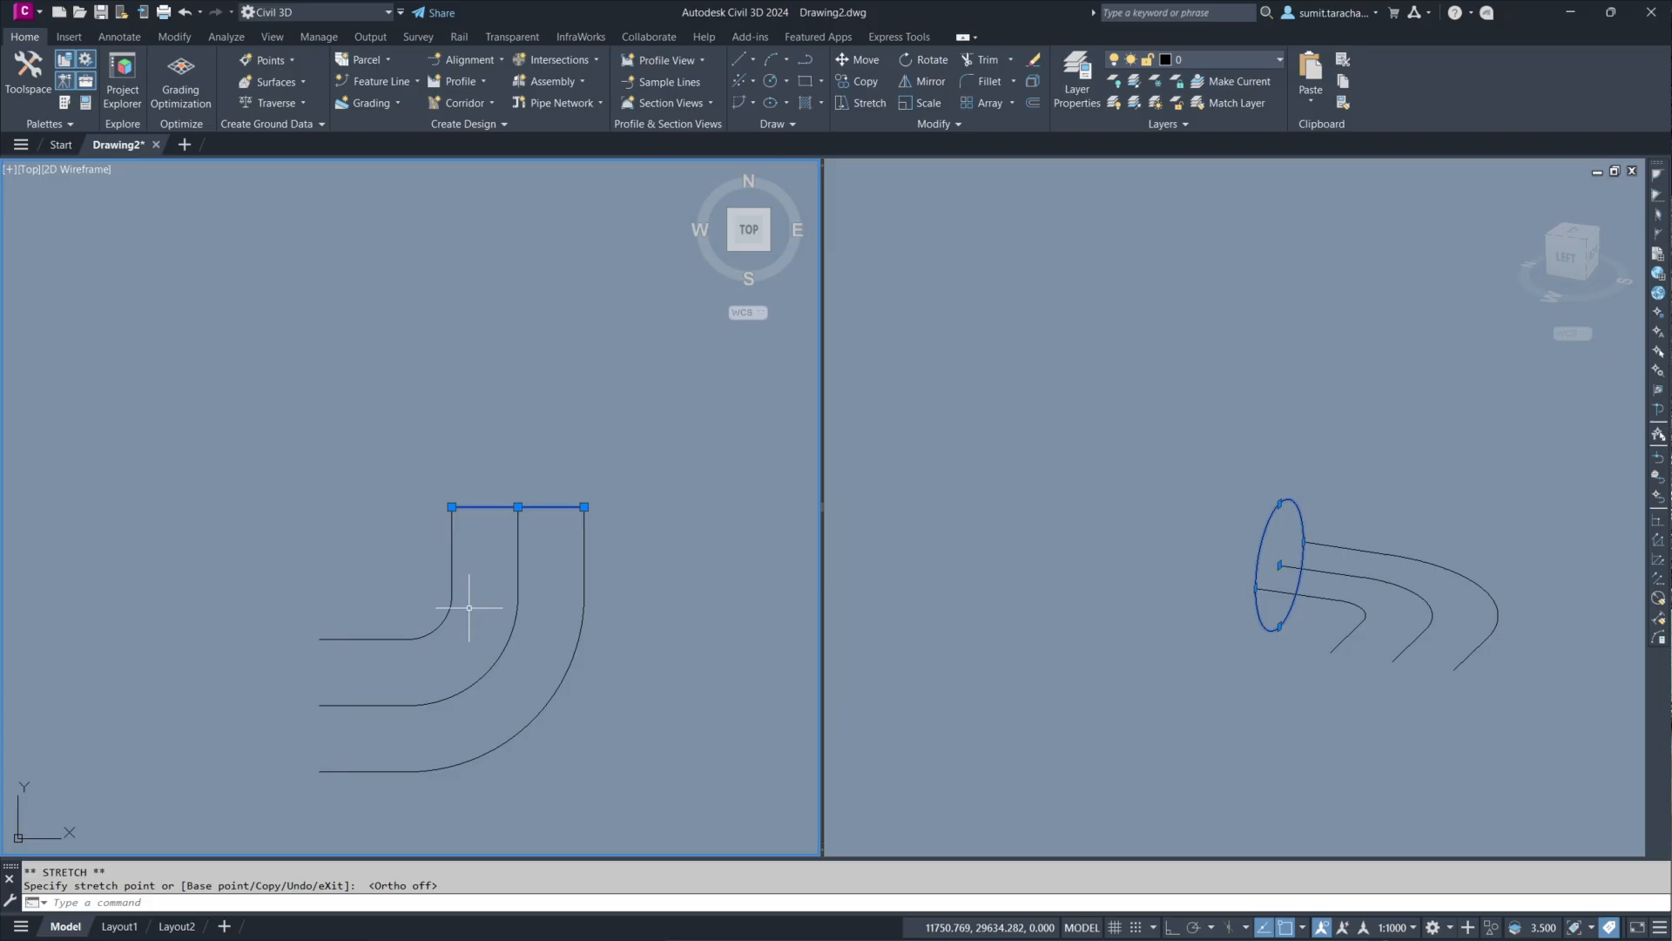
key("Escape")
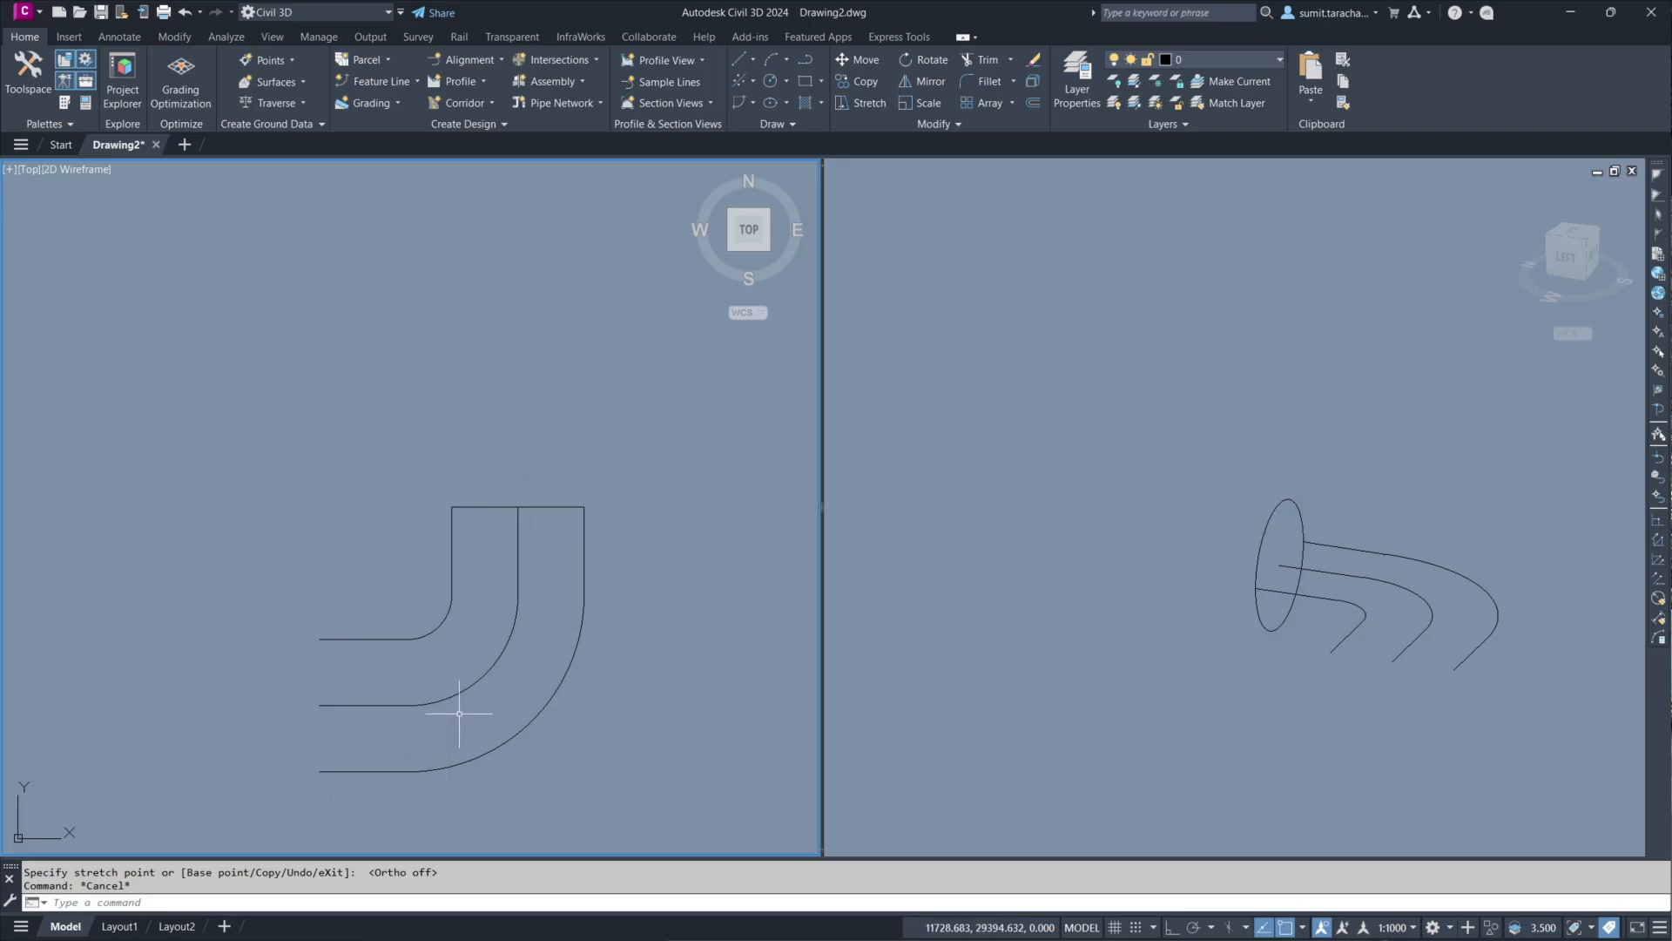
Step: Set the visual style of the 3D custom-view viewport to Realistic
left_click(1076, 284)
left_click(953, 169)
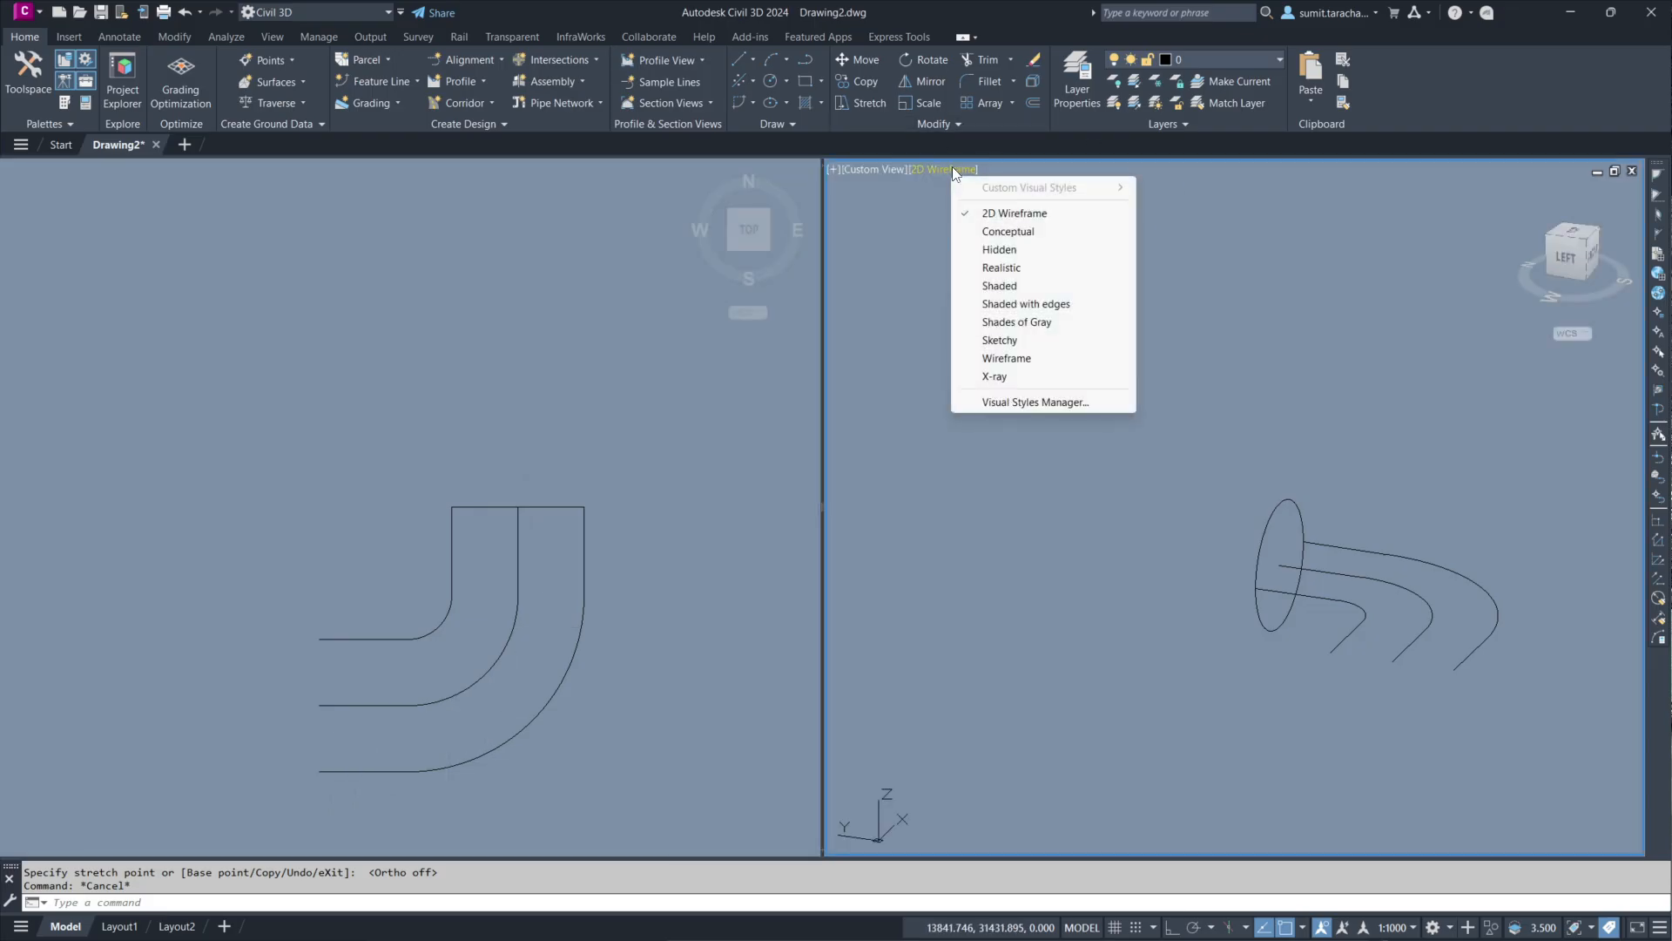
left_click(998, 268)
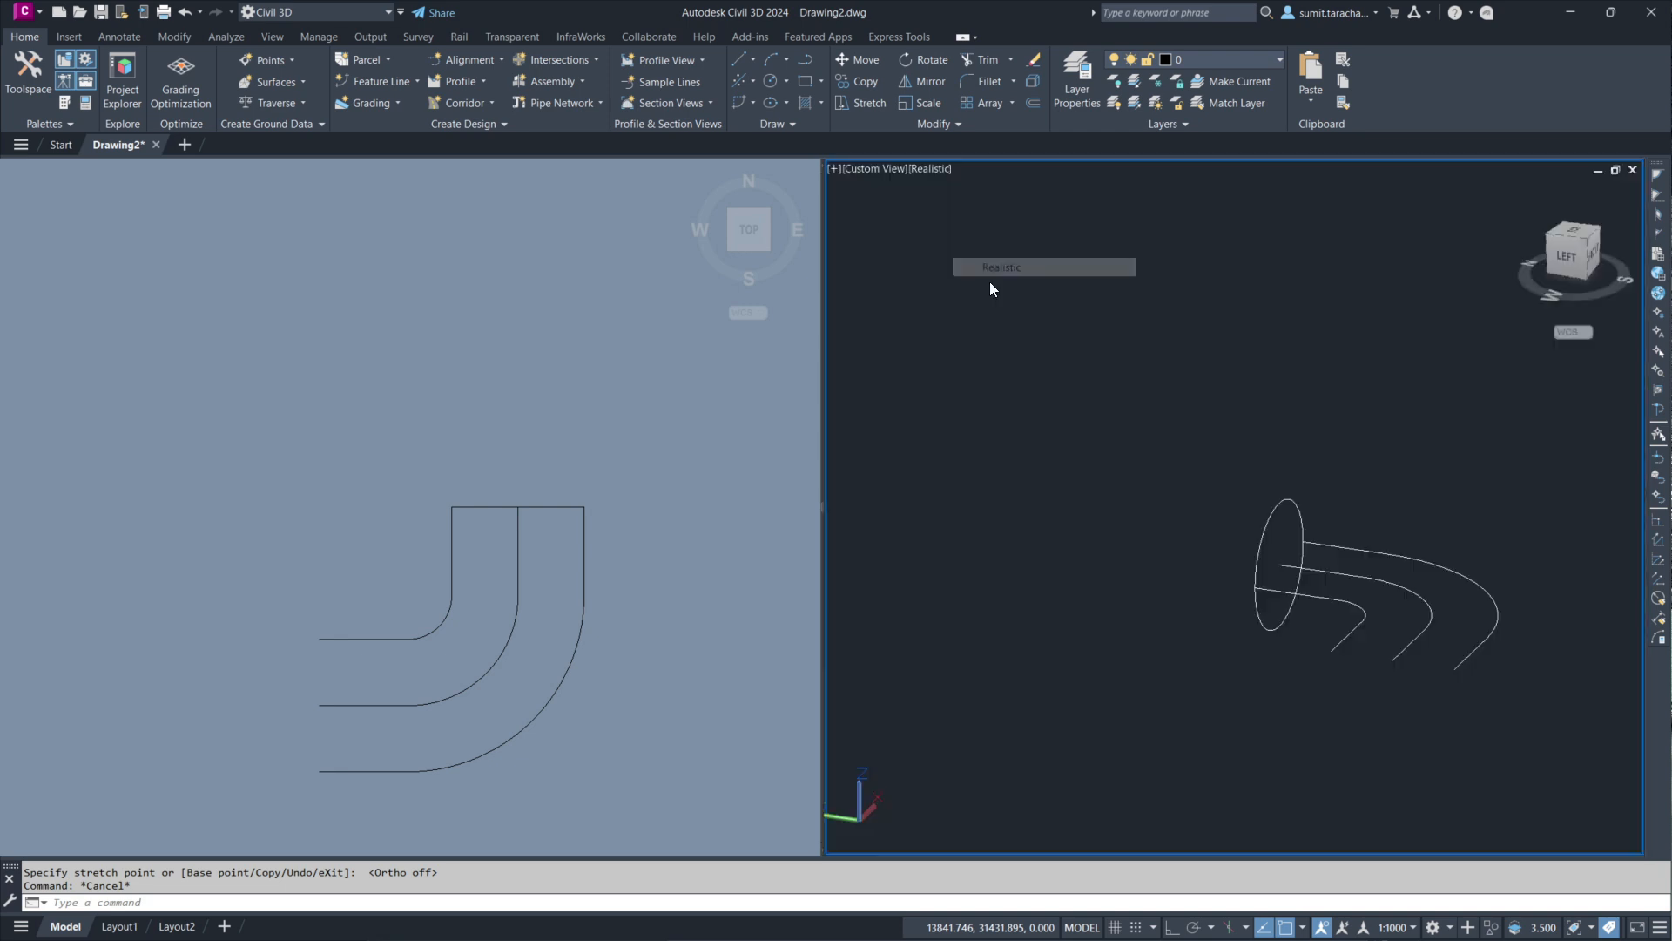
Step: Extrude the upright circle into a solid along the middle elbow line, using the Path option
left_click(409, 456)
type("E")
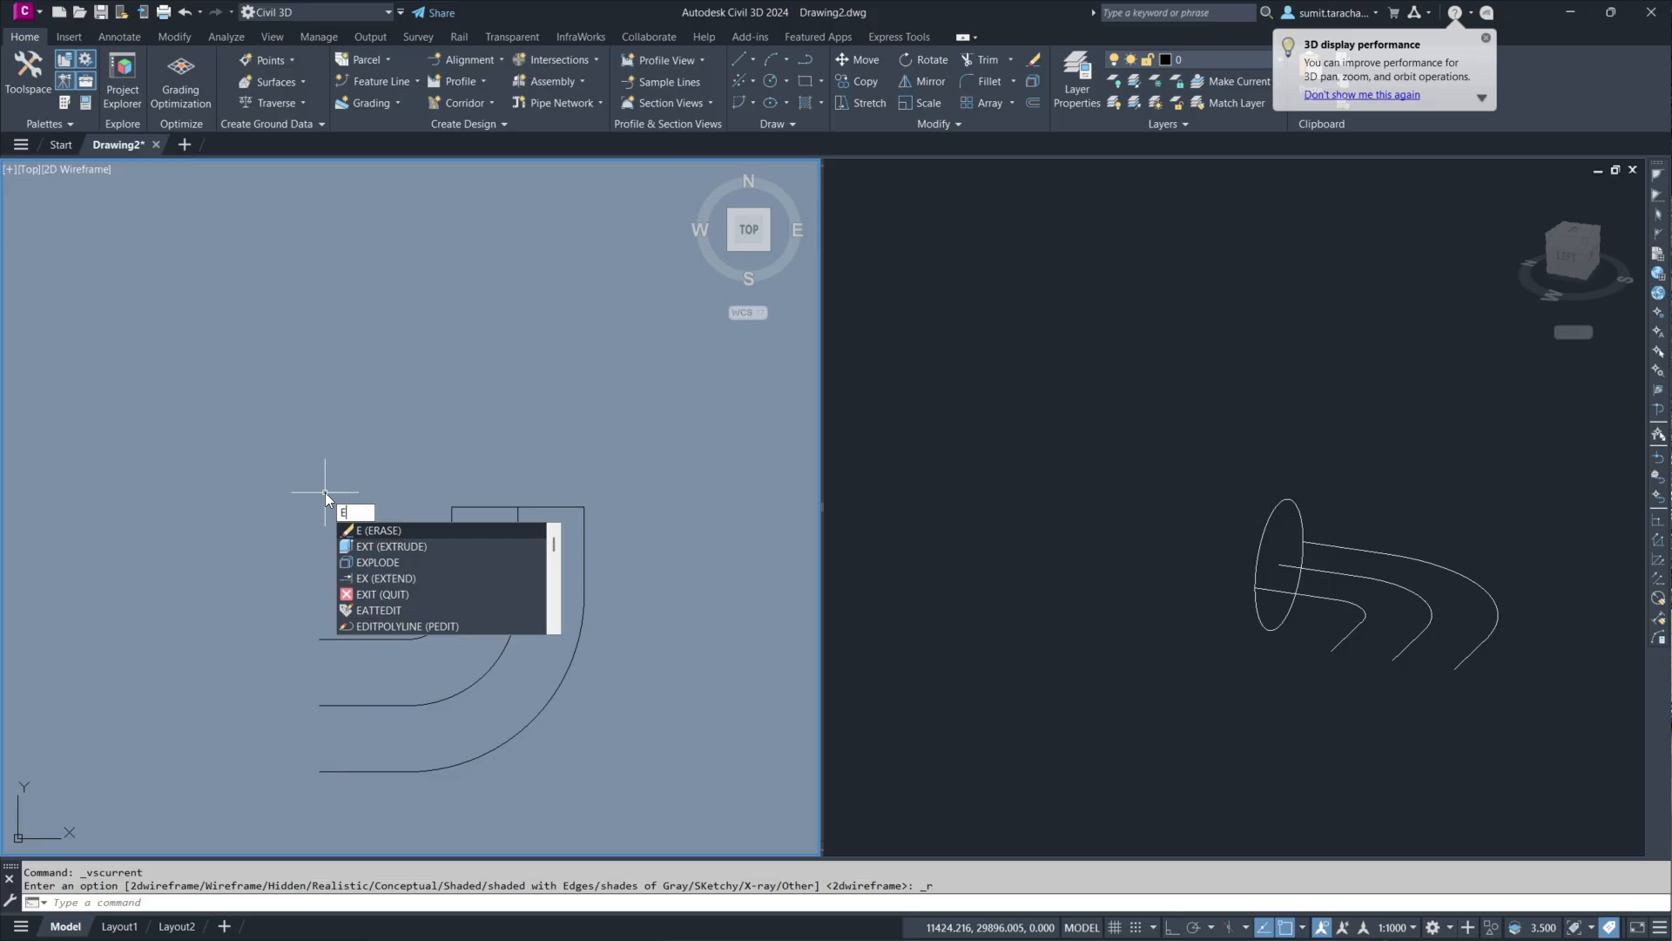
type("X")
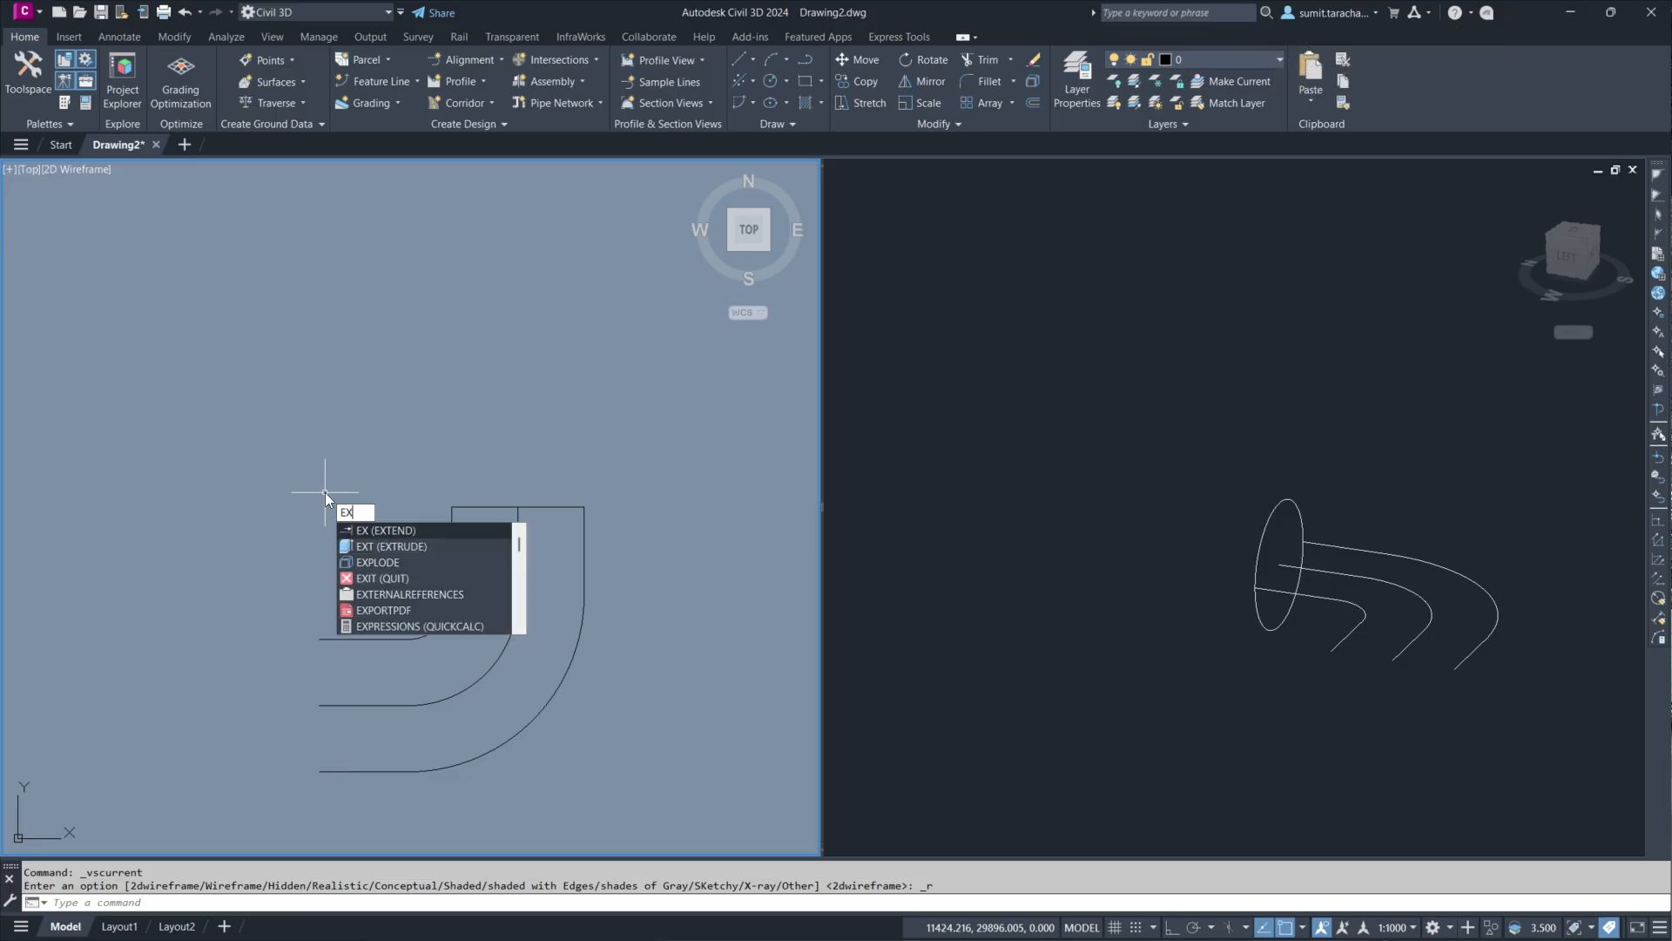
left_click(407, 548)
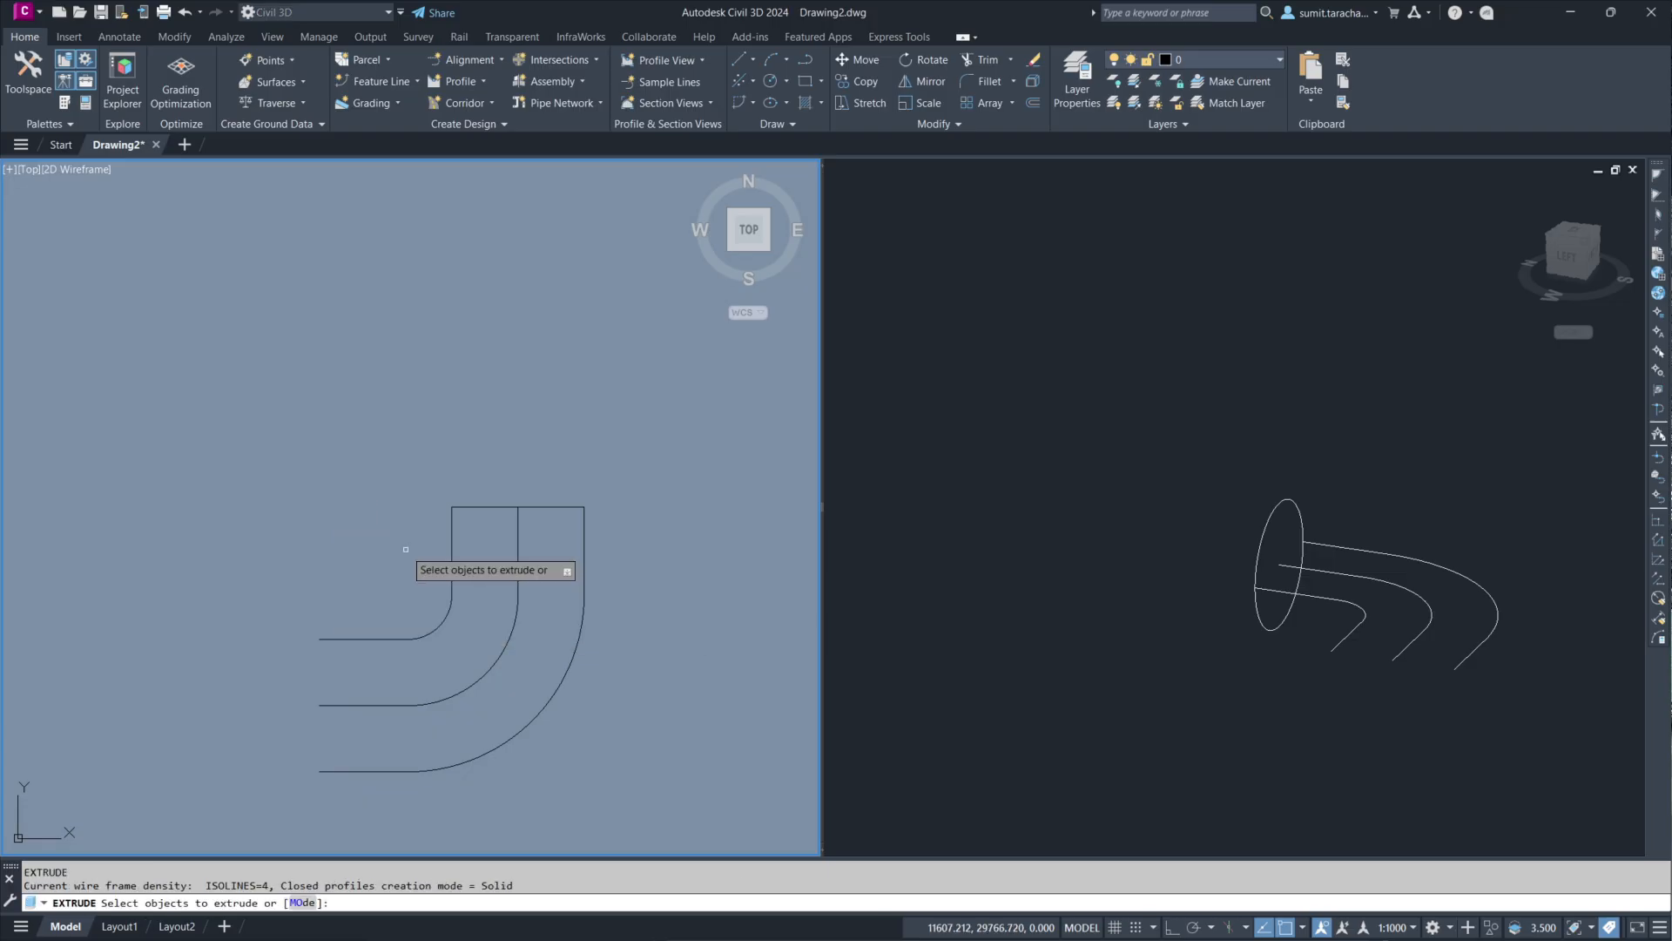
left_click(482, 508)
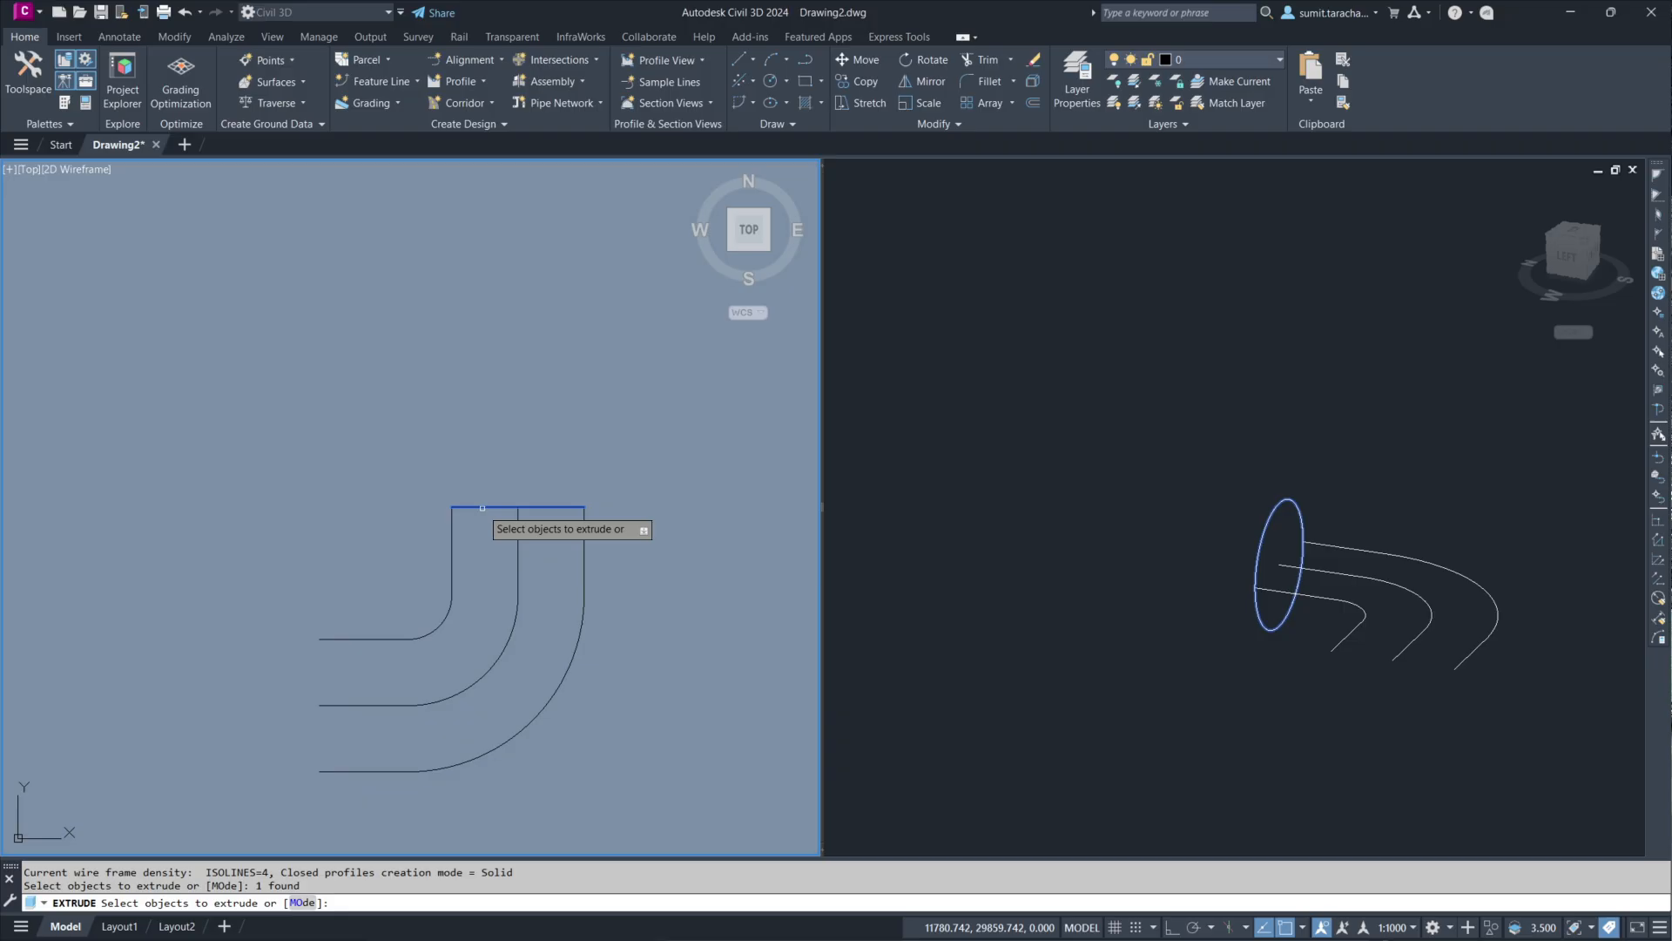
key("Return")
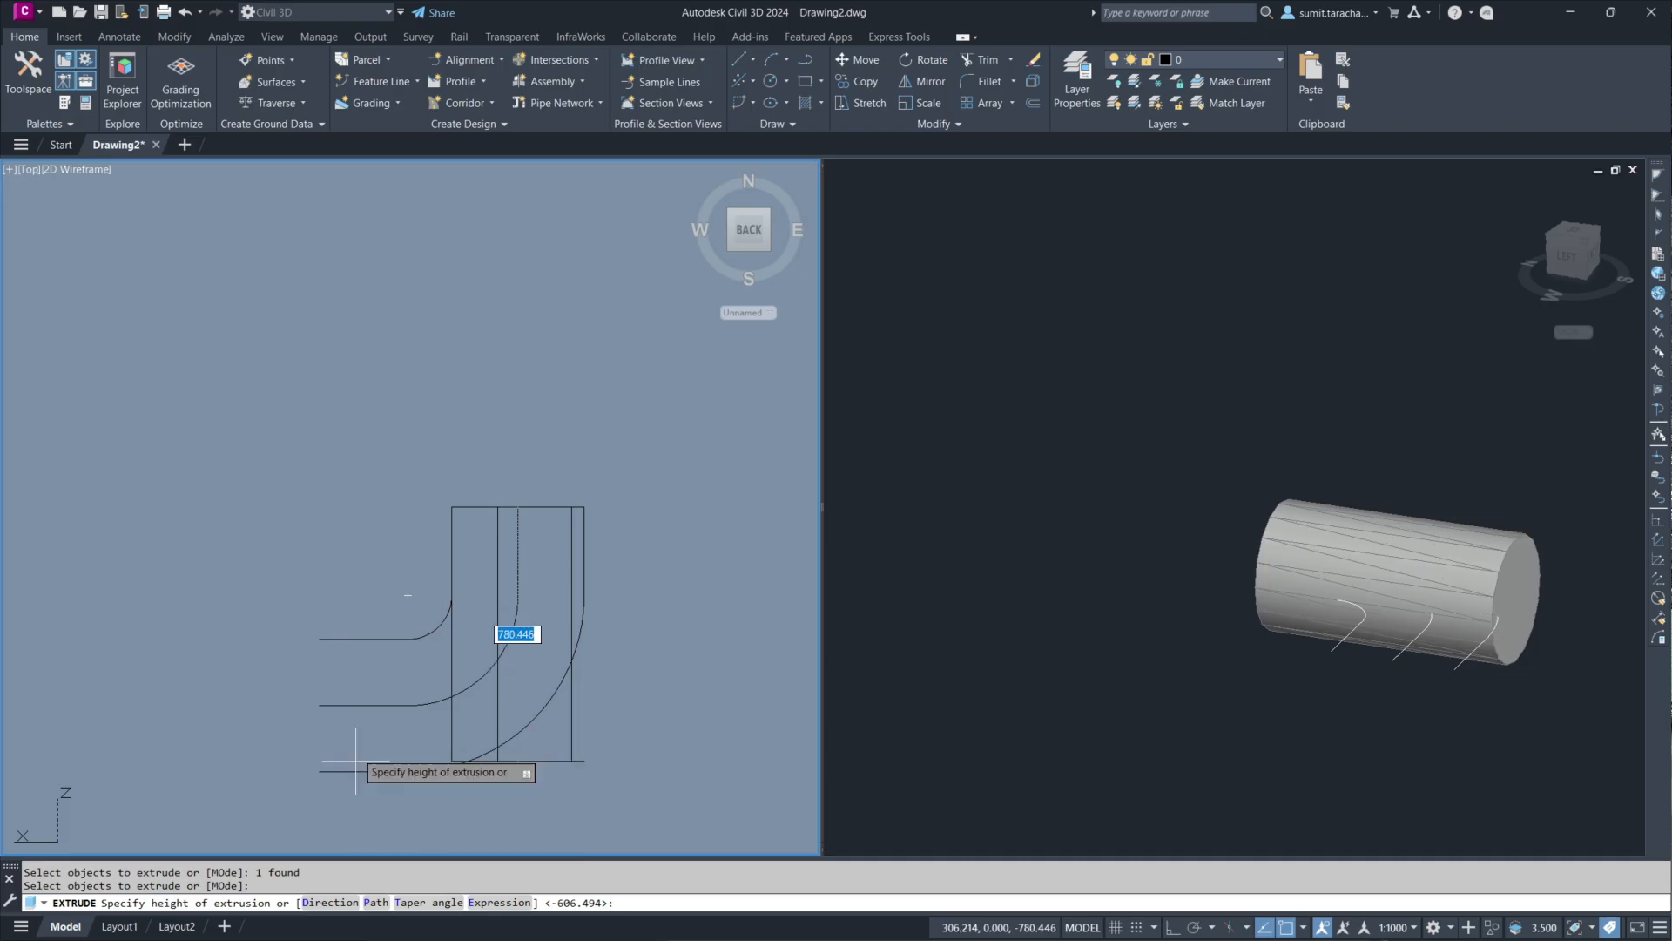
type("p")
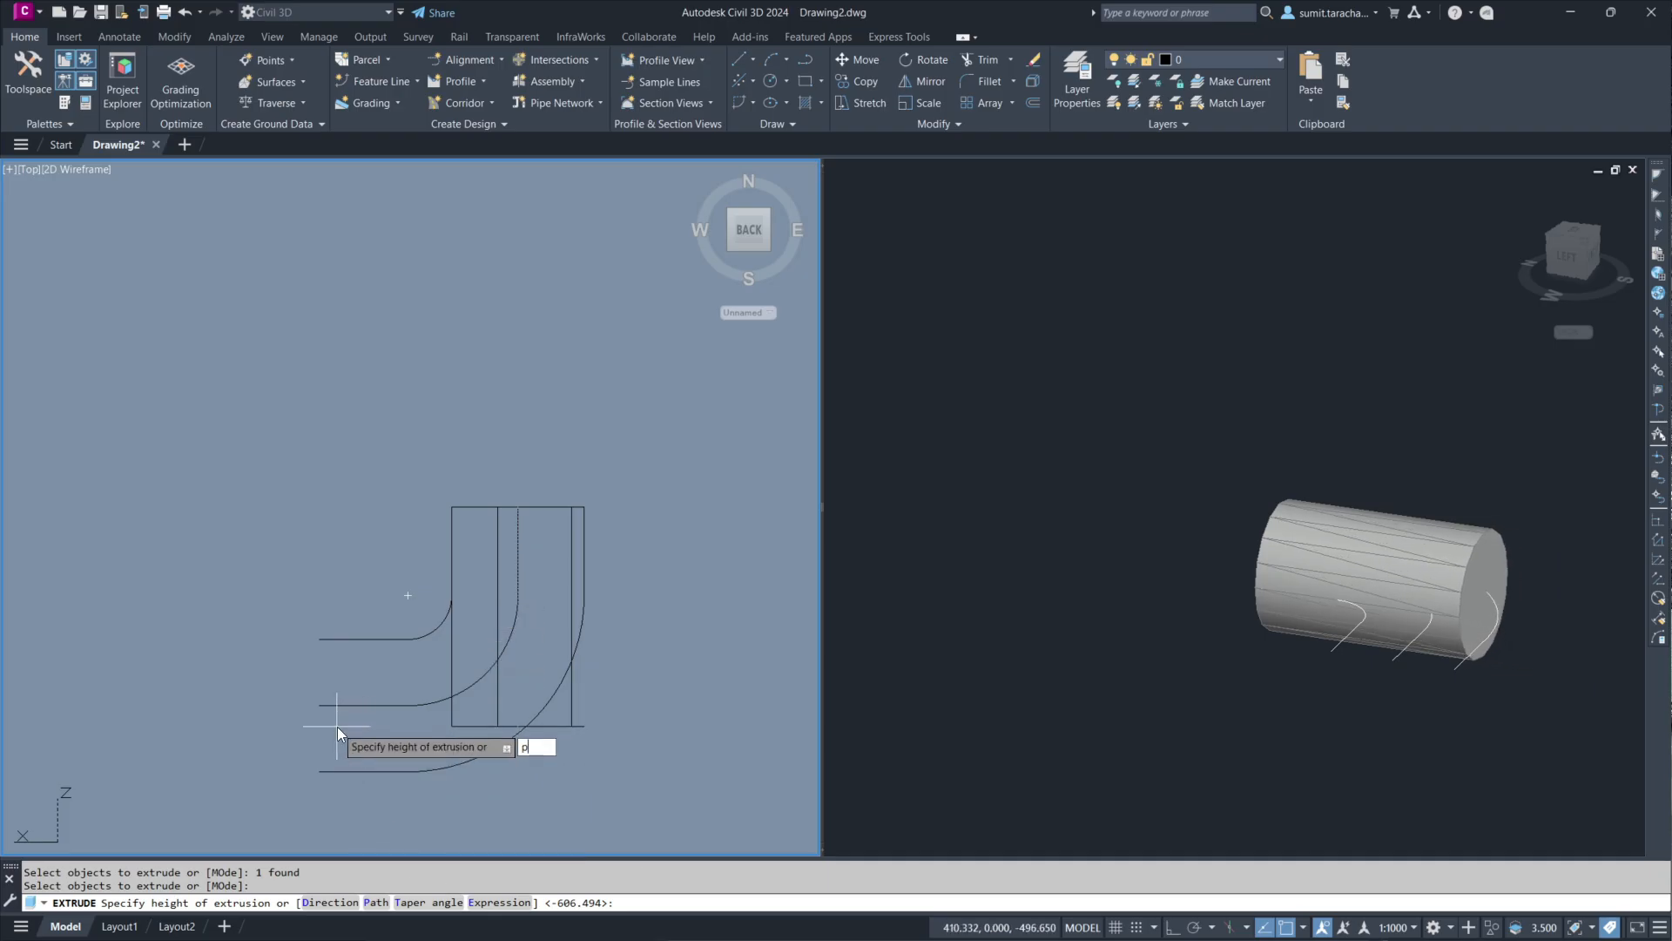
key("Return")
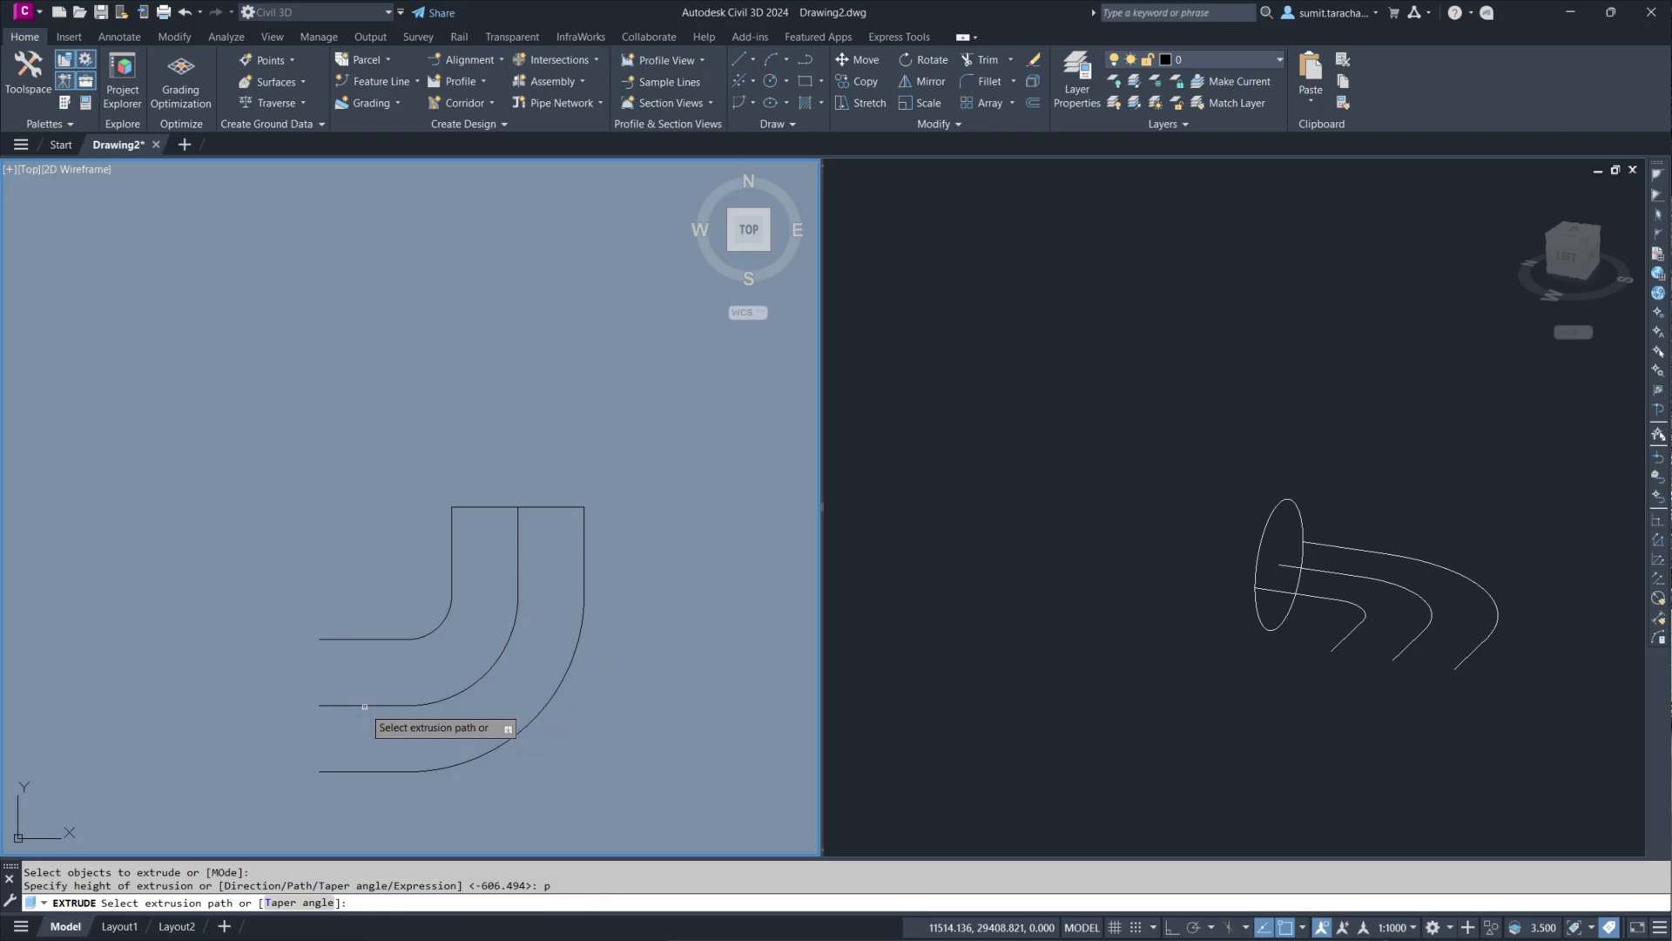
left_click(366, 706)
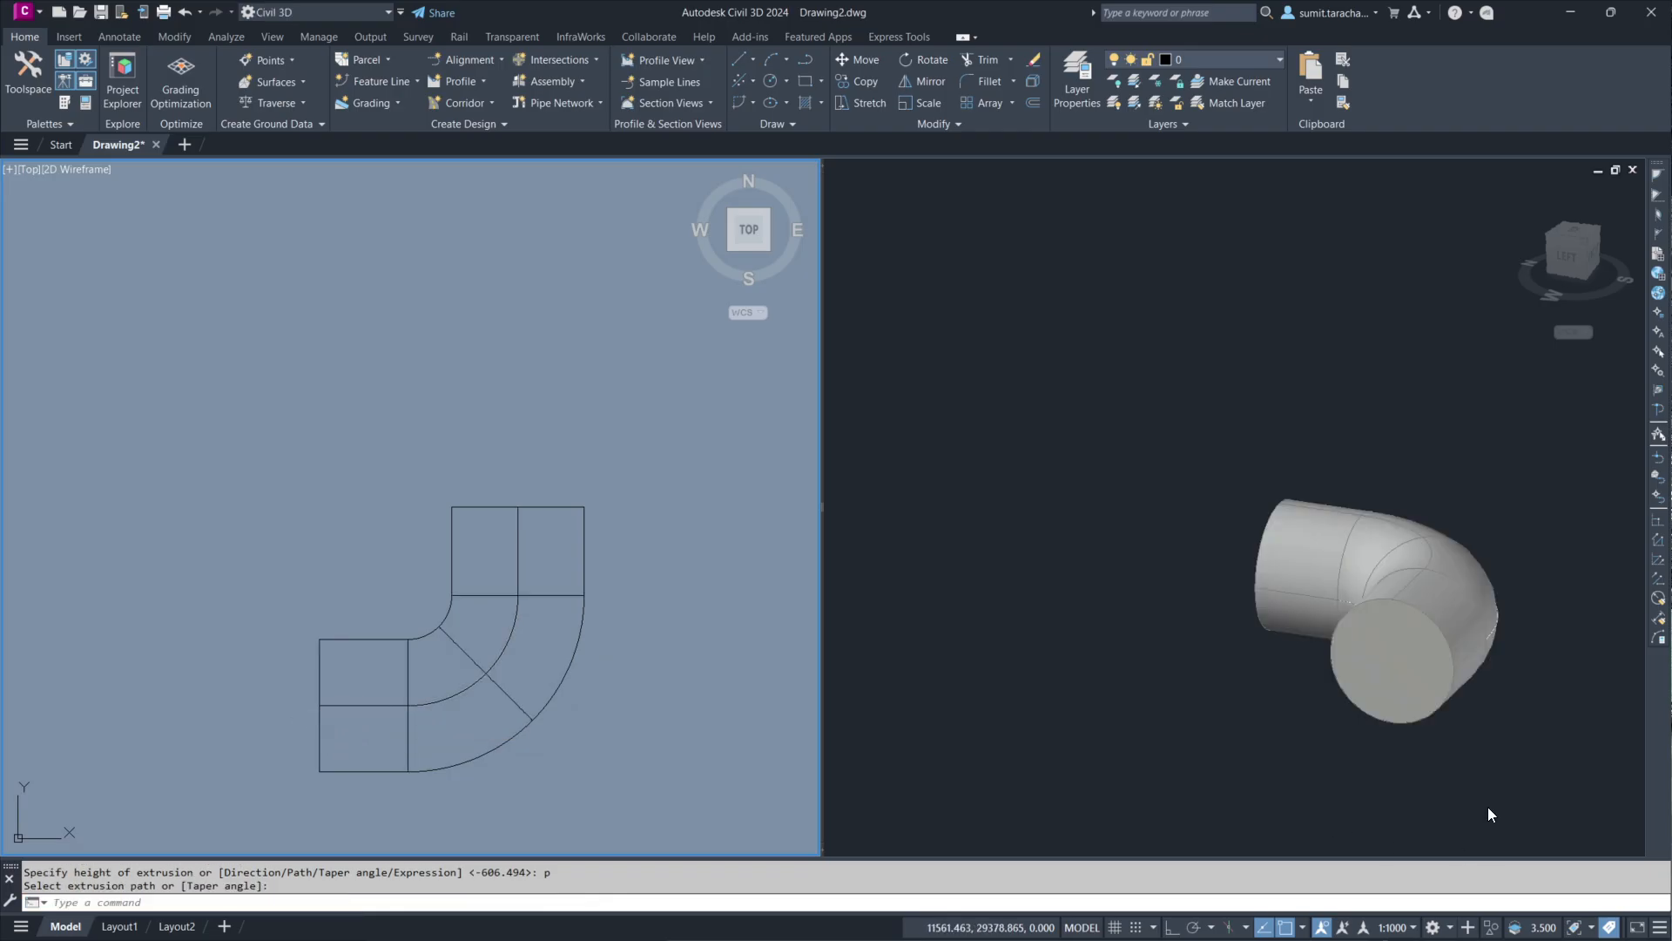
Step: Orbit the realistic 3D viewport slightly to examine the solid elbow from another angle
left_click(1247, 721)
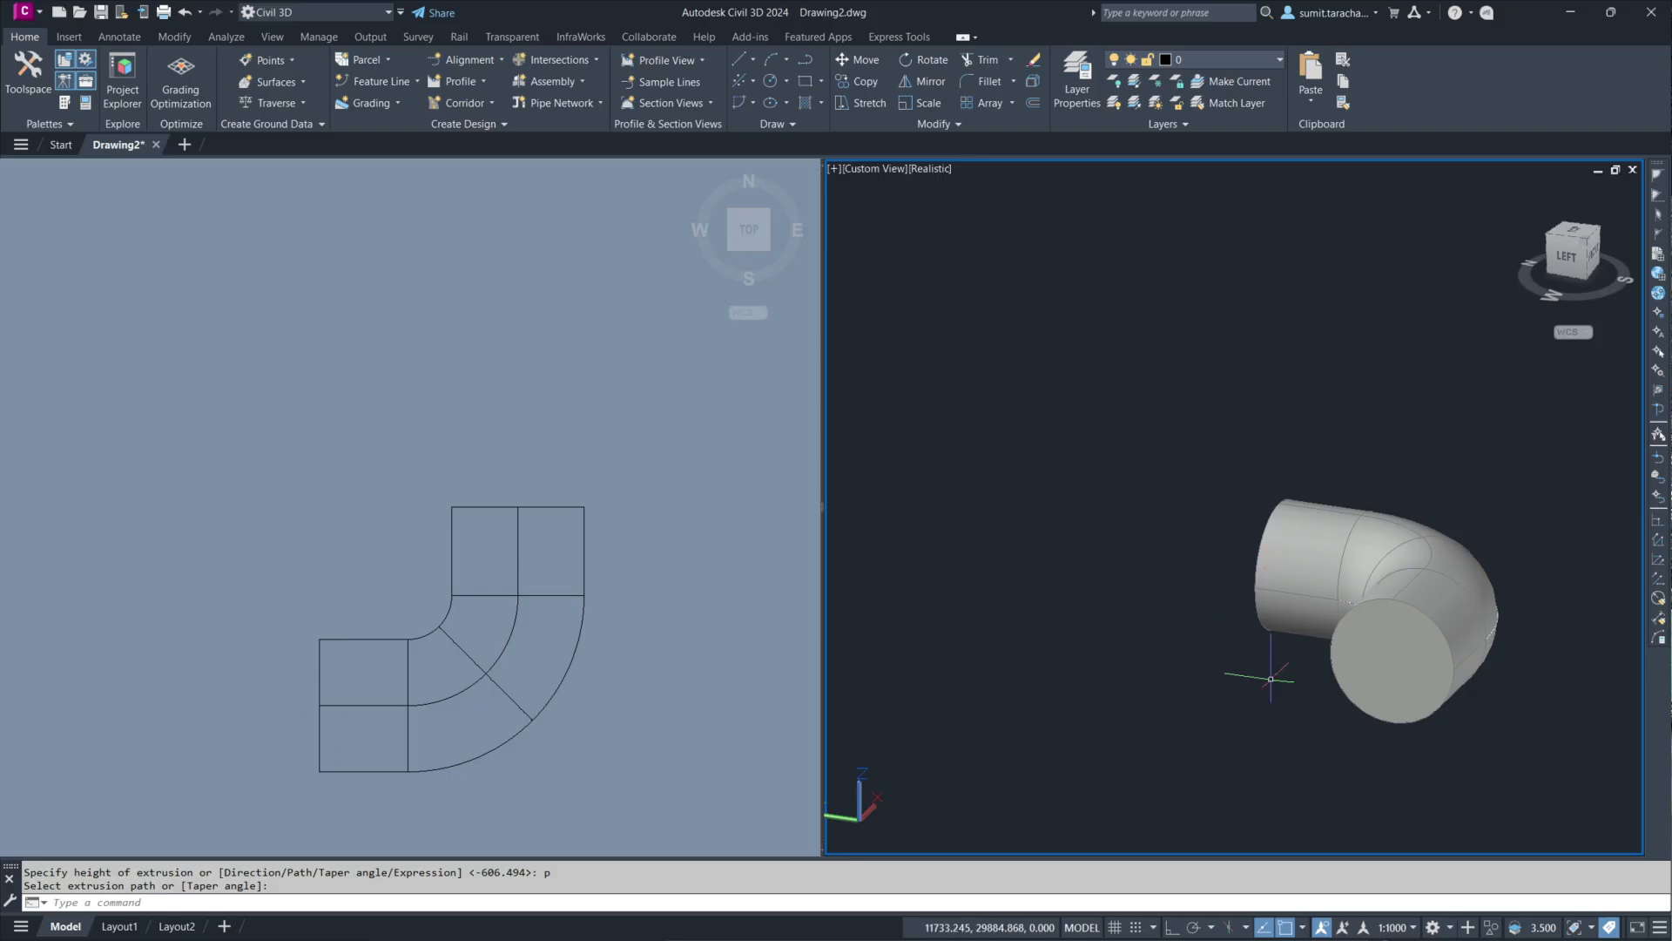
left_click_drag(1252, 686, 1240, 697)
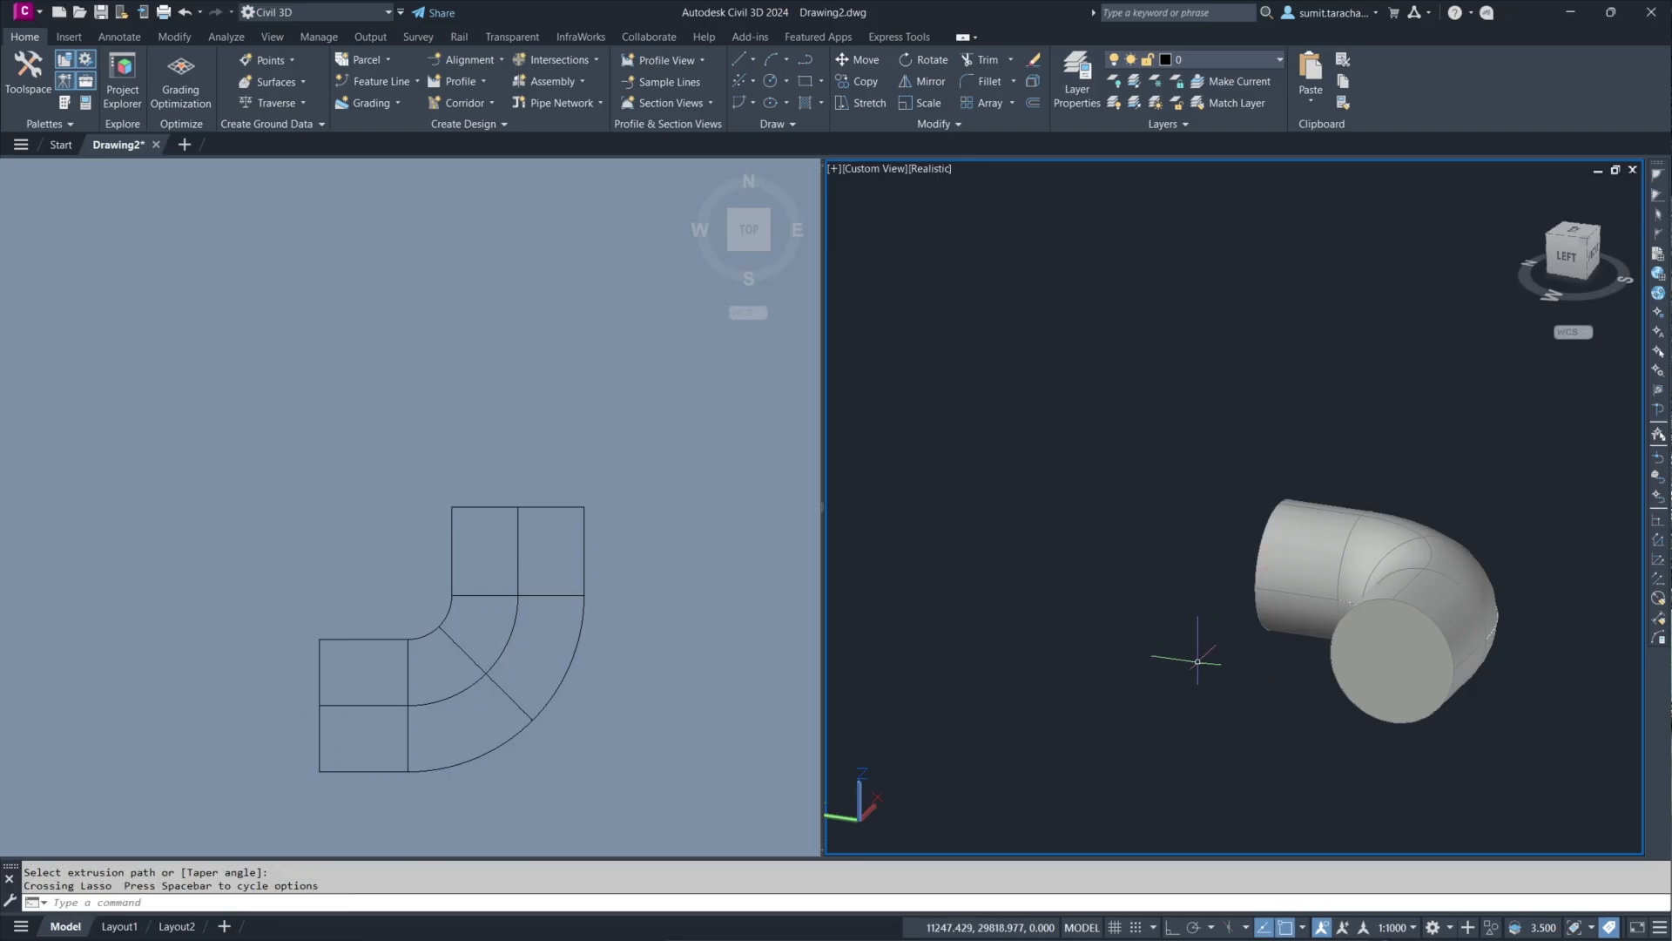
type("DO")
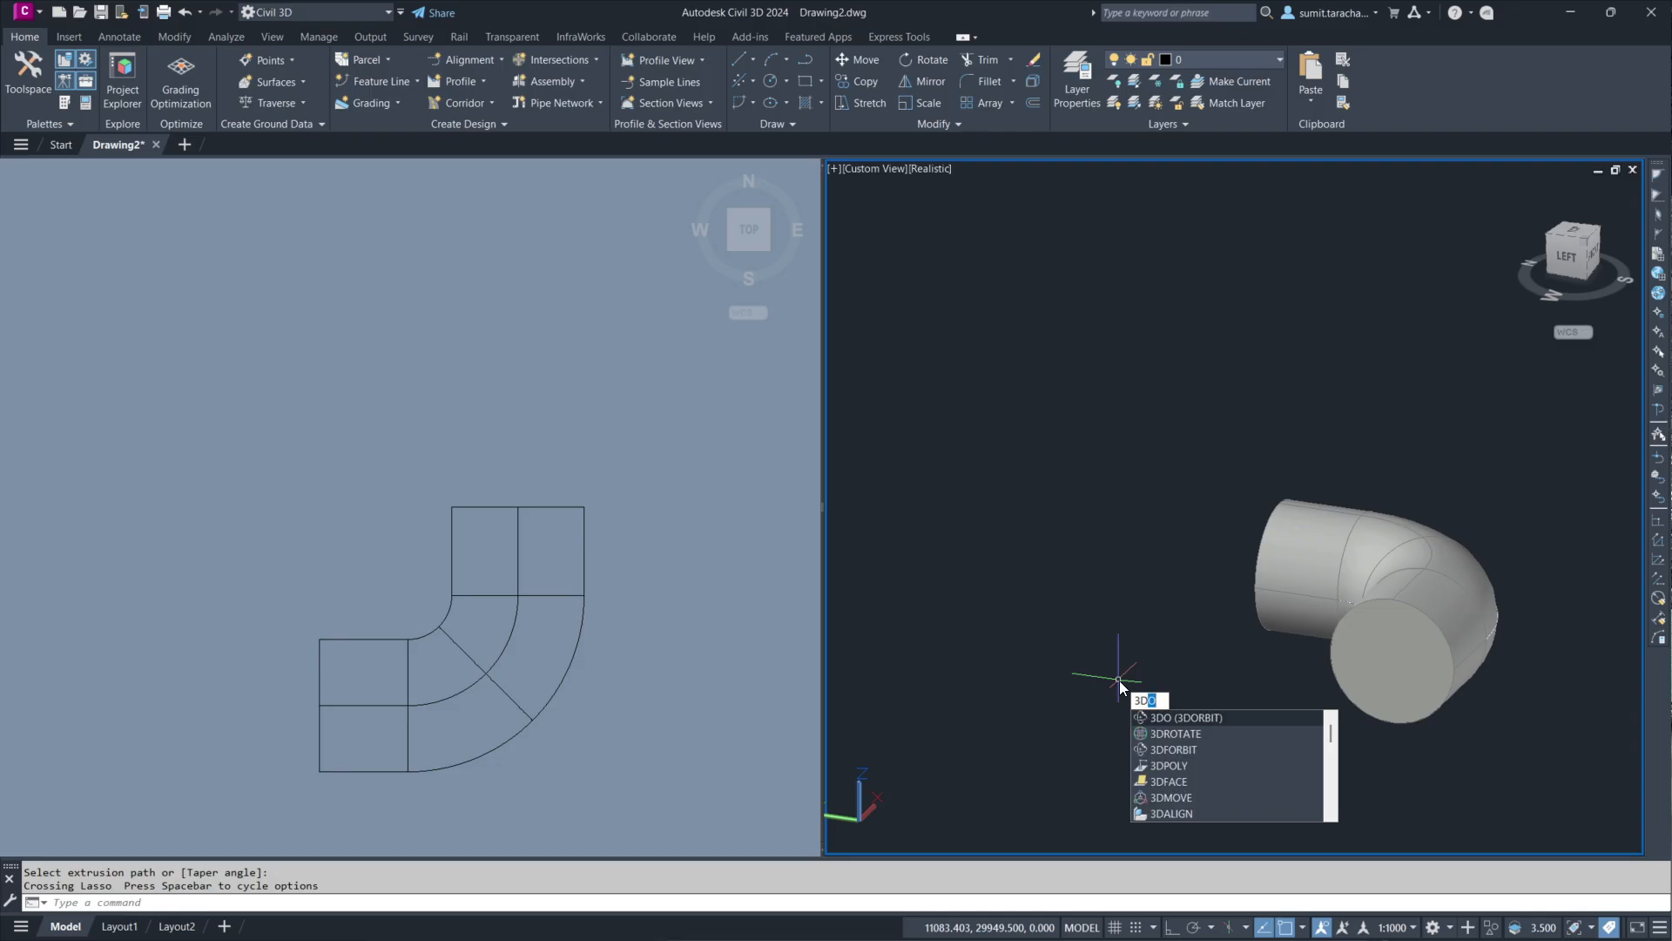
left_click(1174, 716)
left_click_drag(1202, 635, 1159, 637)
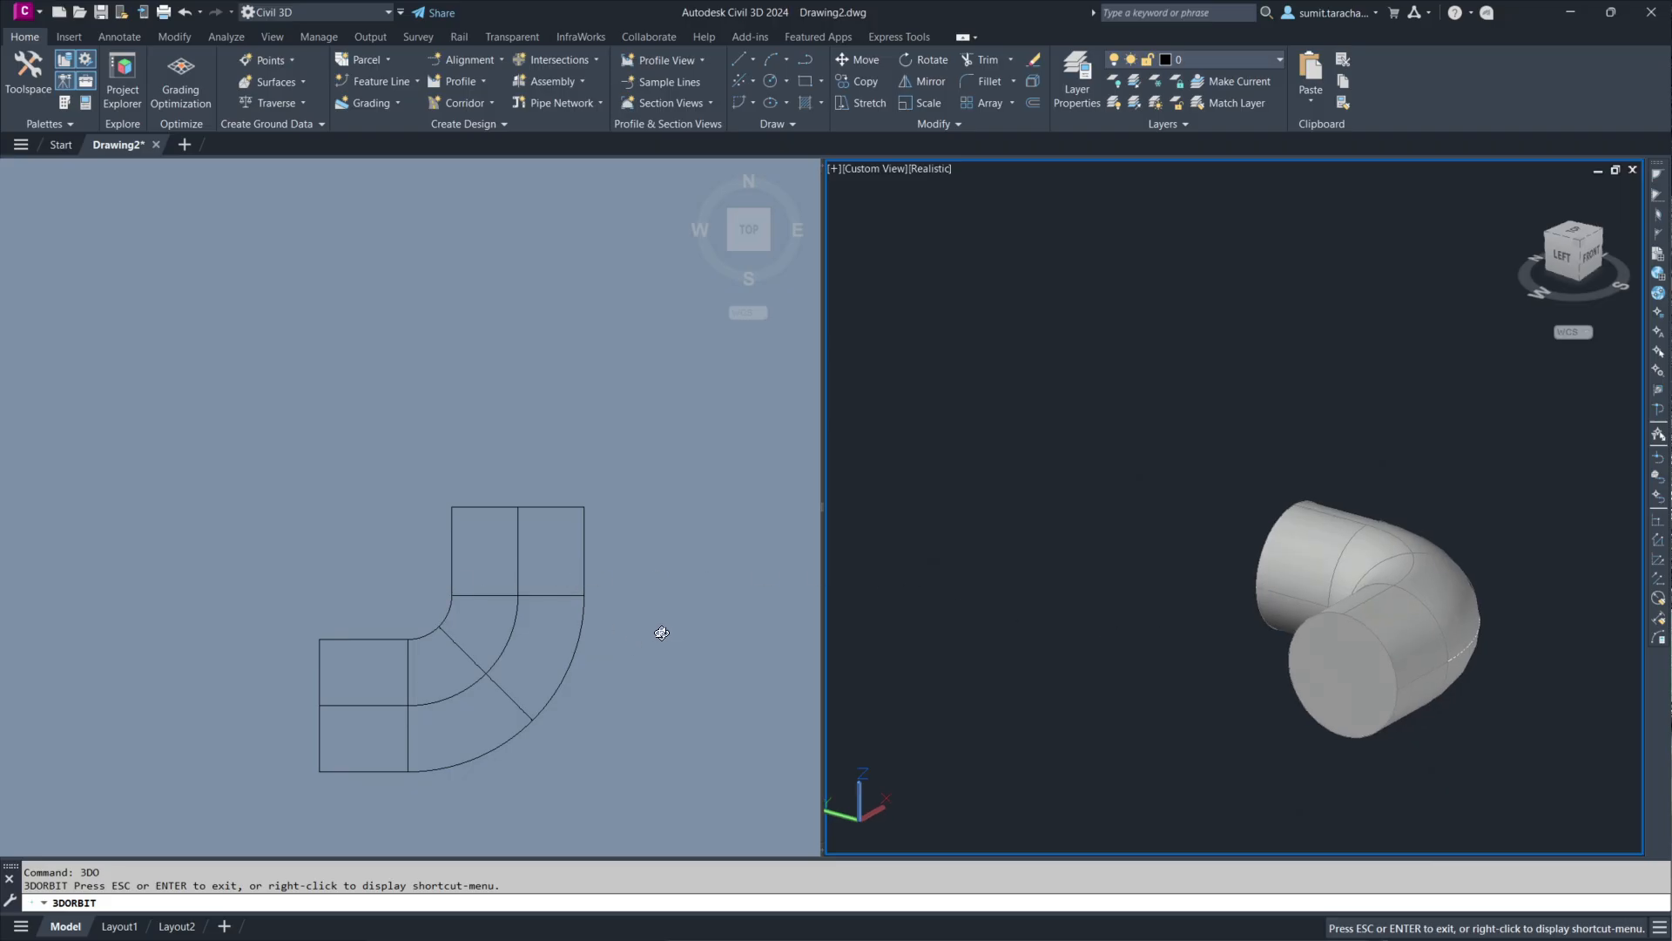
key("Escape")
Step: Draw a circle with a diameter of 330 in the empty area above the elbow plan in the top view
left_click(627, 590)
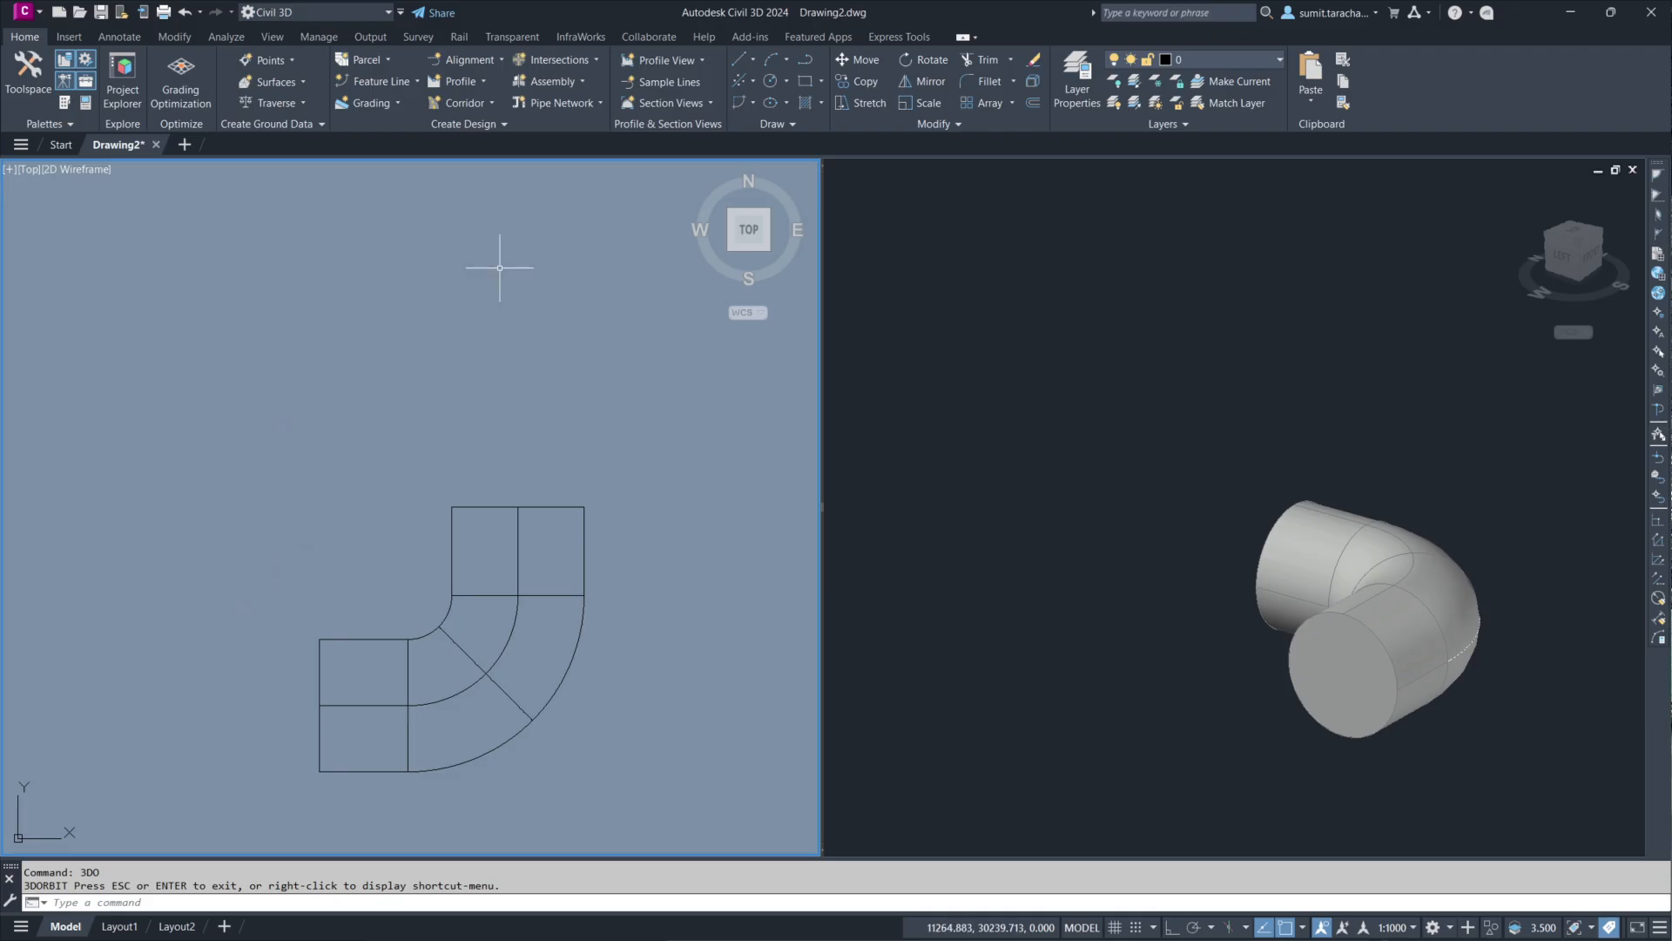
left_click(770, 81)
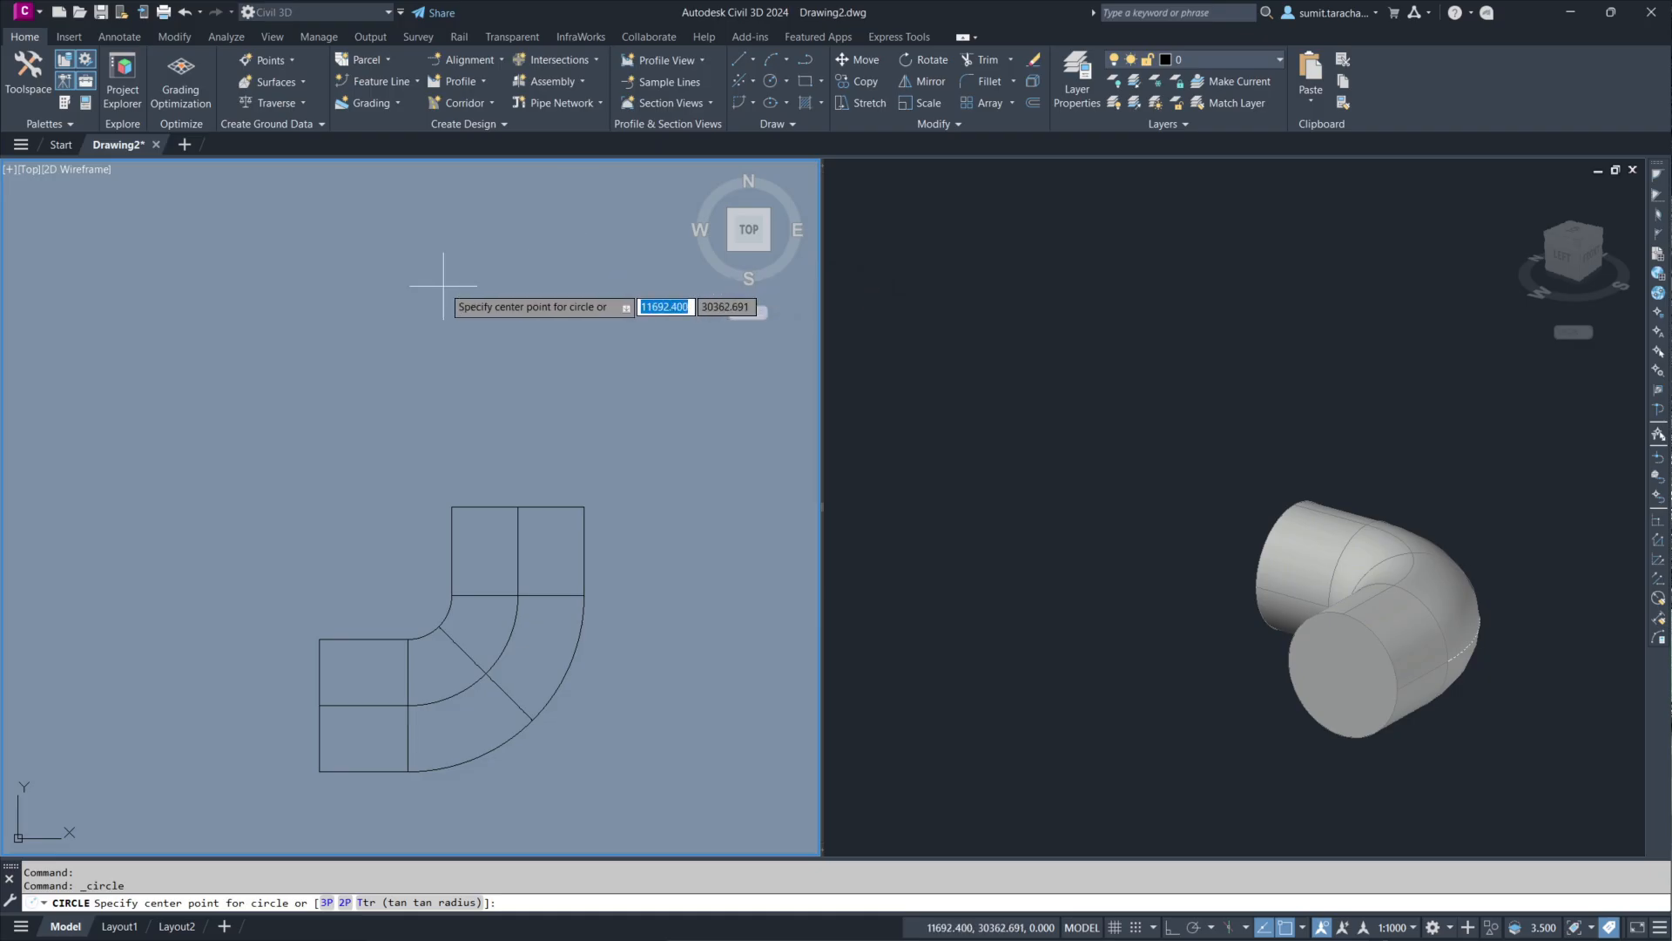
left_click(399, 313)
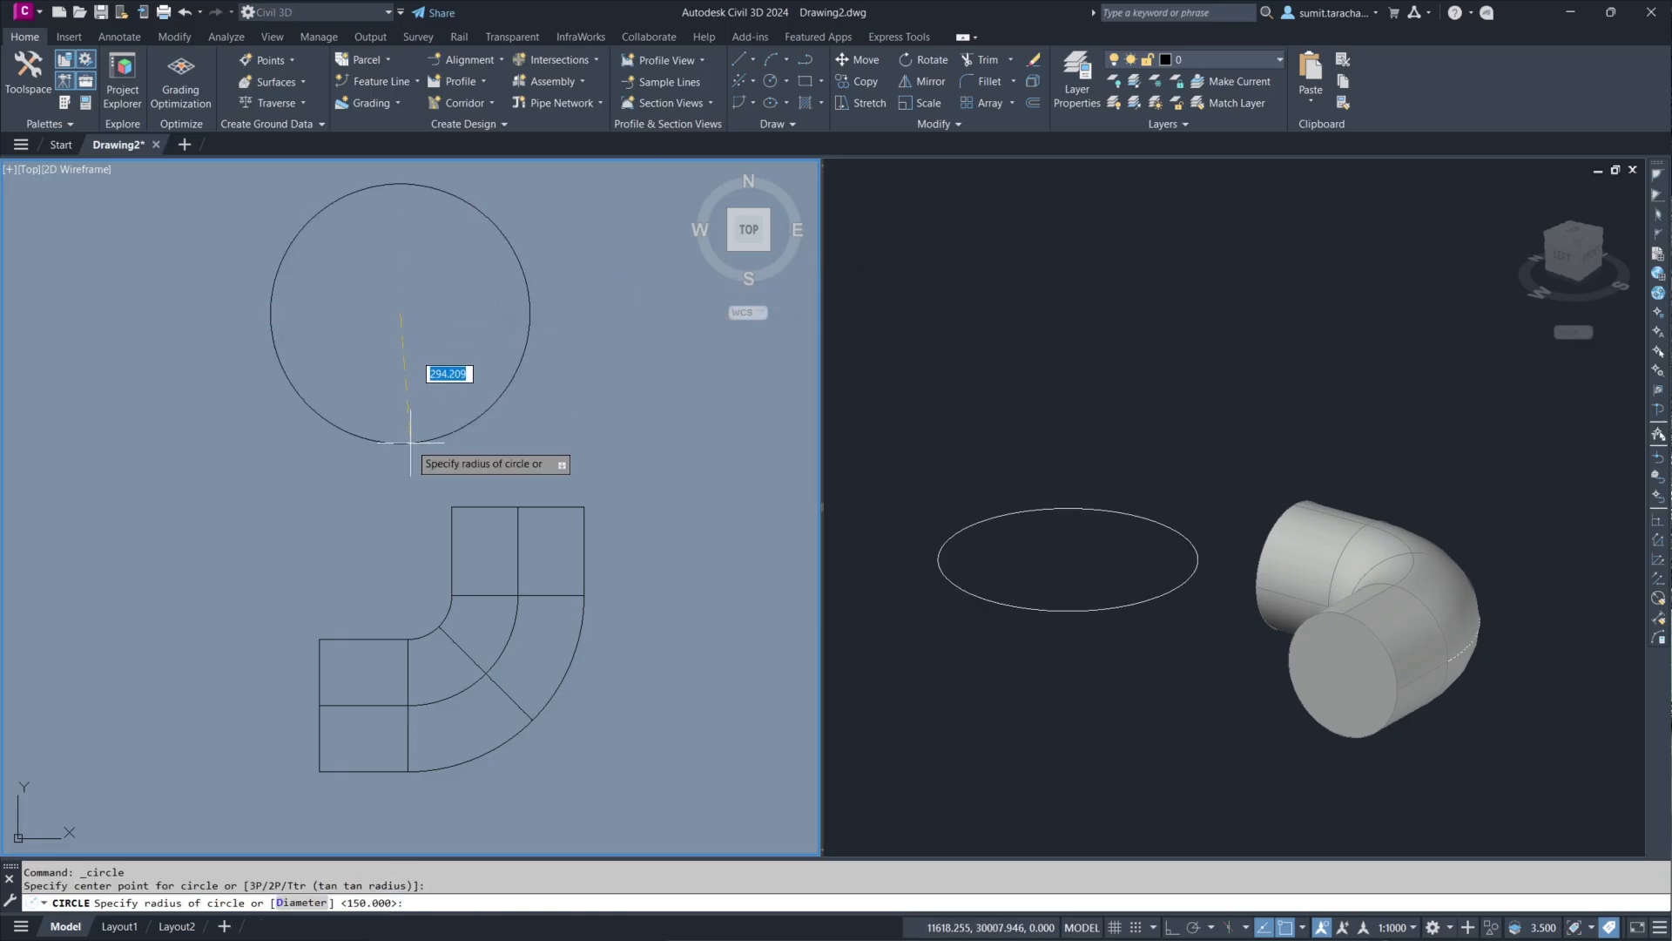
left_click(287, 903)
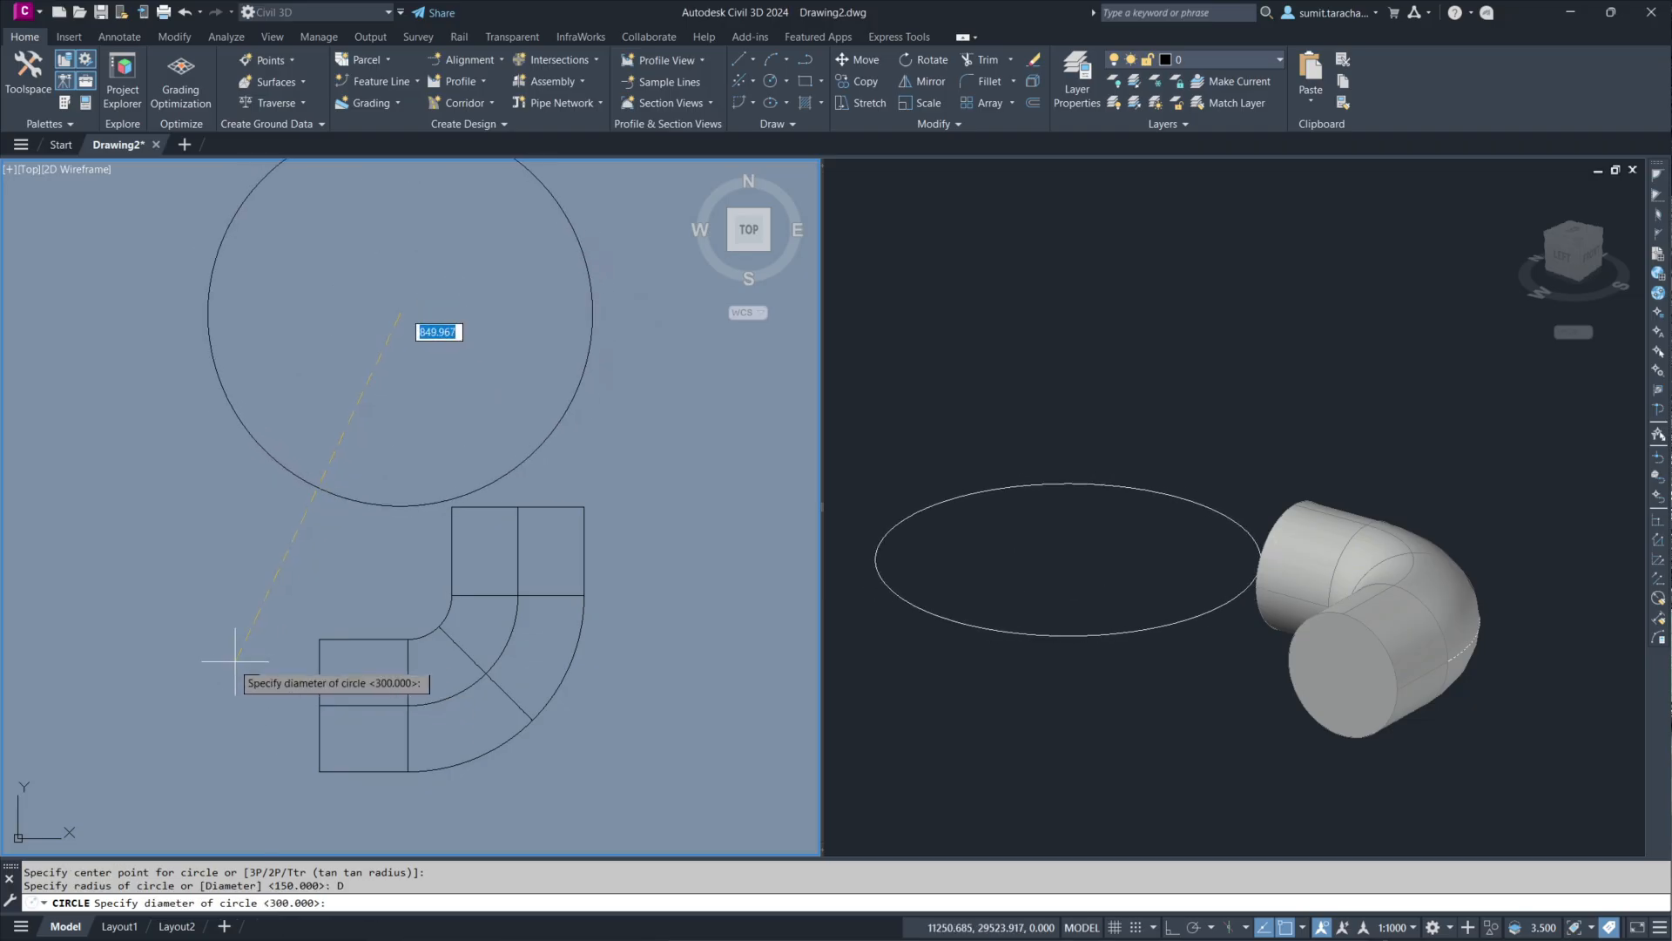
type("330")
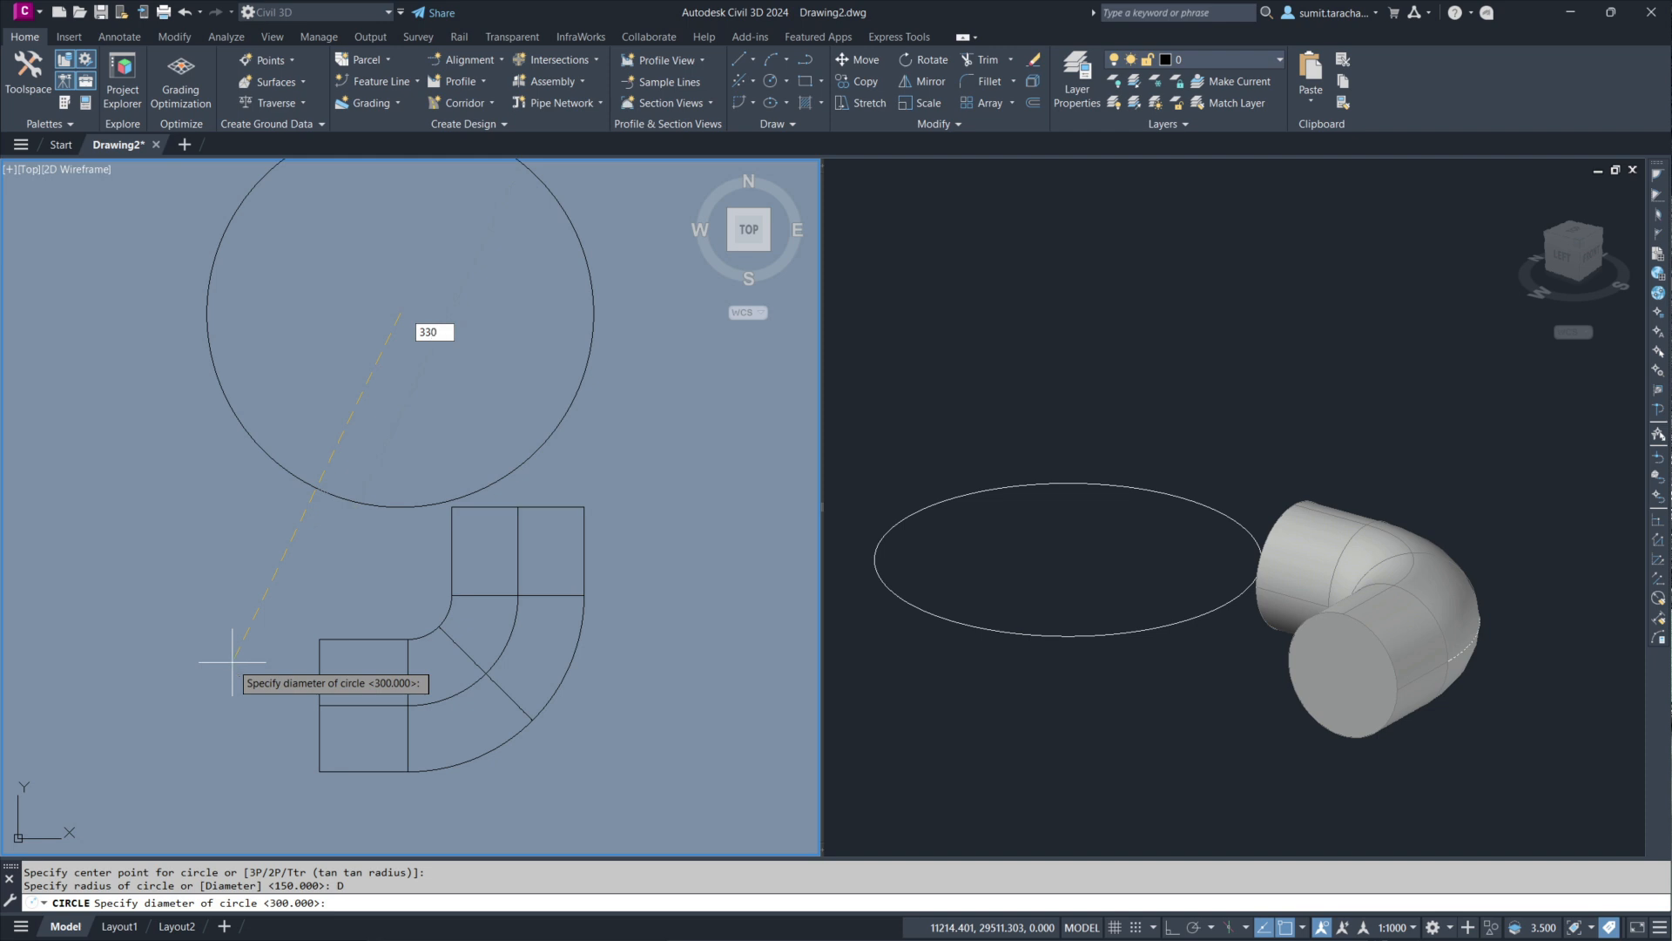
key("Return")
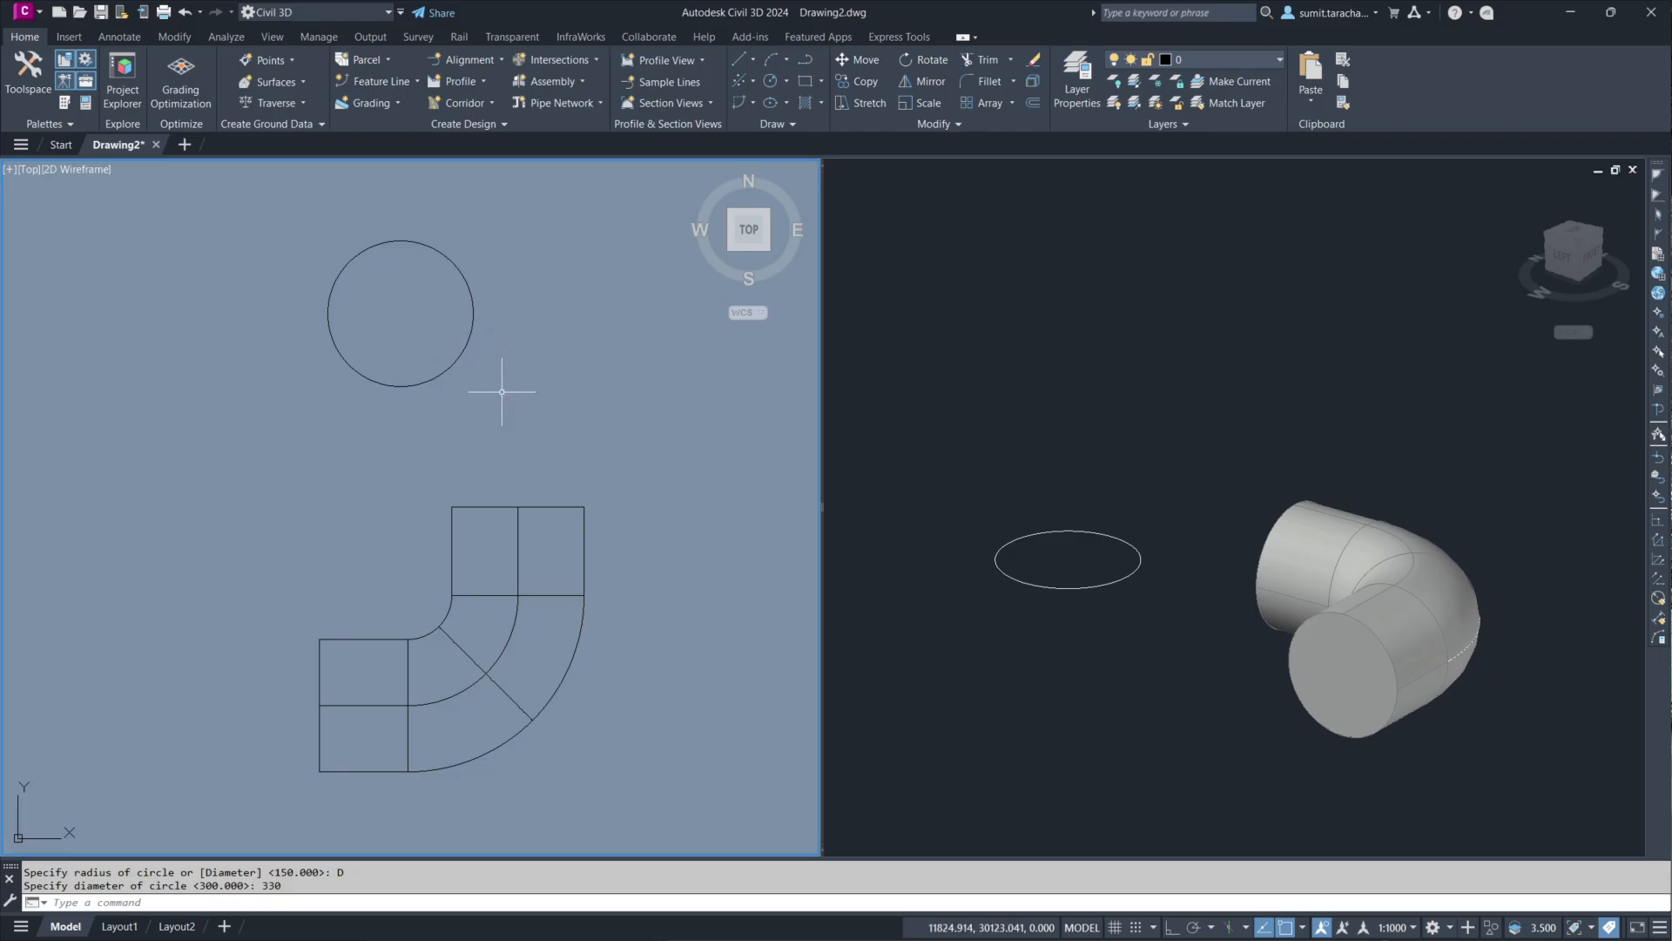
Step: Rotate the 330 circle upright with ROTATE3D about a roughly horizontal two-point axis, using reference angle 0 and new angle 90
type("RO")
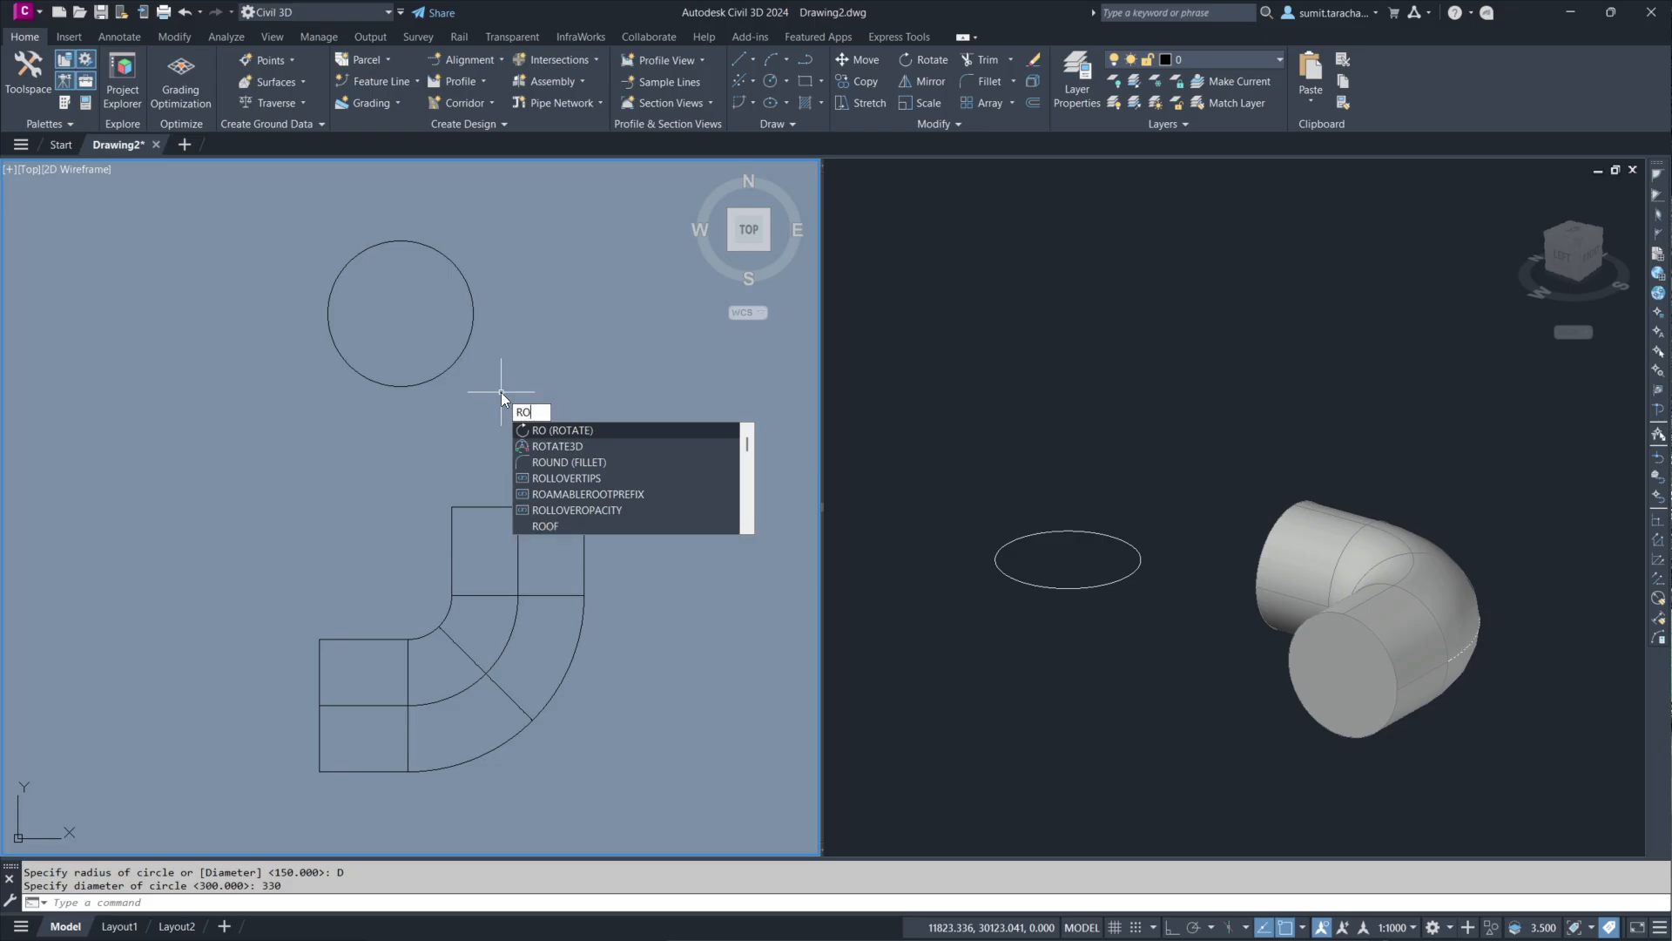
left_click(562, 445)
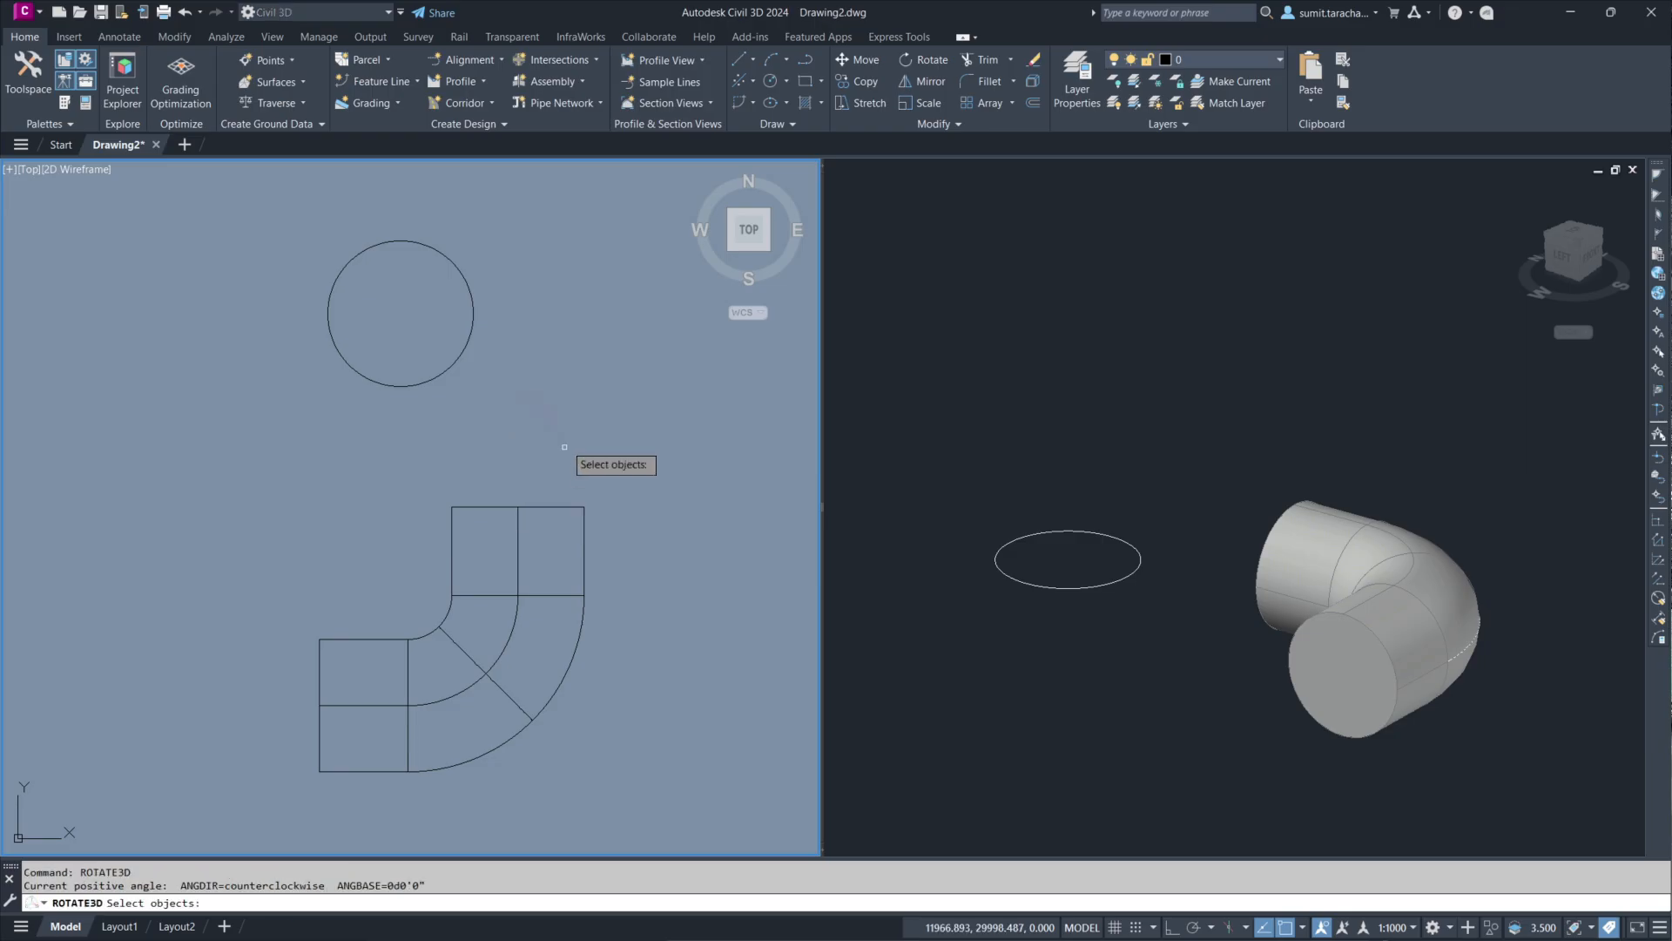
left_click(448, 370)
key("Return")
type("2")
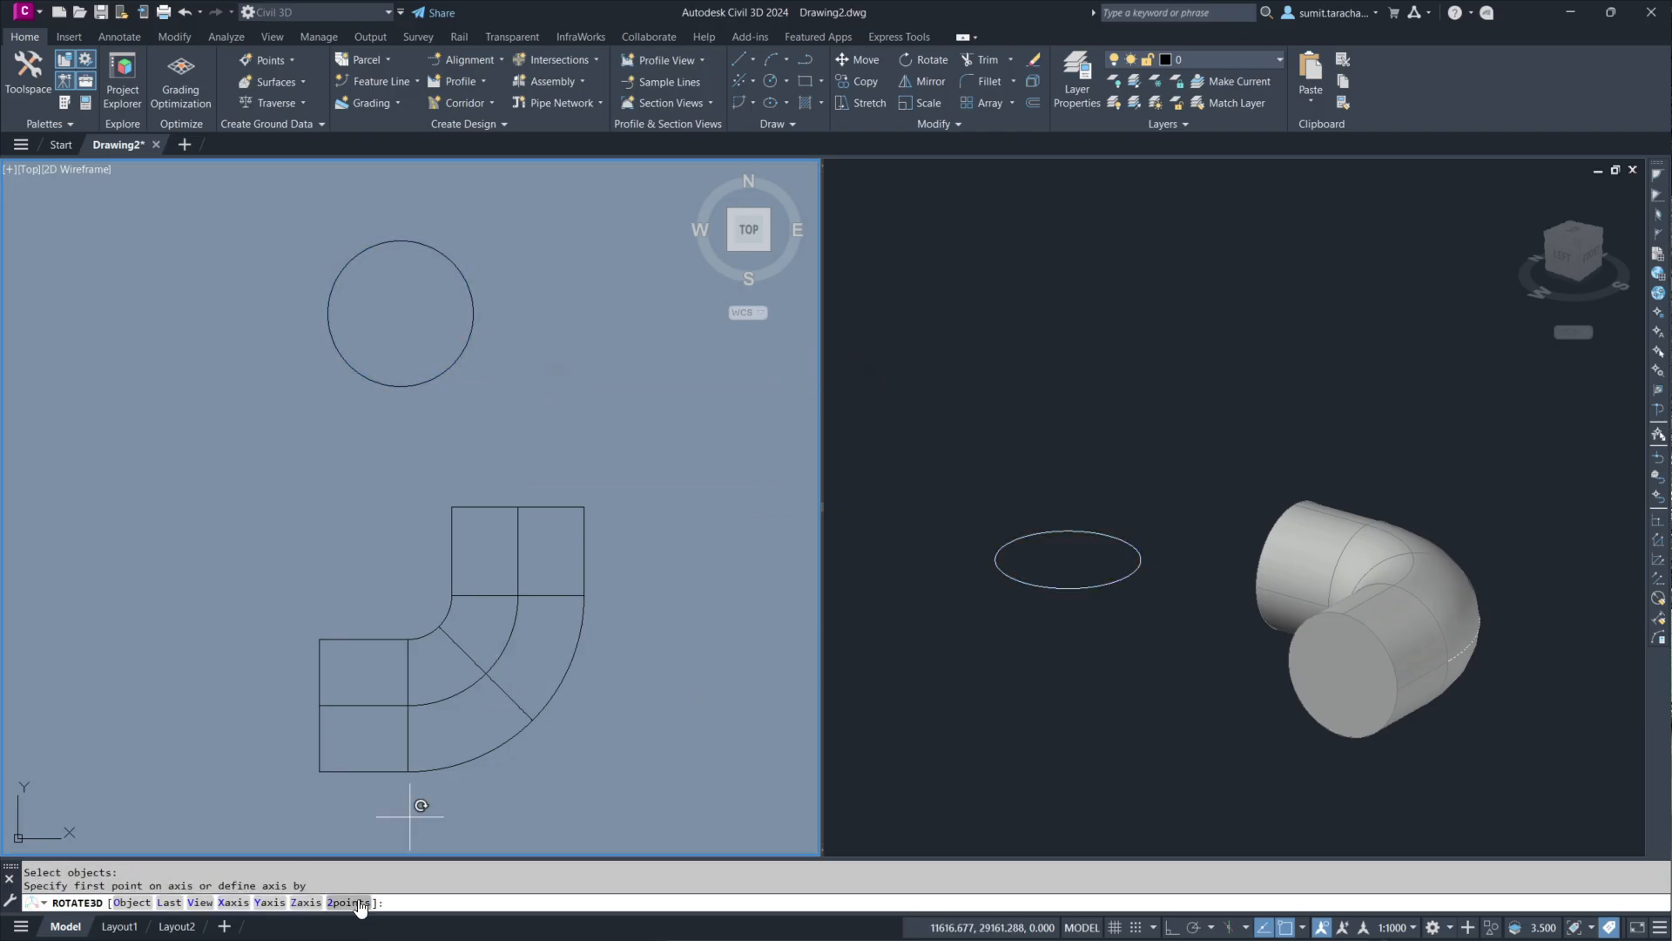
key("Return")
left_click(540, 307)
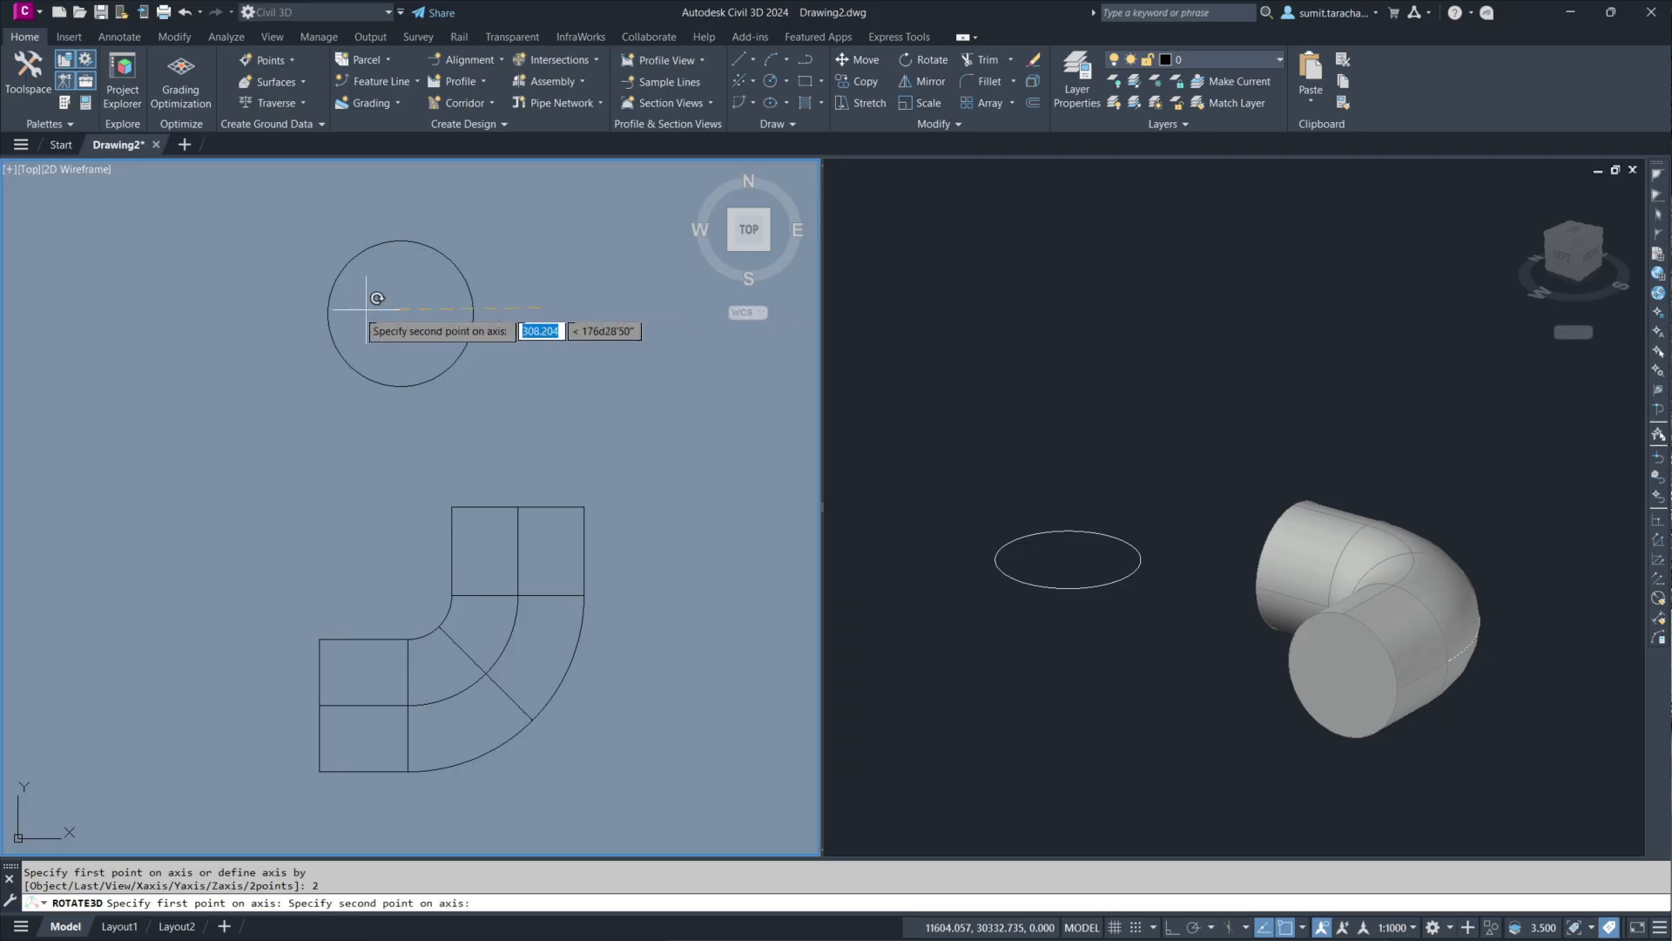
left_click(239, 314)
type("R")
key("Return")
key("Return")
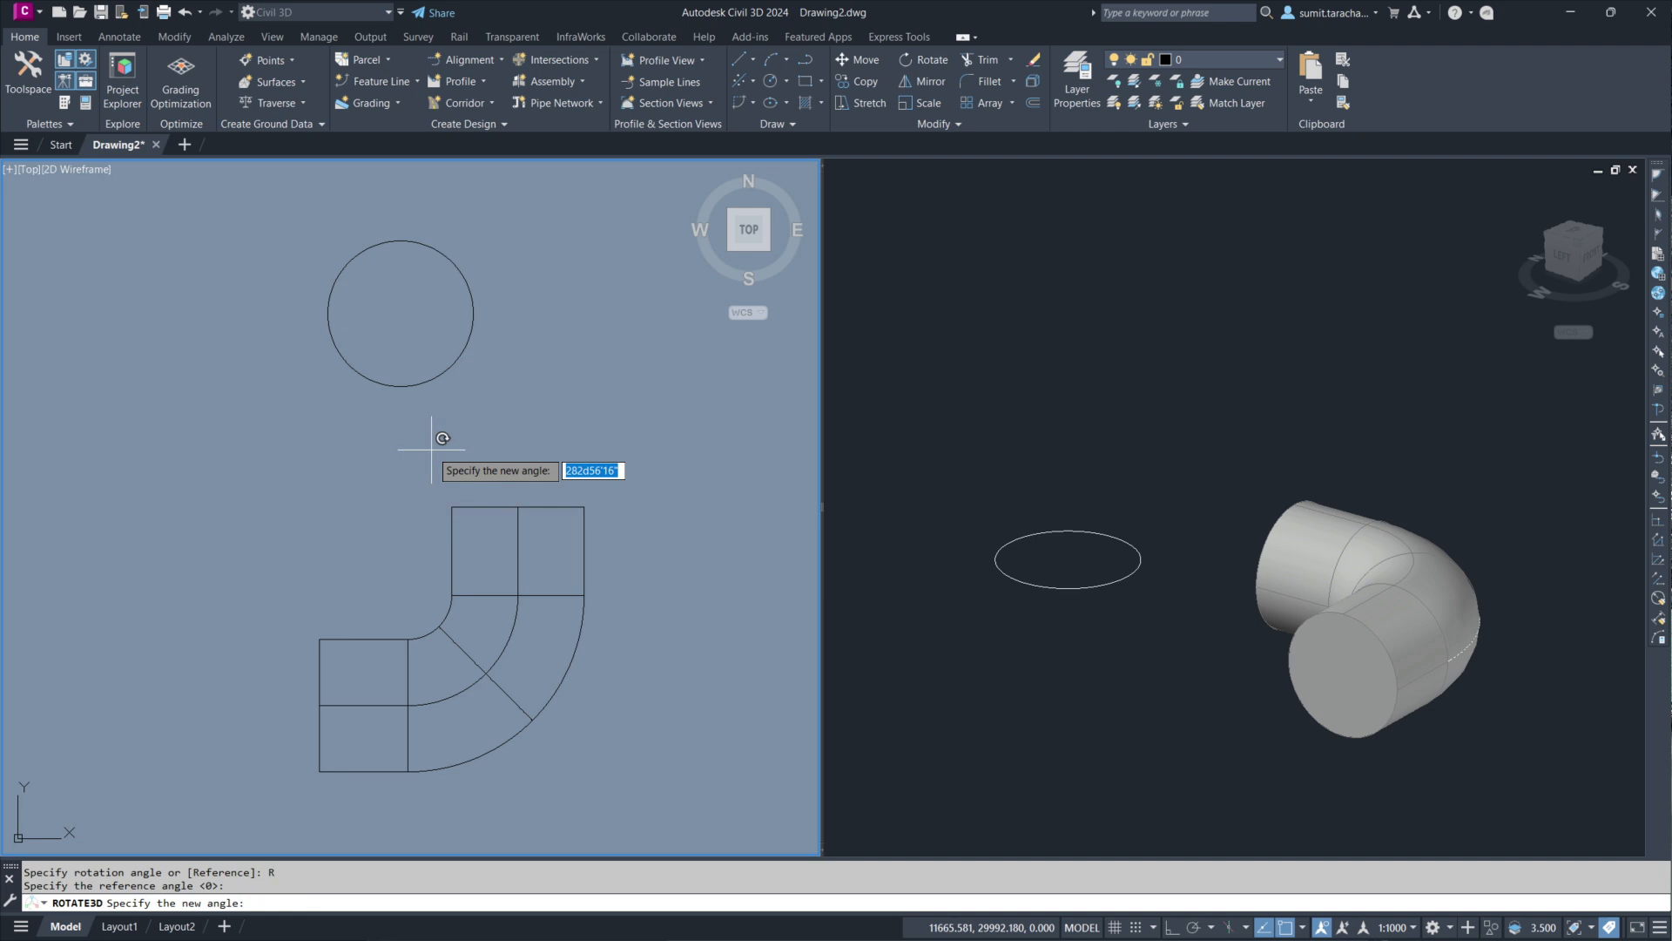
type("90")
key("Return")
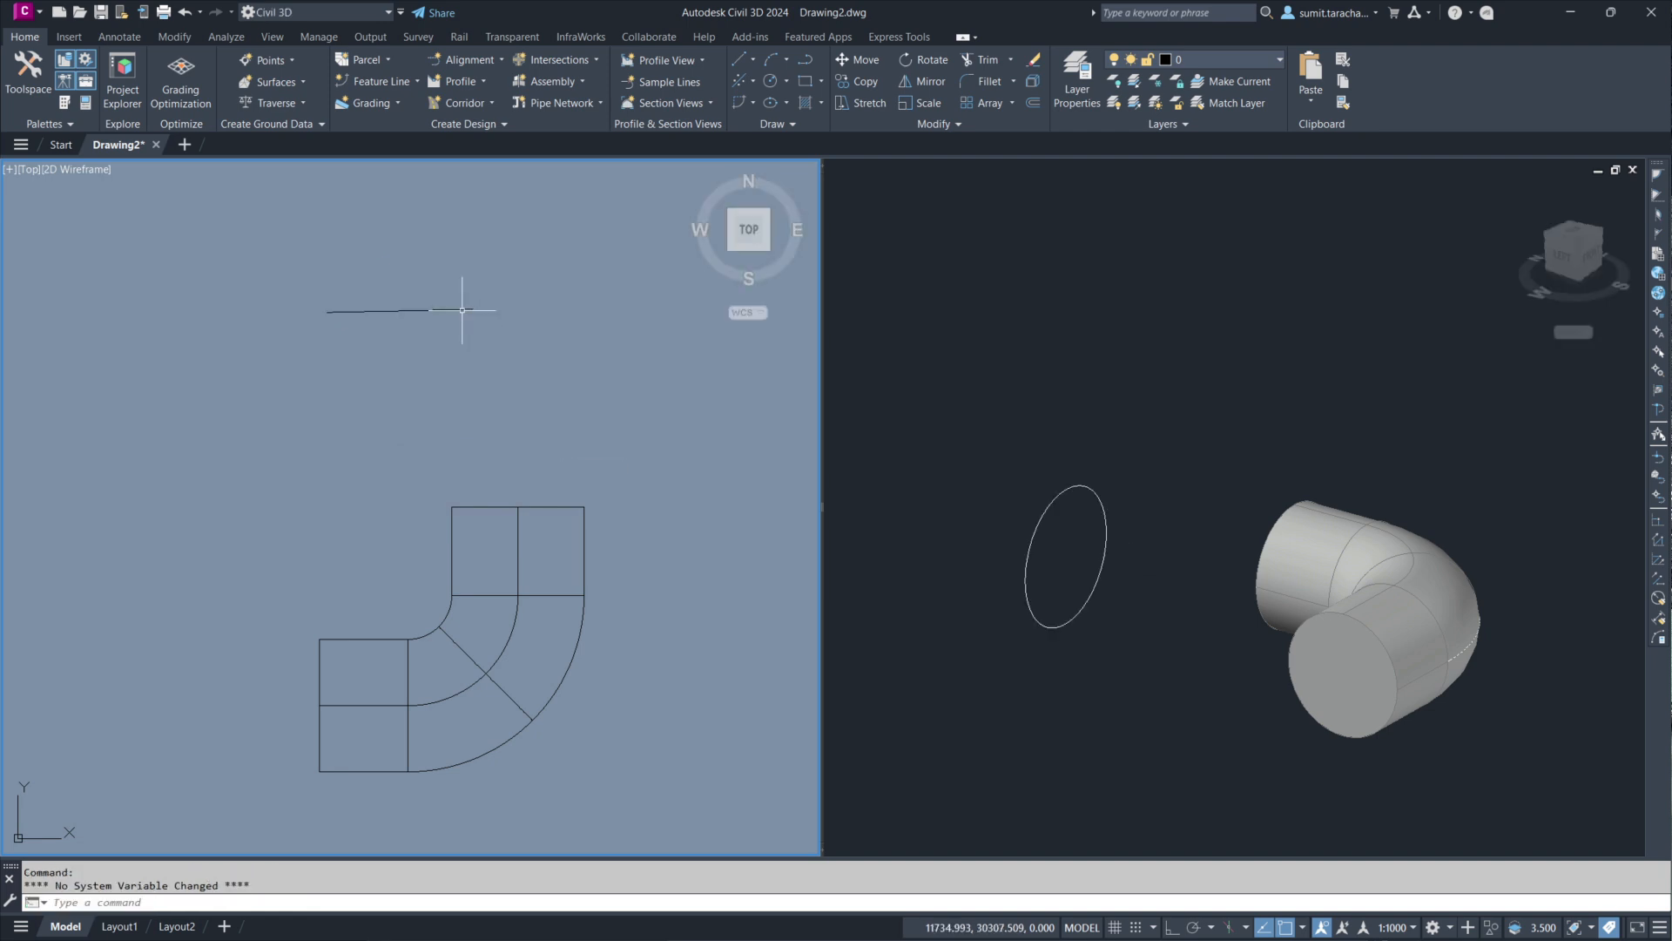
Step: Delete the slightly skewed upright circle above the elbow plan
left_click(451, 309)
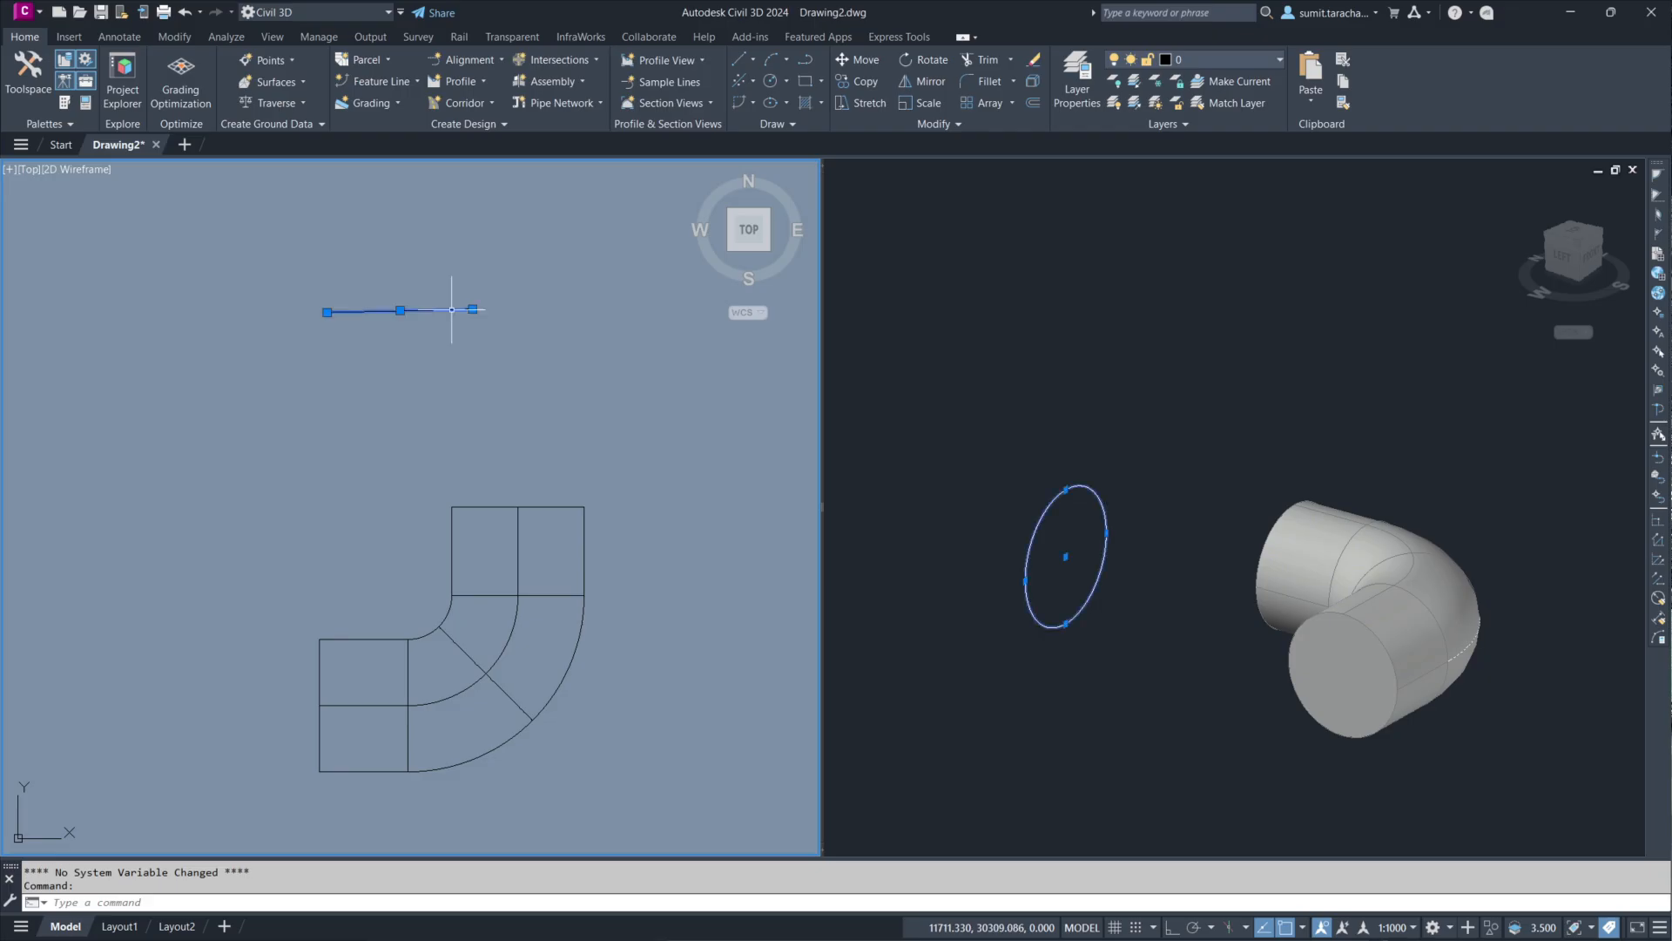
left_click(400, 310)
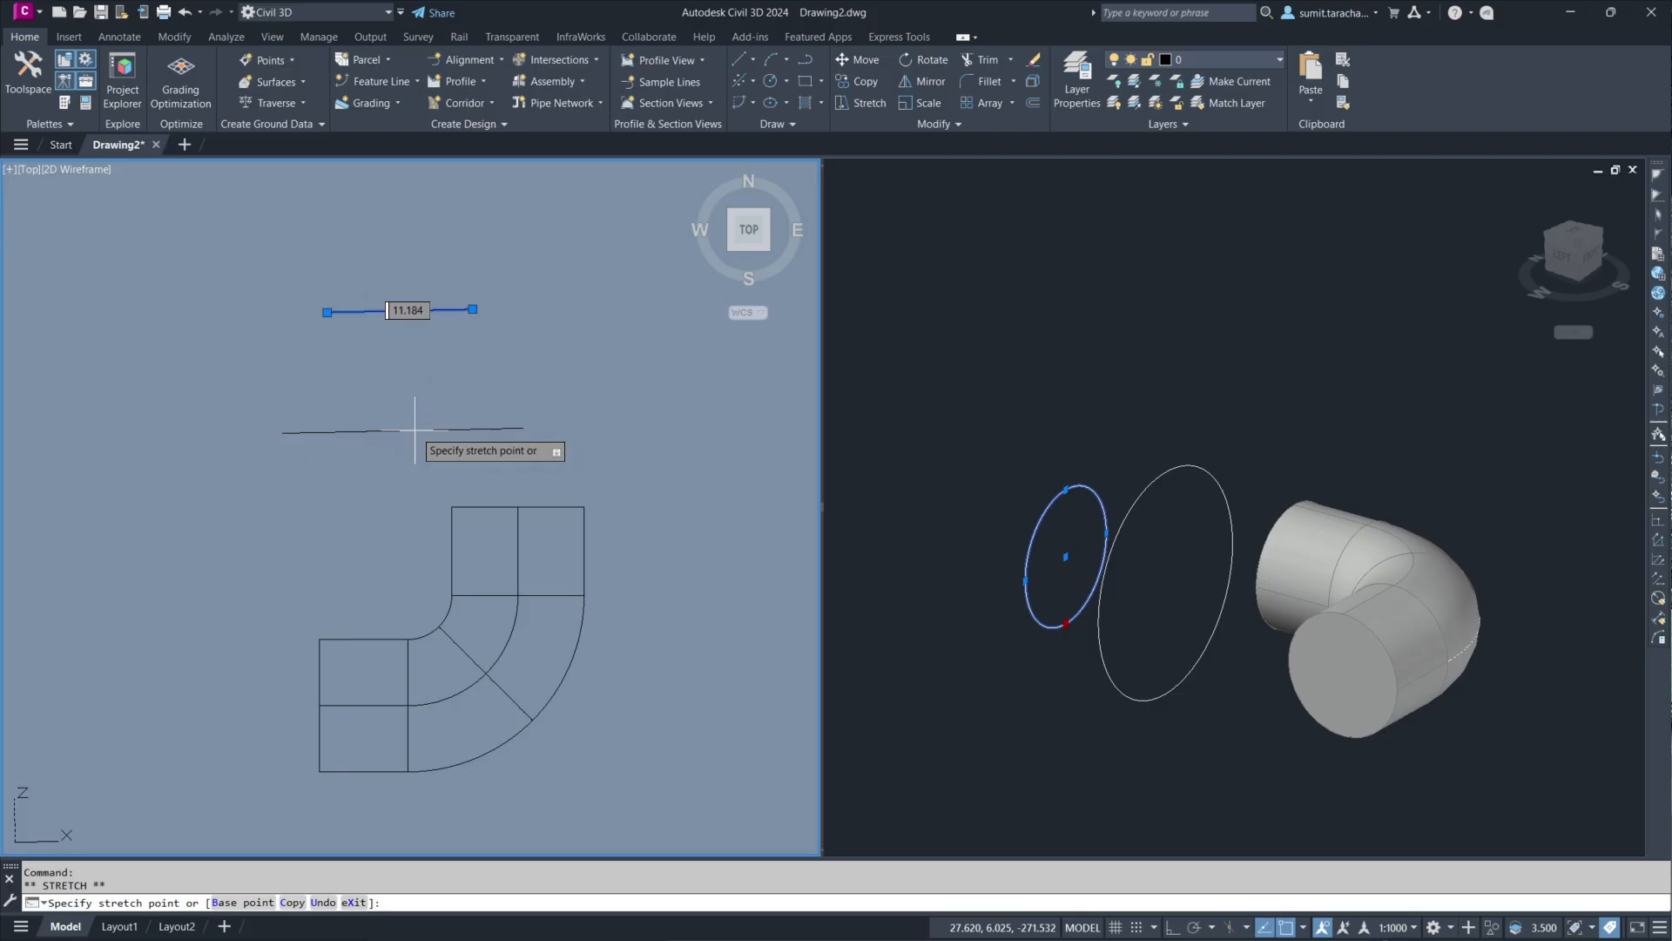
key("Escape")
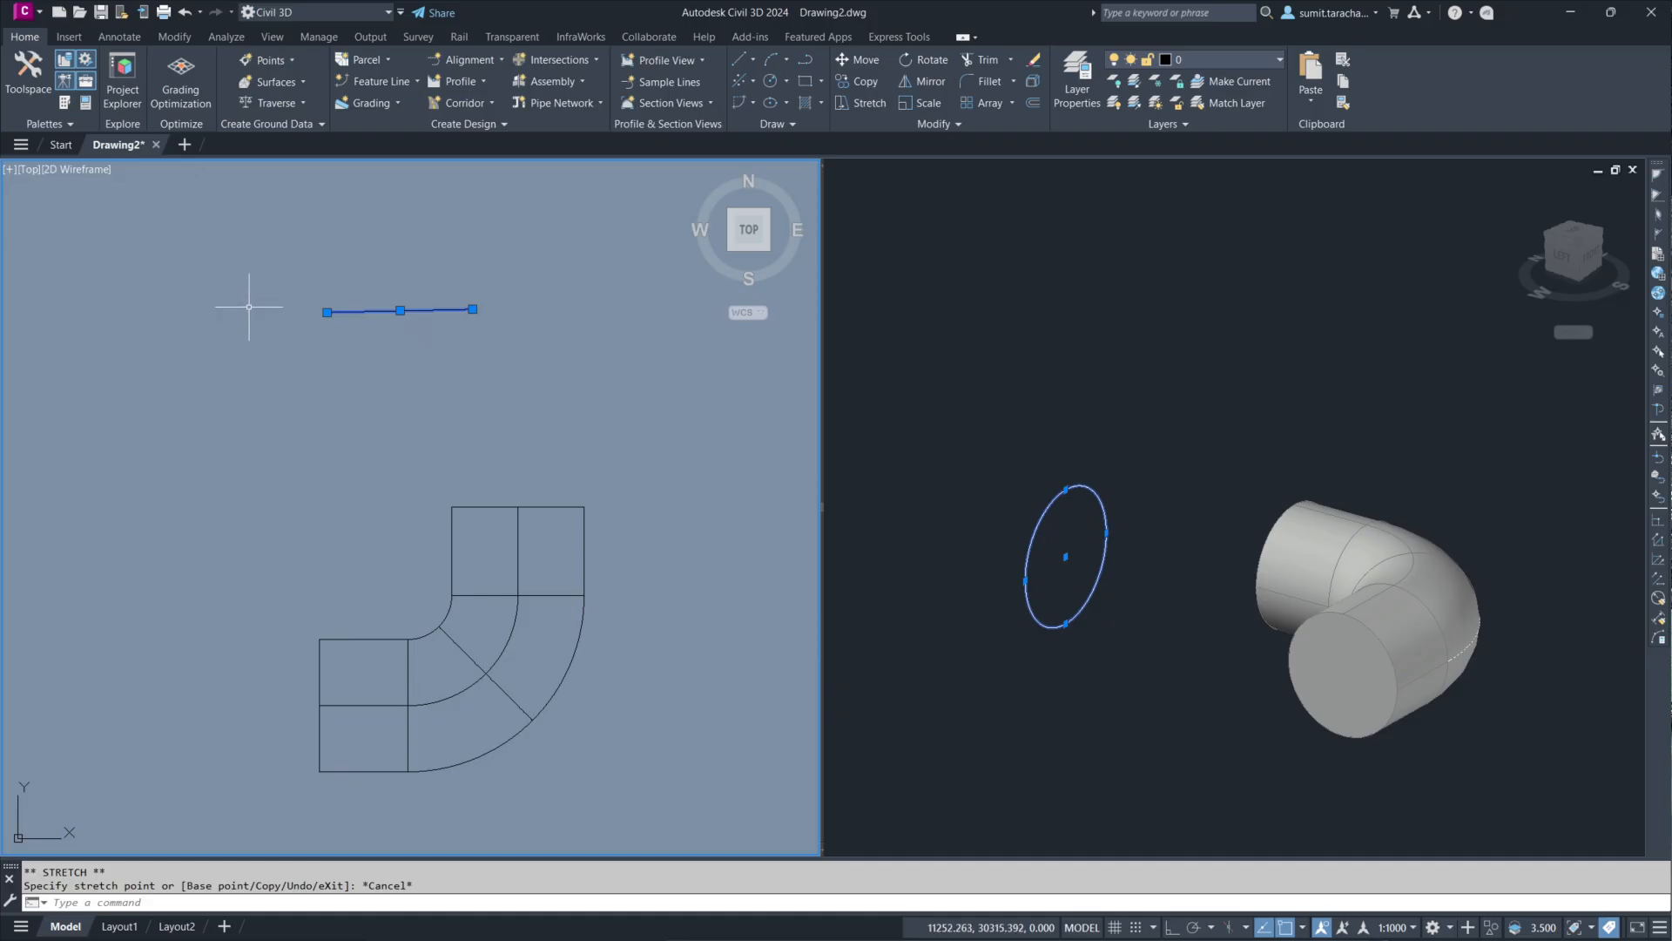
key("Delete")
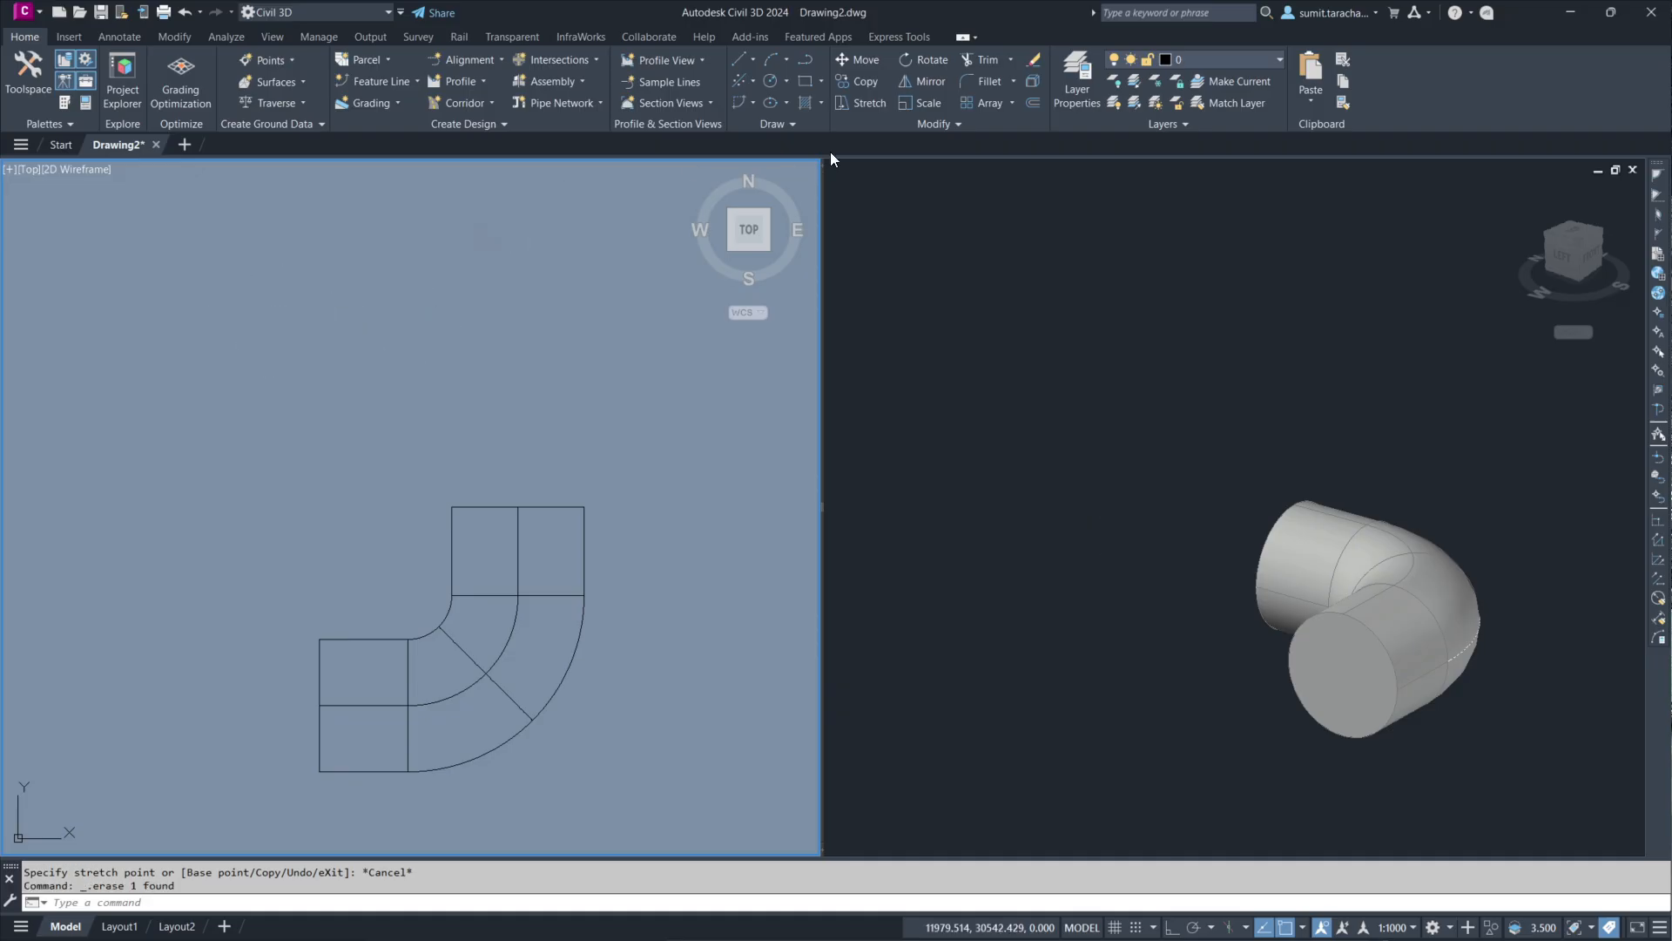
Step: Draw a new circle with a diameter of 330 above the elbow plan in the top view
left_click(771, 81)
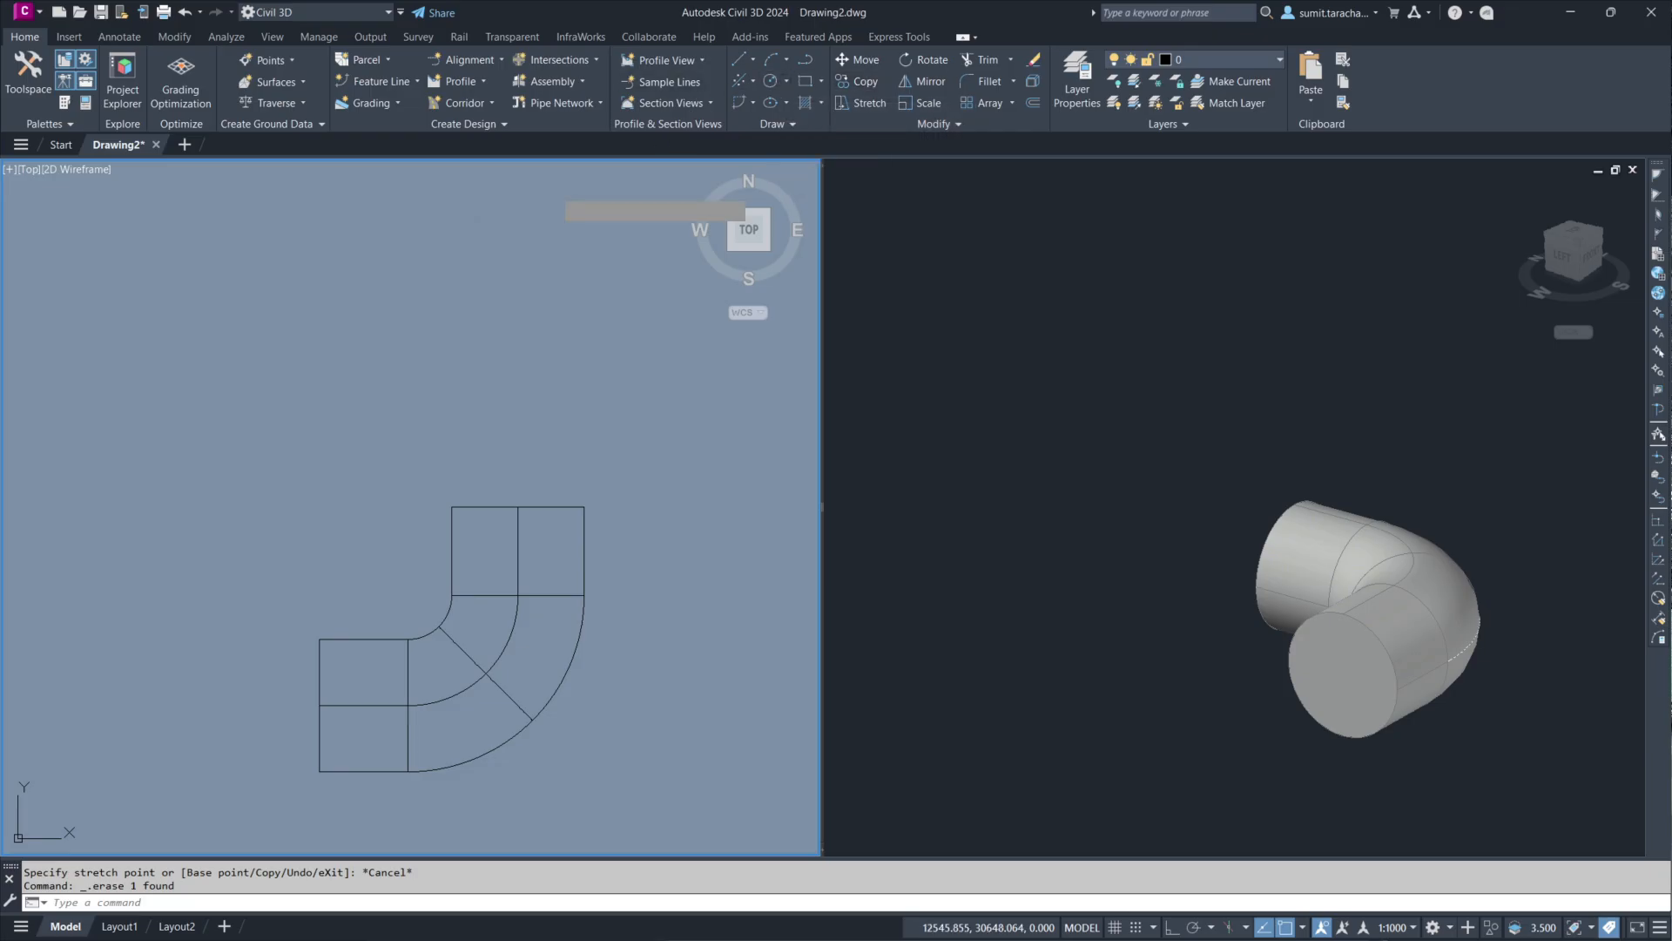
left_click(340, 307)
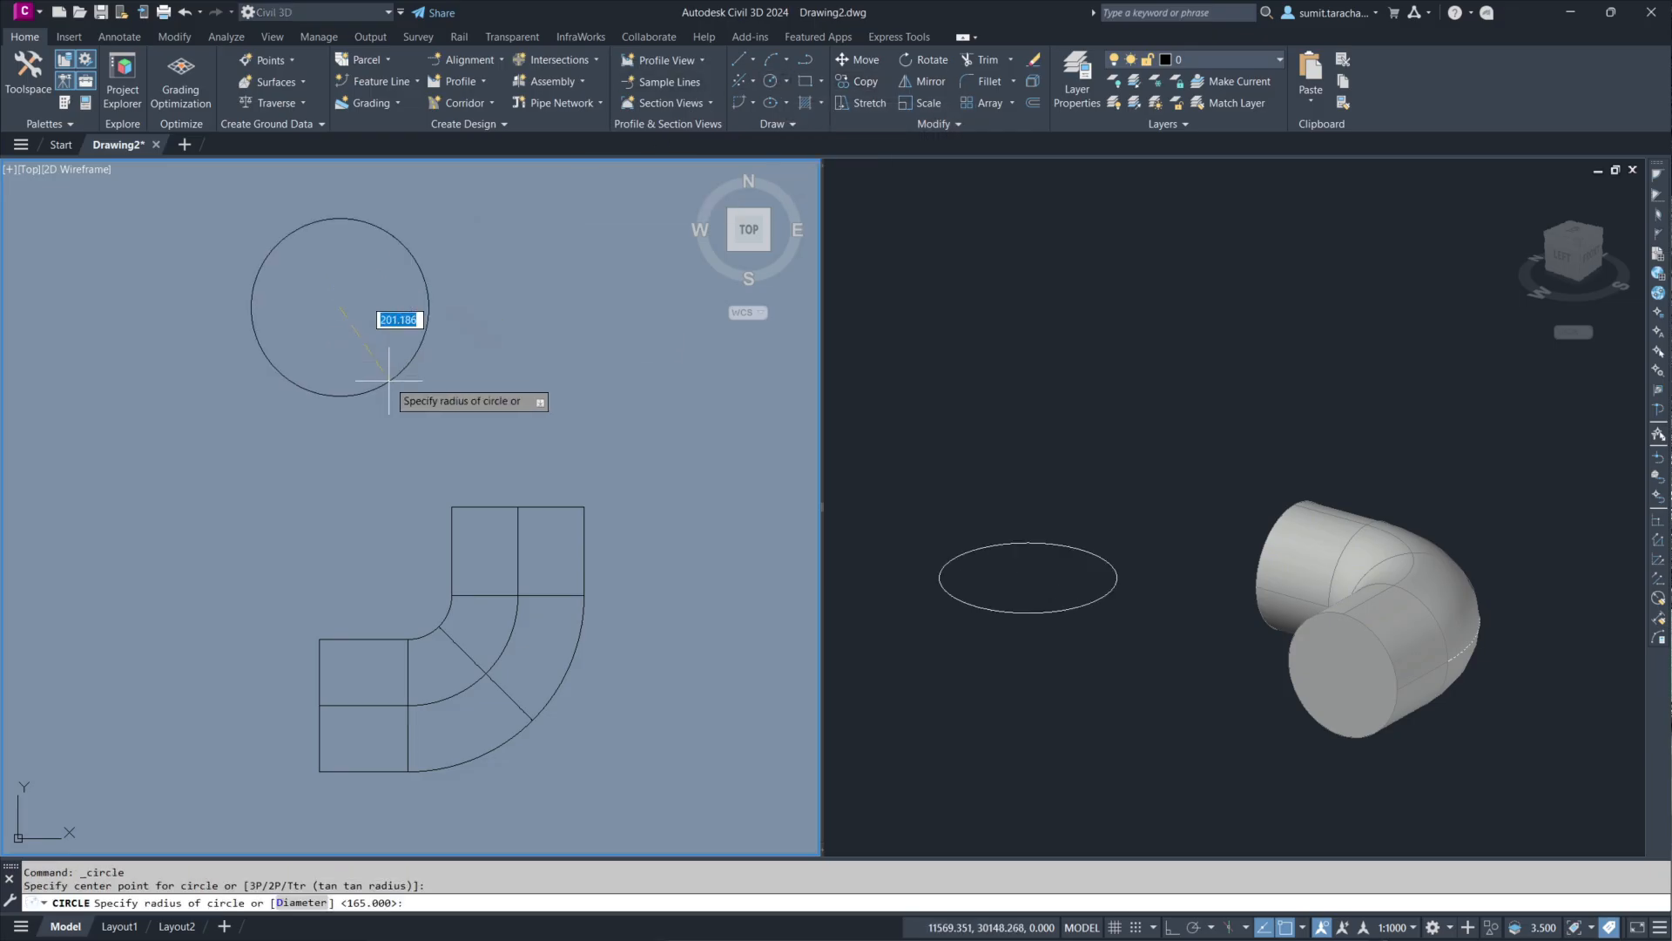
left_click(301, 902)
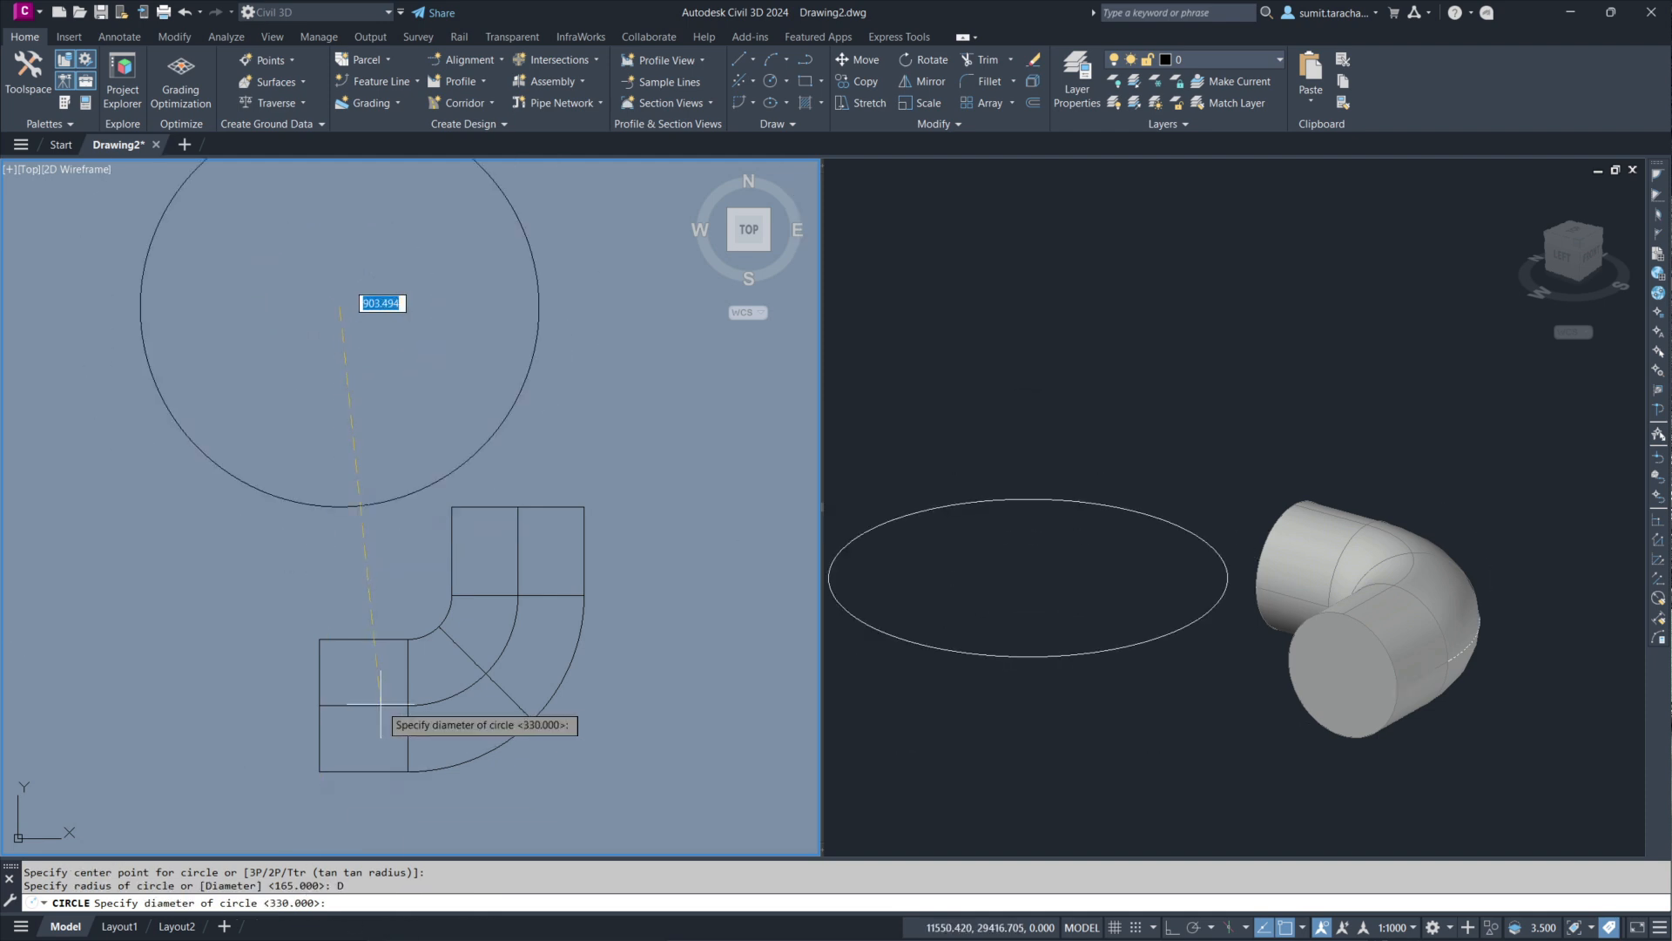
key("Return")
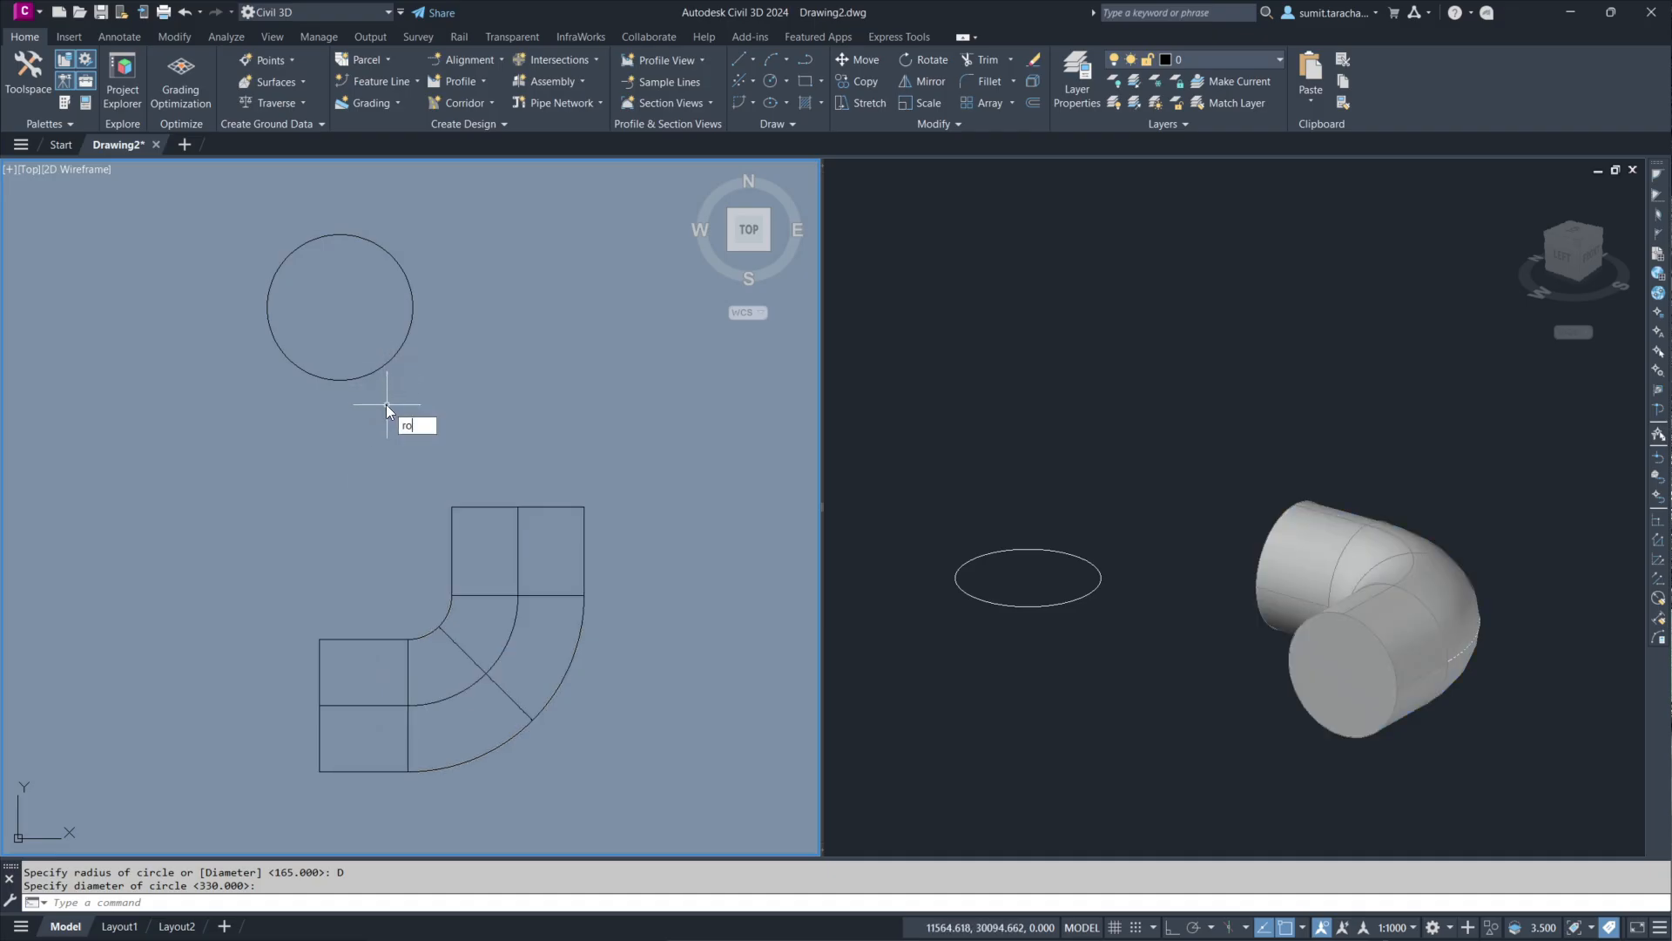
Step: With Ortho on, stand the new circle upright using ROTATE3D about a horizontal two-point axis through its centre, with reference angle 0 and new angle 90
type("ro")
left_click(411, 457)
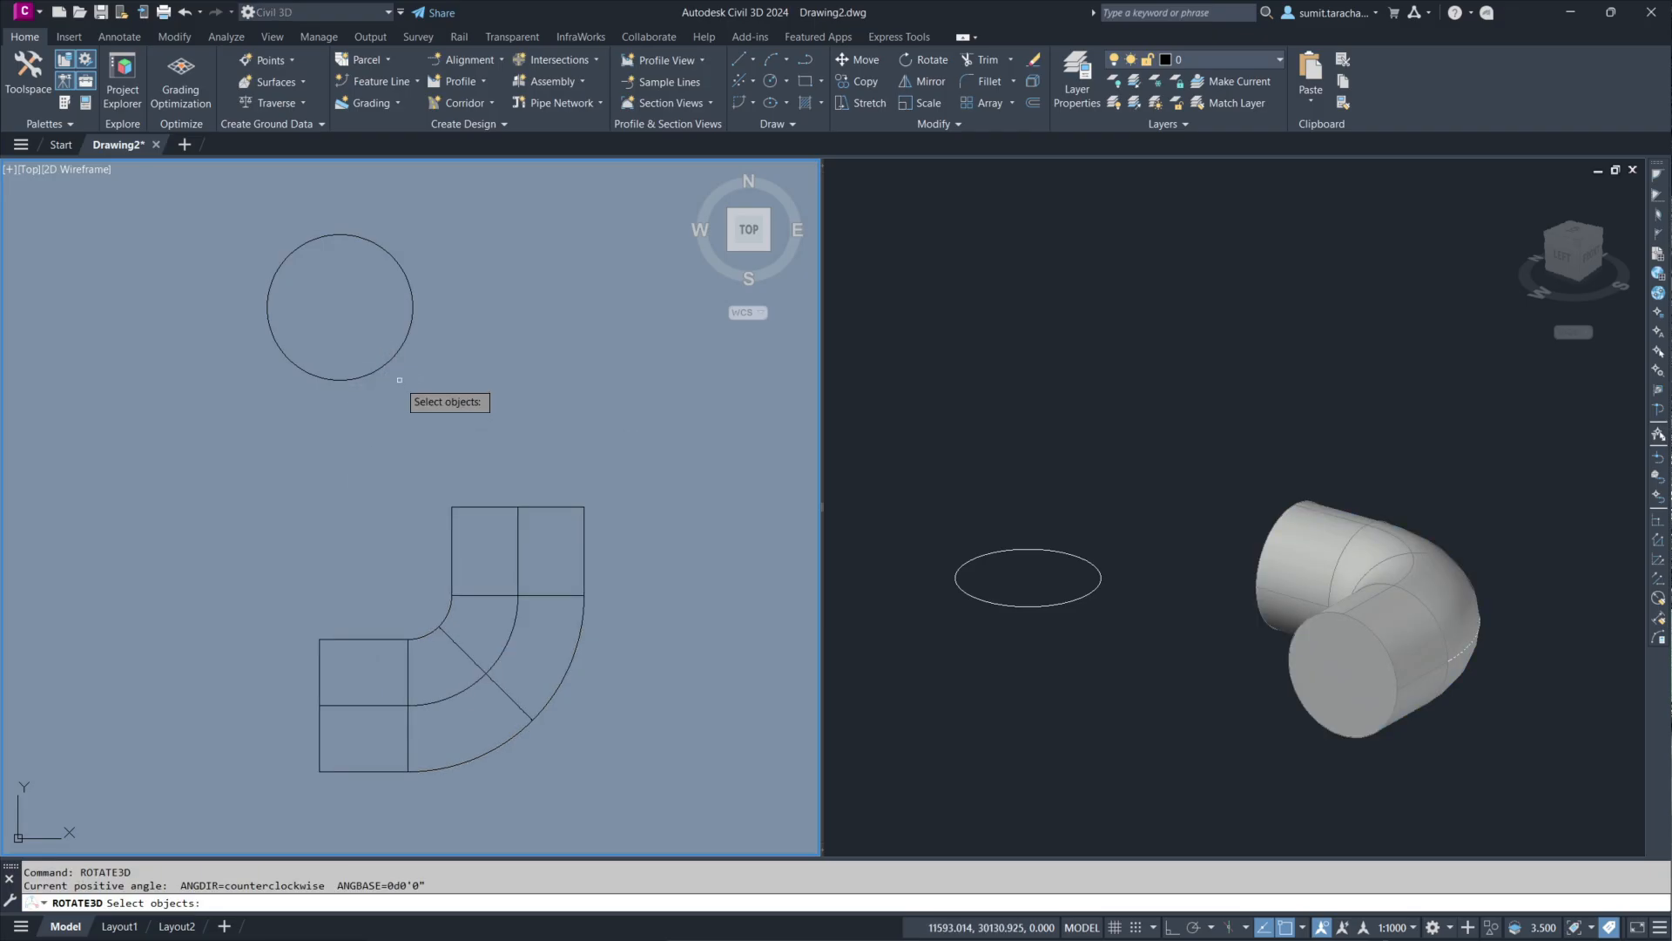
left_click(389, 363)
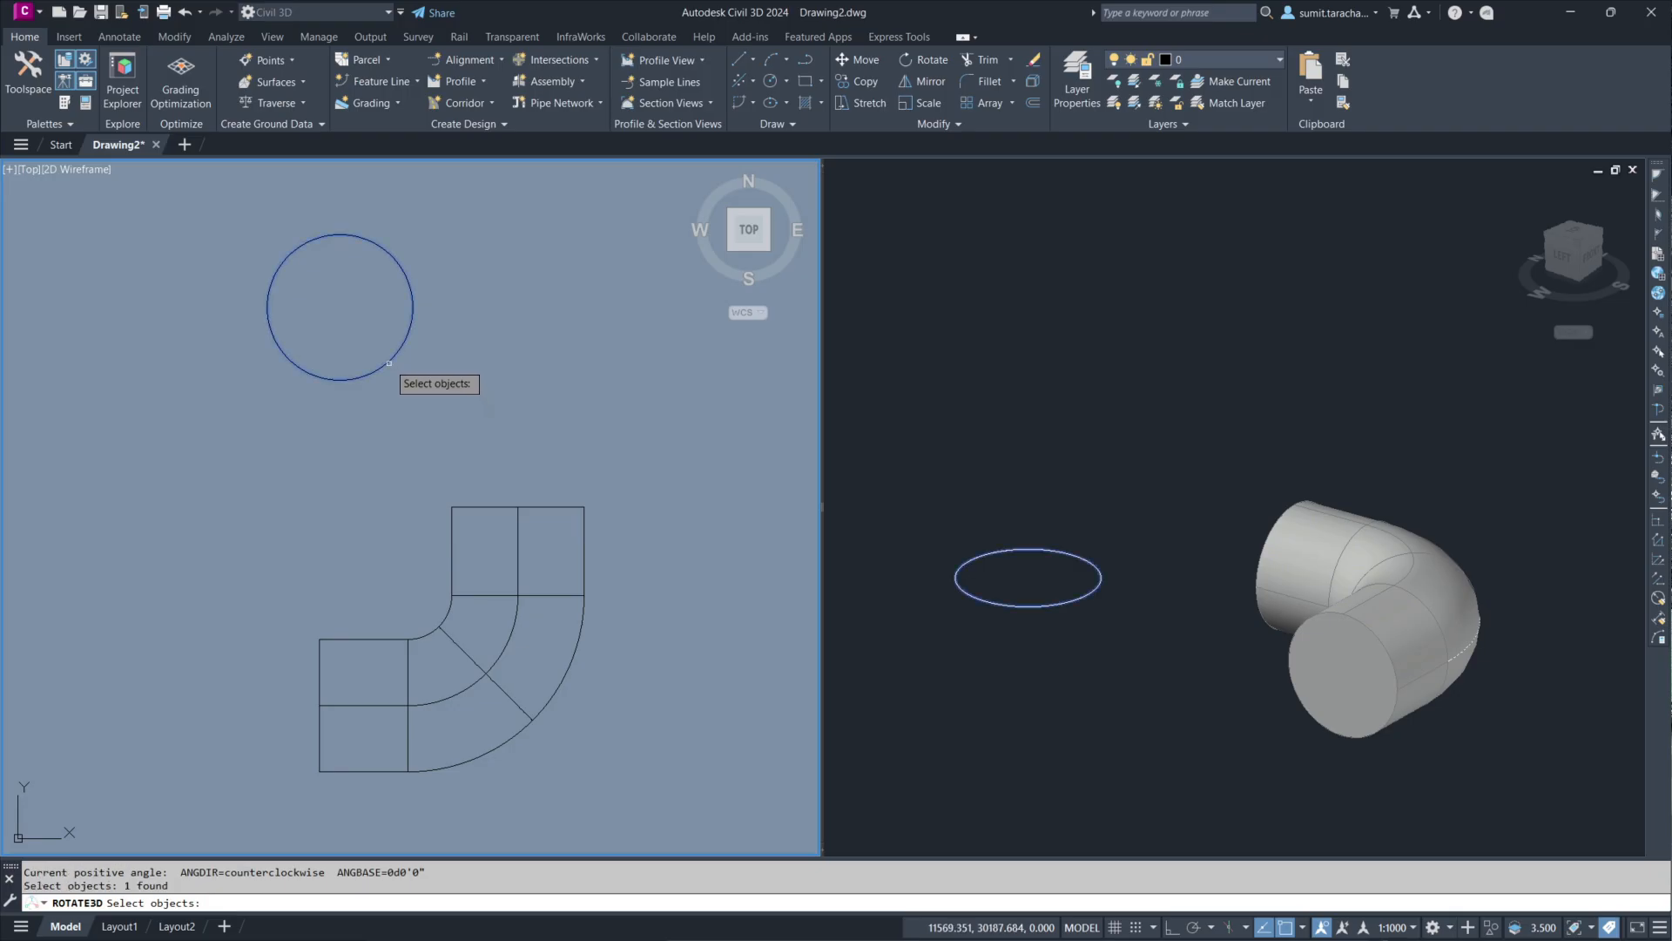
key("Return")
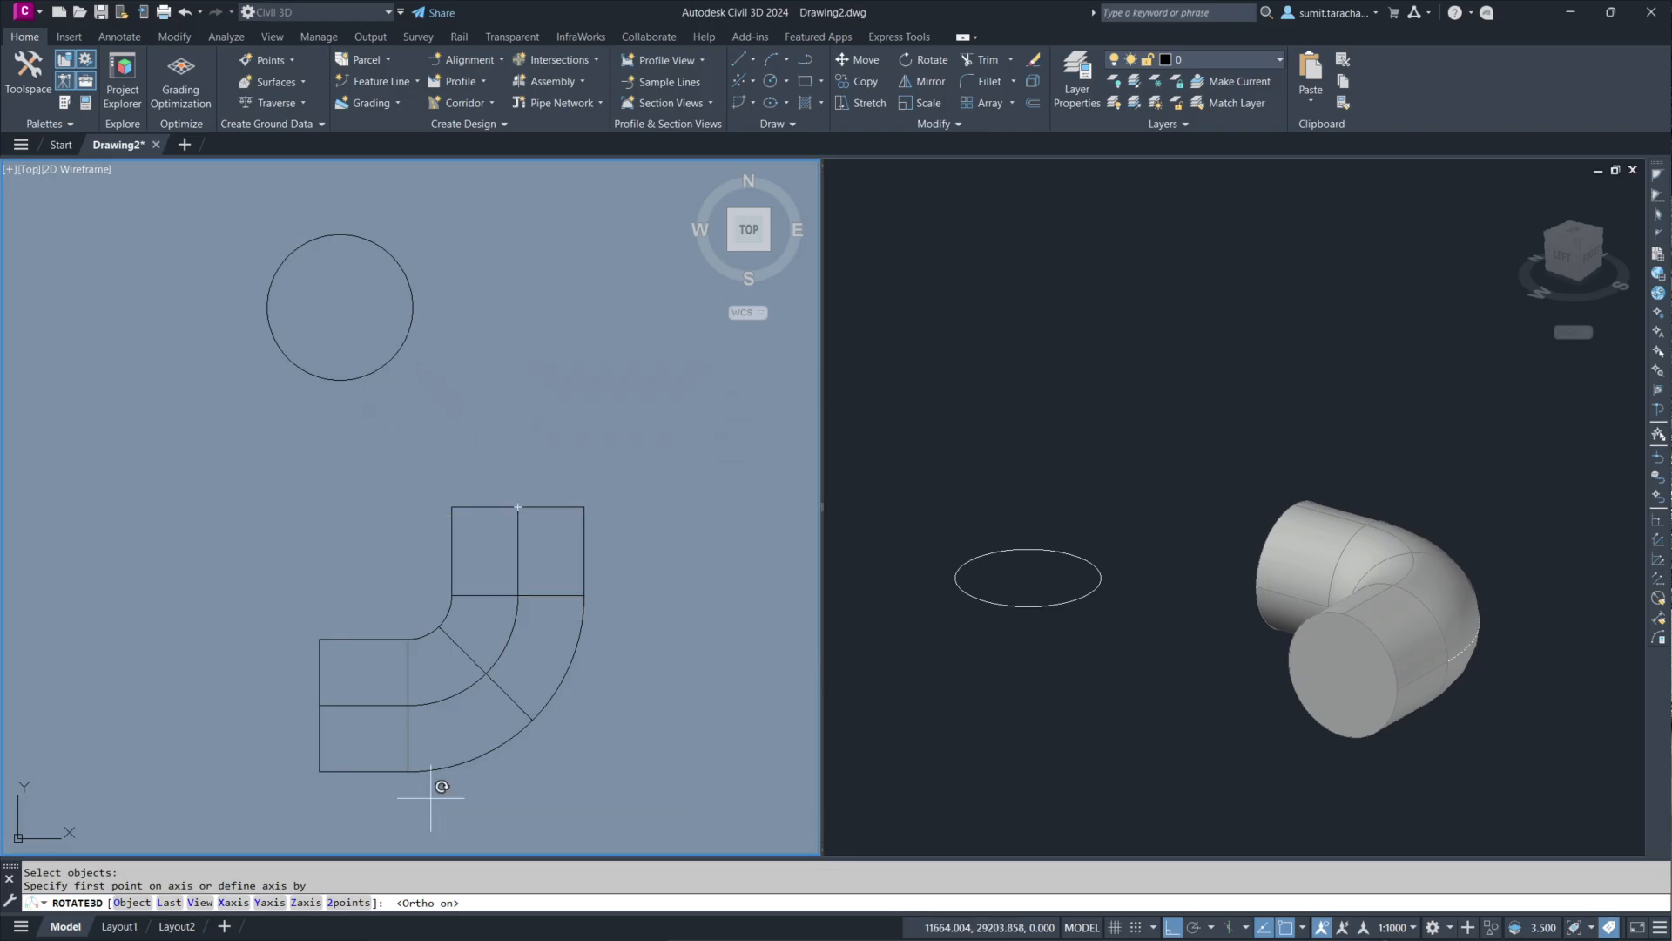
type("2")
key("Return")
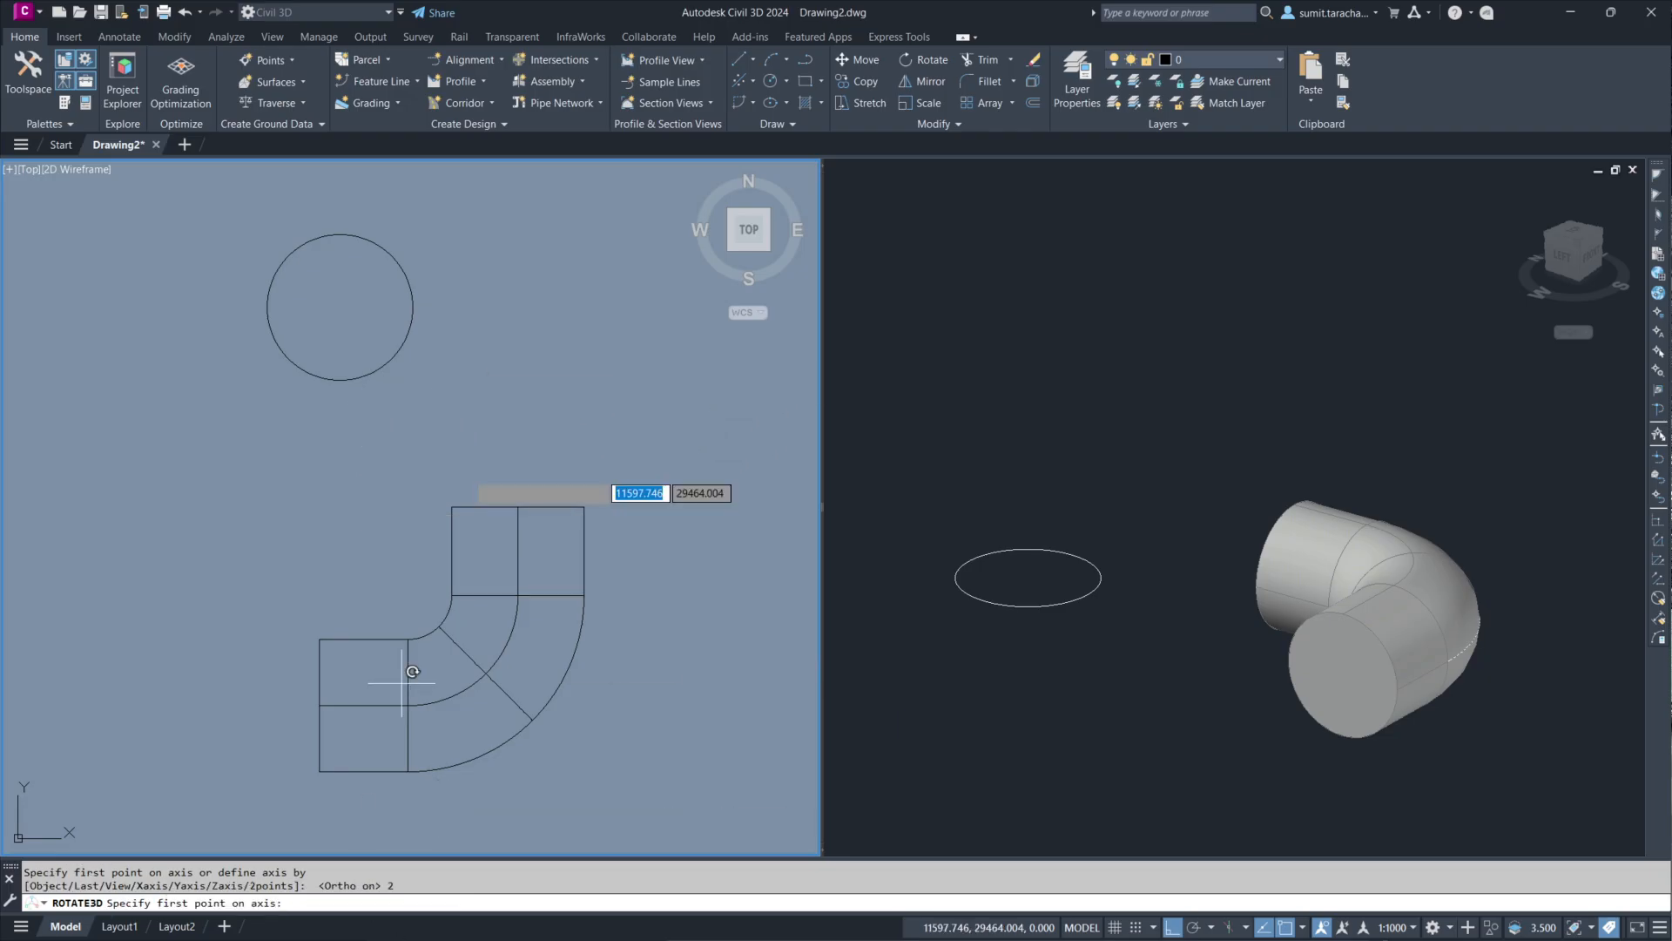
left_click(413, 307)
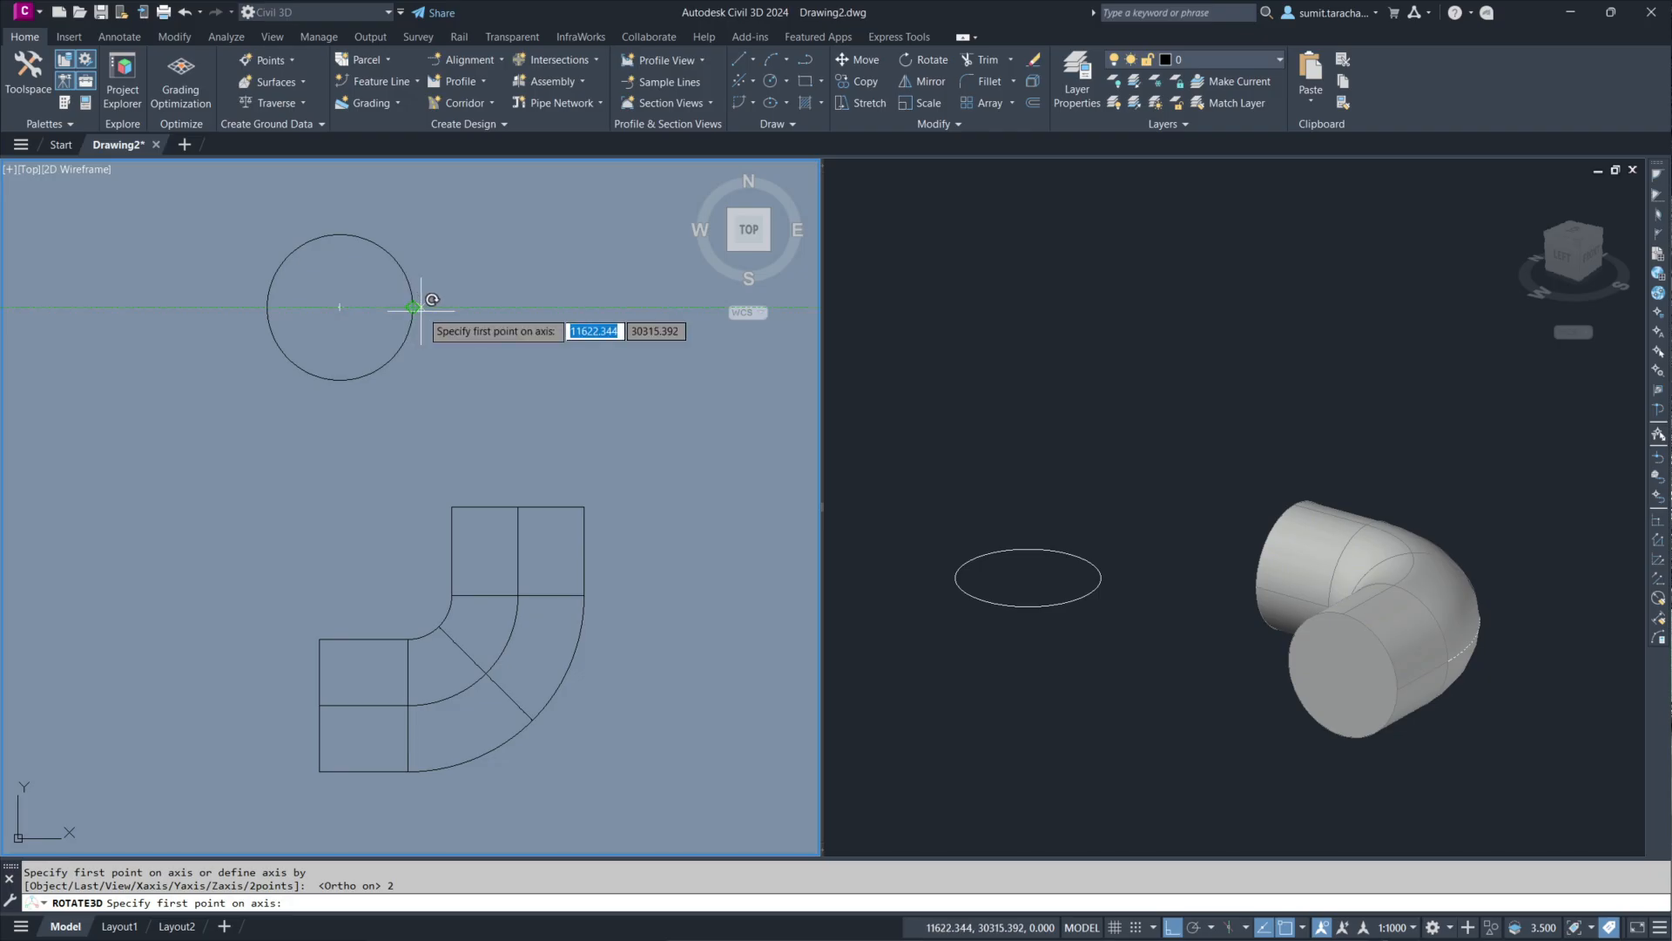
left_click(193, 292)
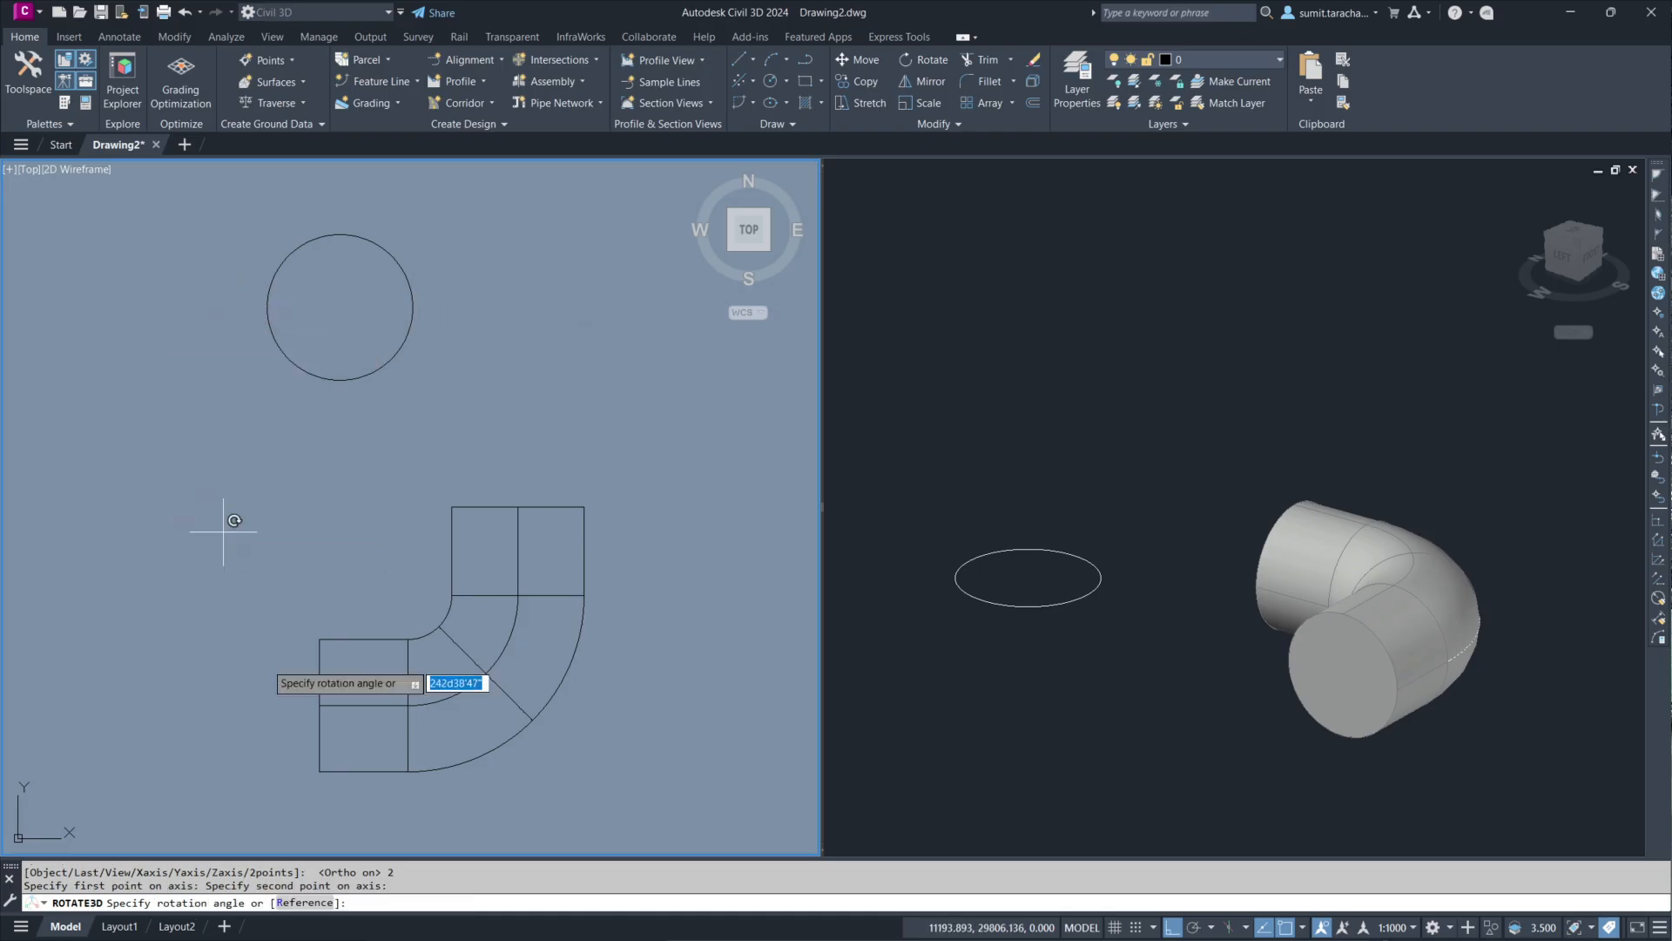
left_click(304, 902)
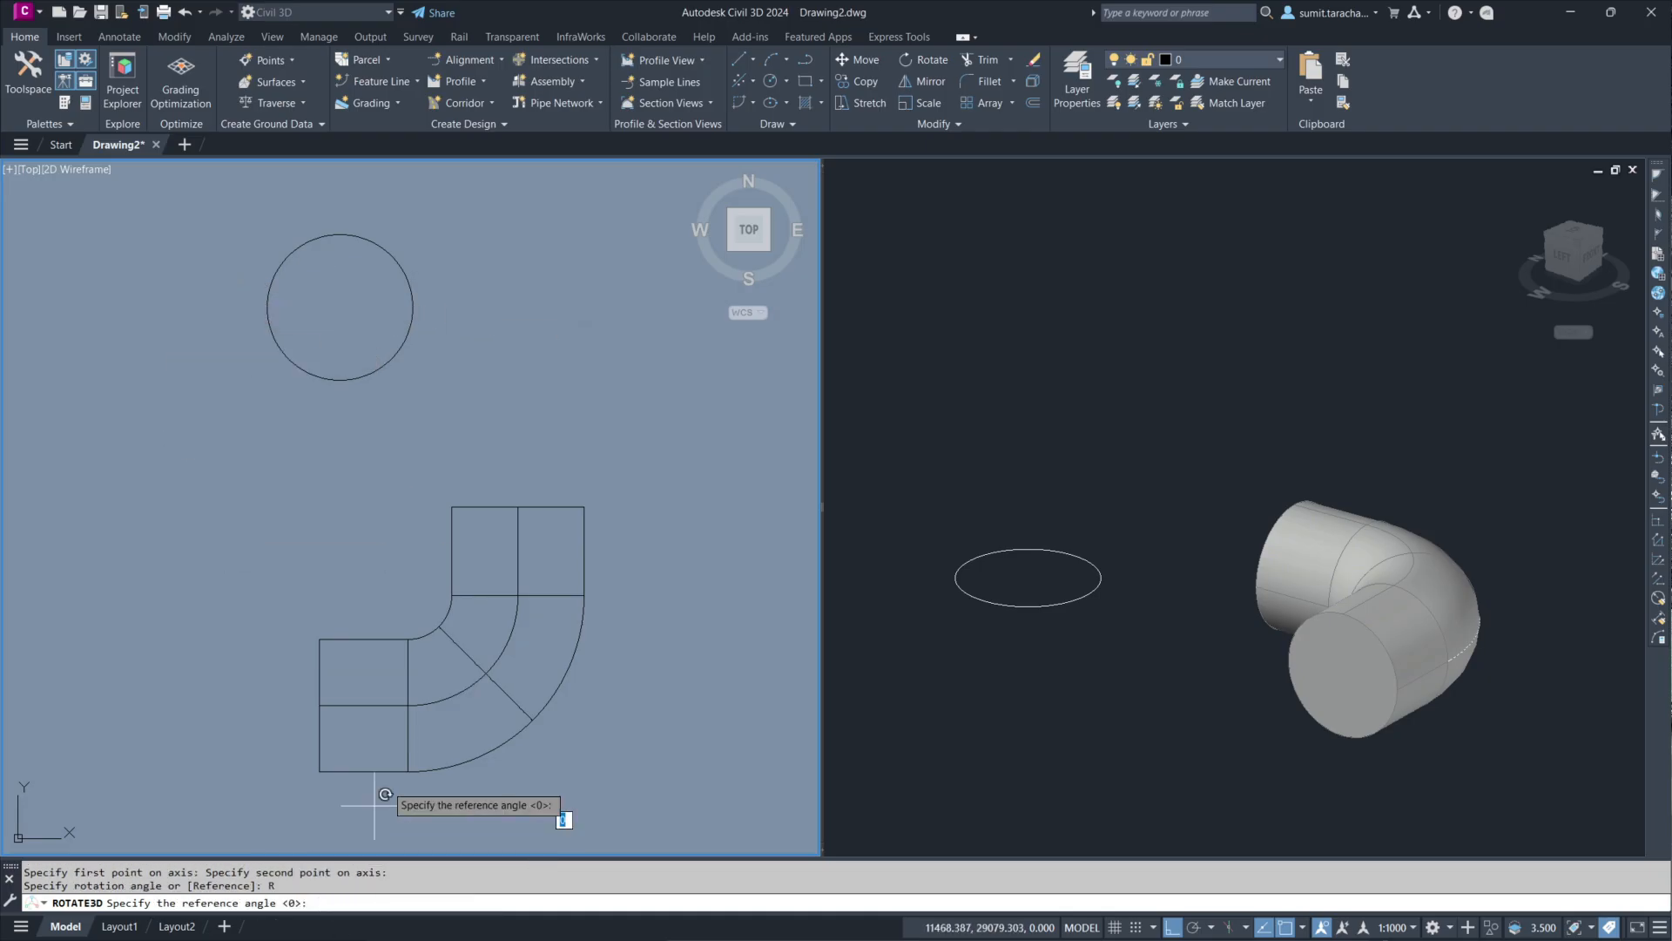
key("Return")
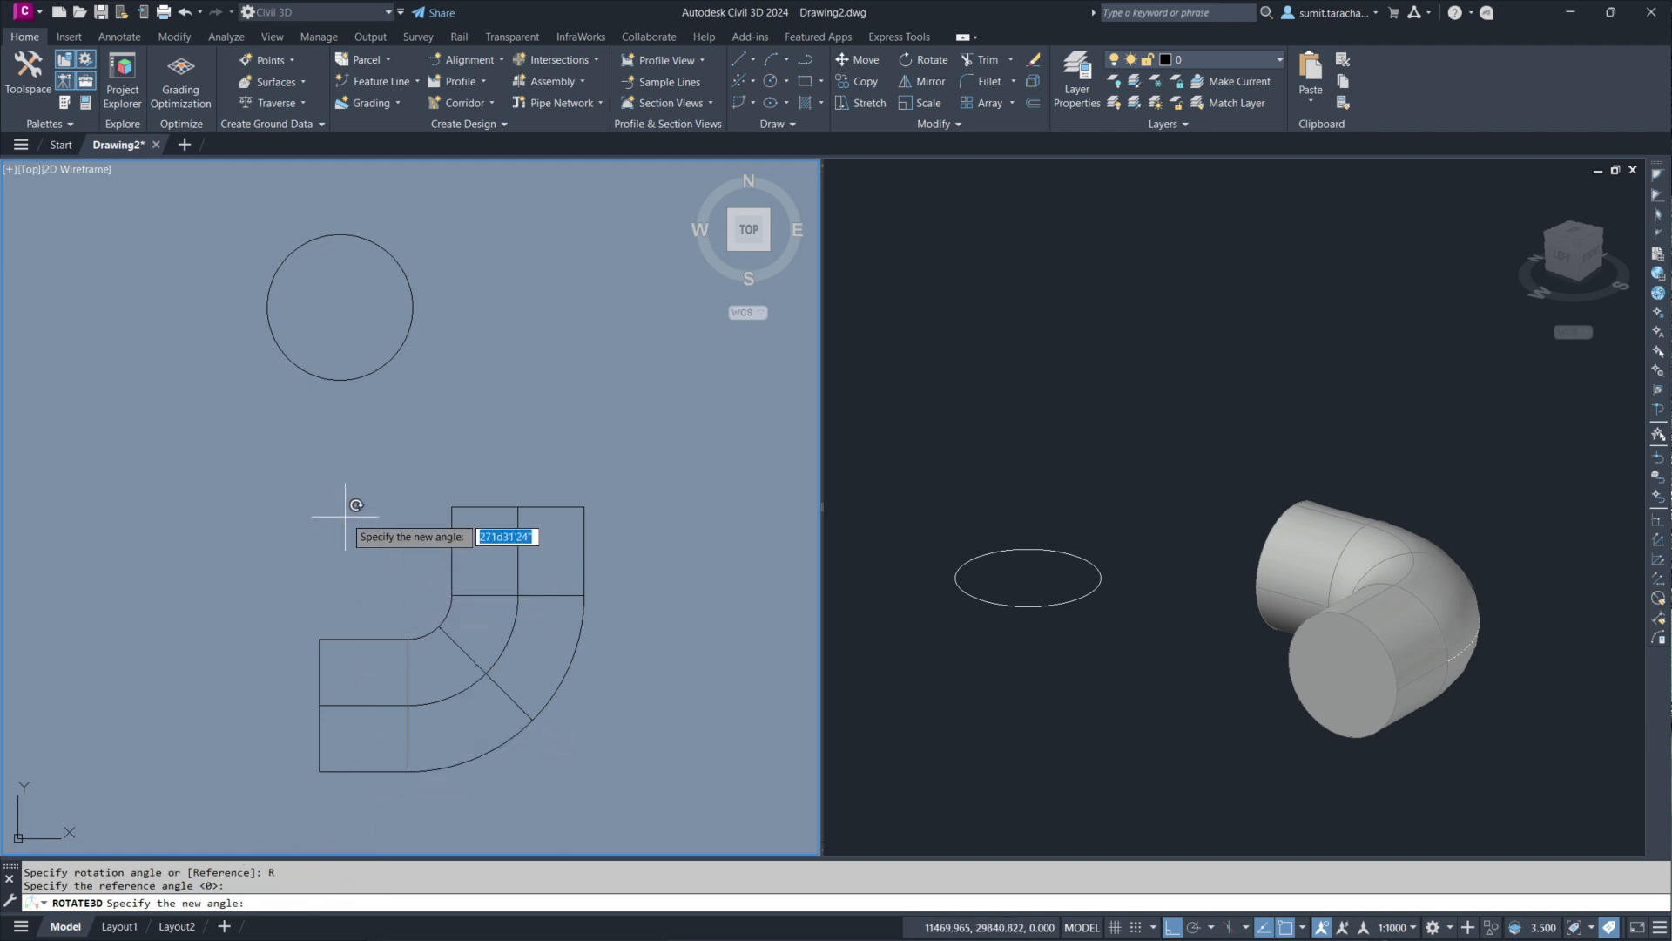
type("90")
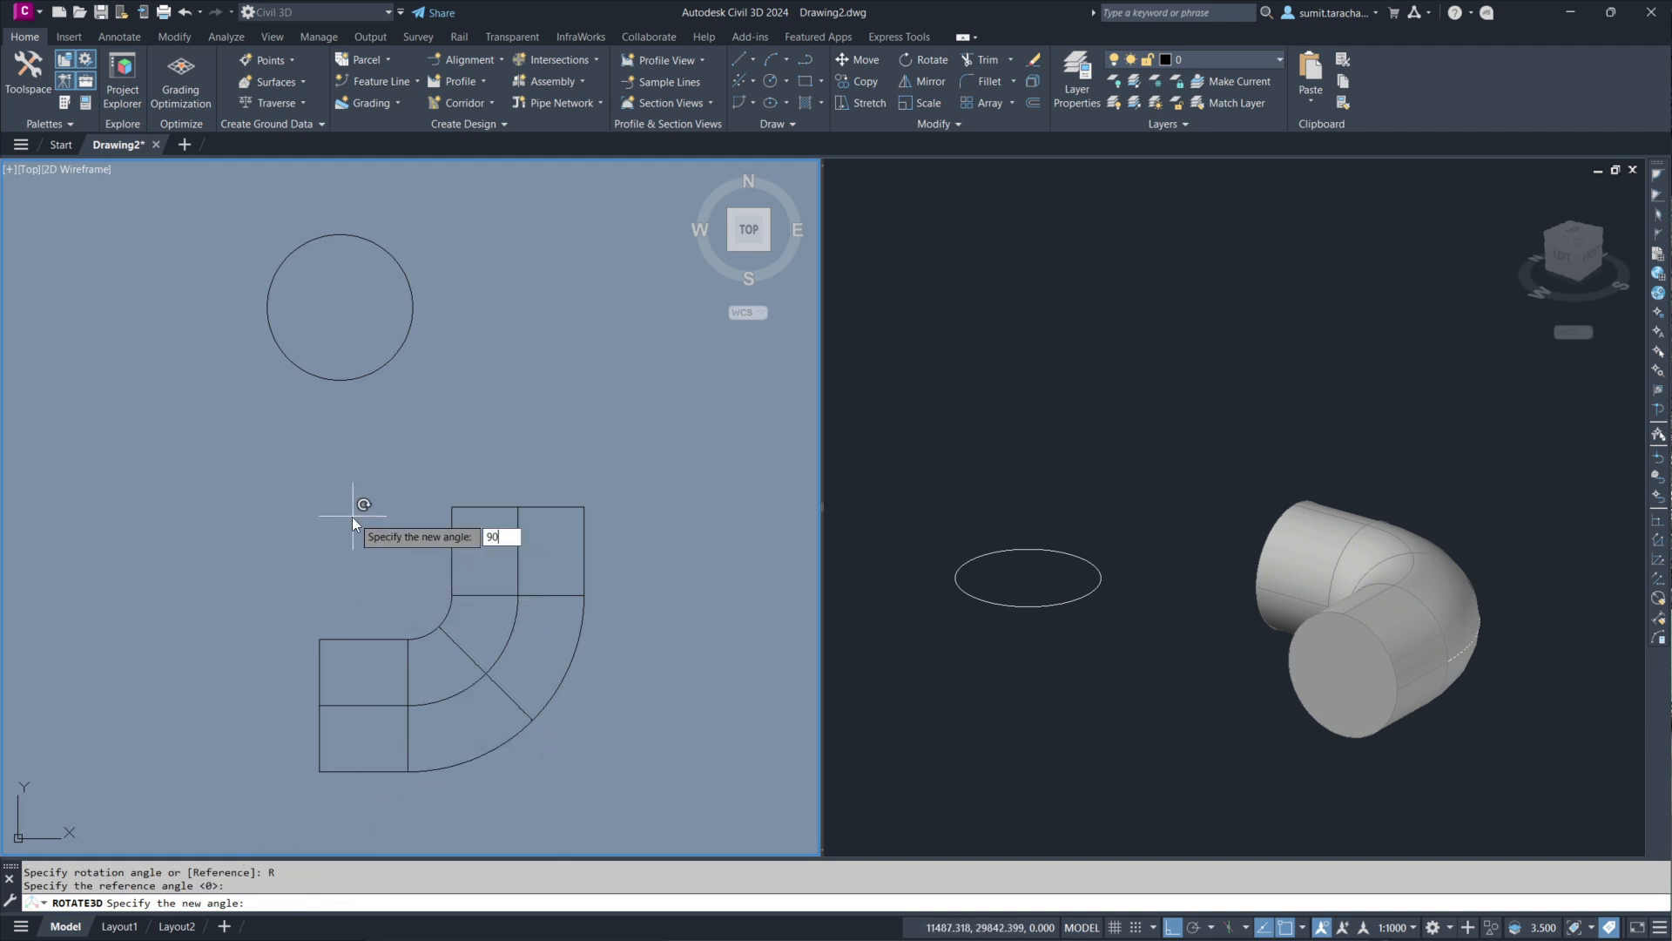
key("Return")
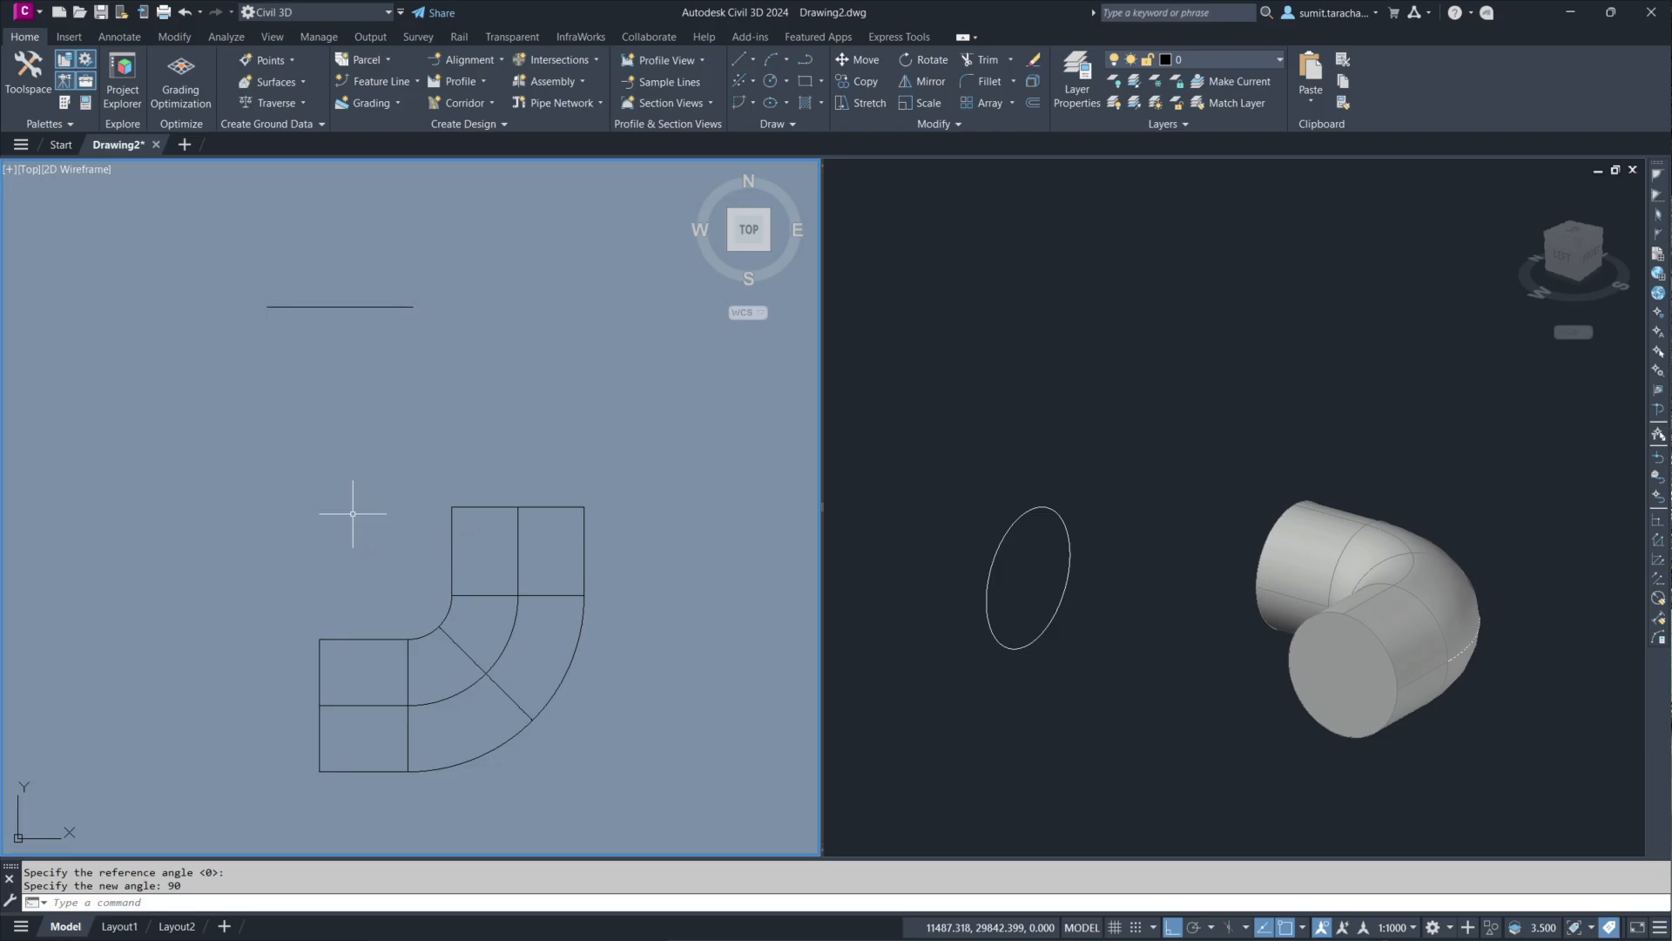
left_click(372, 305)
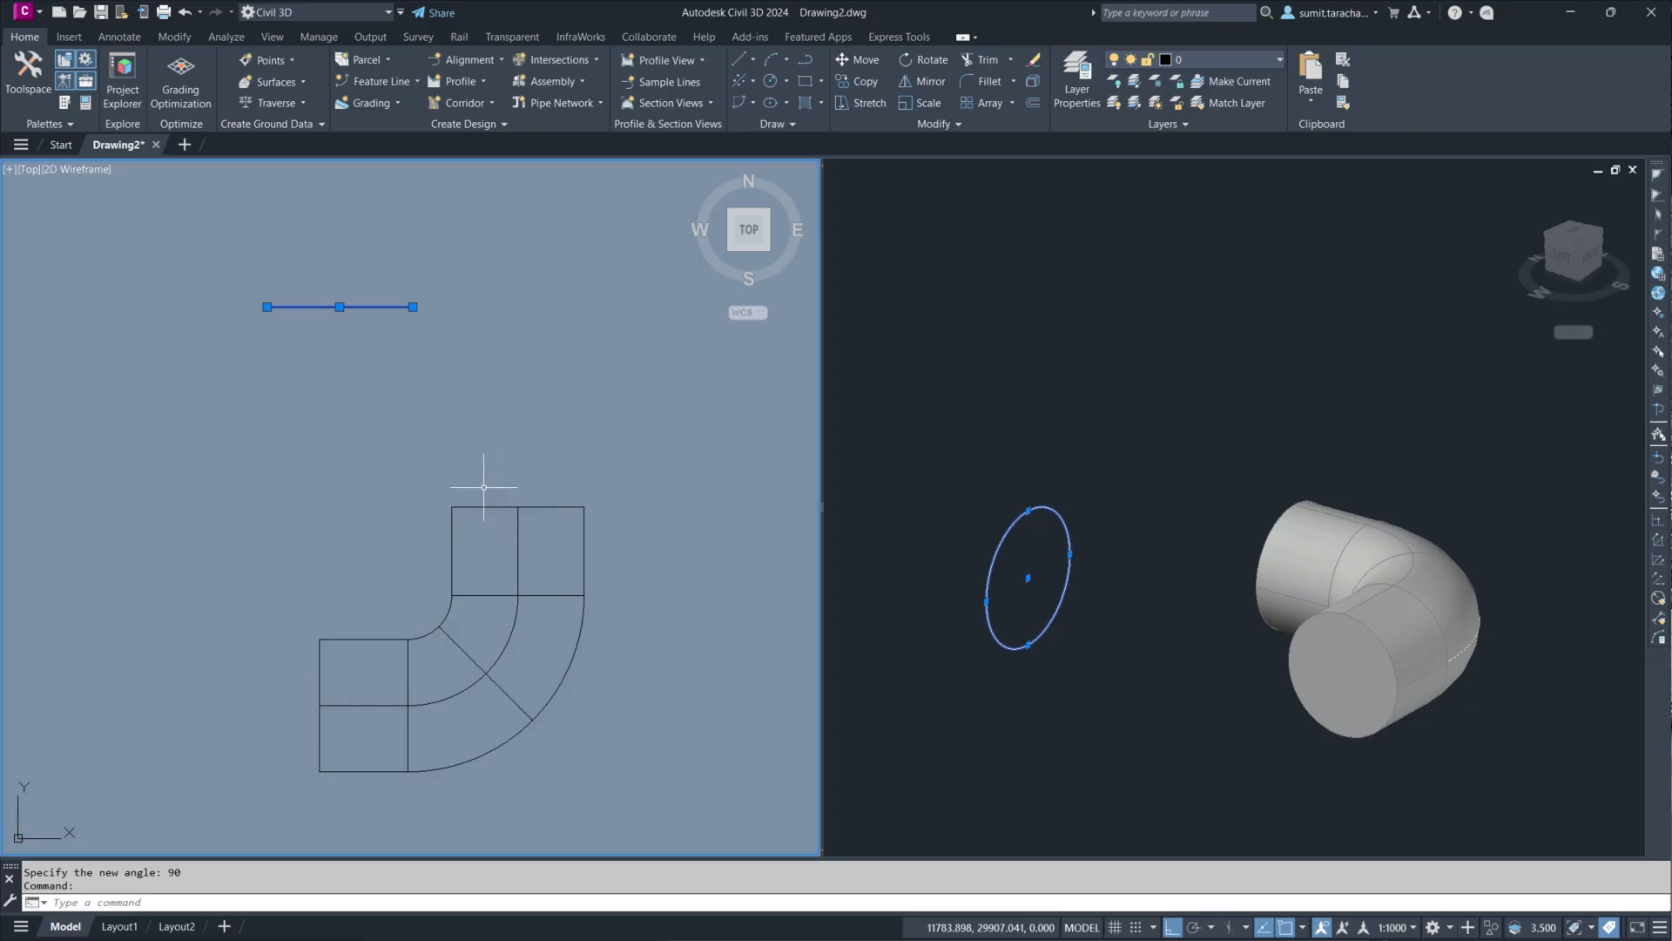
left_click(474, 353)
key("Escape")
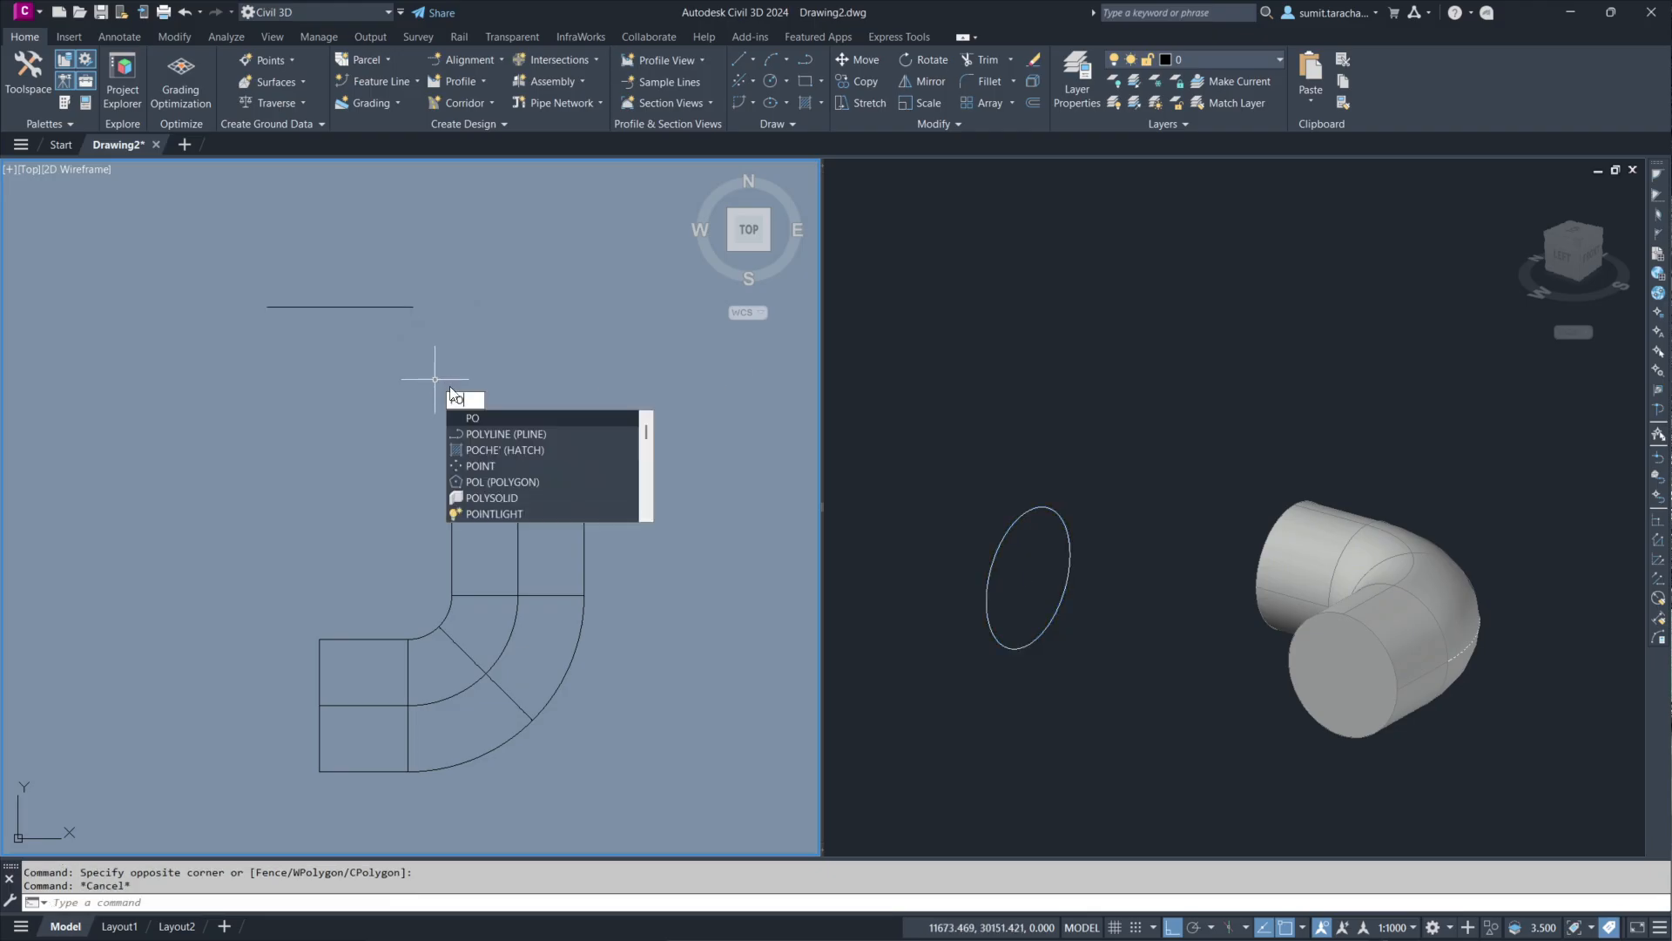
Step: Draw a polyline 15 long straight up from the centre-line's end on the elbow's upper straight end
left_click(484, 434)
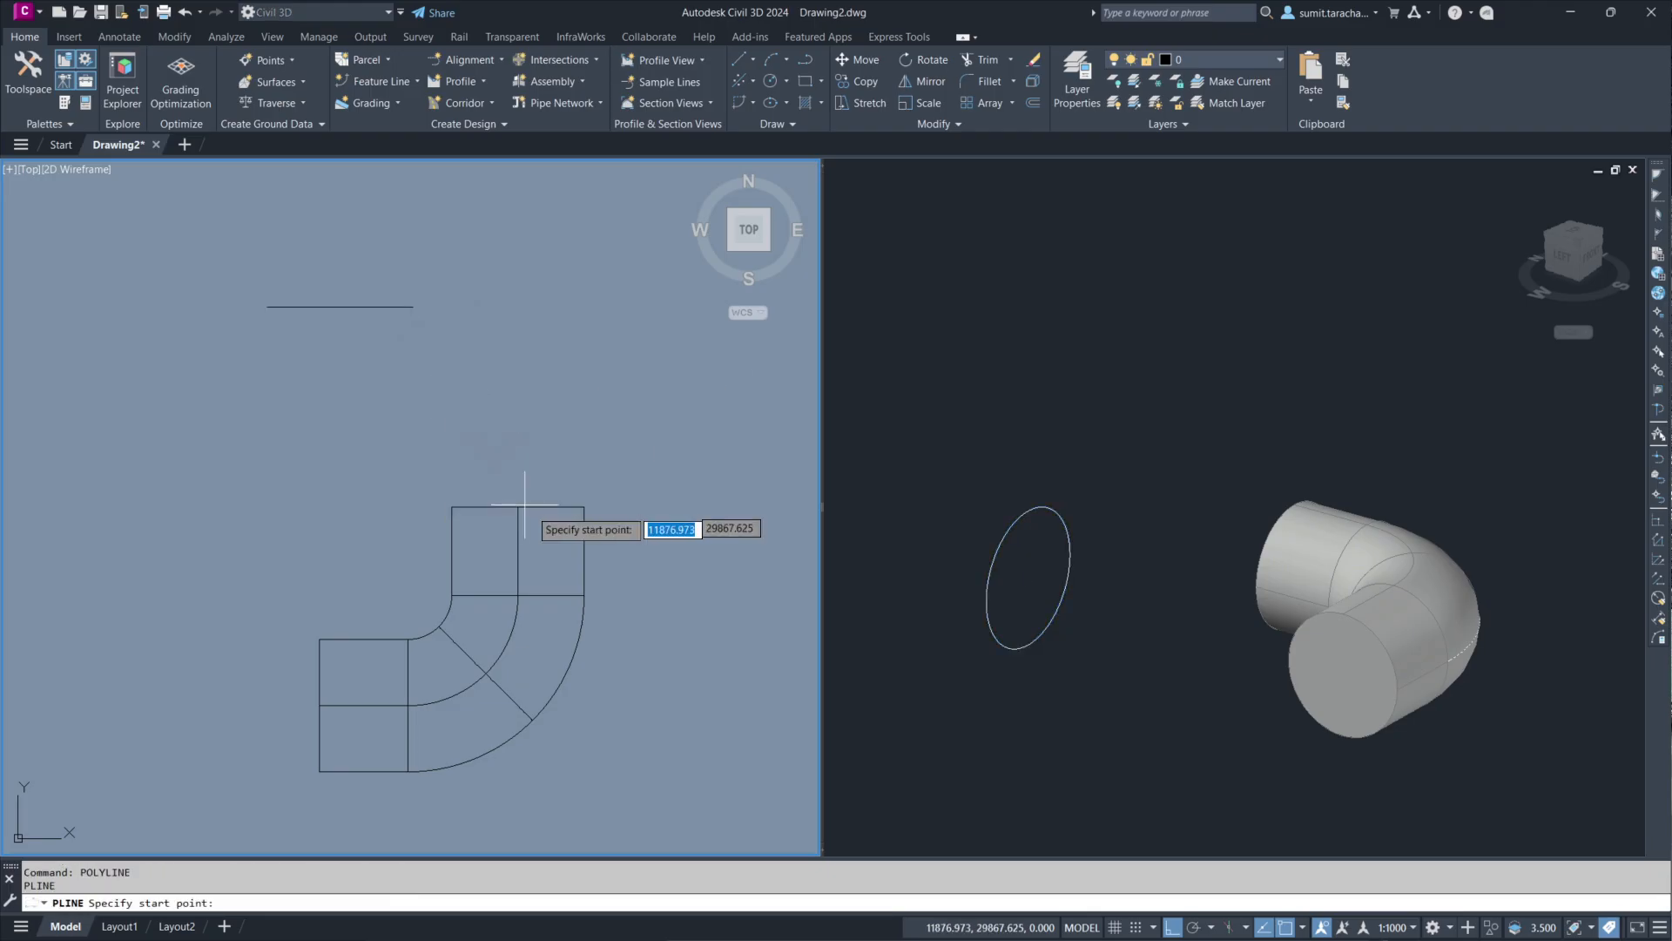
scroll(513, 501, "up", 5)
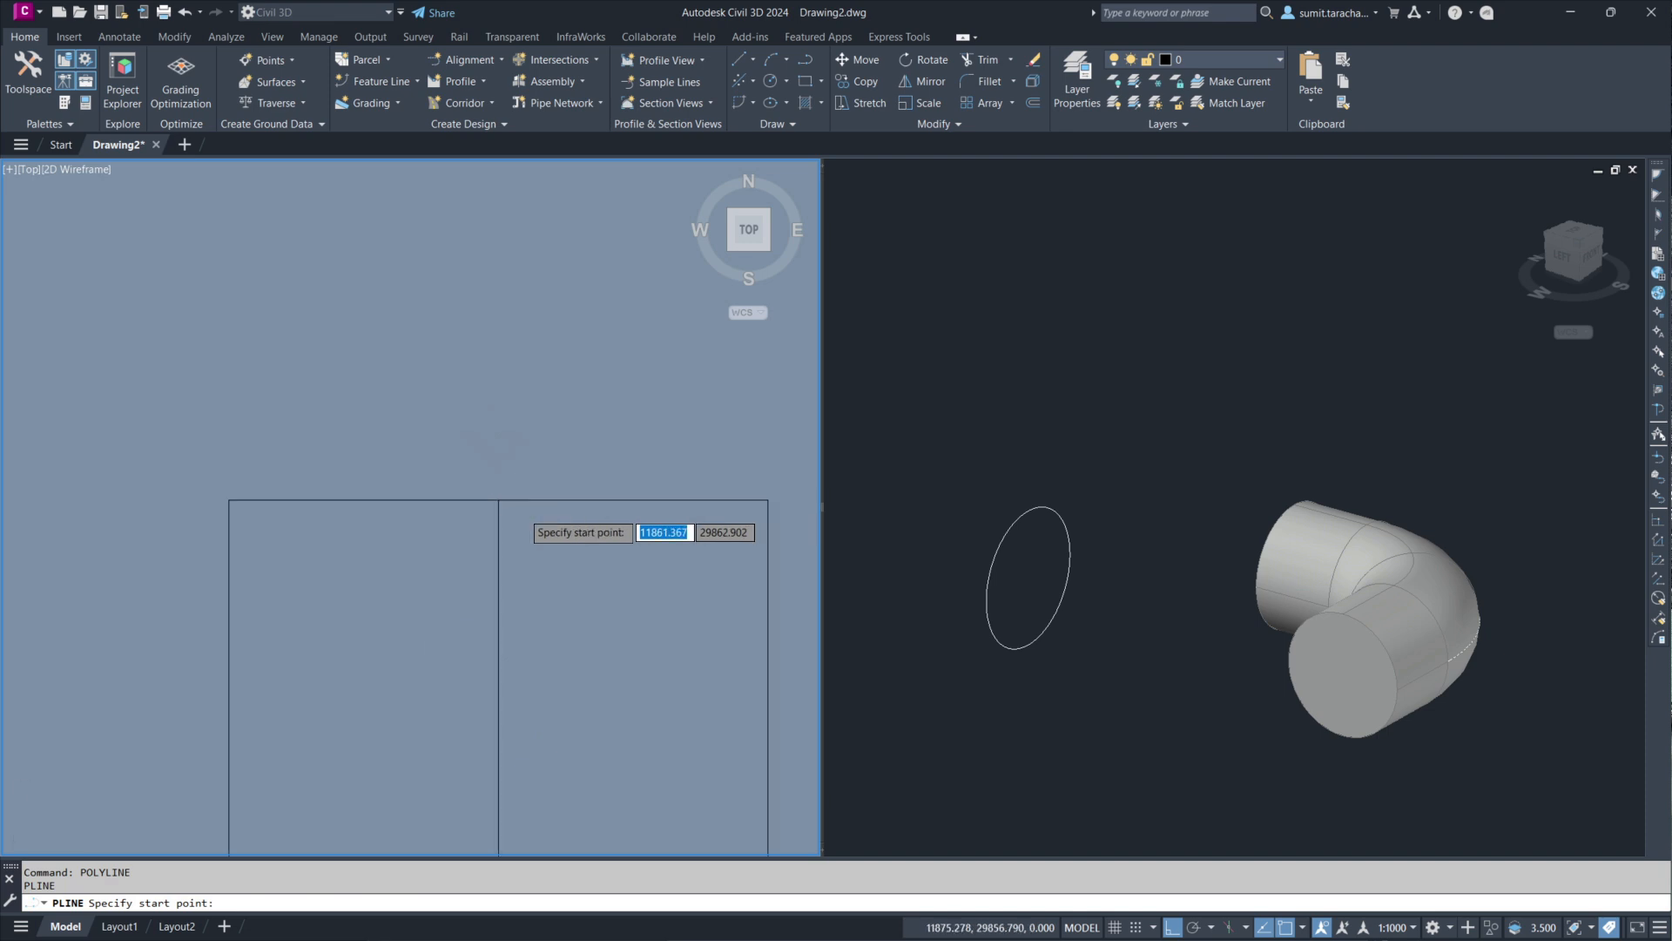
left_click(459, 486)
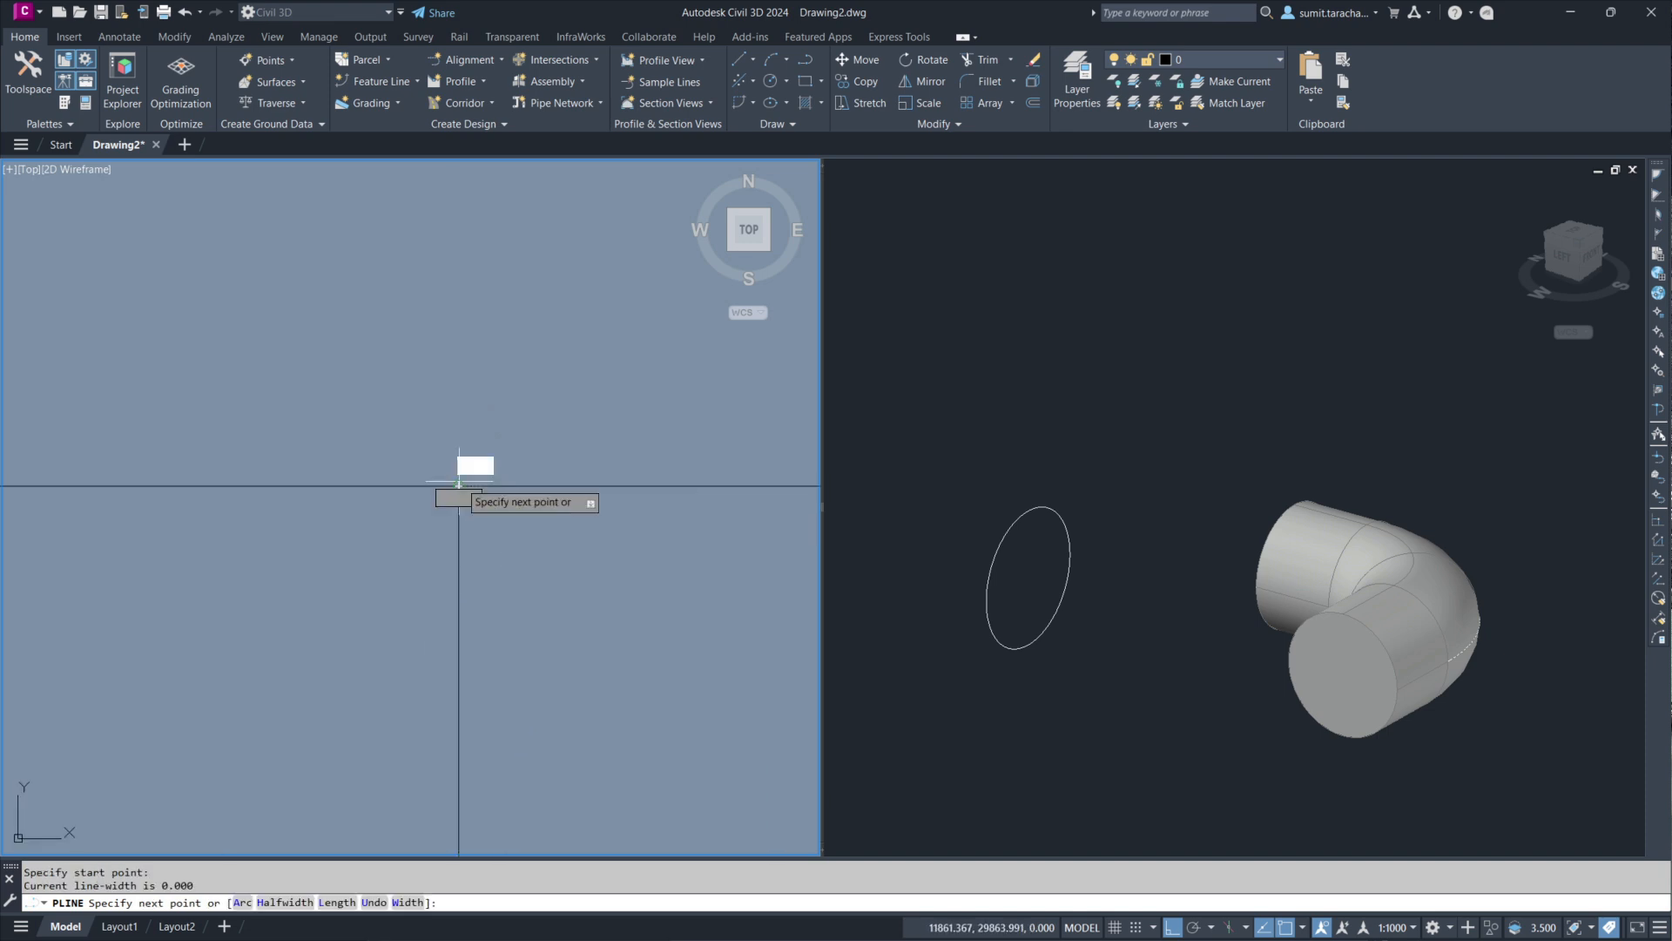
type("15")
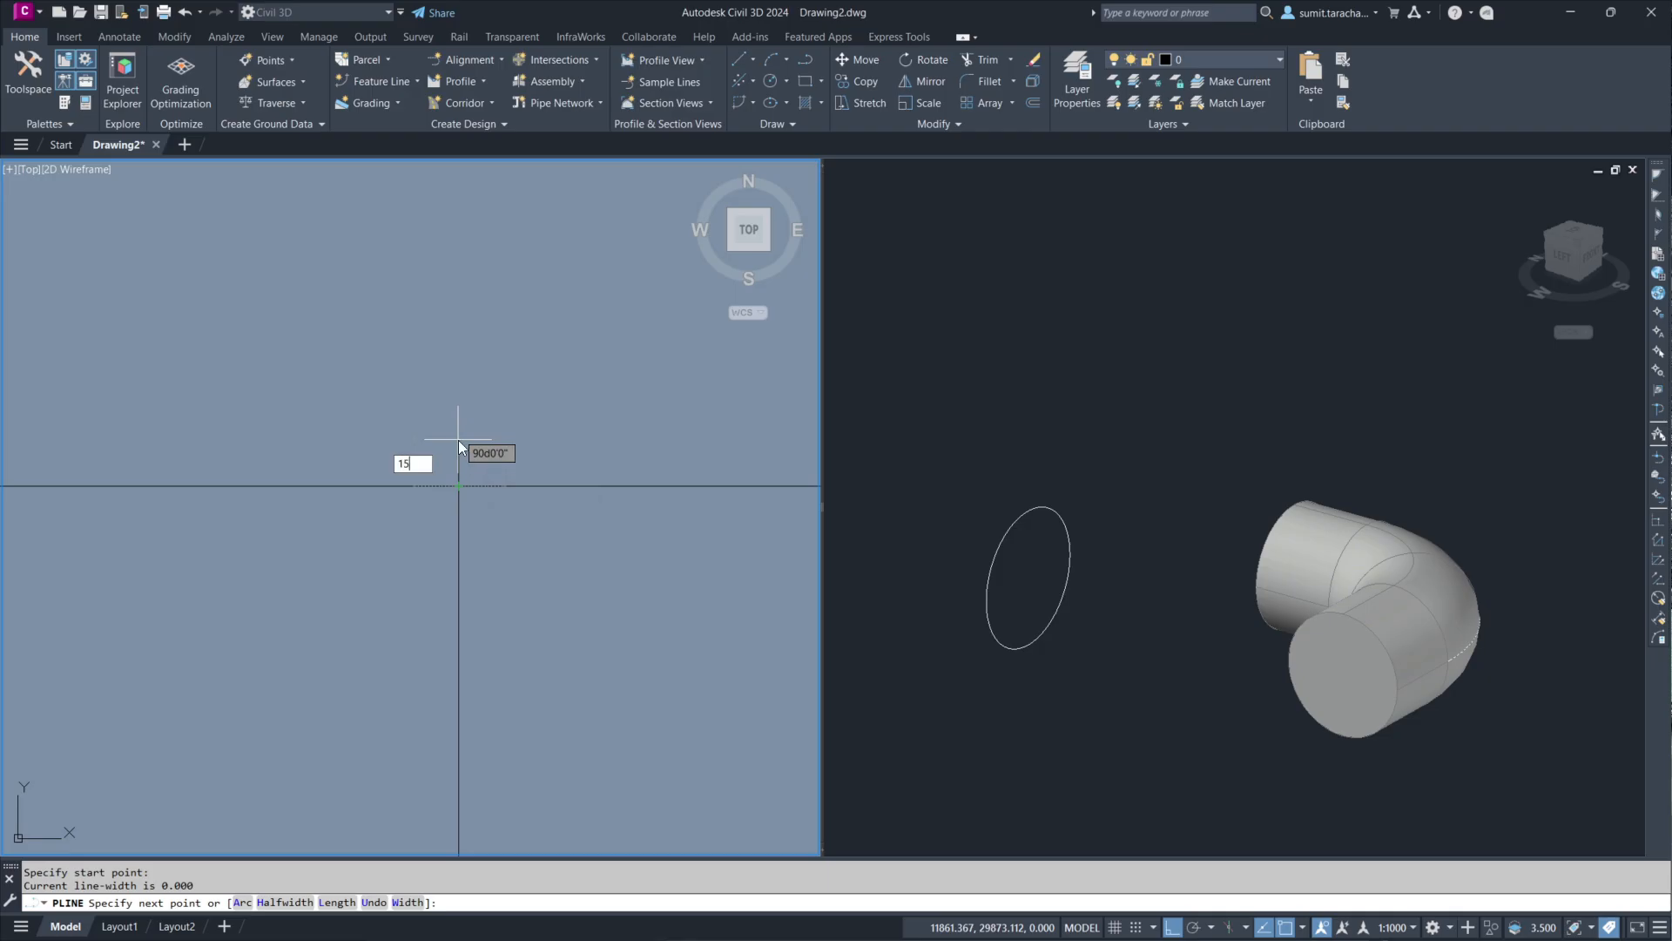
key("Return")
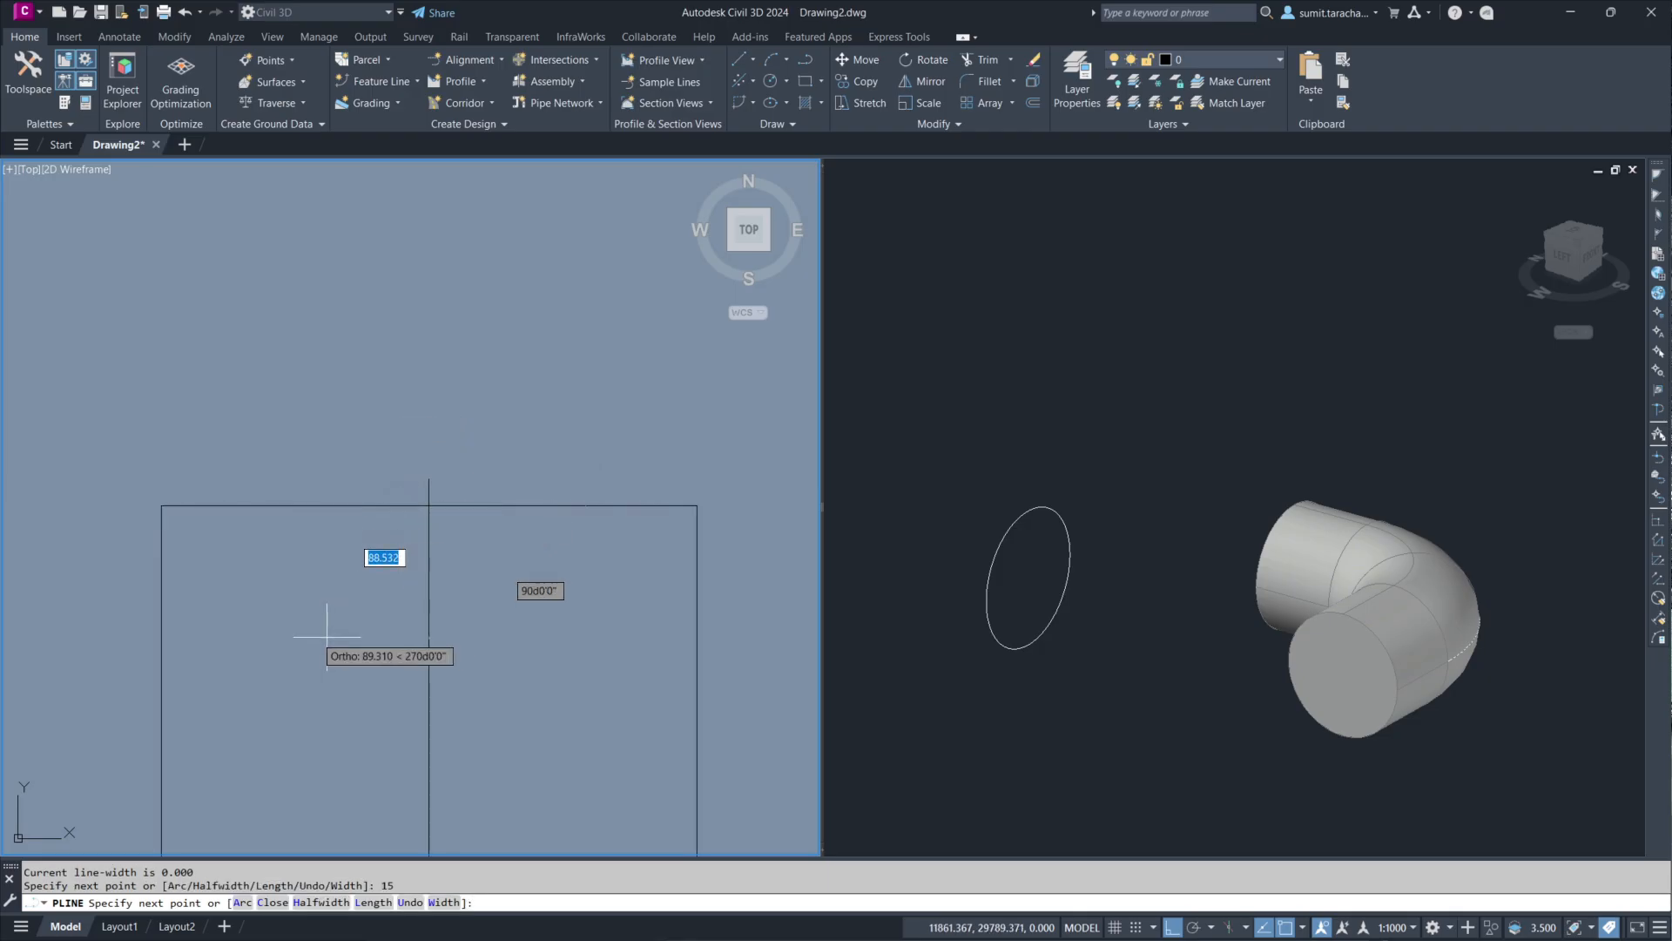
key("Escape")
scroll(409, 522, "down", 4)
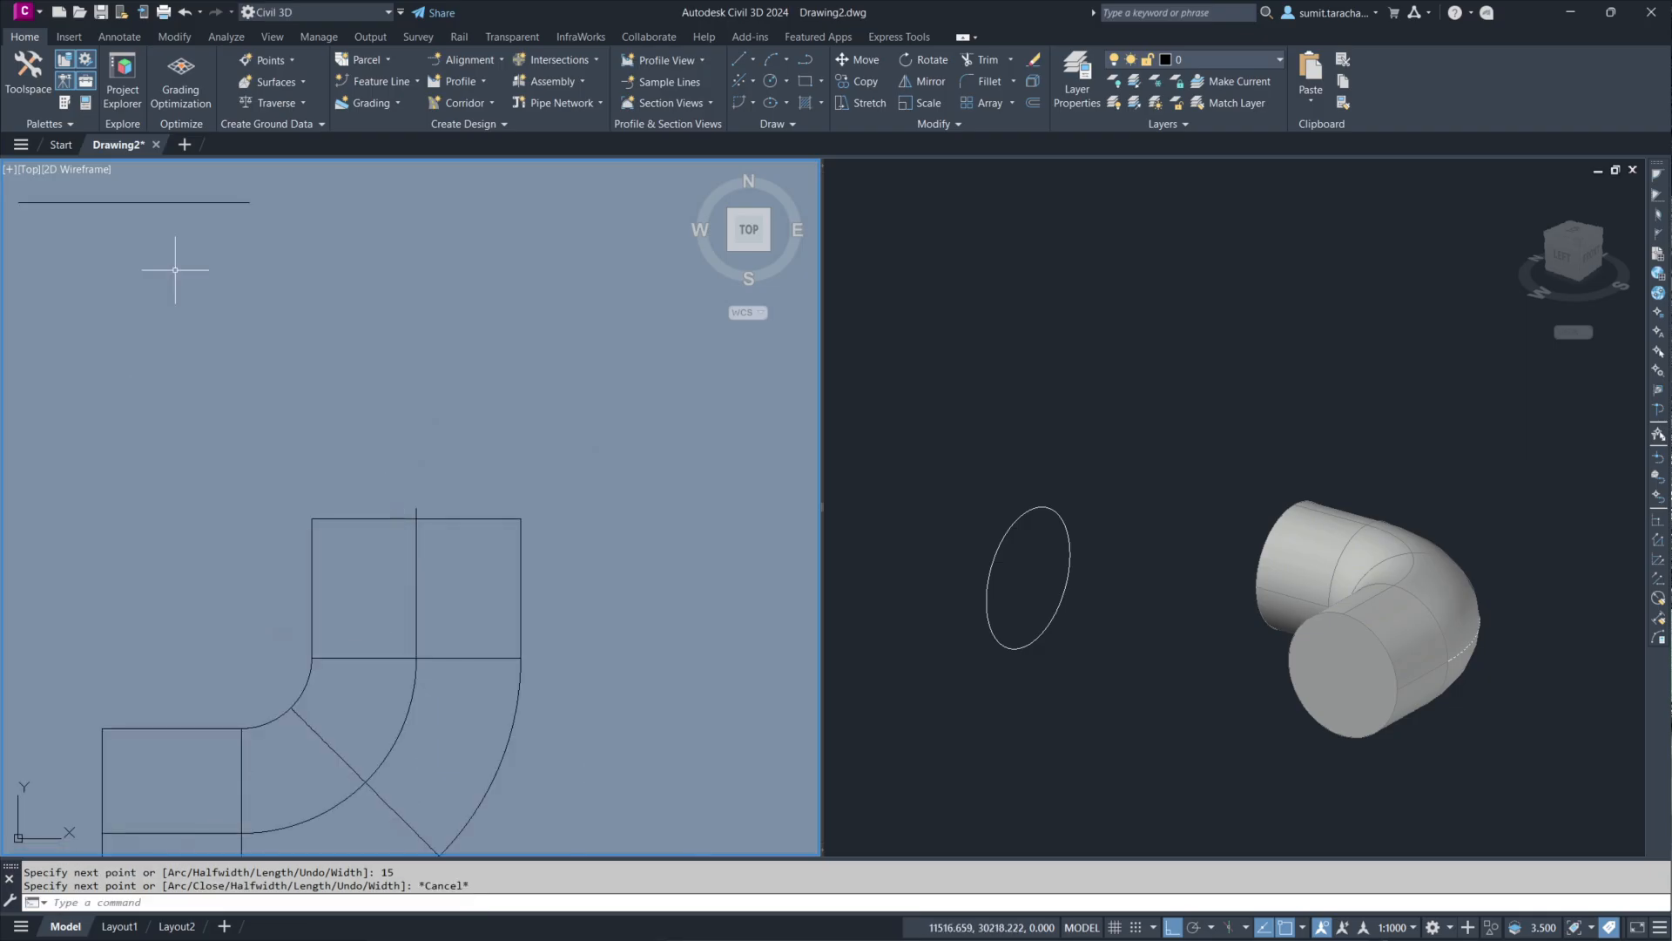
Step: With Ortho off, move the upright 330 circle by its centre to the free end of the short 15 line
left_click(211, 187)
left_click(172, 220)
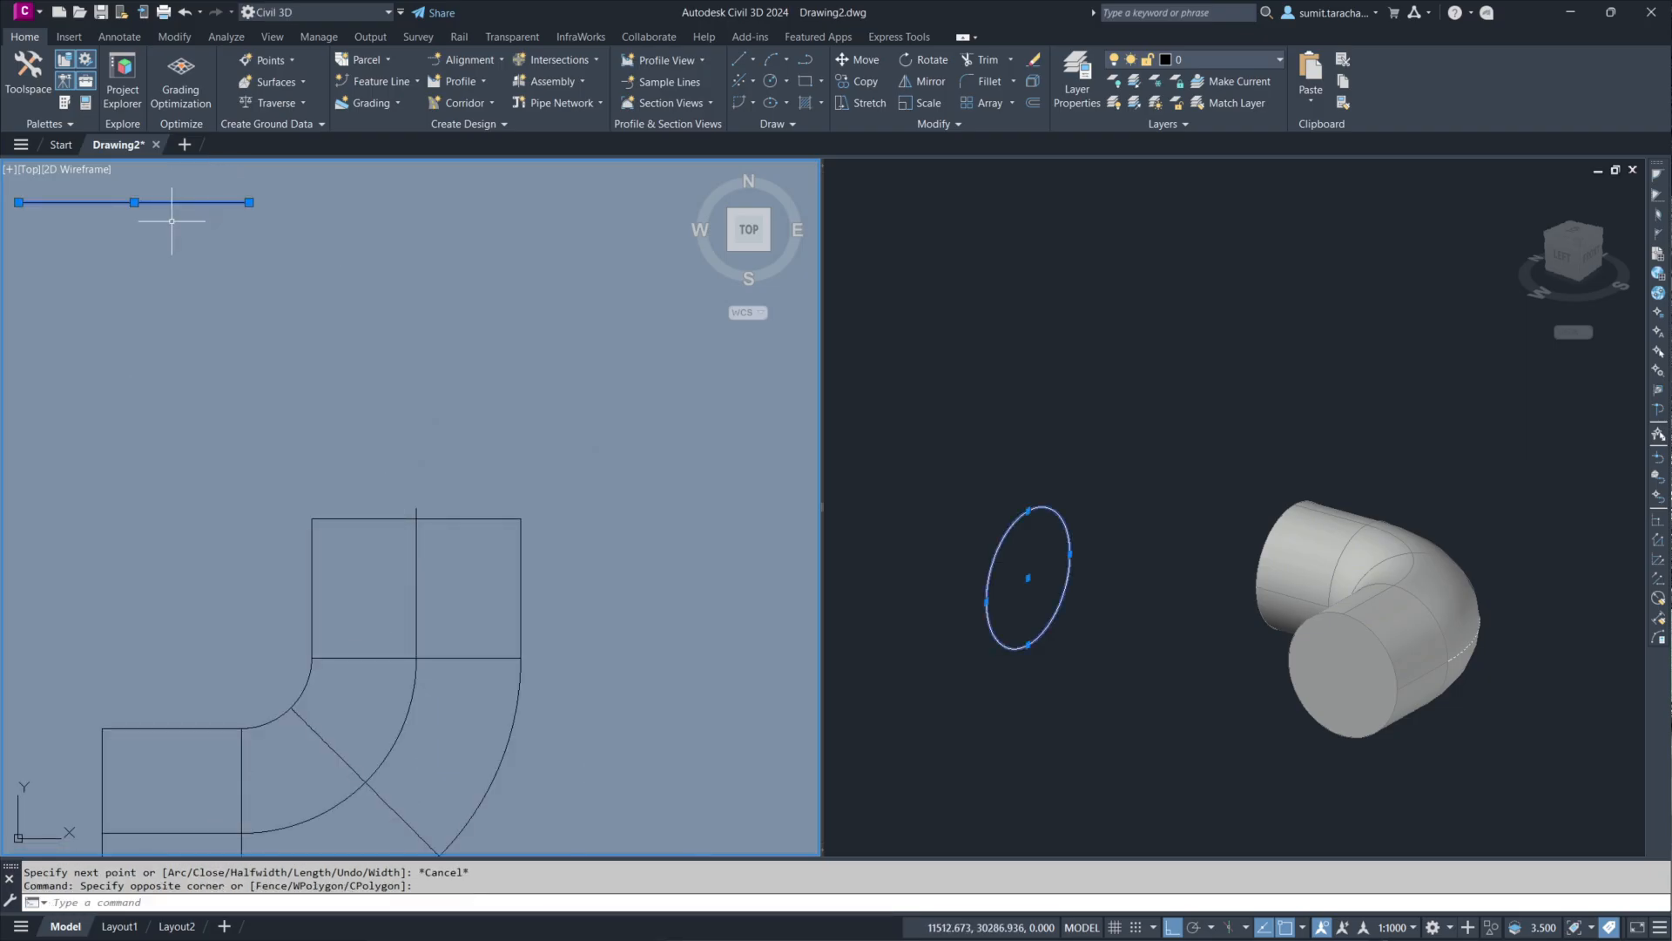
left_click(134, 202)
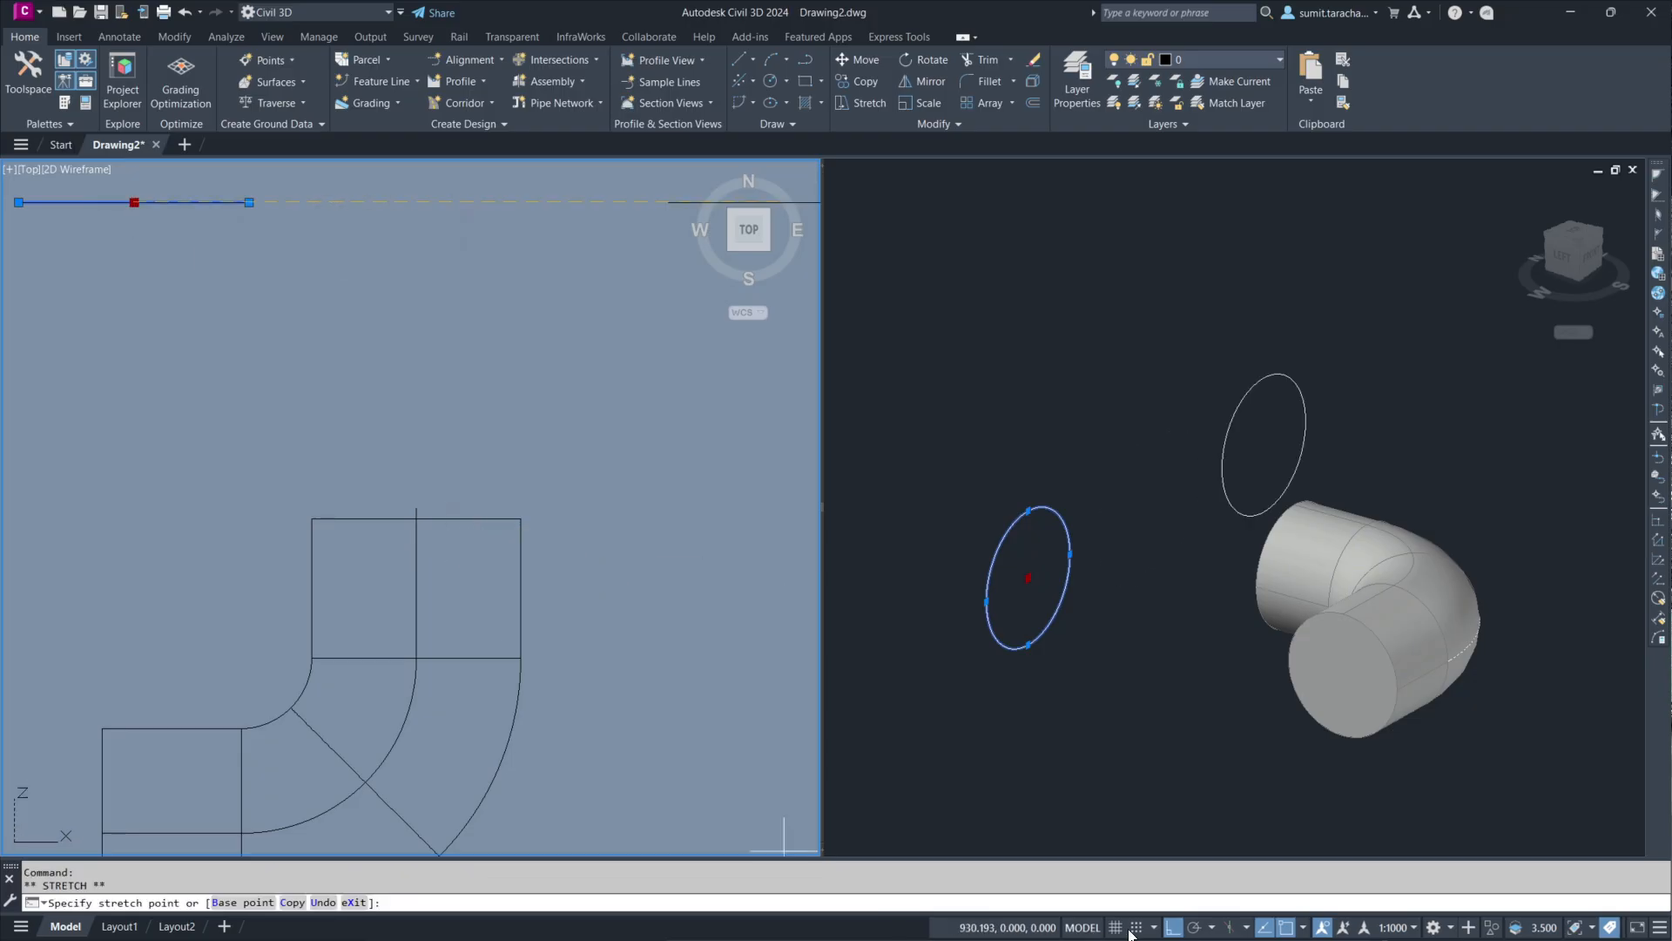
left_click(1172, 928)
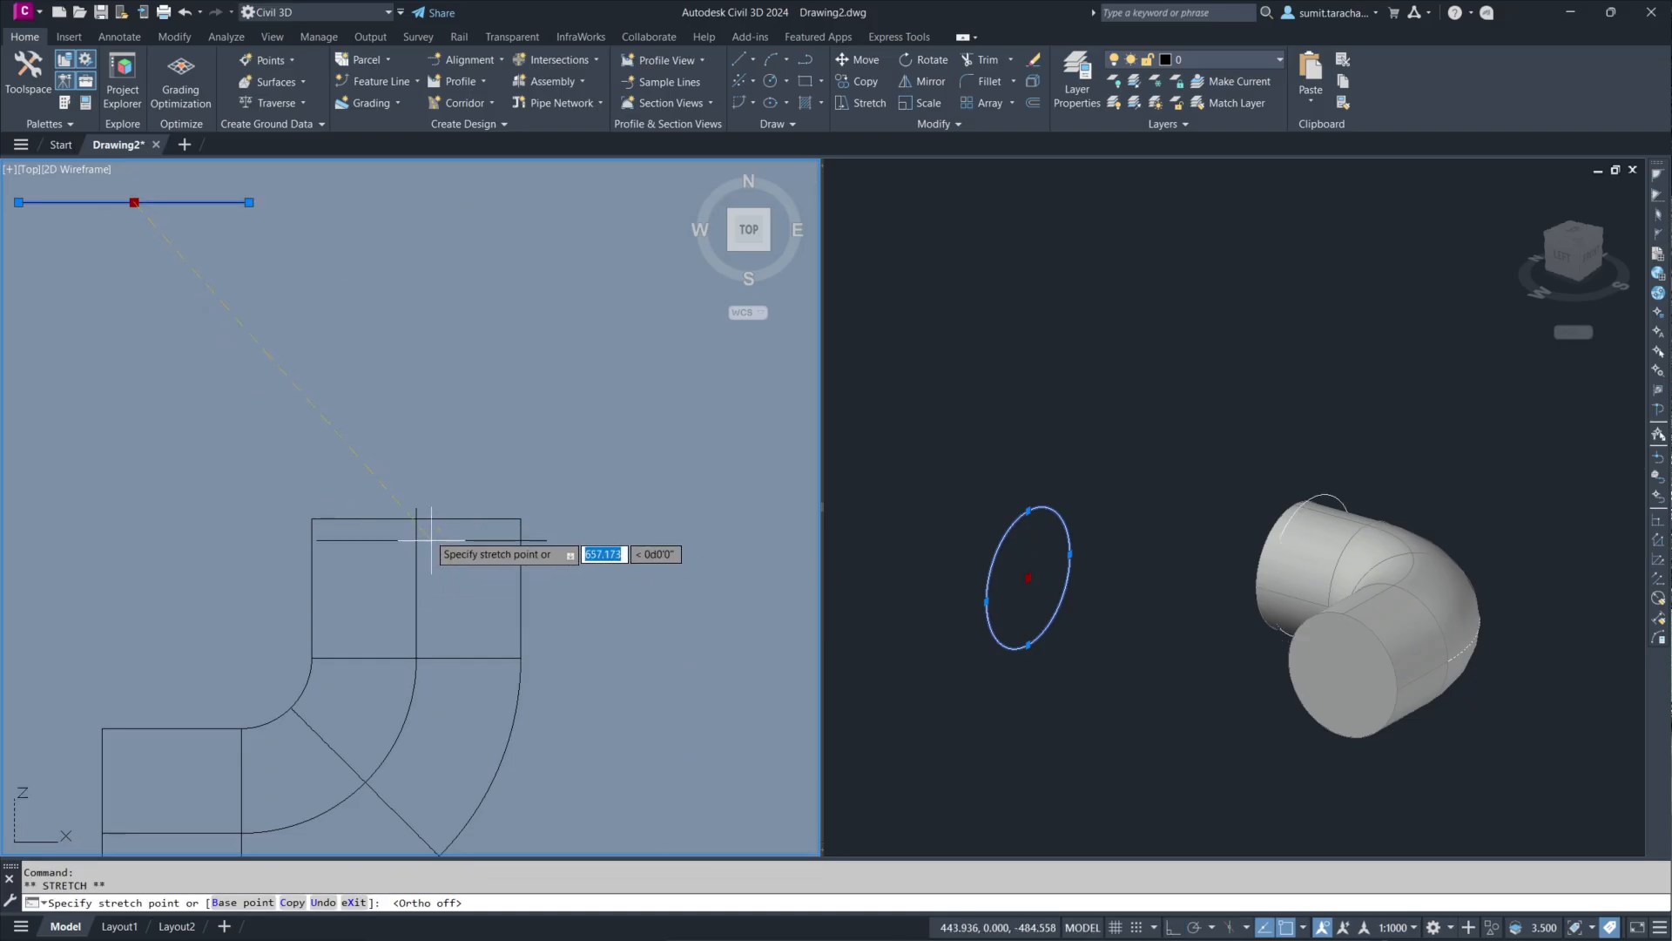
left_click(416, 508)
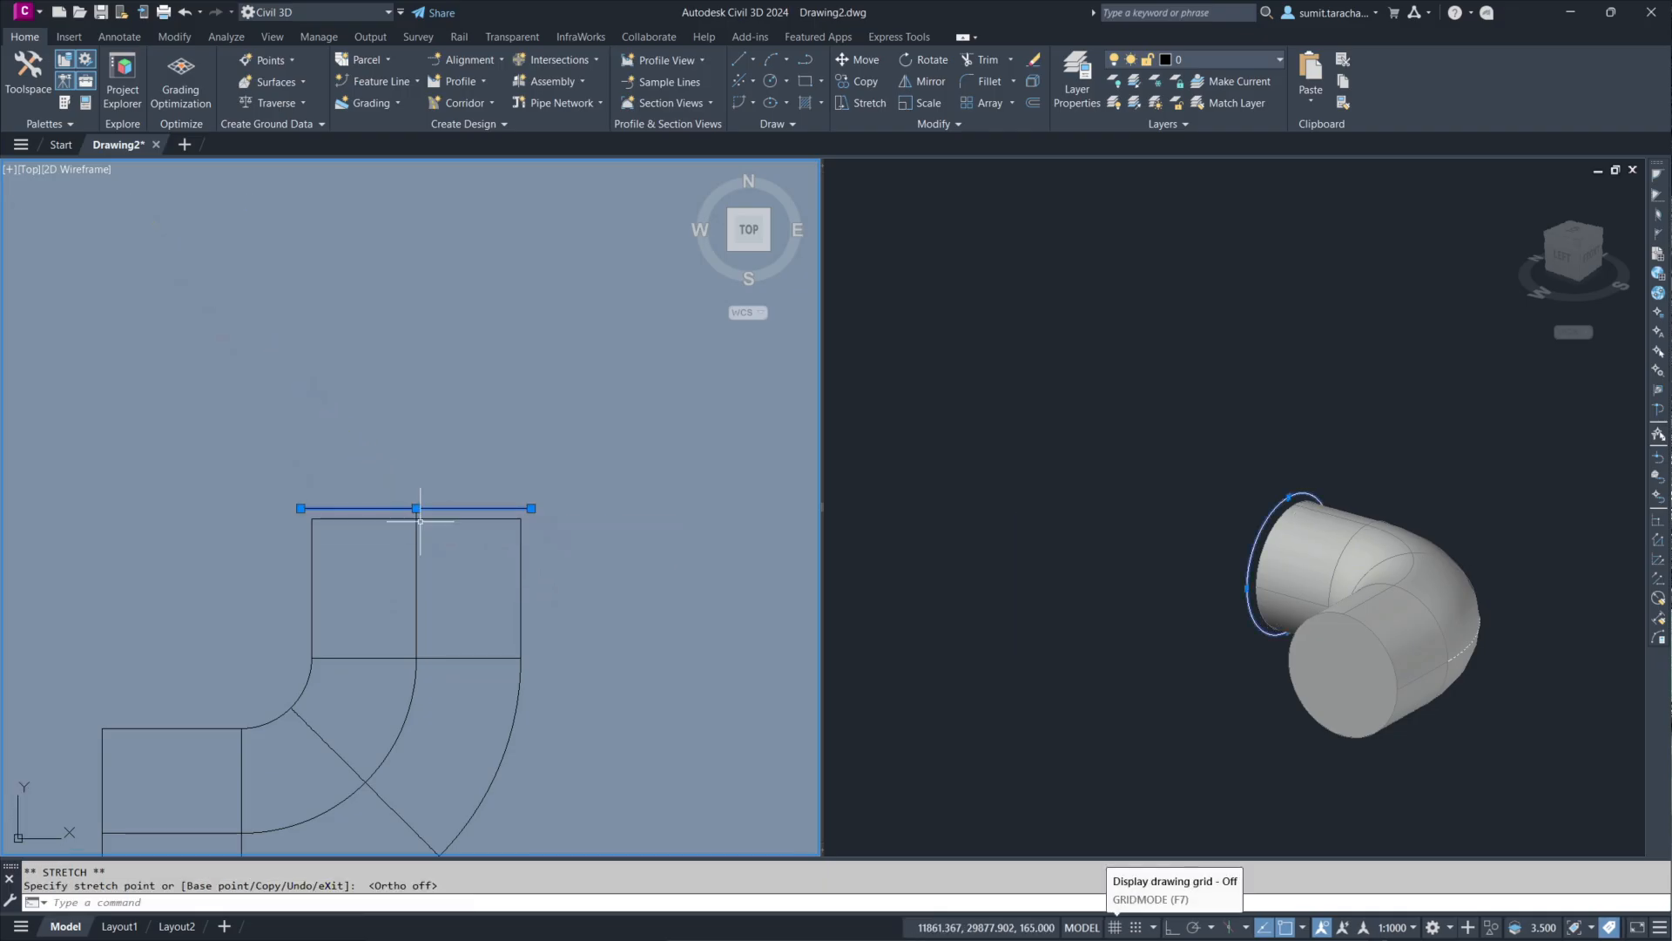
key("Escape")
Step: Extrude the 330 circle along the short 15 polyline as a path to form the flange on the elbow's upper end
middle_click_drag(392, 609, 526, 415)
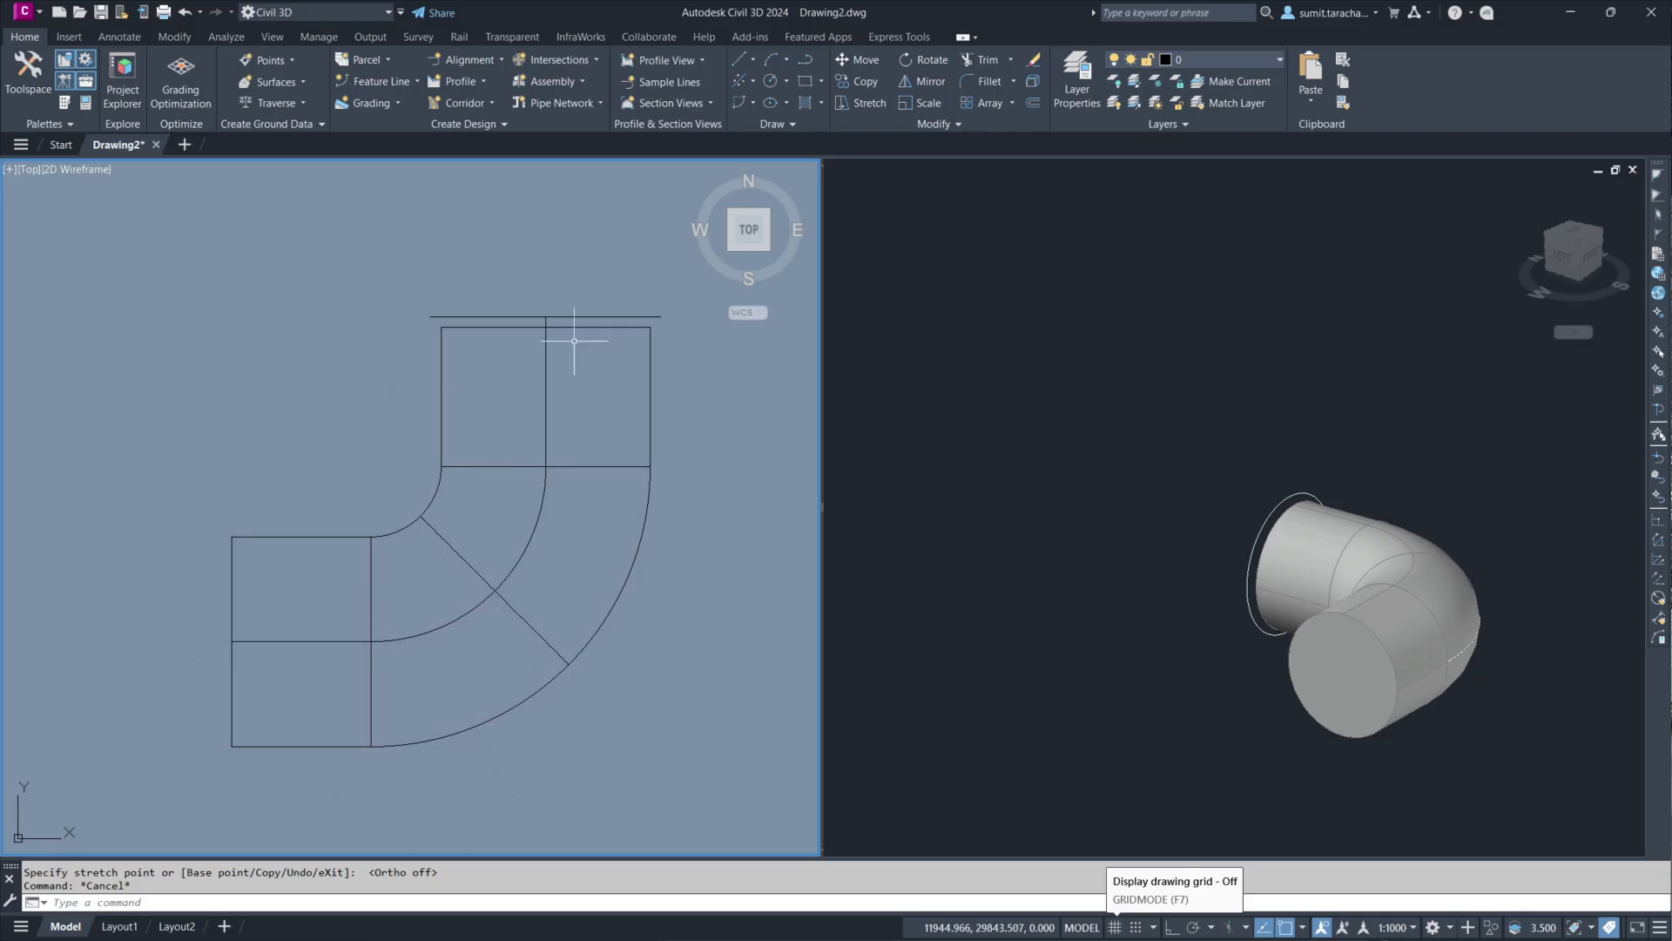
scroll(560, 309, "up", 4)
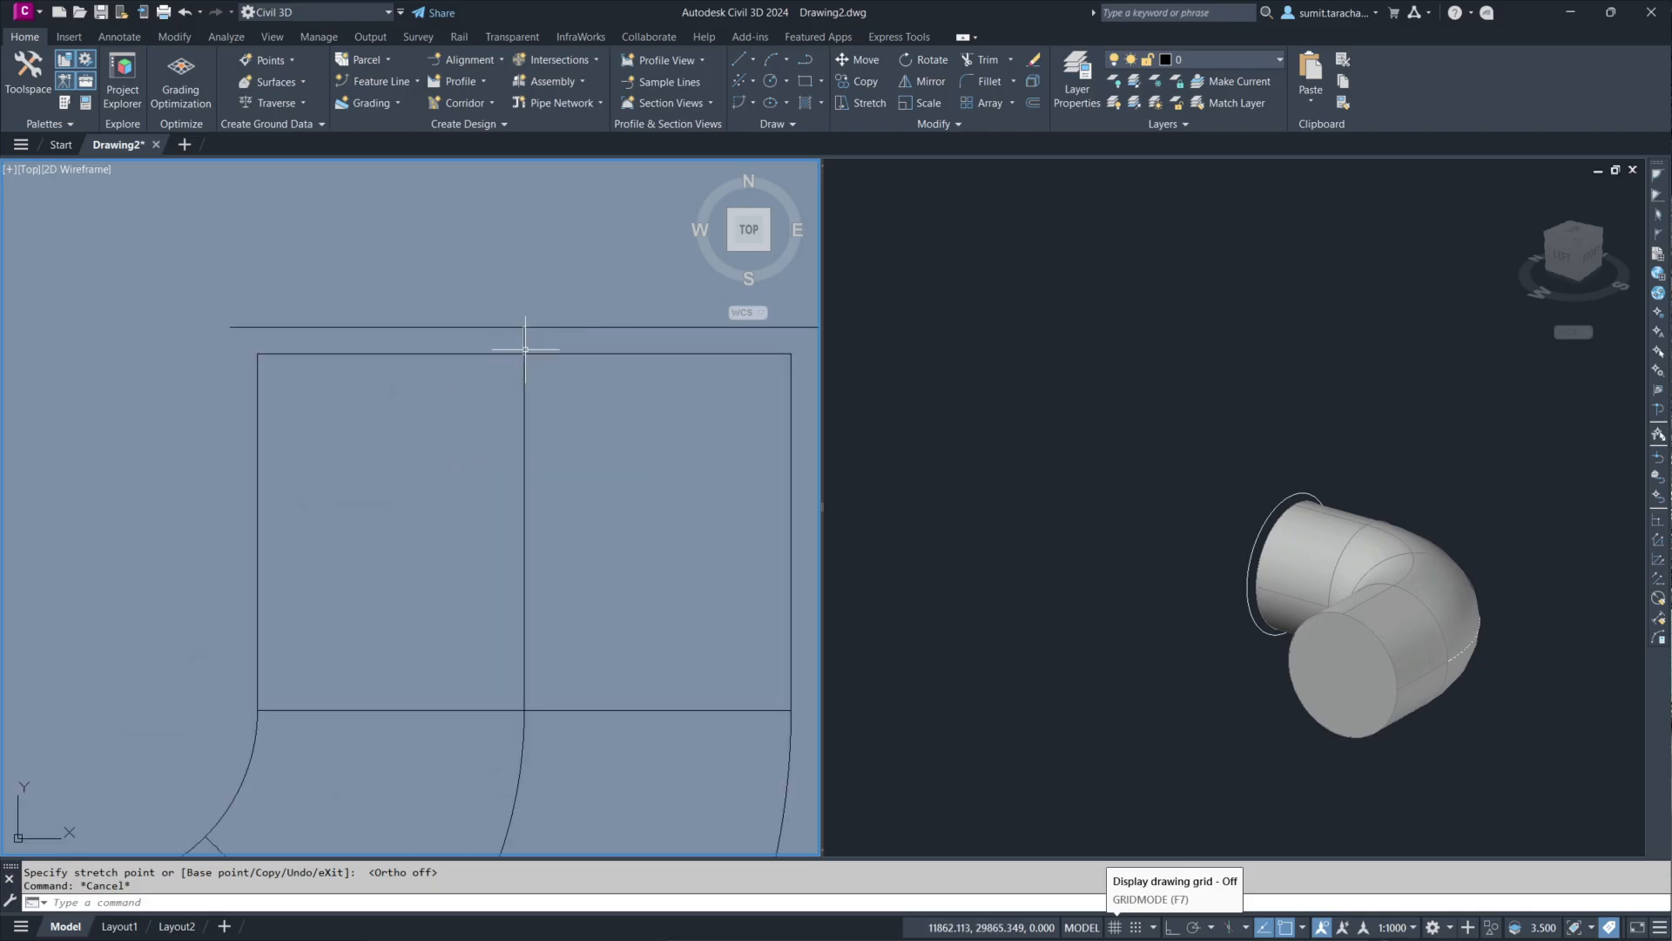
scroll(441, 347, "down", 2)
type("EX")
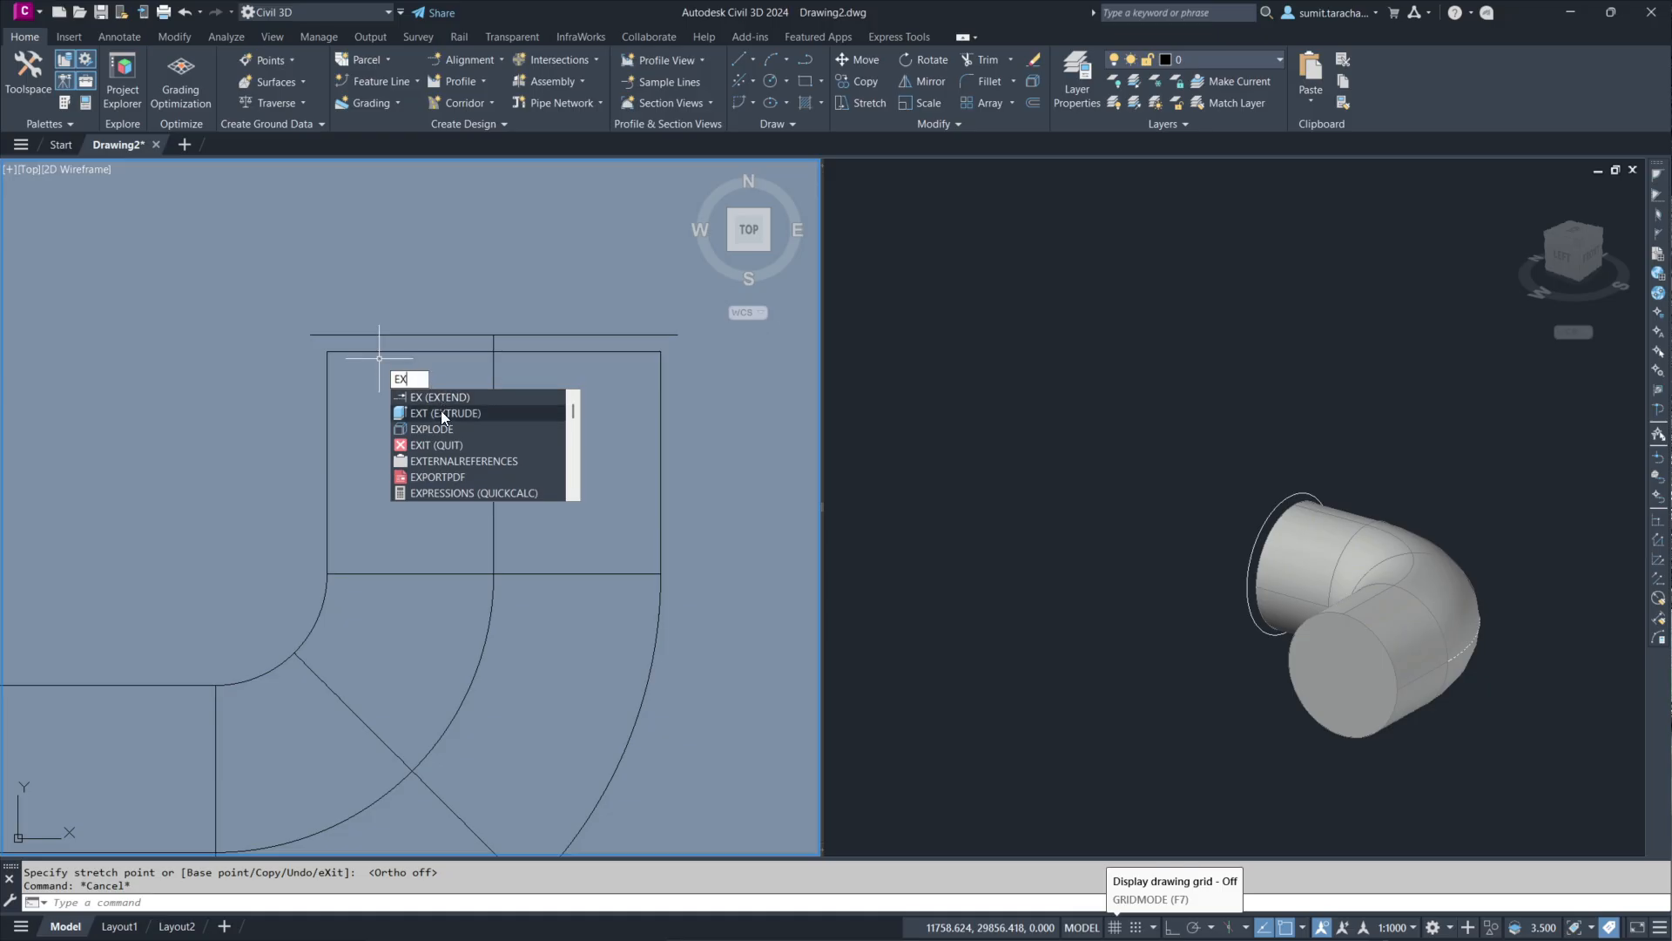
left_click(441, 409)
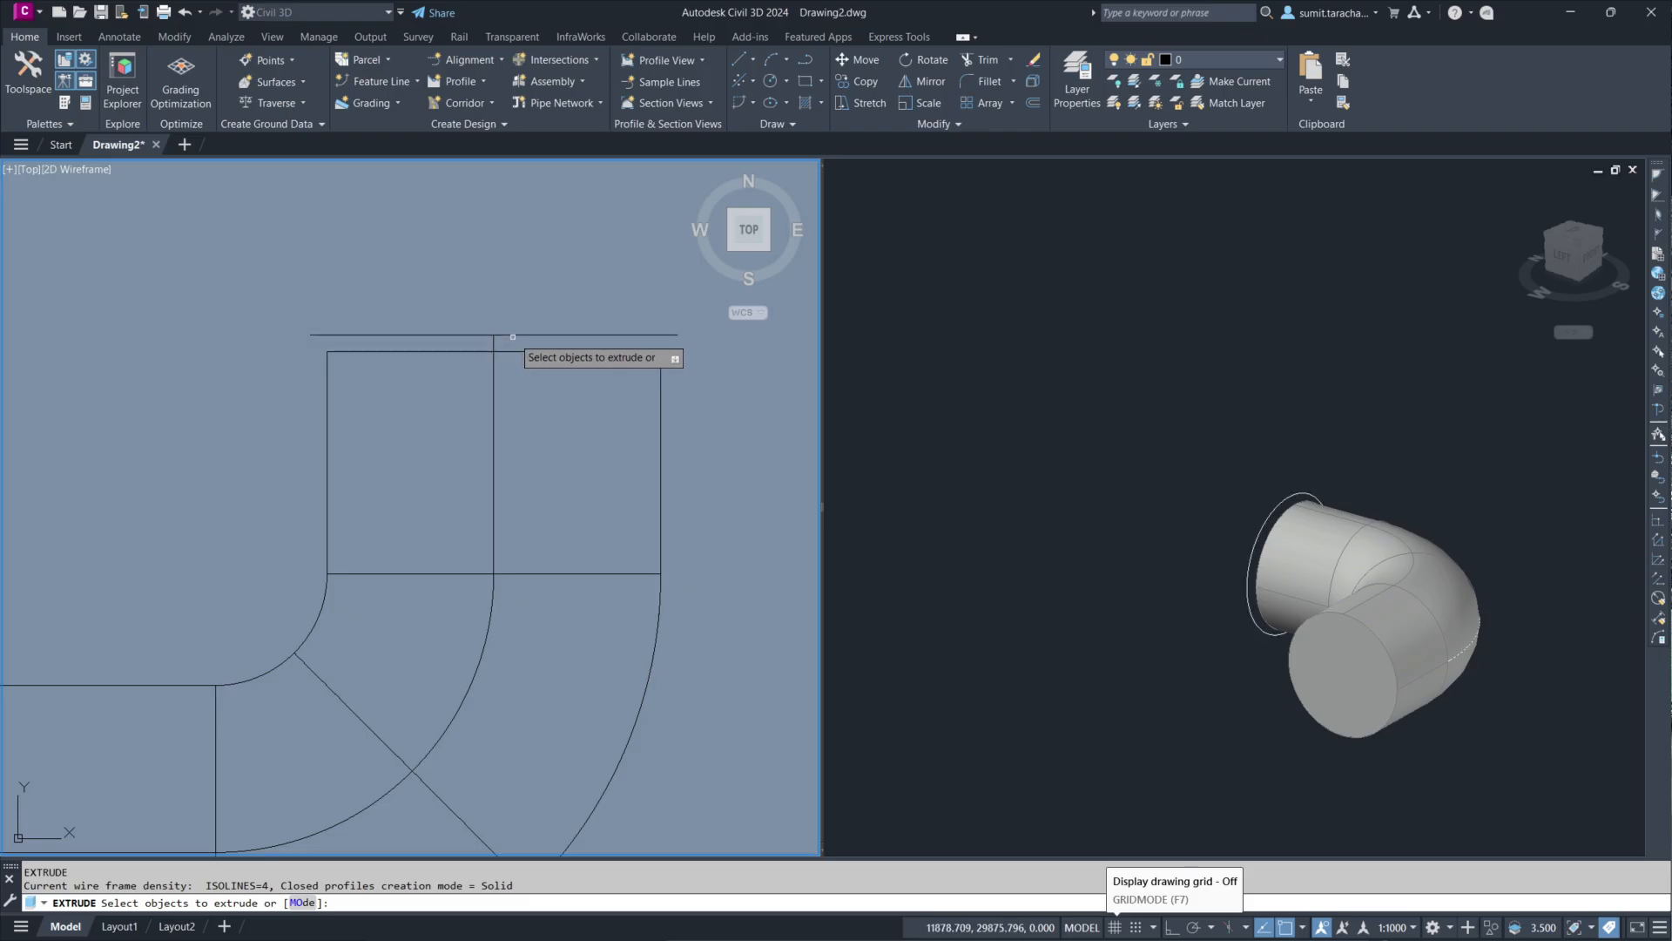
left_click(513, 334)
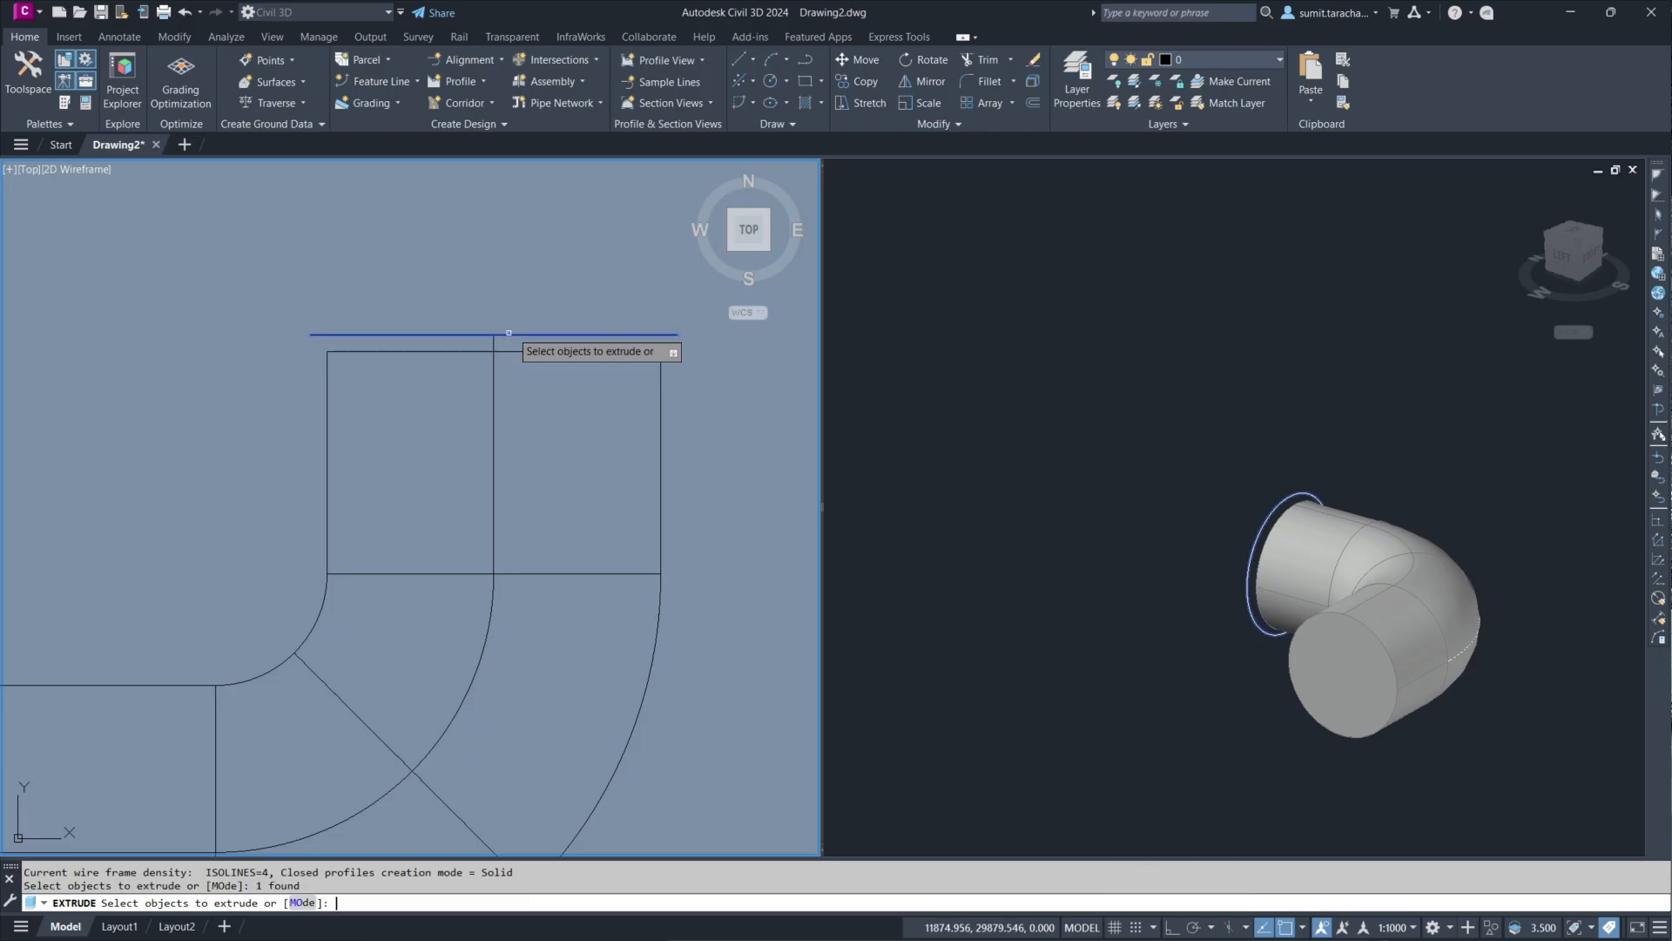
key("Return")
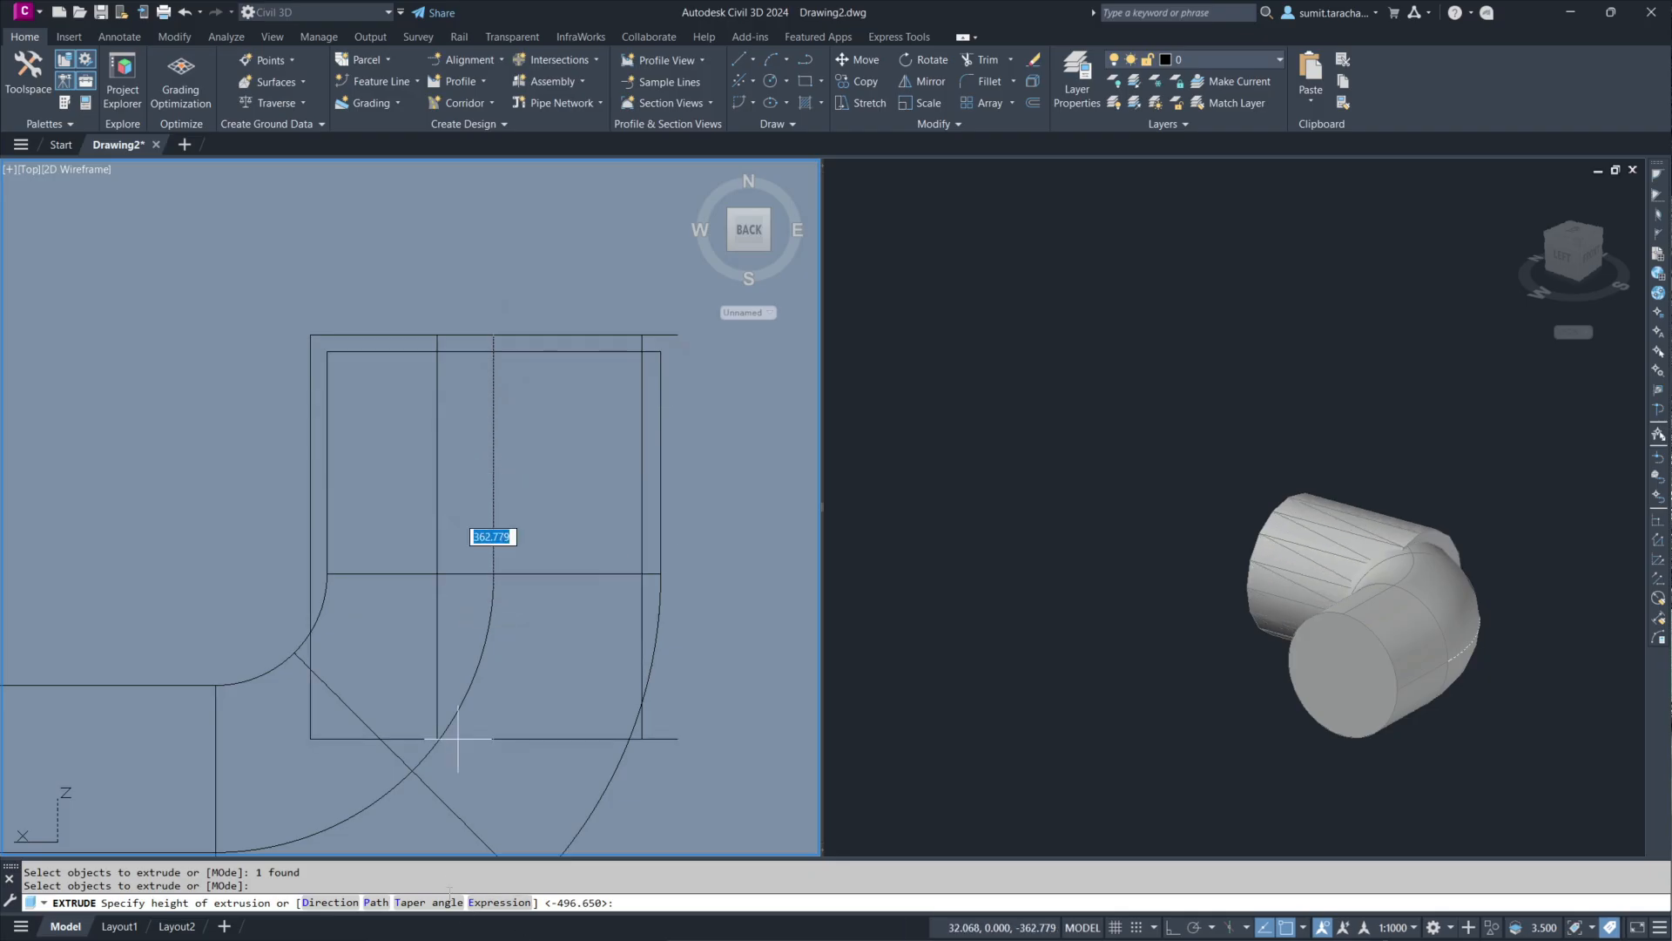
type("p")
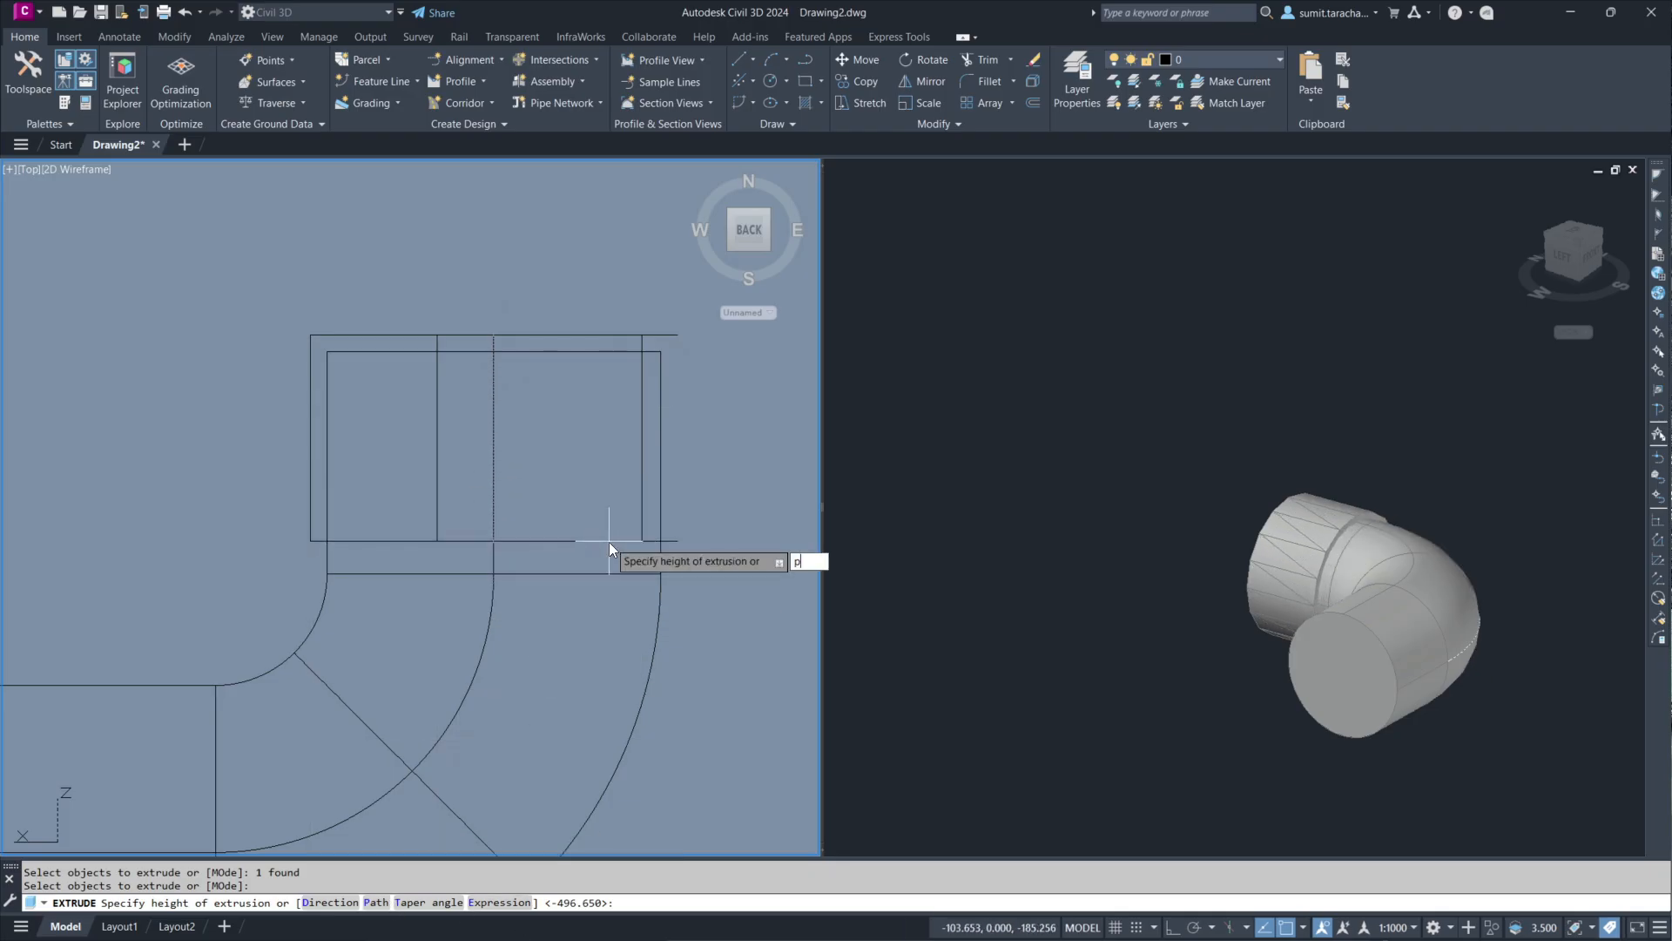
key("Return")
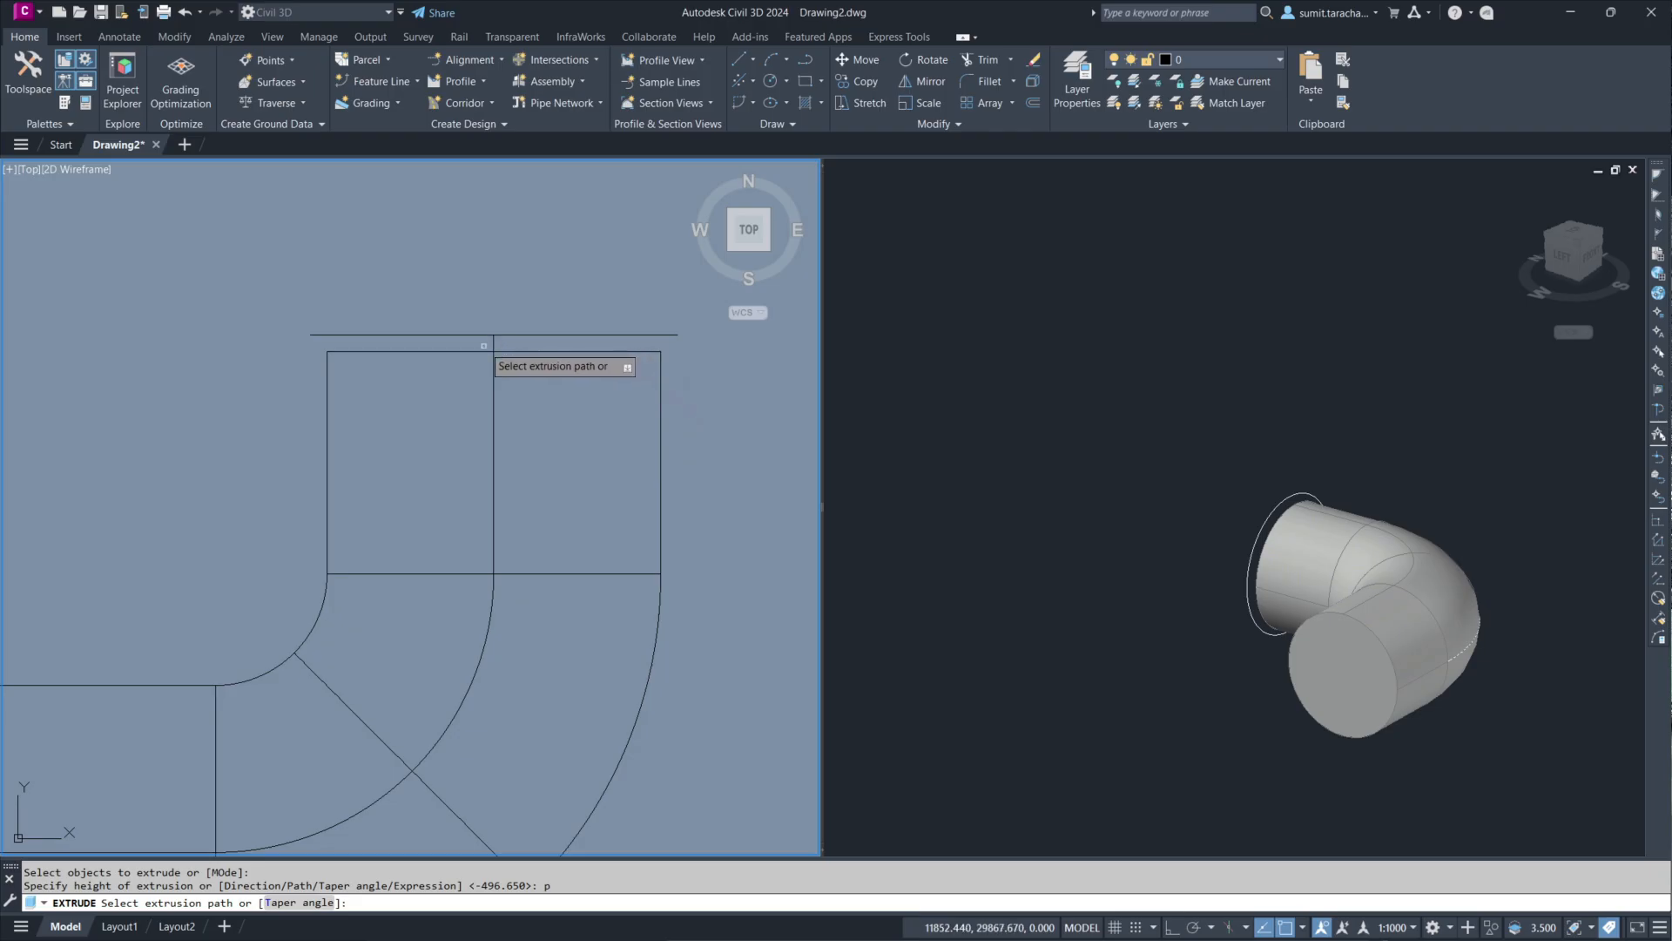
left_click(491, 342)
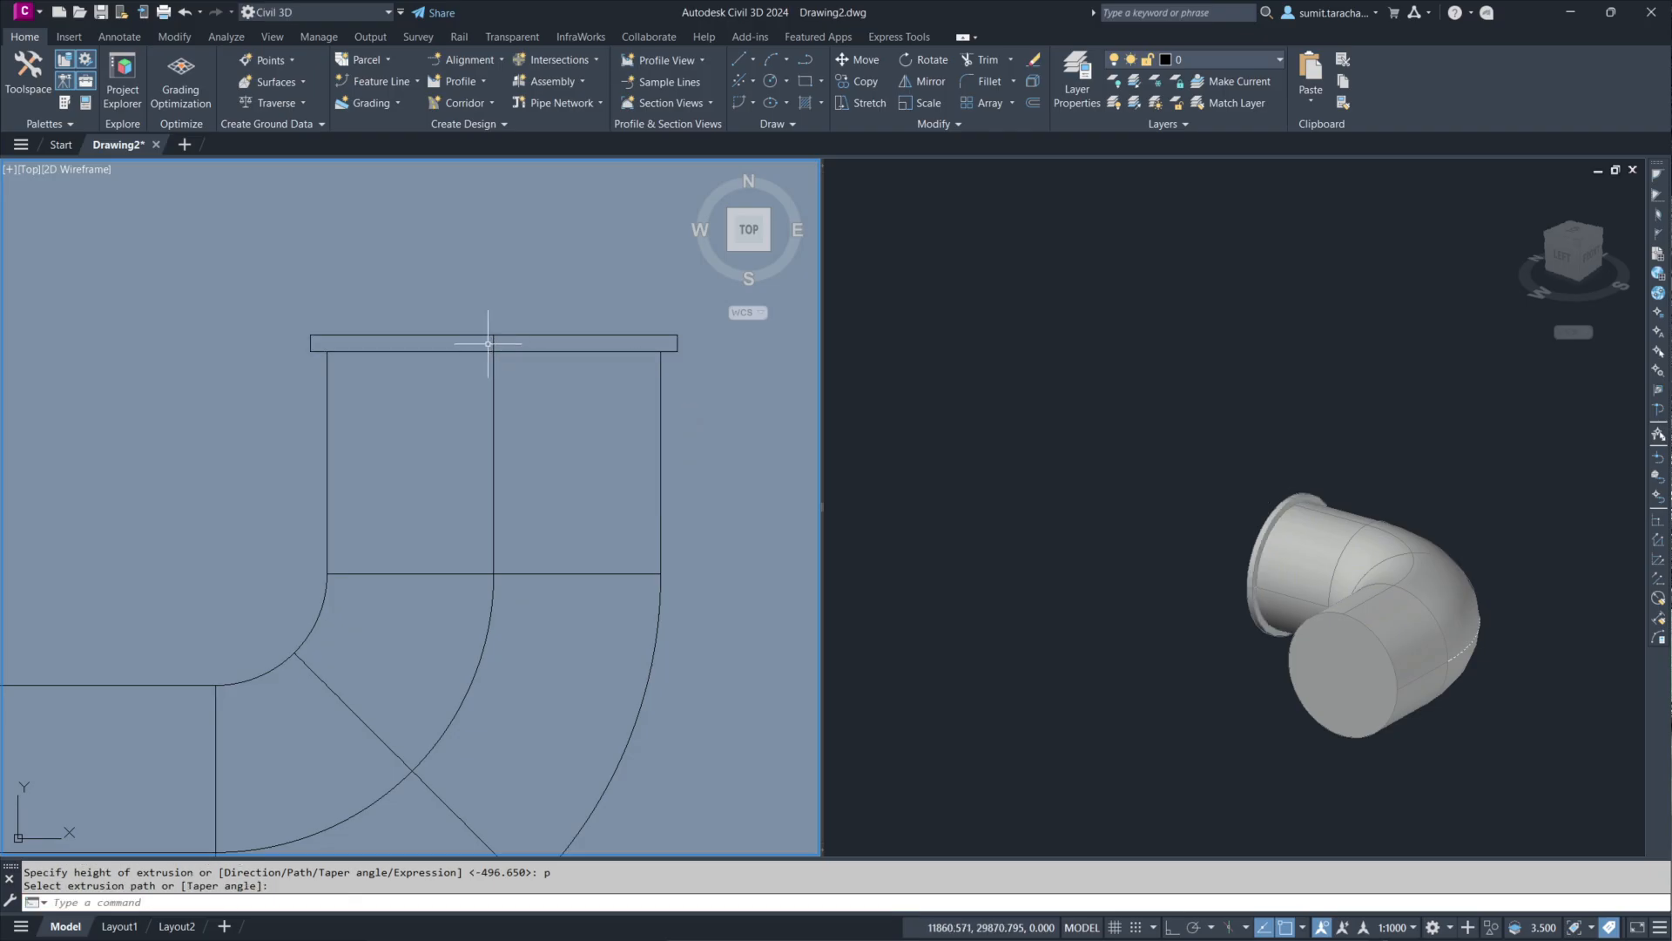
left_click(1194, 697)
middle_click_drag(1086, 601, 1051, 682, "shift")
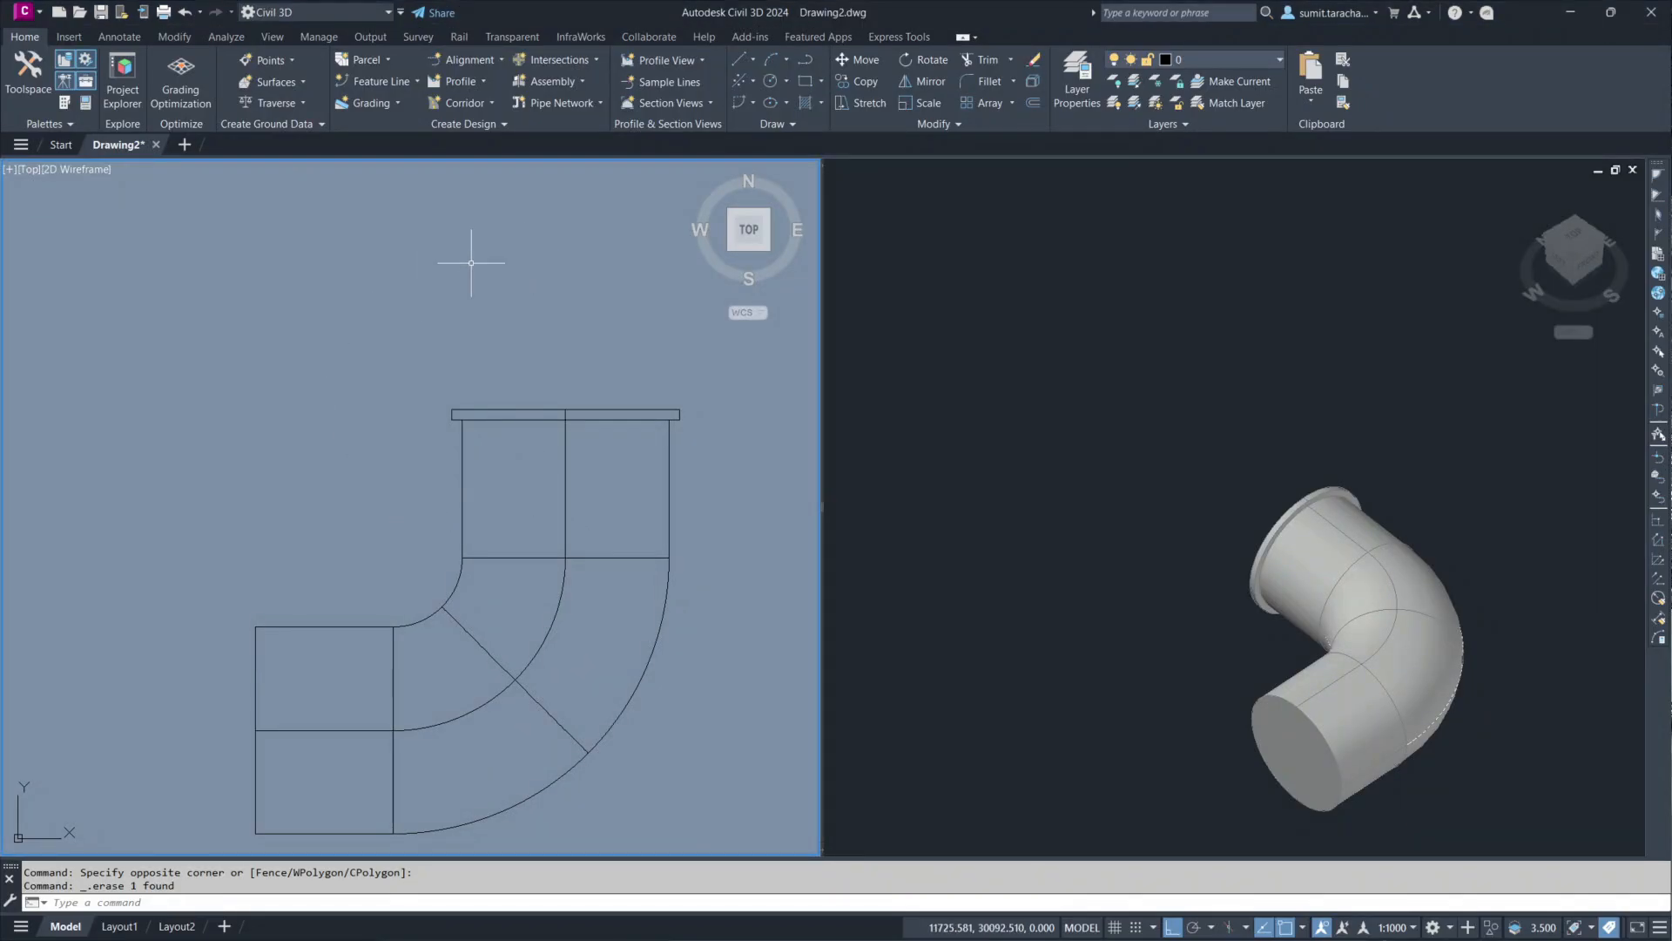
Step: Draw a circle with a diameter of 260 in the empty area above the elbow plan in the top view
left_click(772, 76)
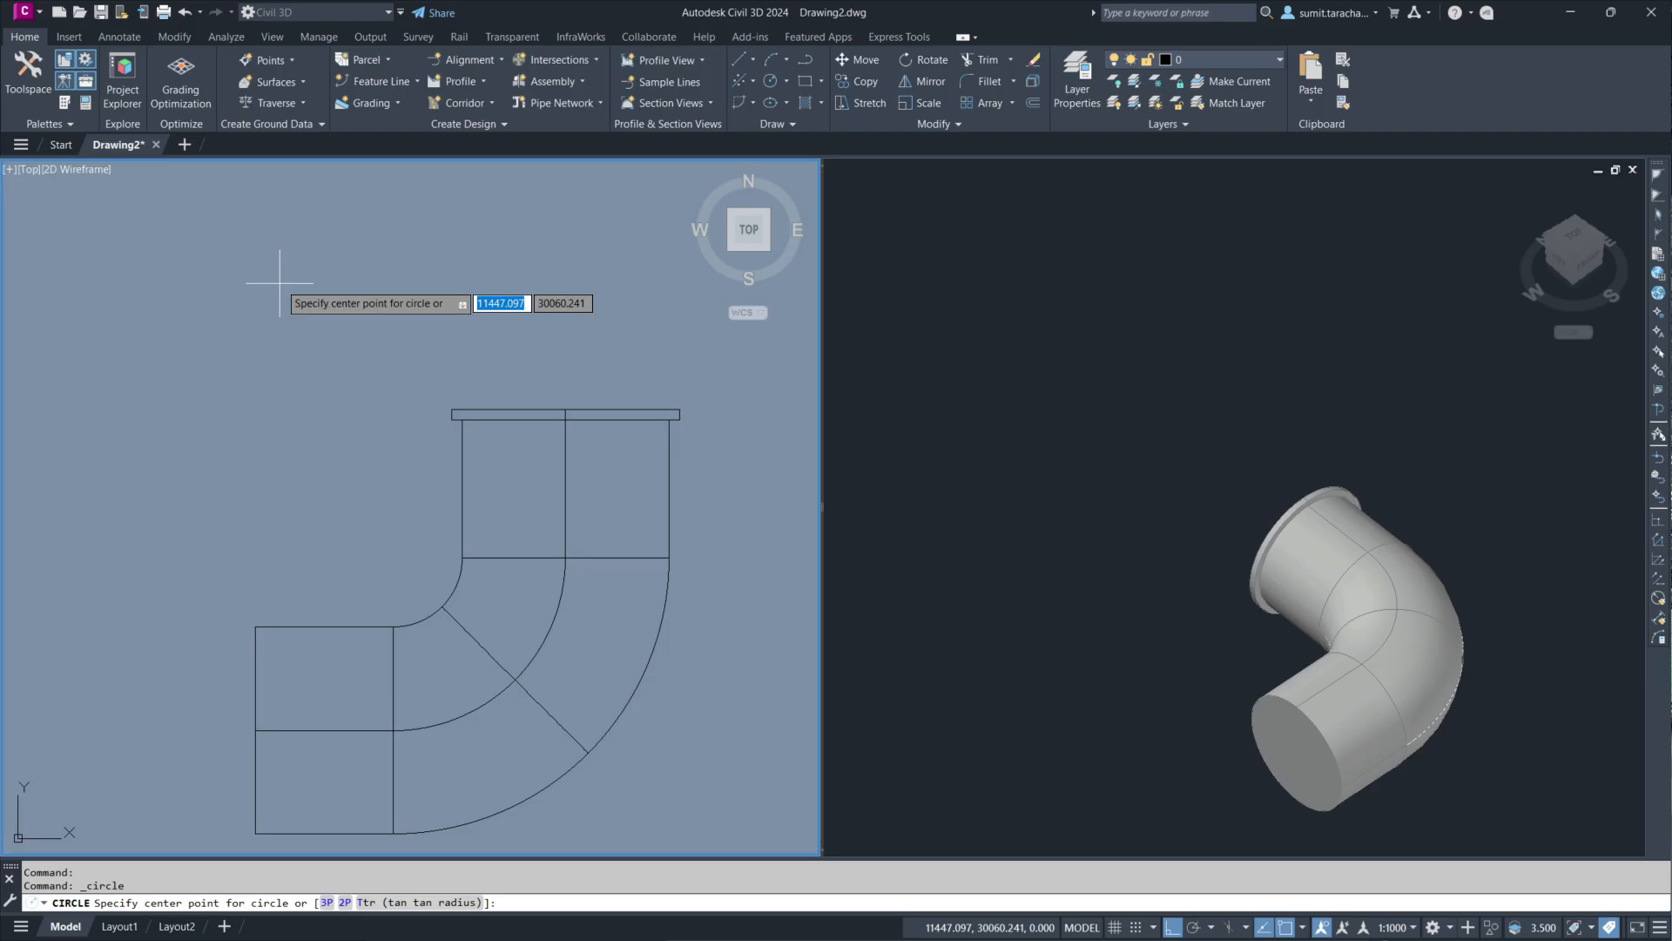
left_click(279, 283)
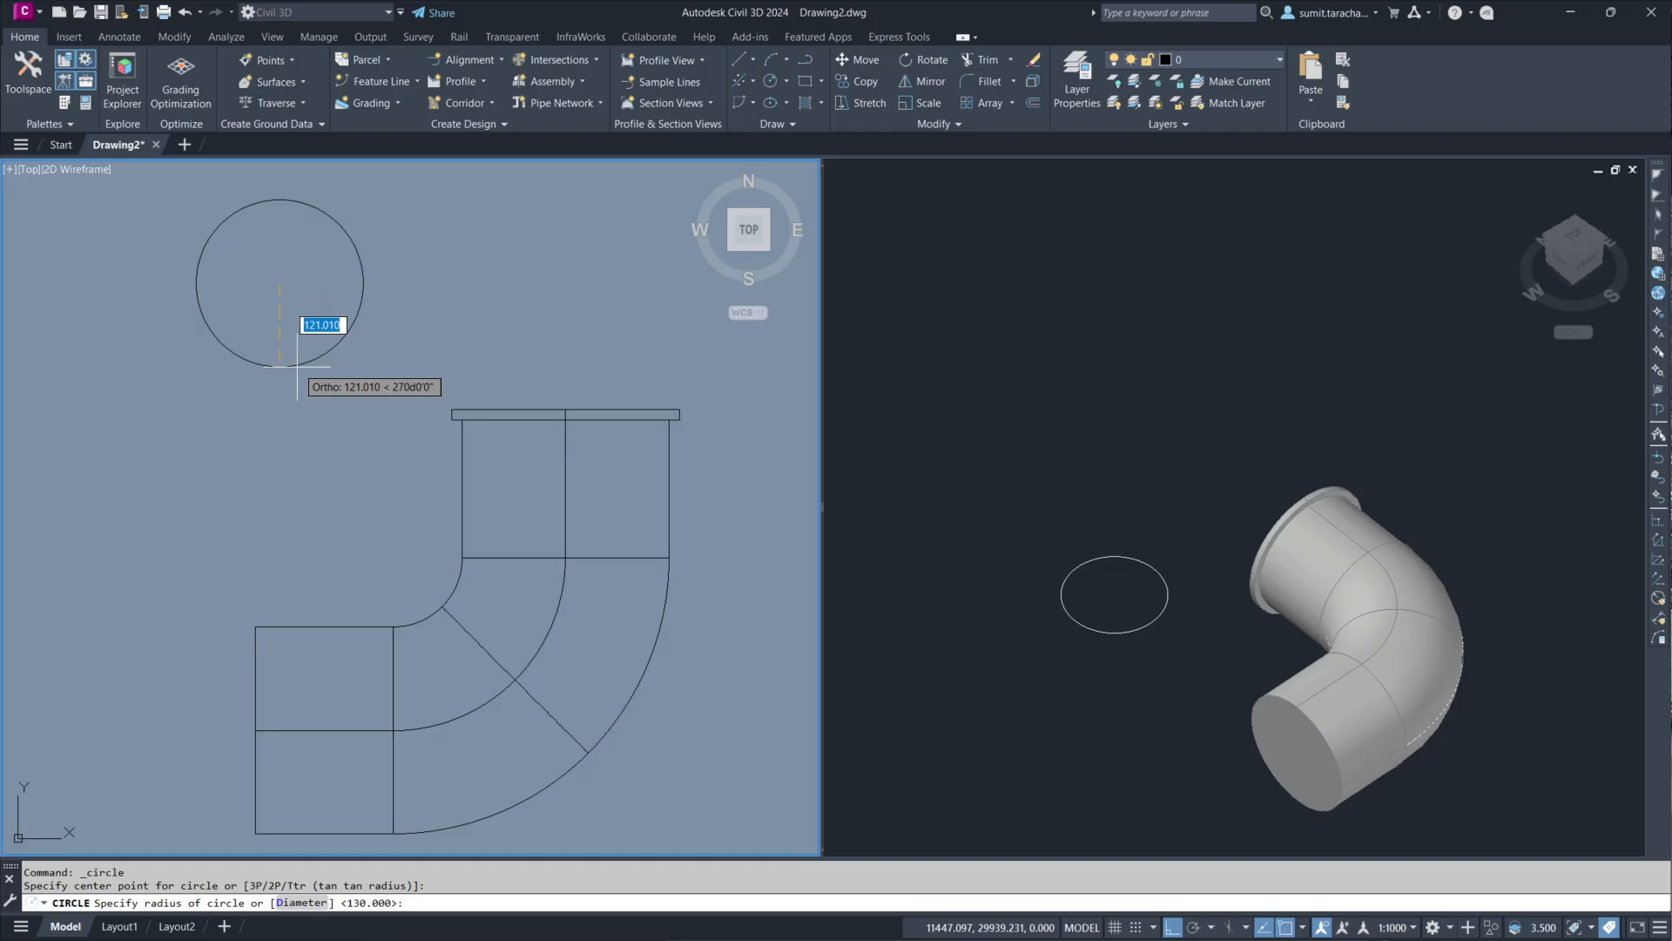
left_click(302, 903)
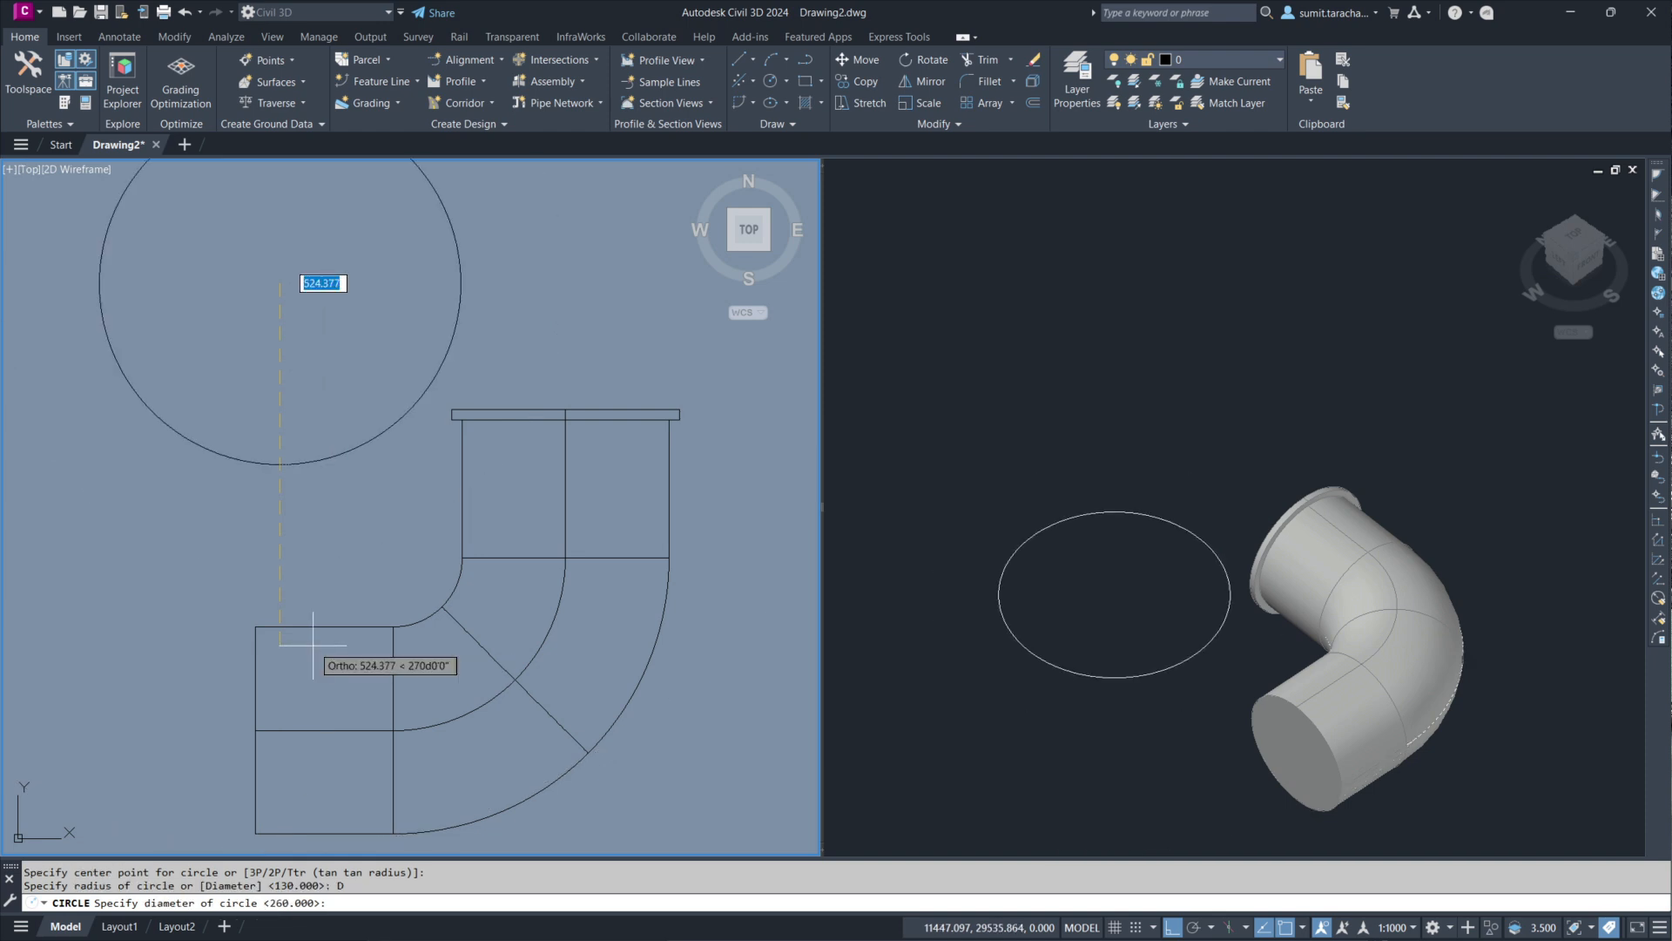
type("260")
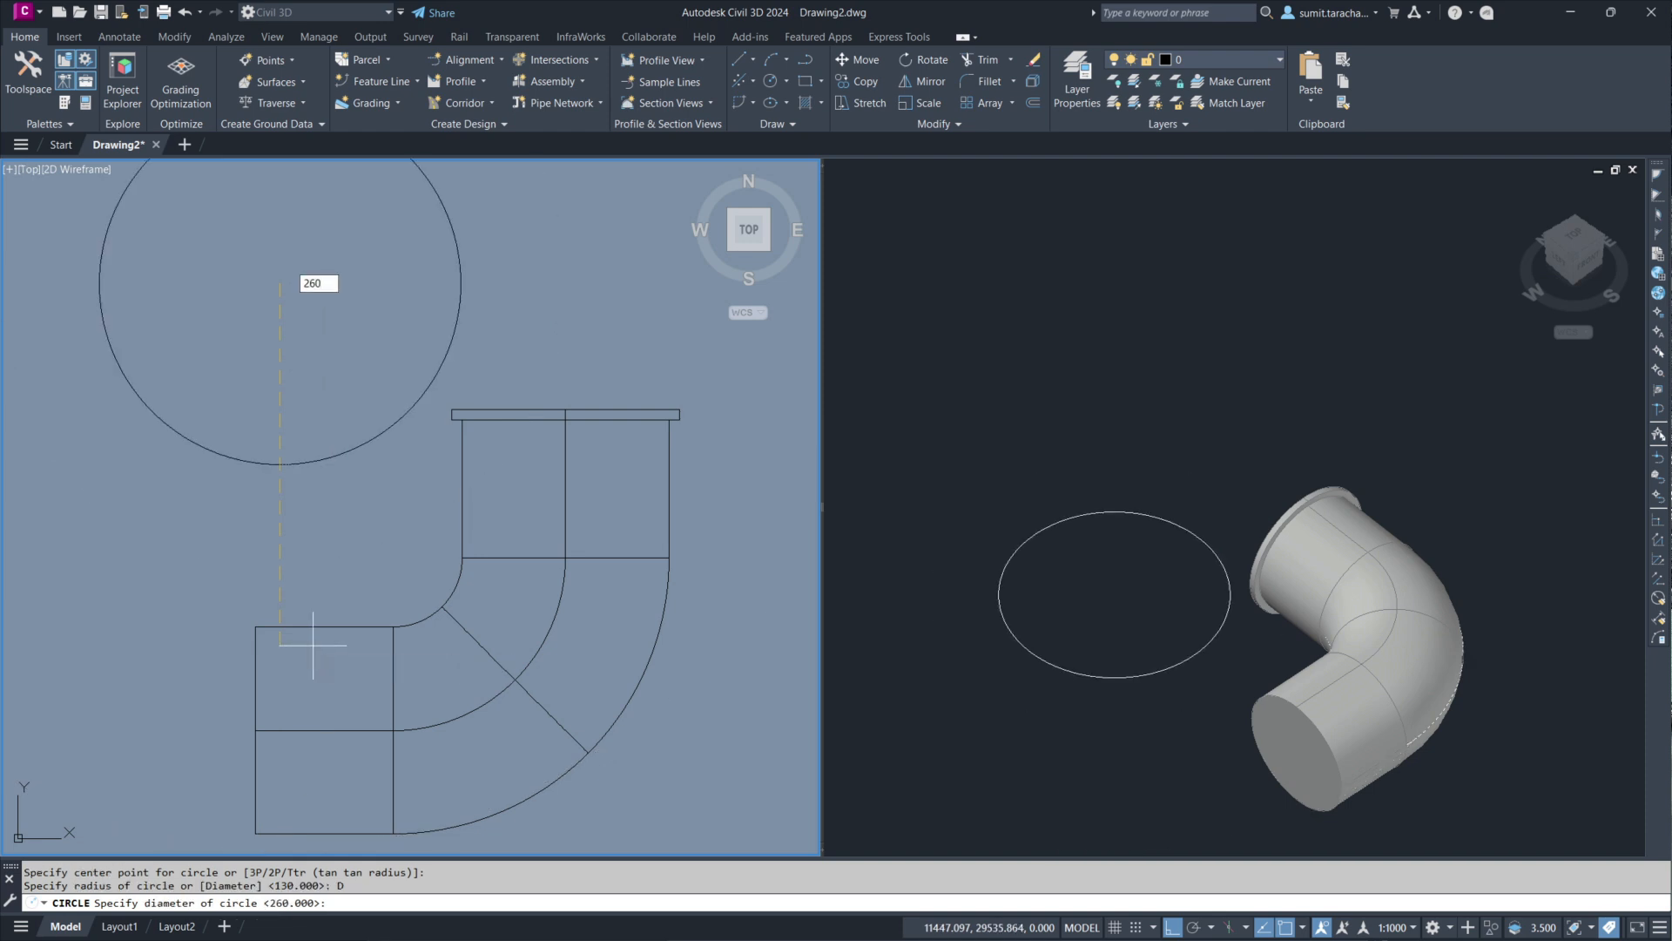
key("Return")
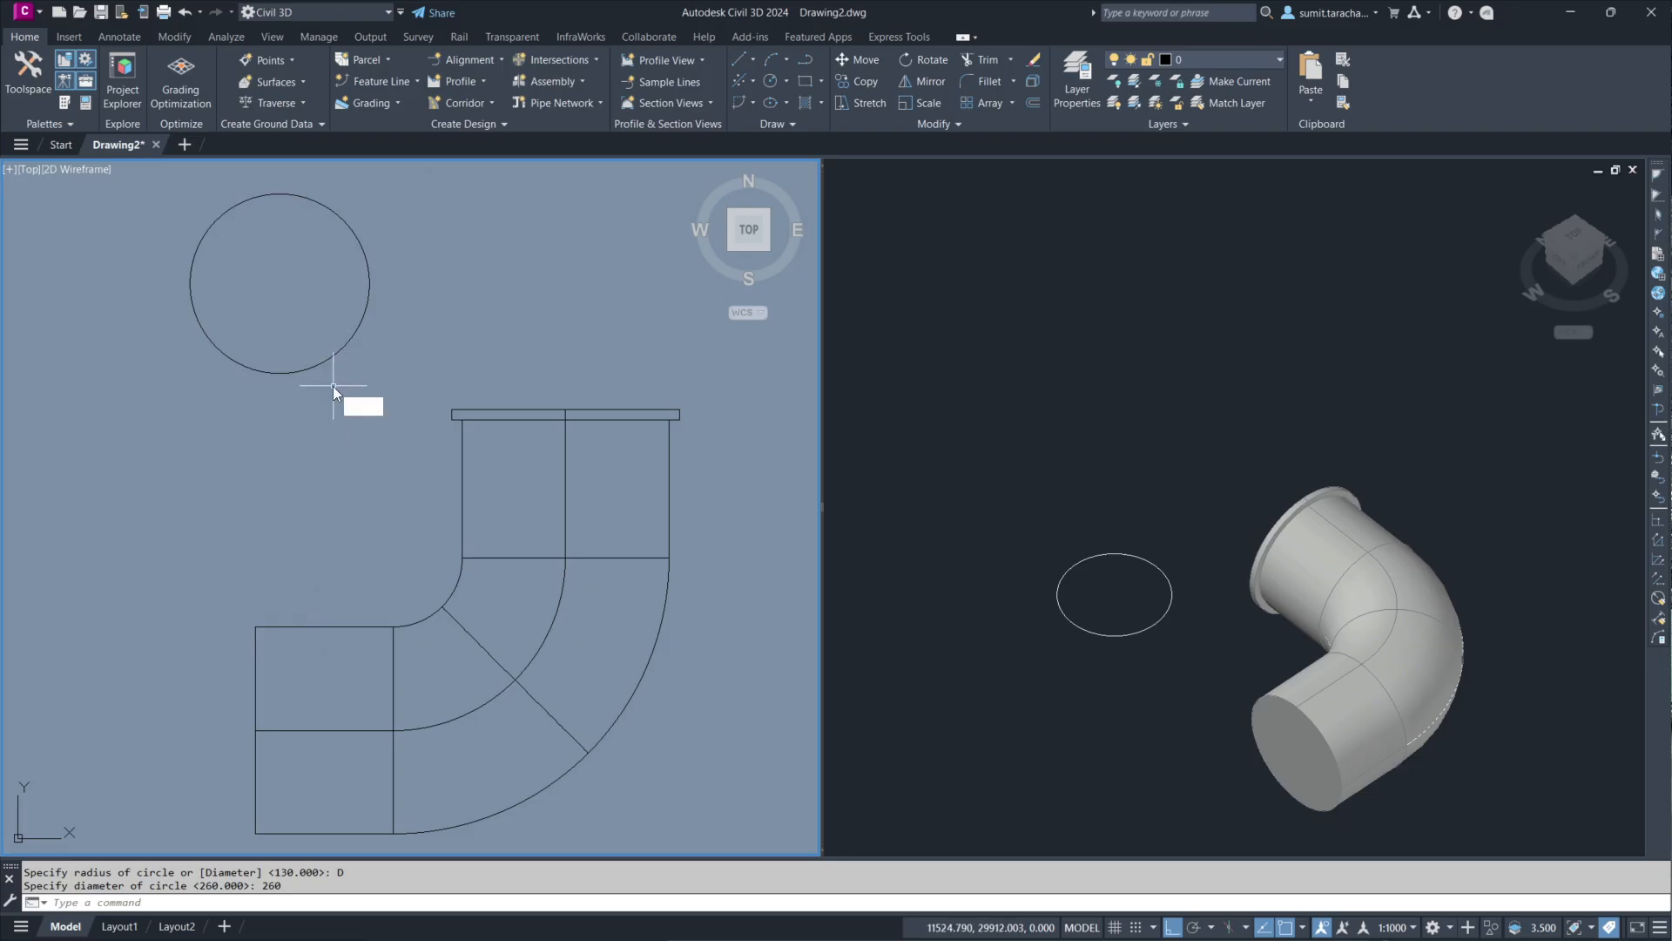
Step: Rotate the 260 circle upright in 3D about a horizontal two-point axis, using reference angle 0 and new angle 90
type("RO")
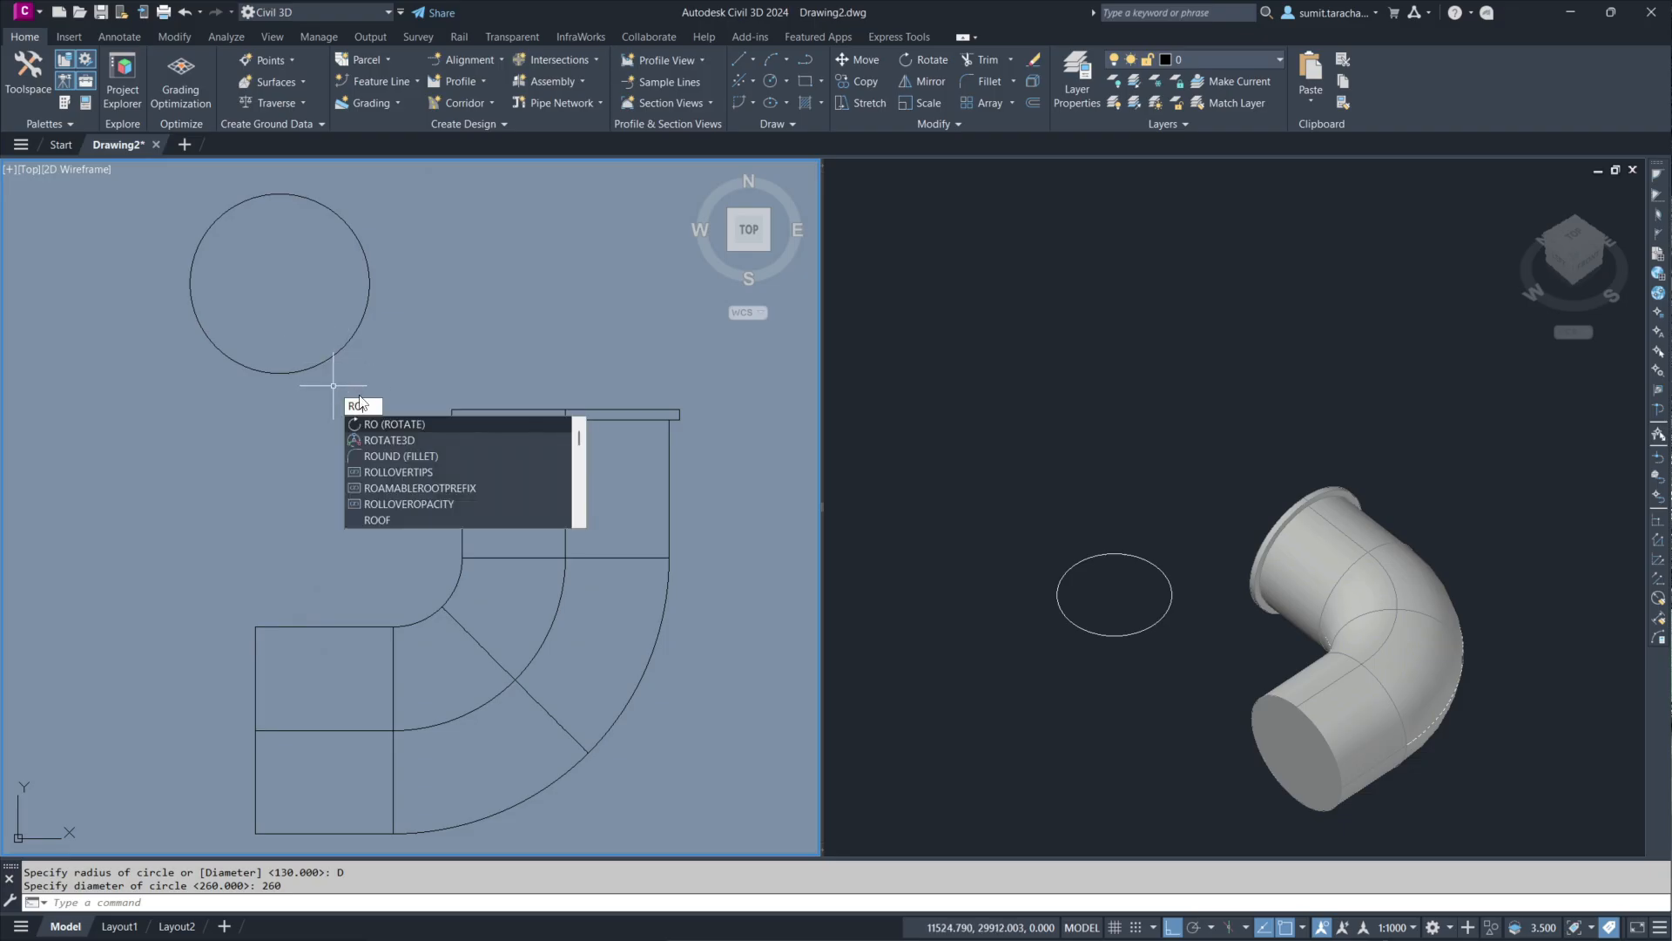
left_click(383, 440)
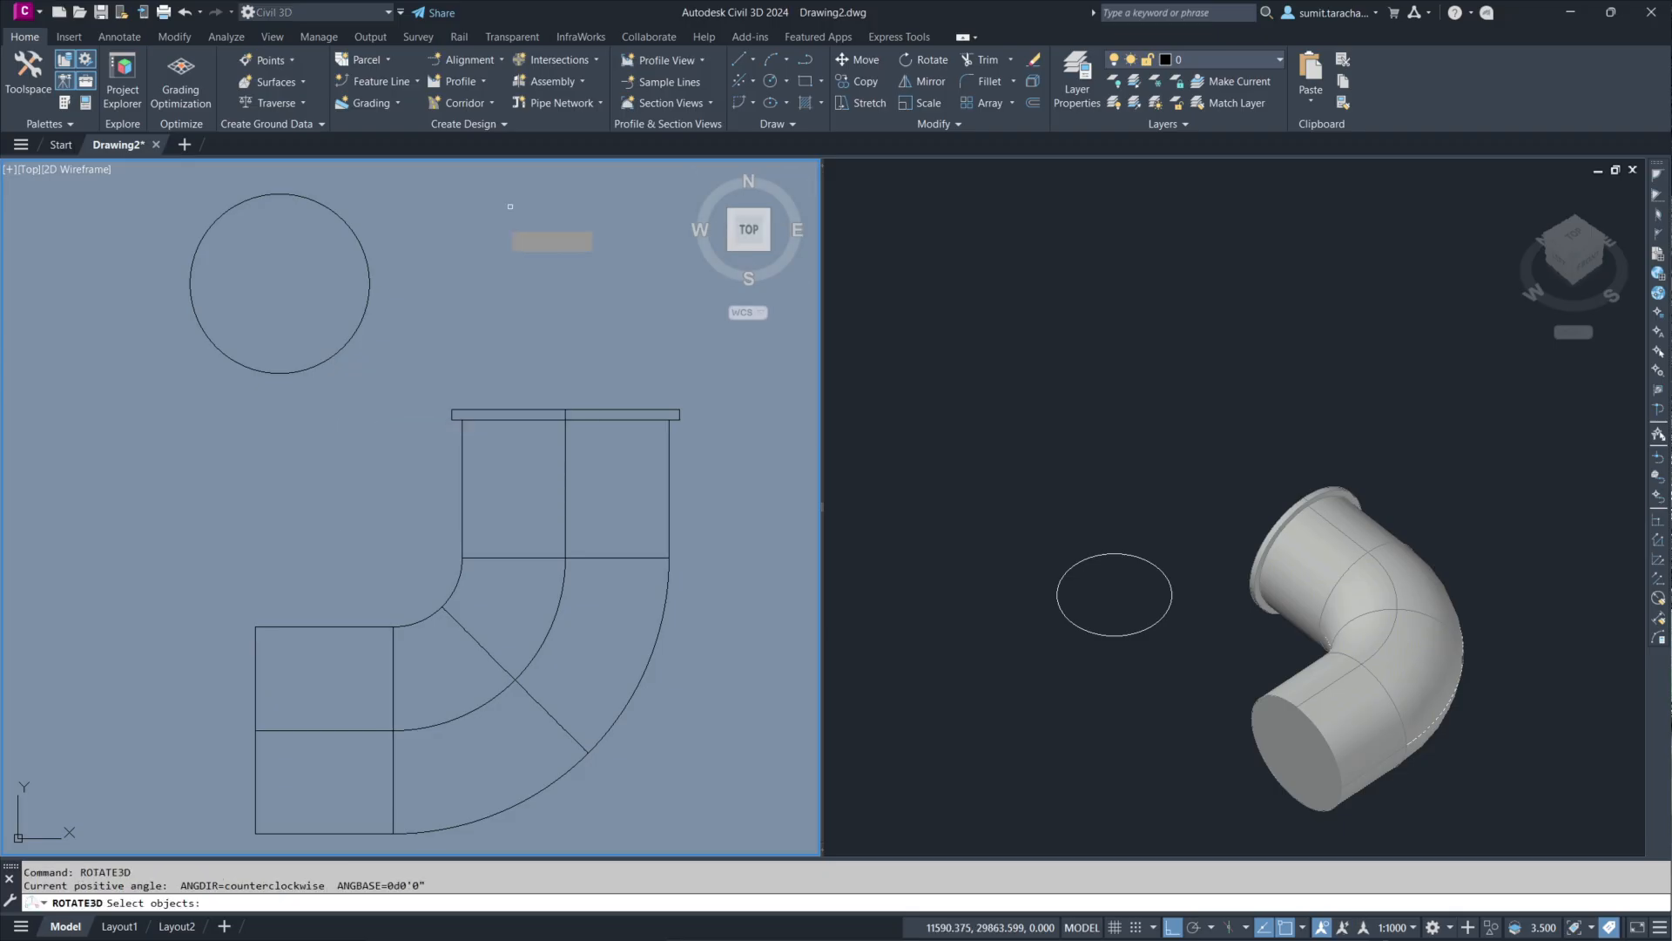
left_click(323, 364)
left_click(317, 356)
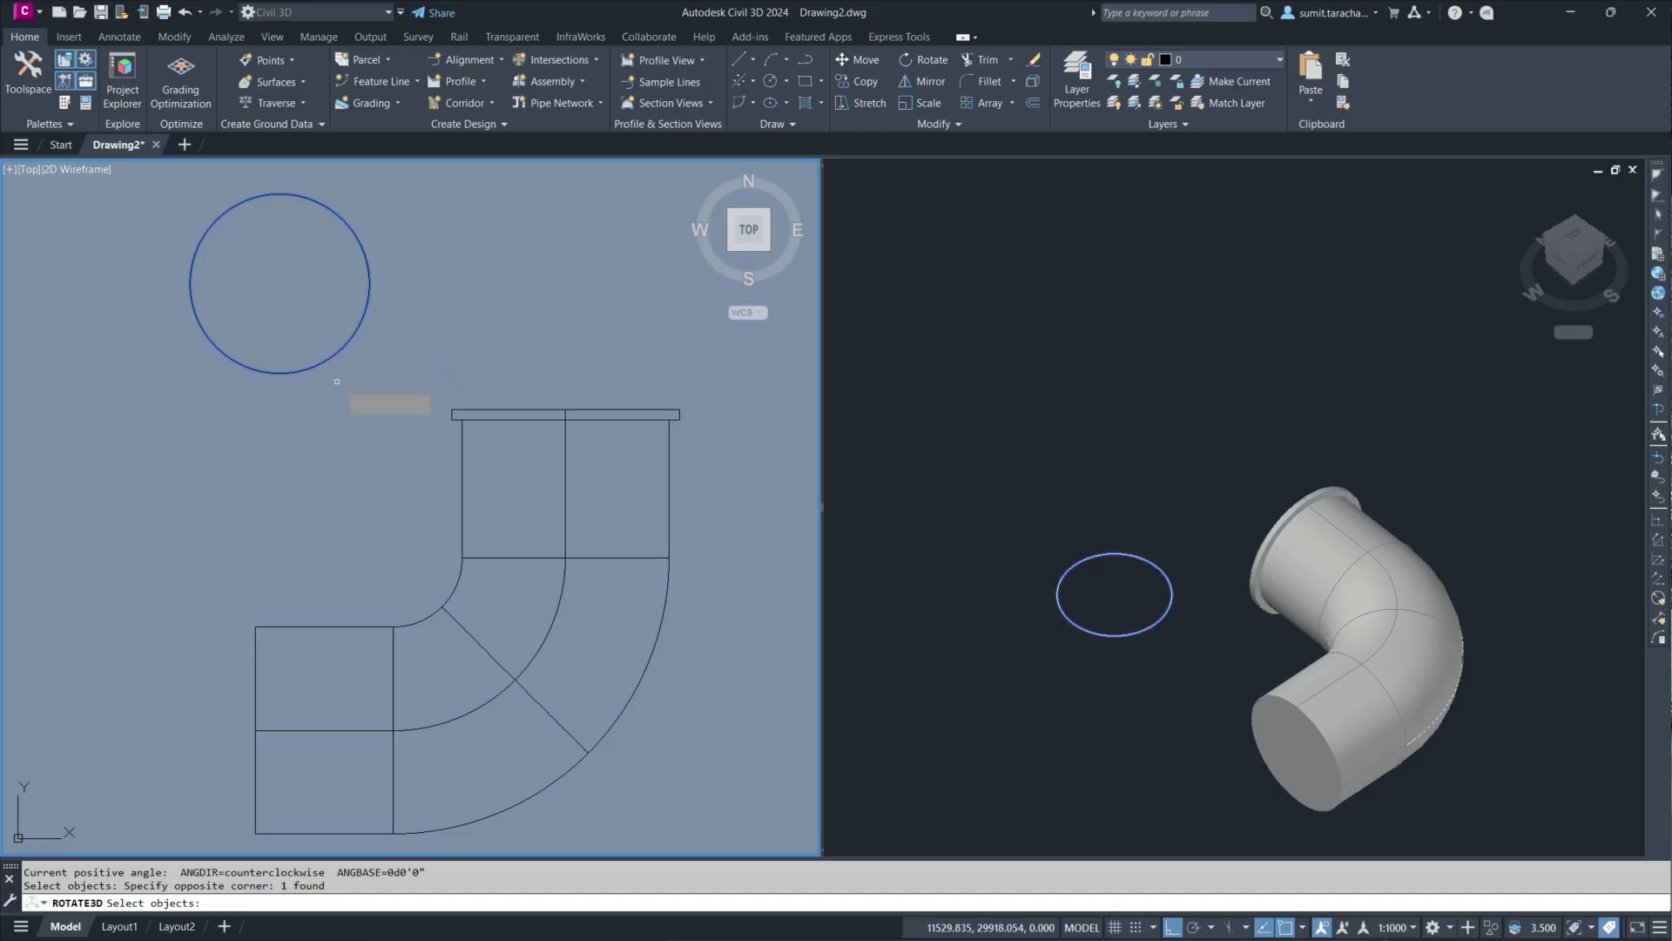
key("Return")
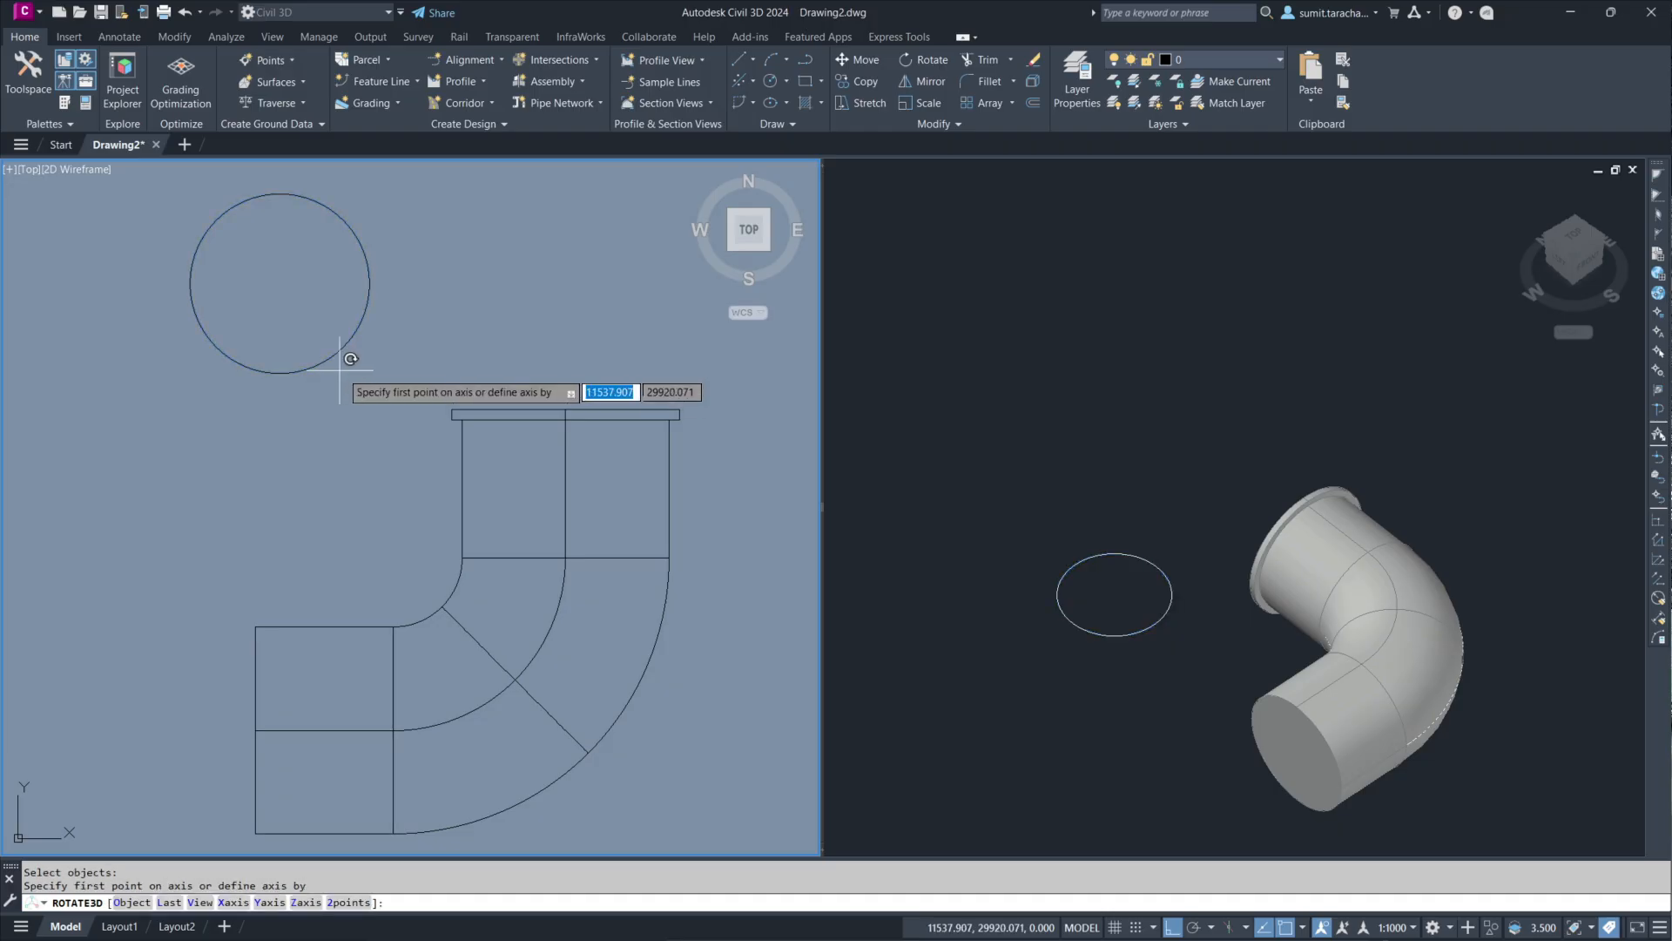
type("2")
key("Return")
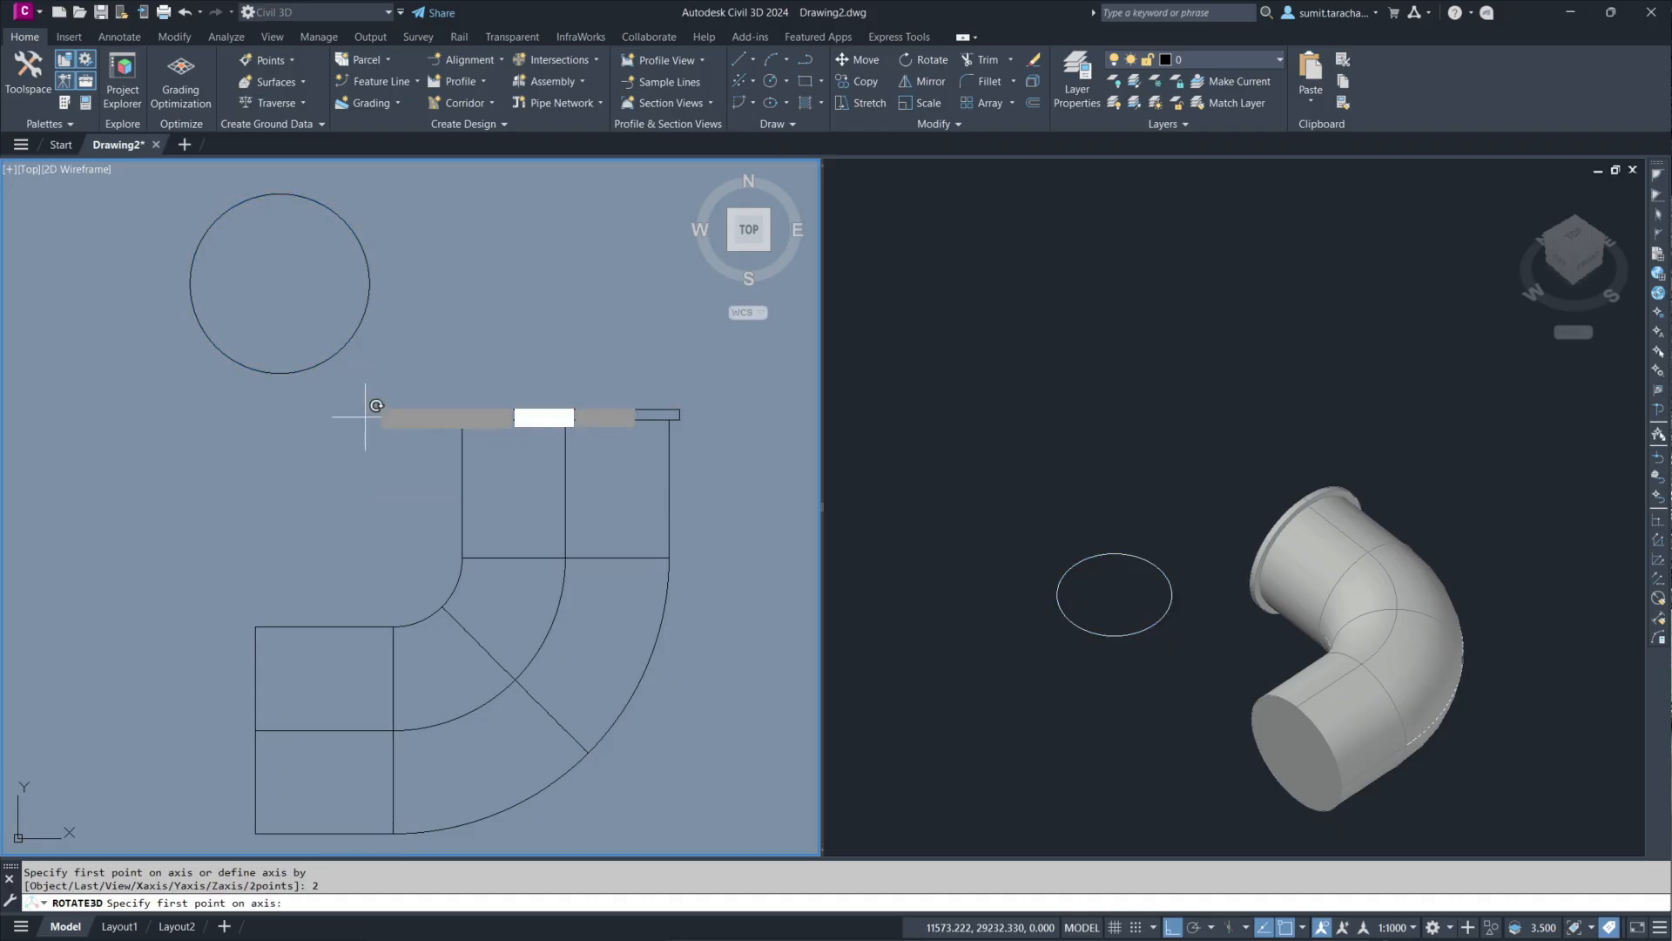
left_click(403, 273)
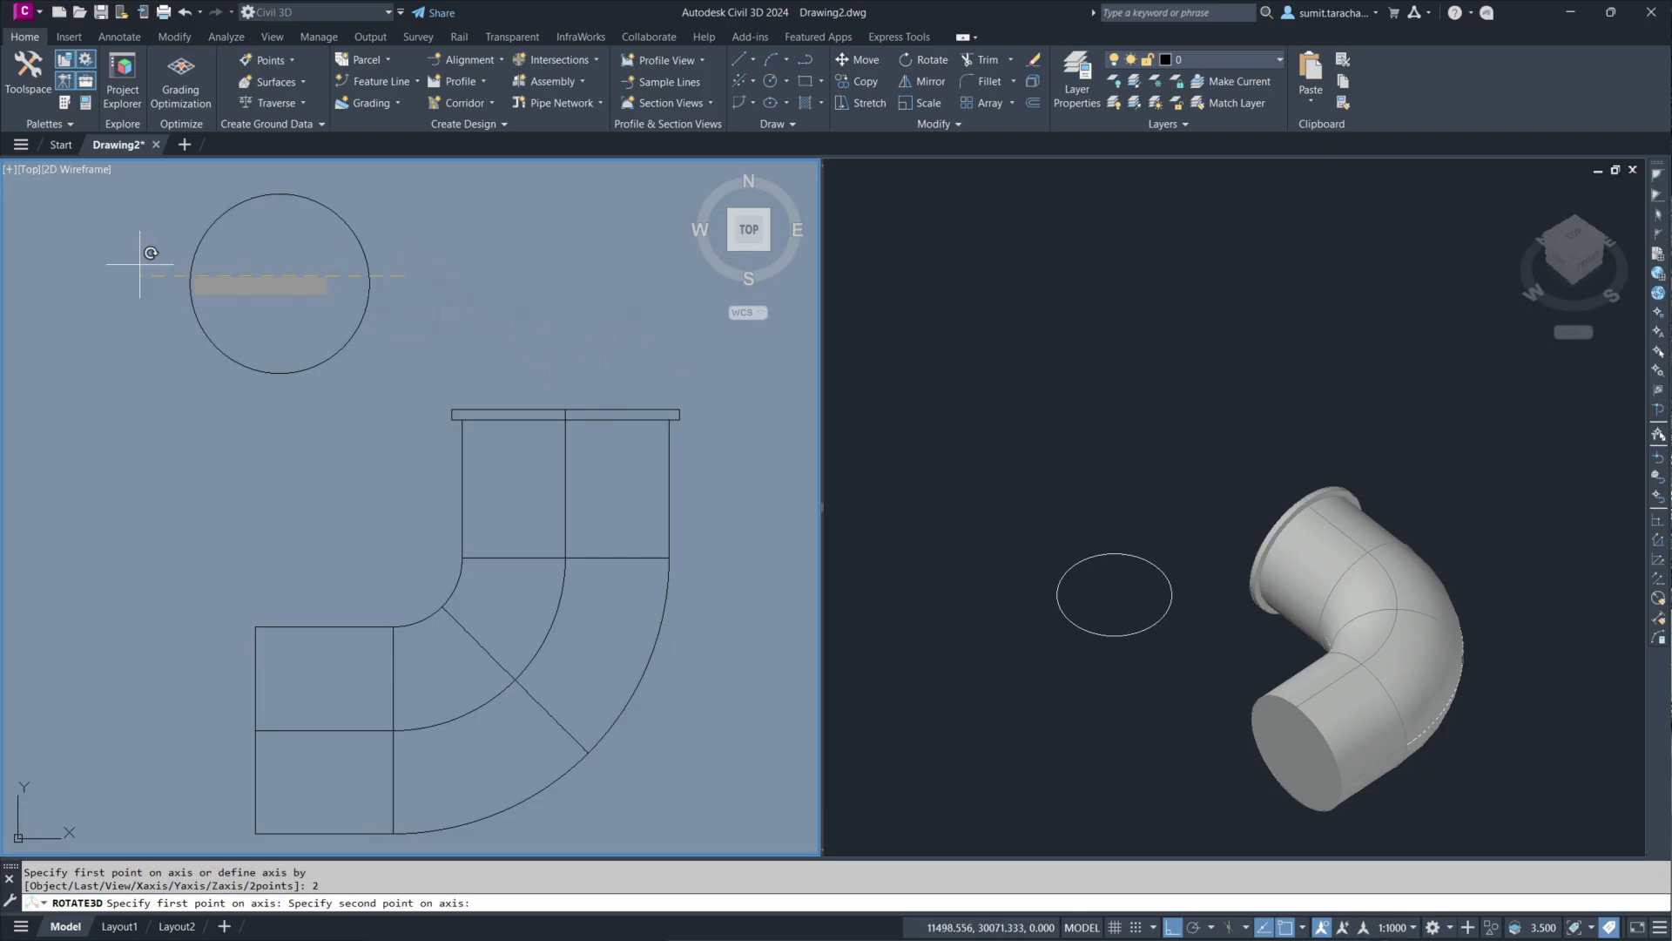
left_click(62, 271)
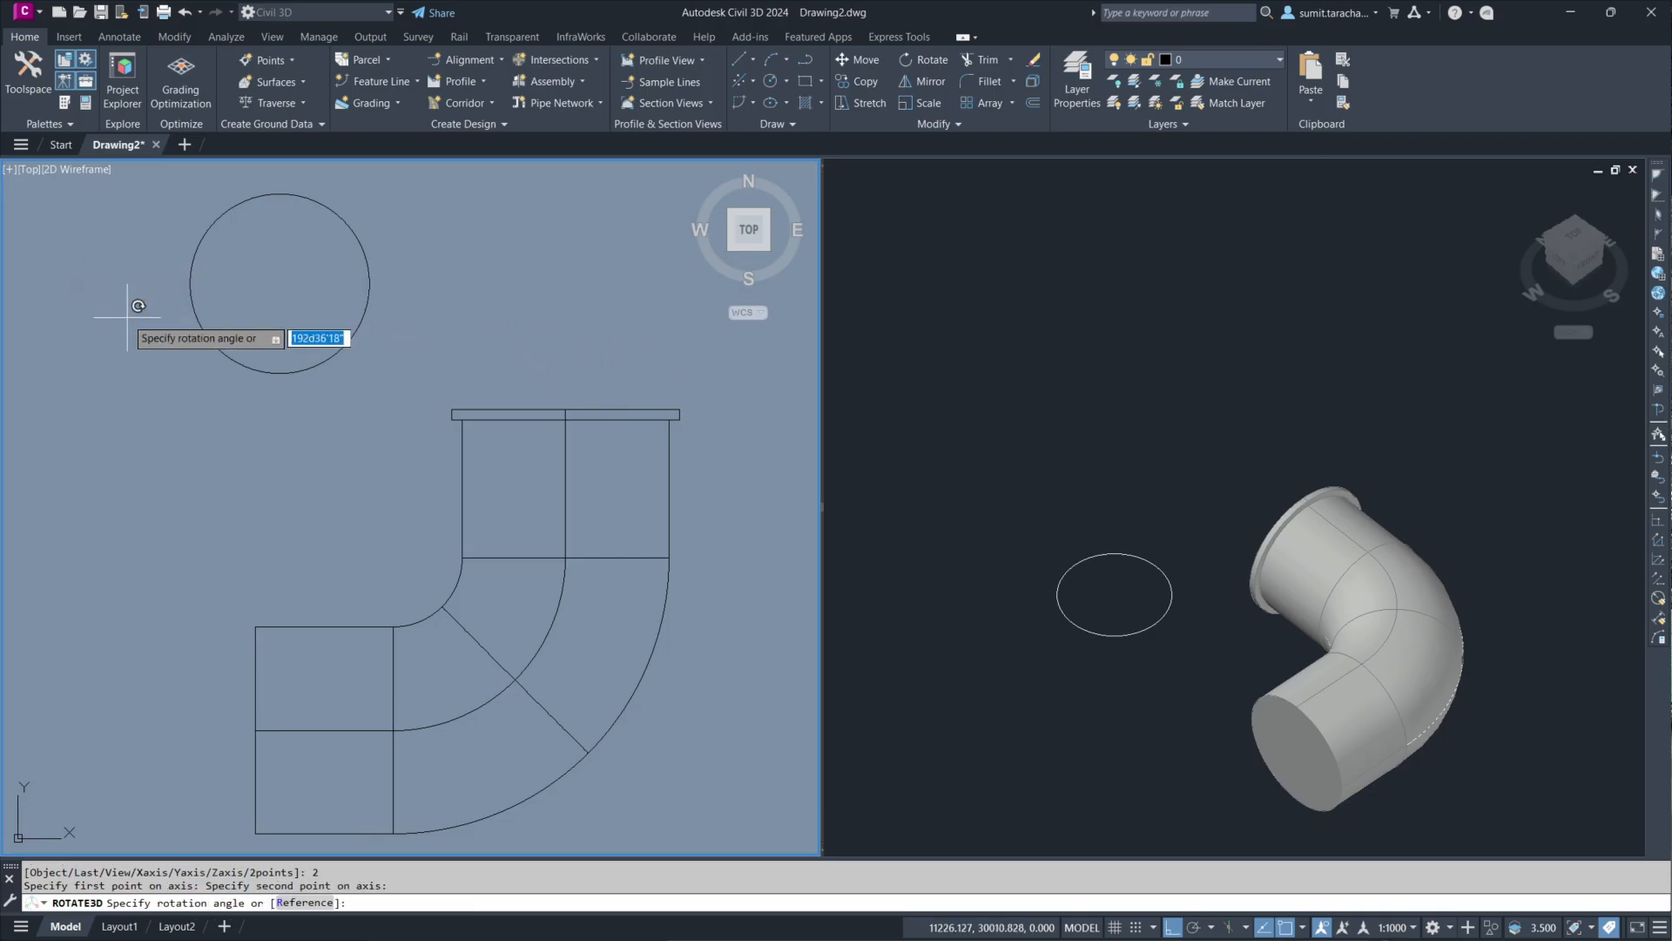
left_click(305, 902)
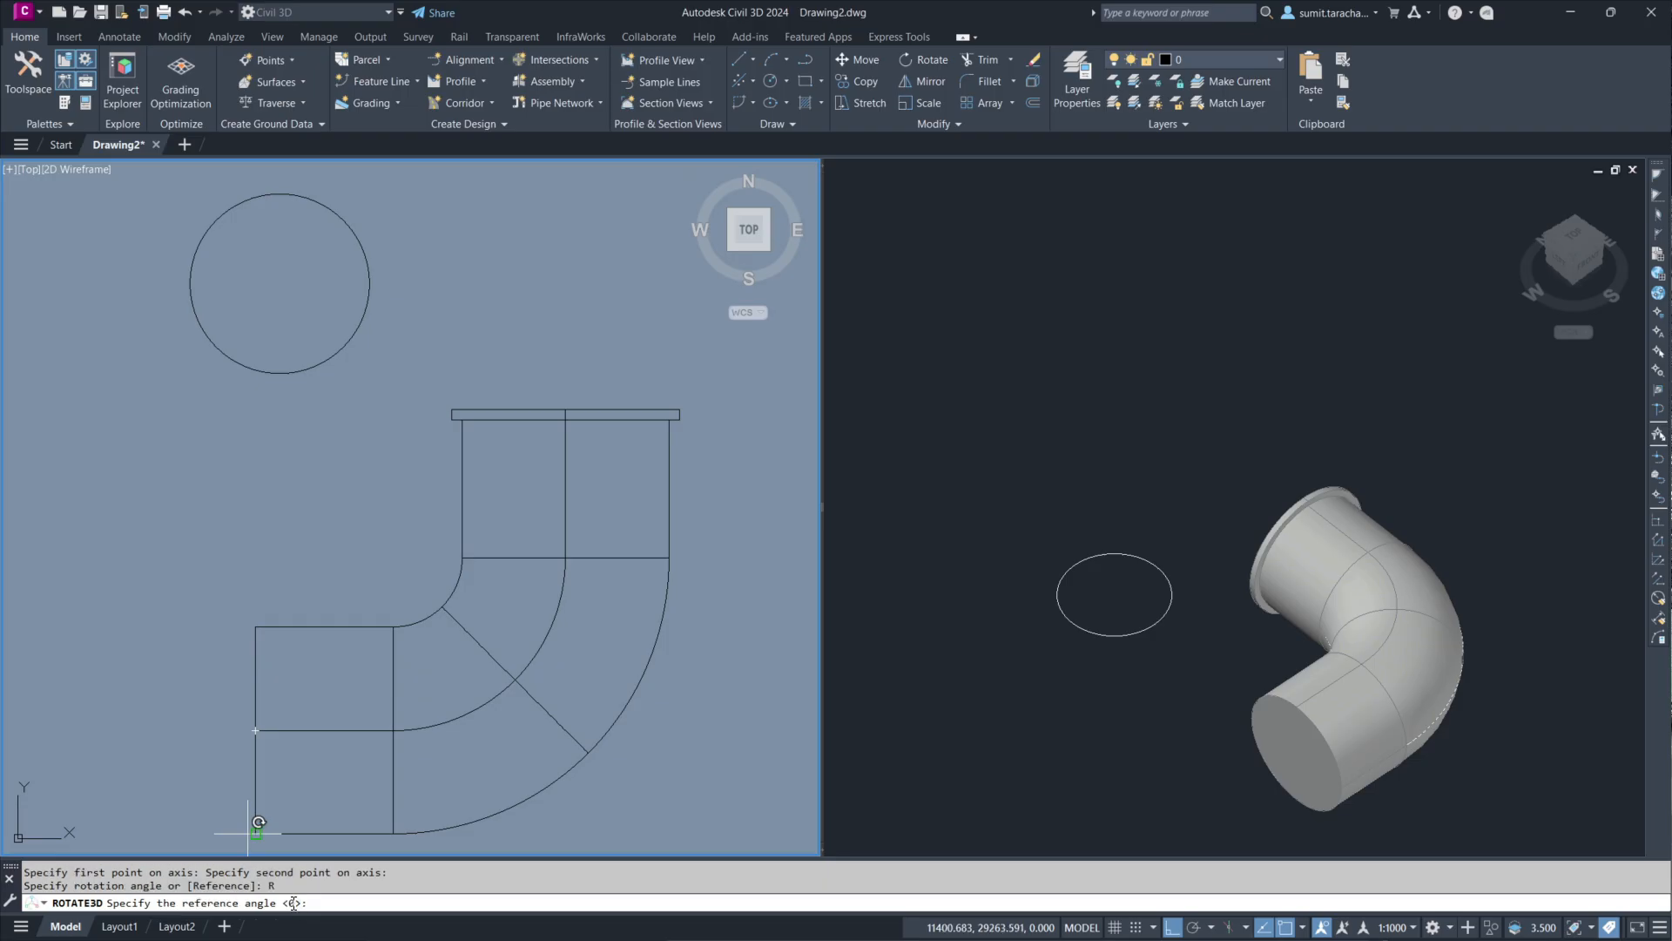
key("Return")
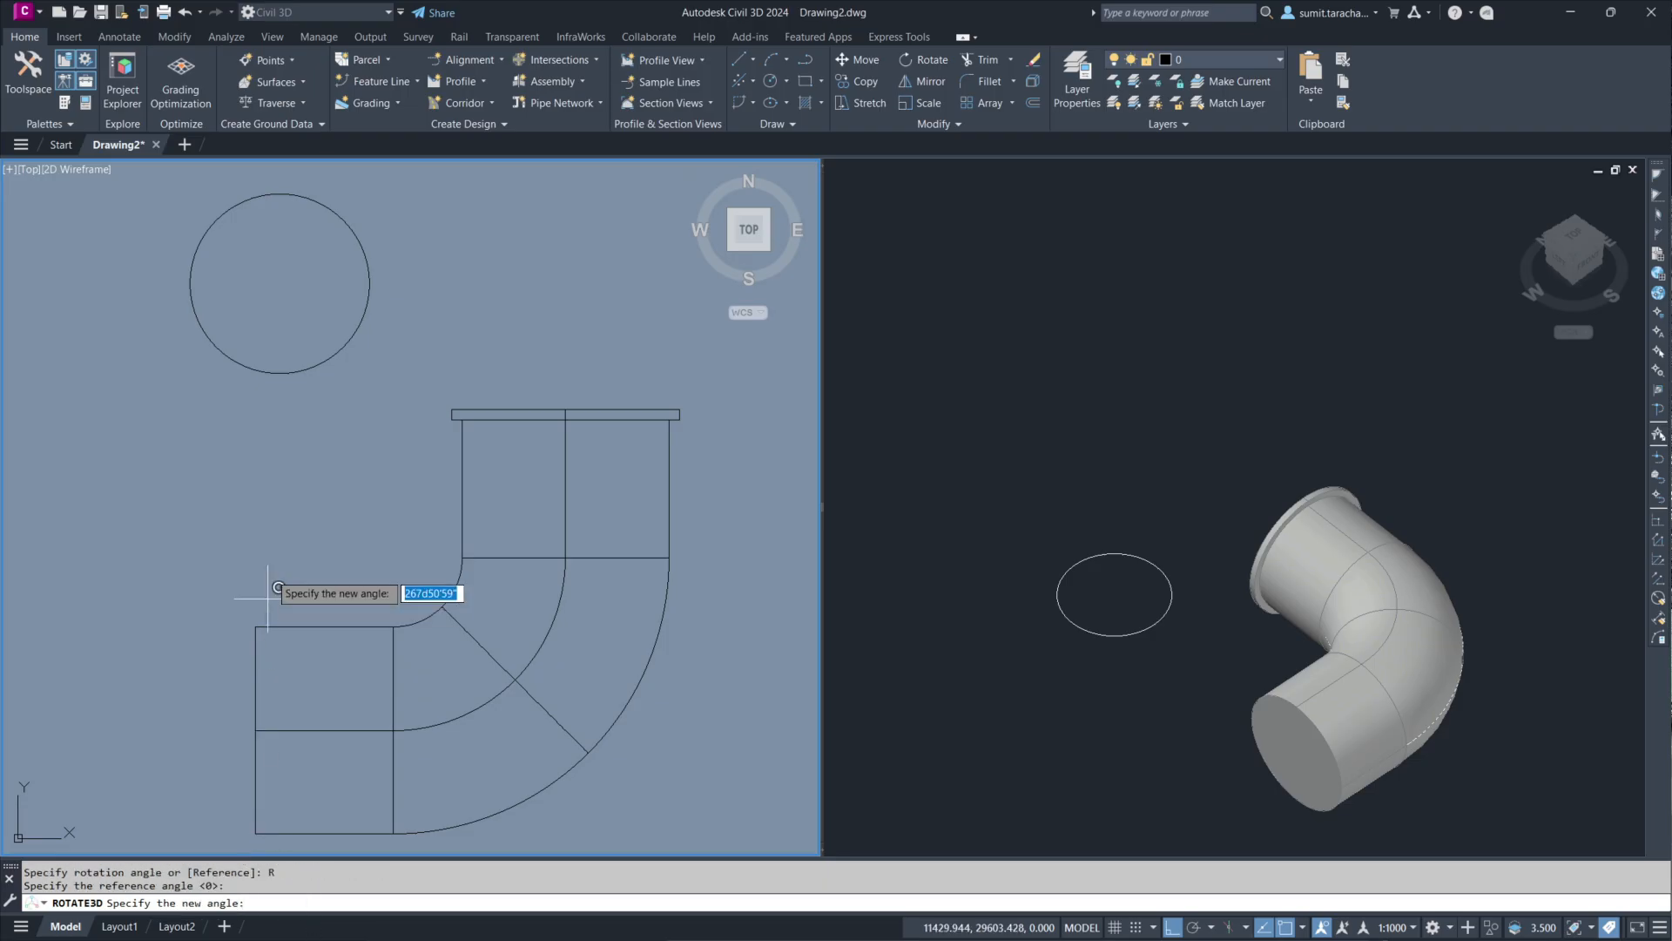
type("90")
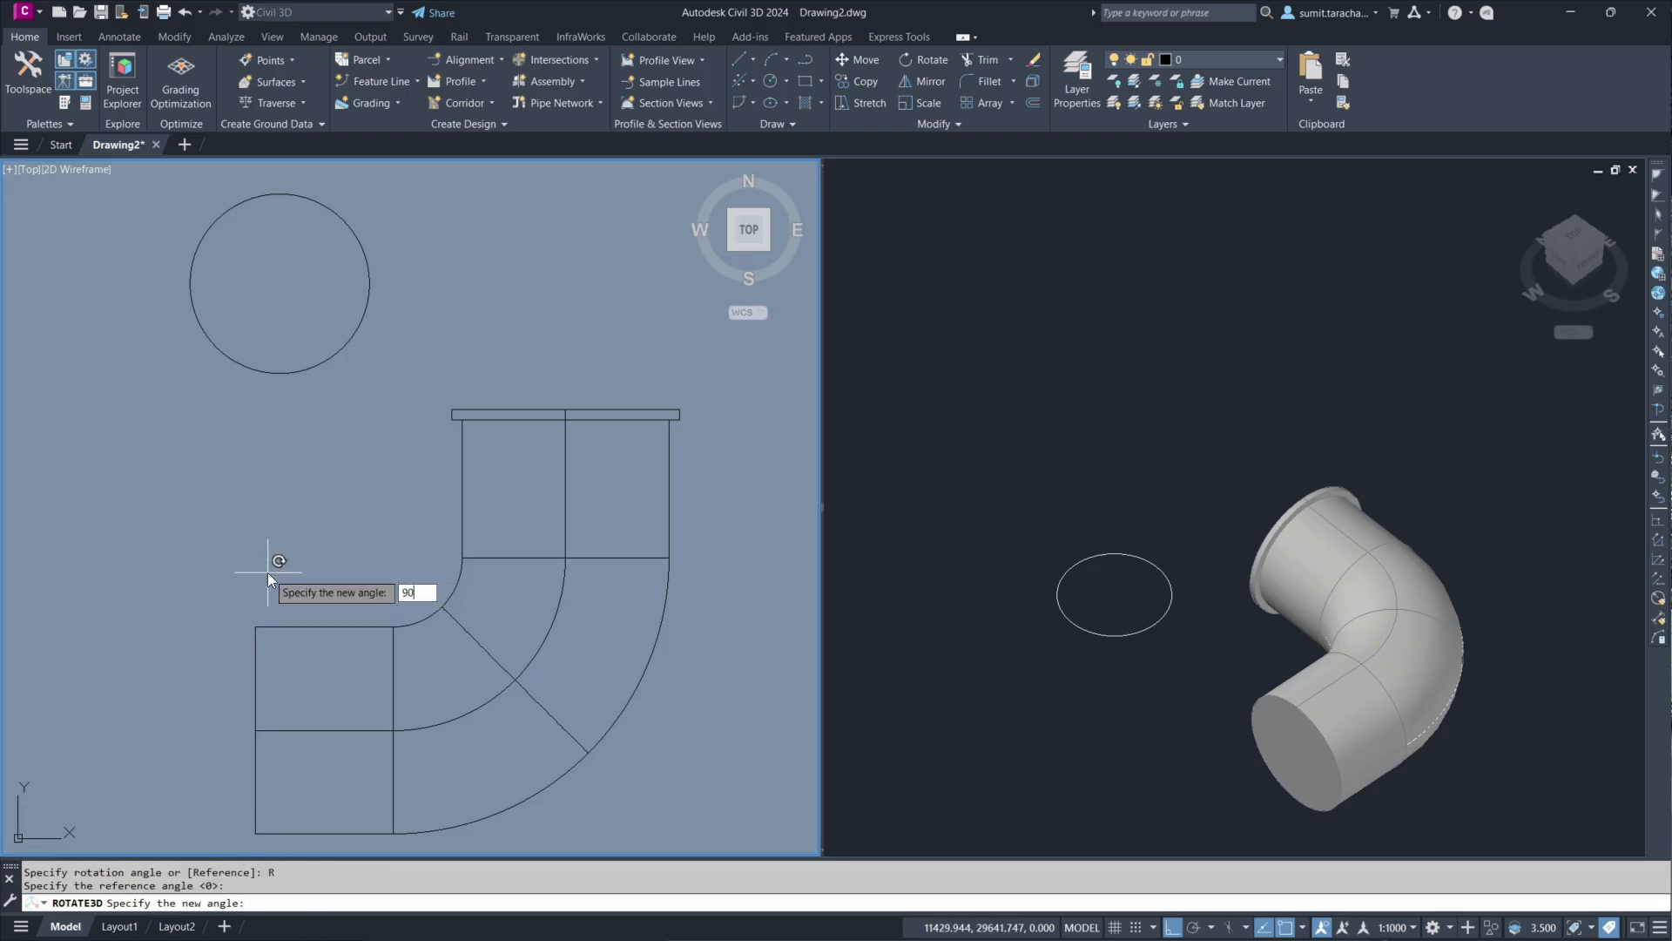
key("Return")
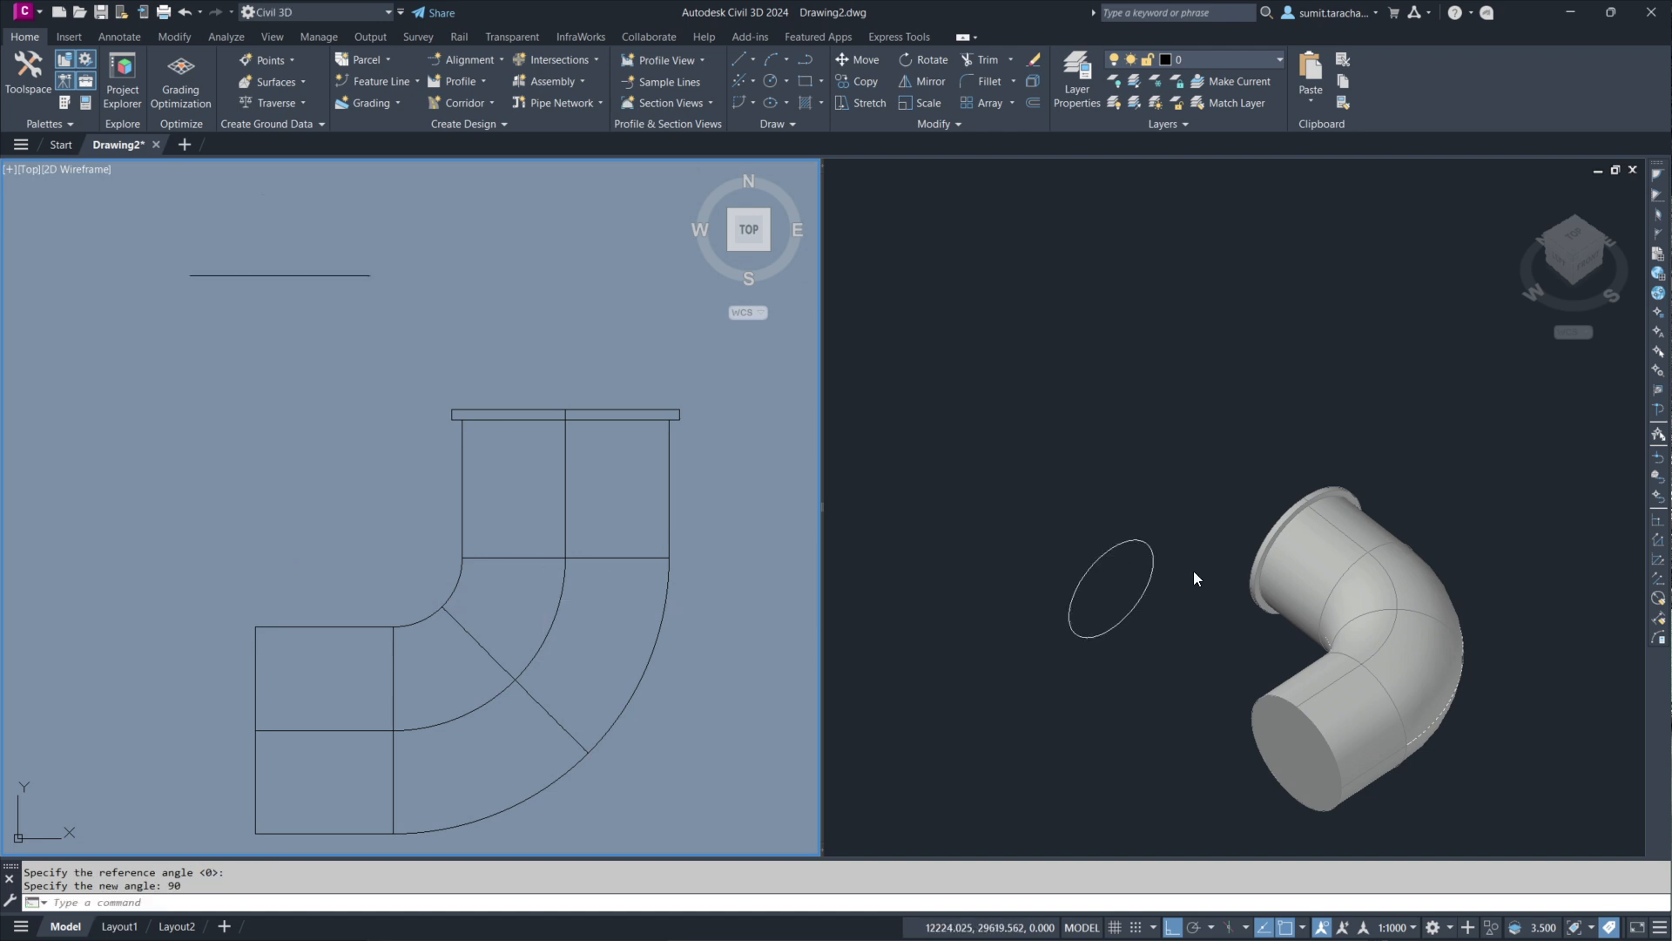
Step: Stretch the centre-line polyline's upper end past the flange and its other end about 40 beyond the elbow's horizontal straight end
left_click(336, 299)
left_click(331, 310)
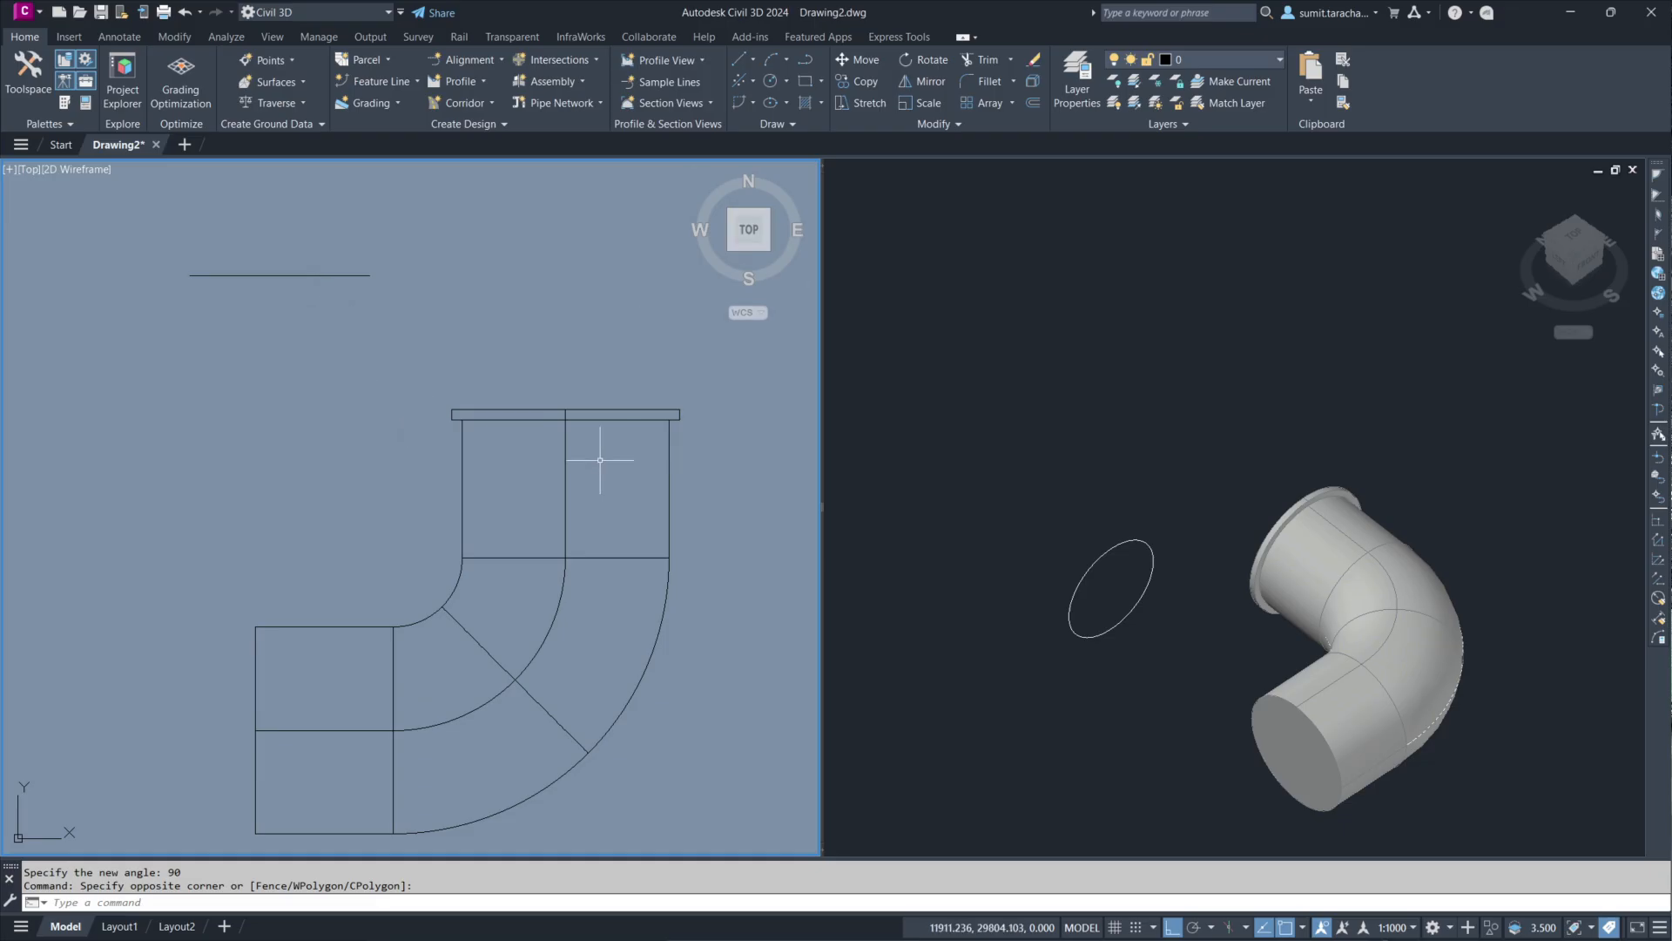
left_click(565, 463)
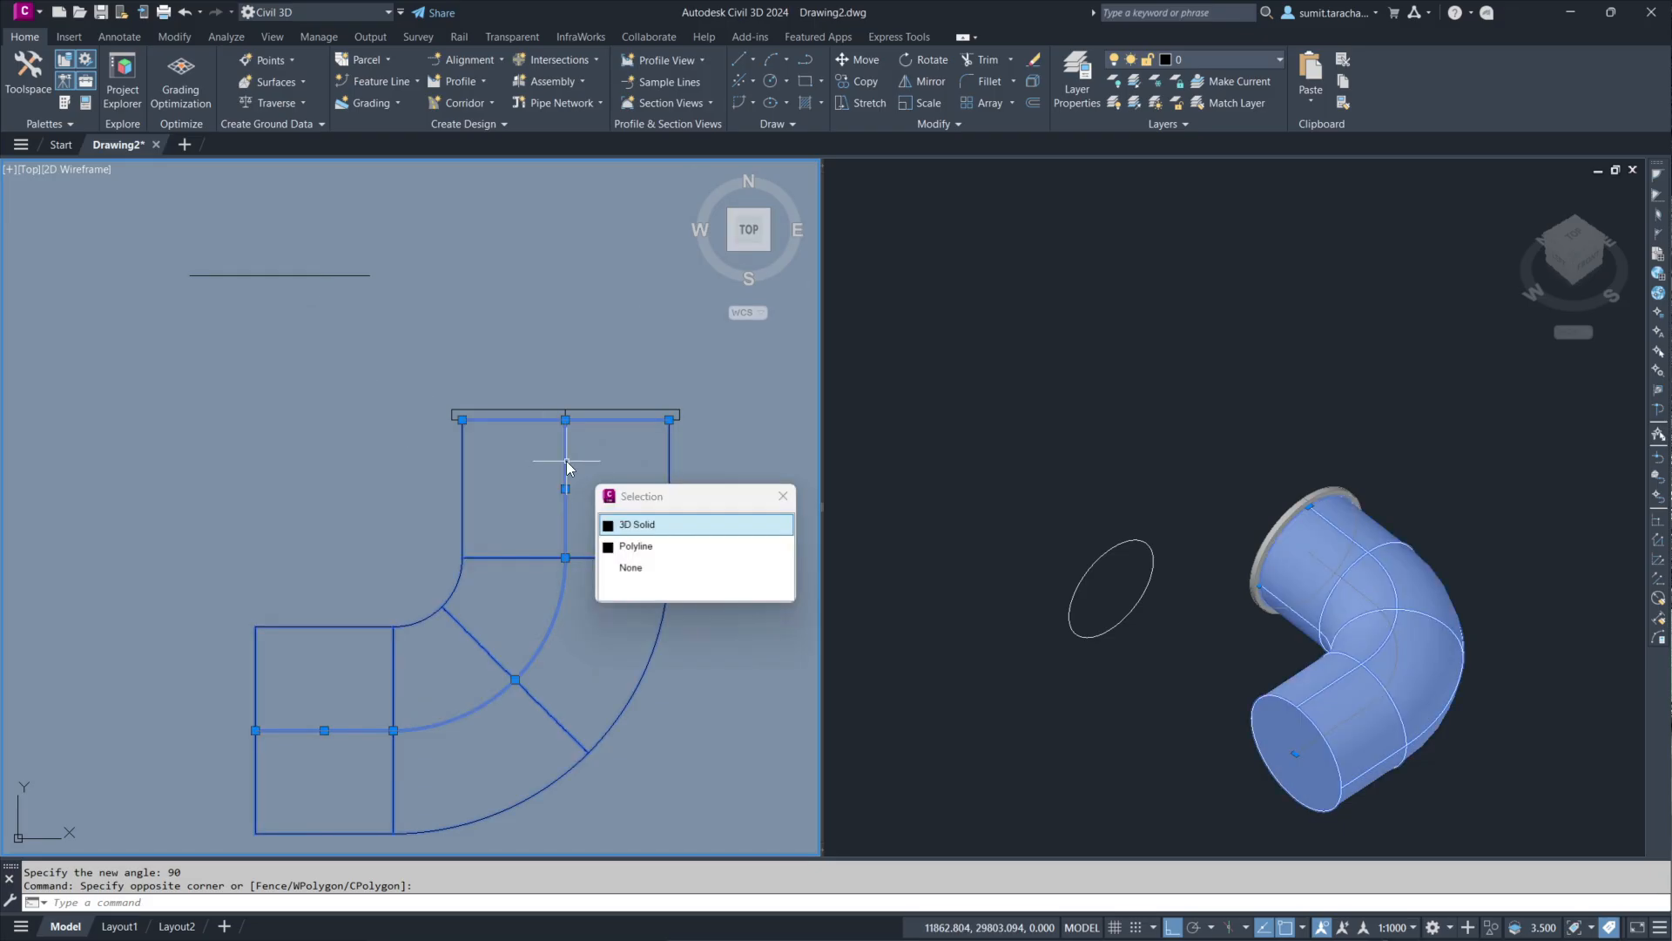
left_click(637, 546)
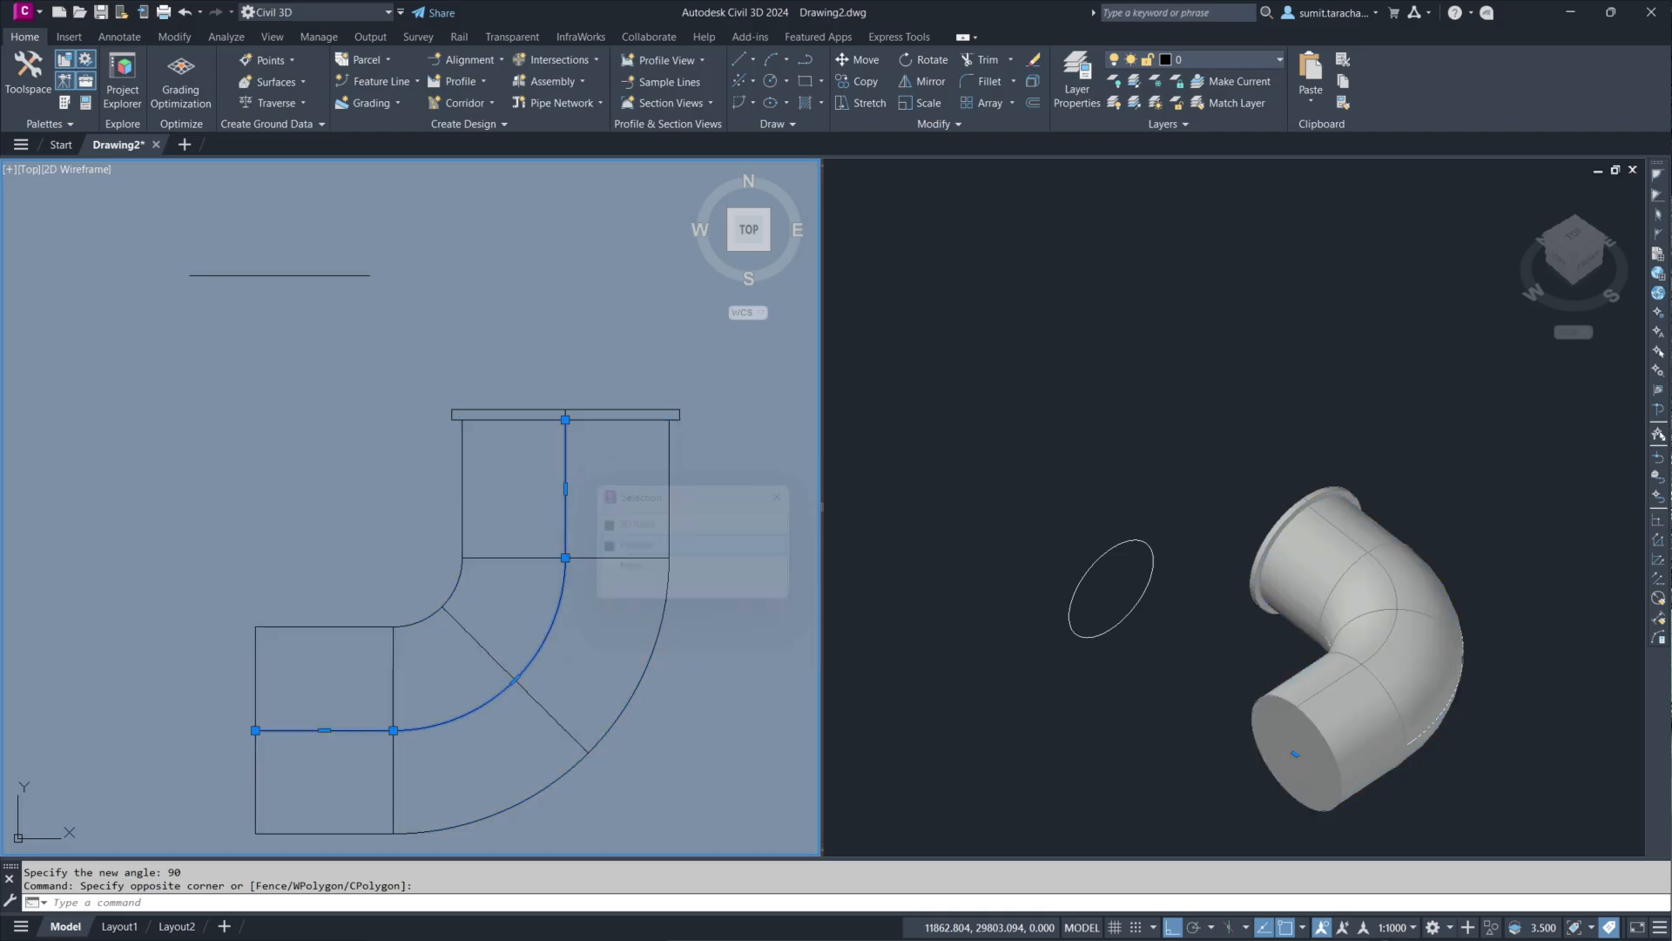
left_click(565, 420)
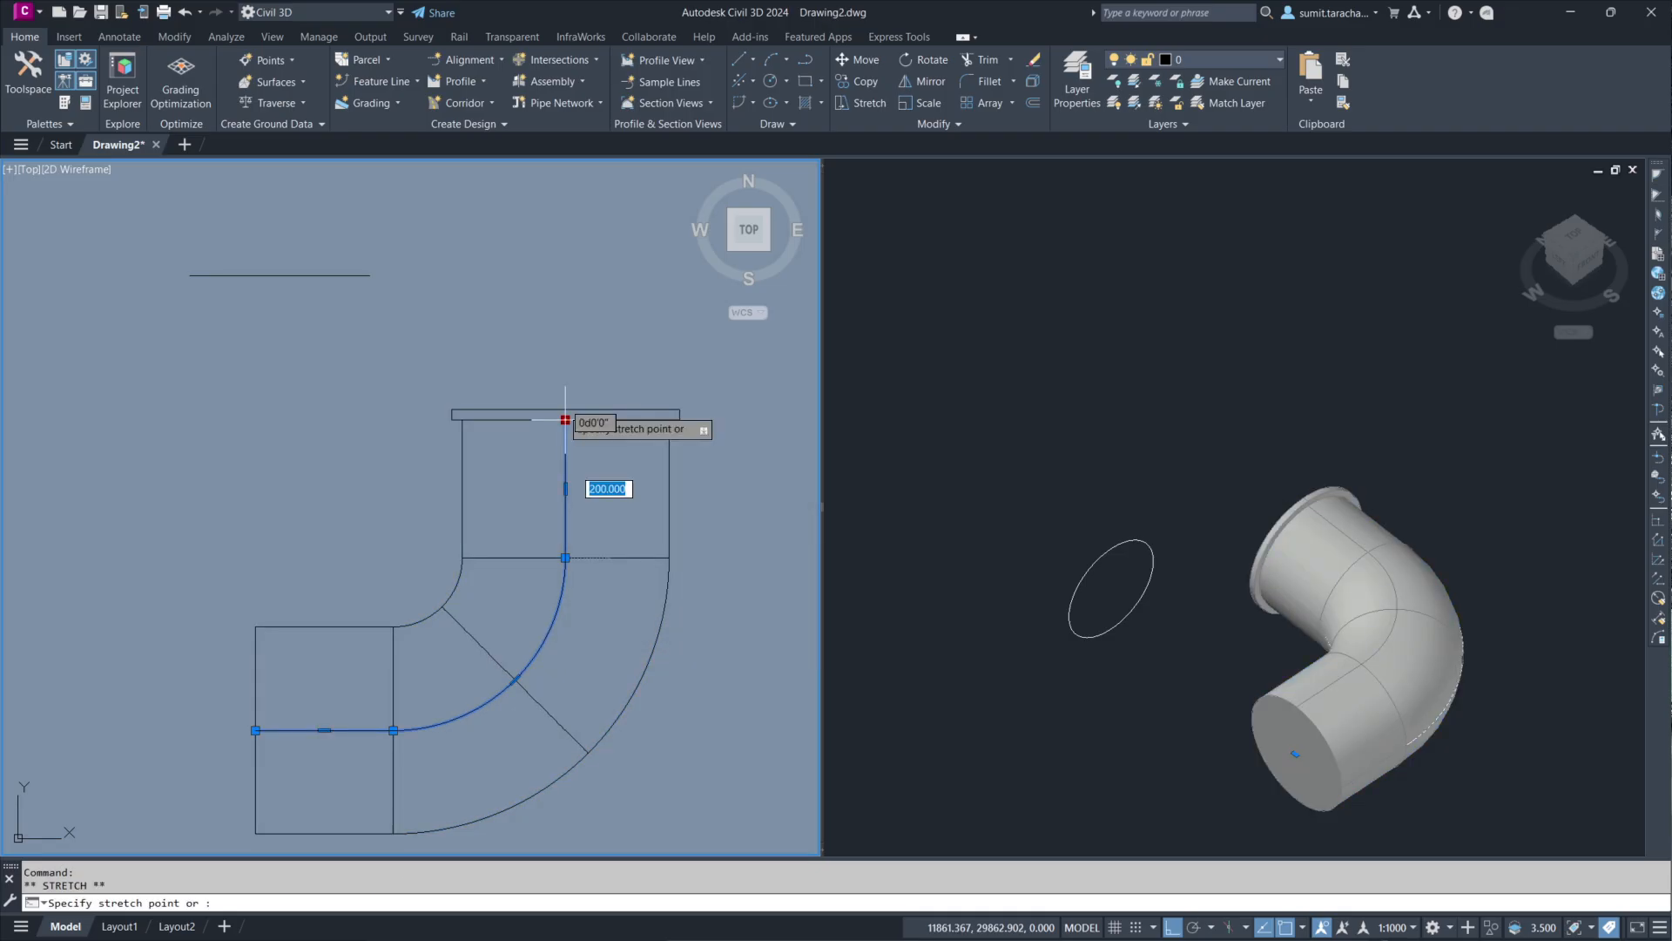
left_click(565, 364)
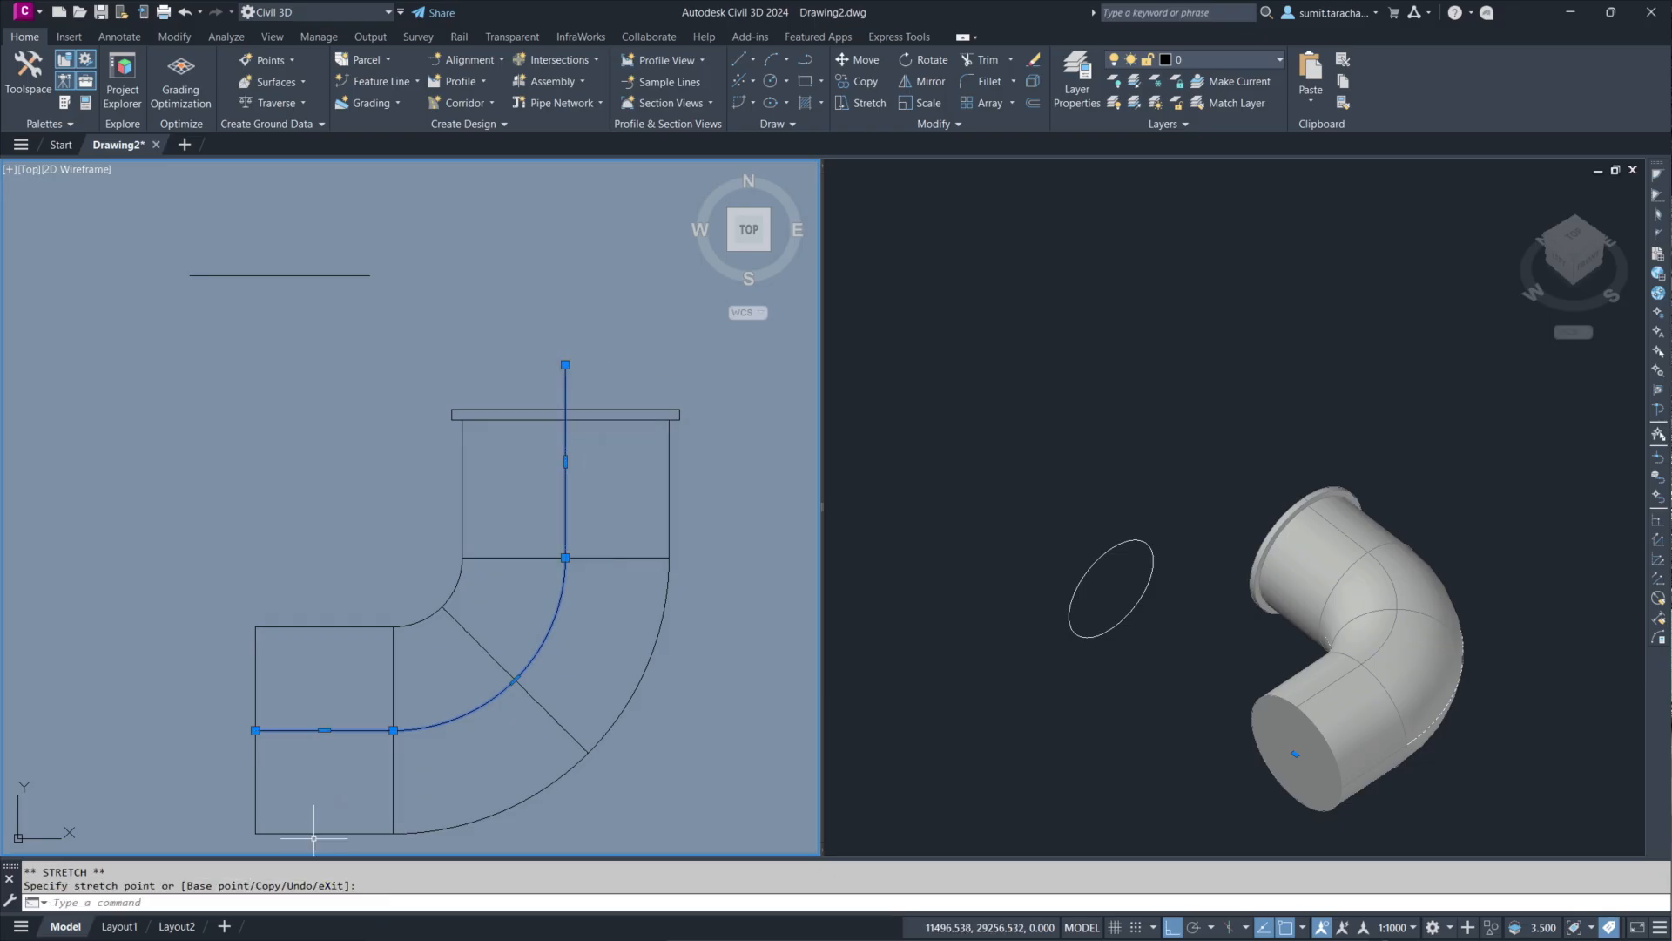
left_click(255, 730)
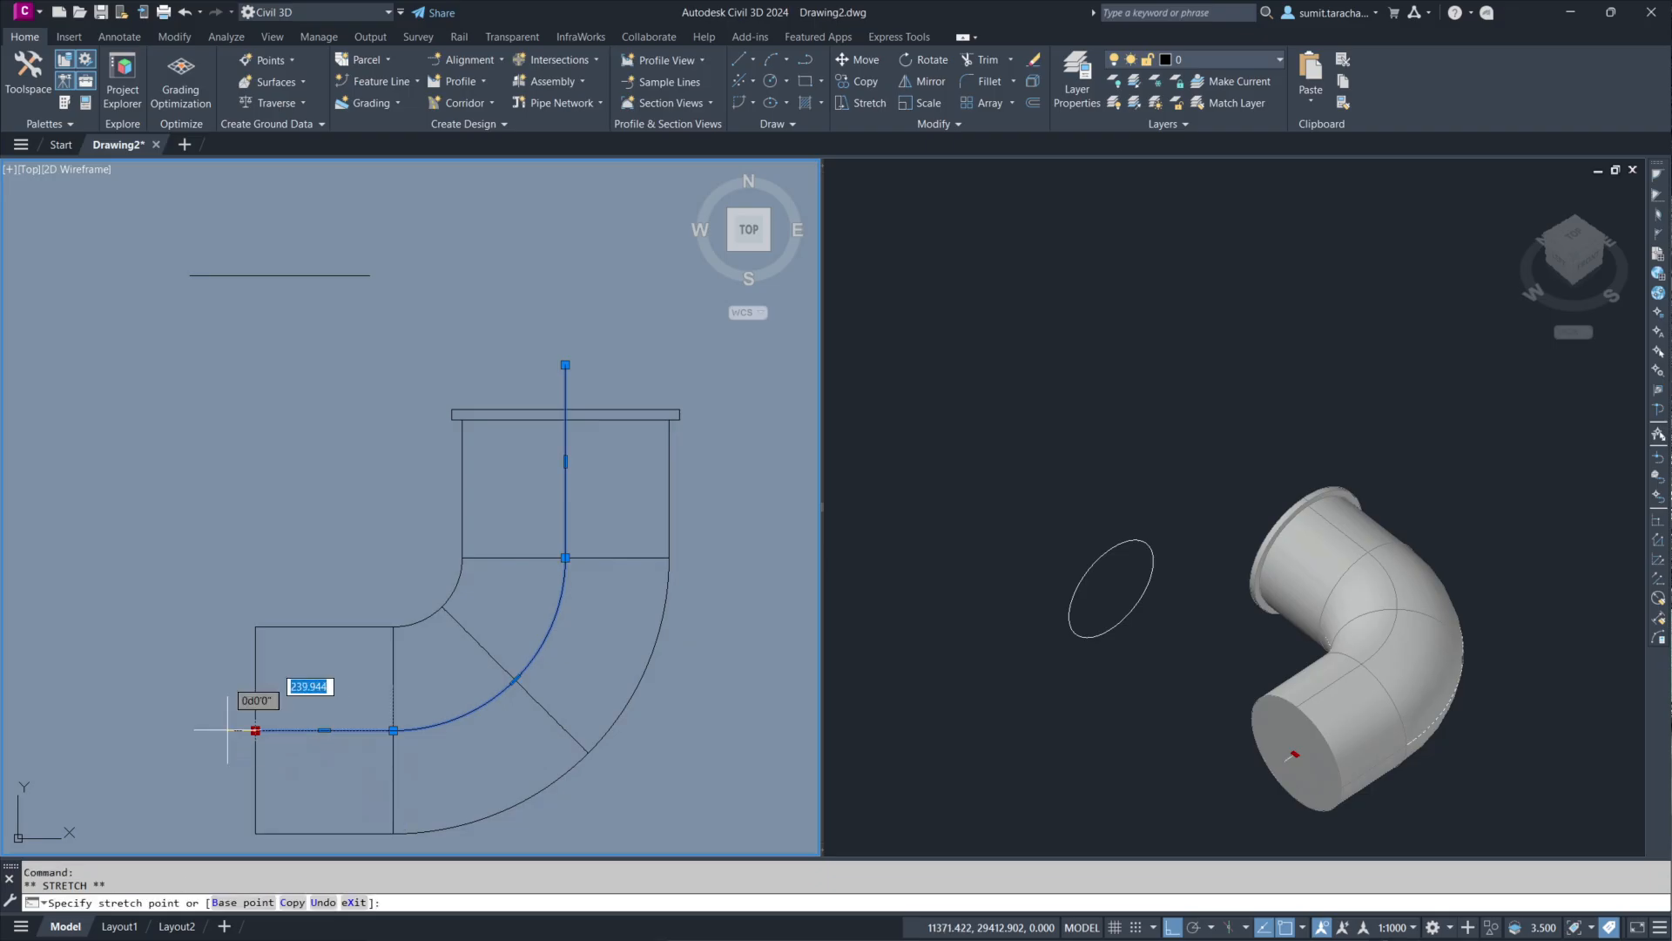
left_click(227, 730)
key("Escape")
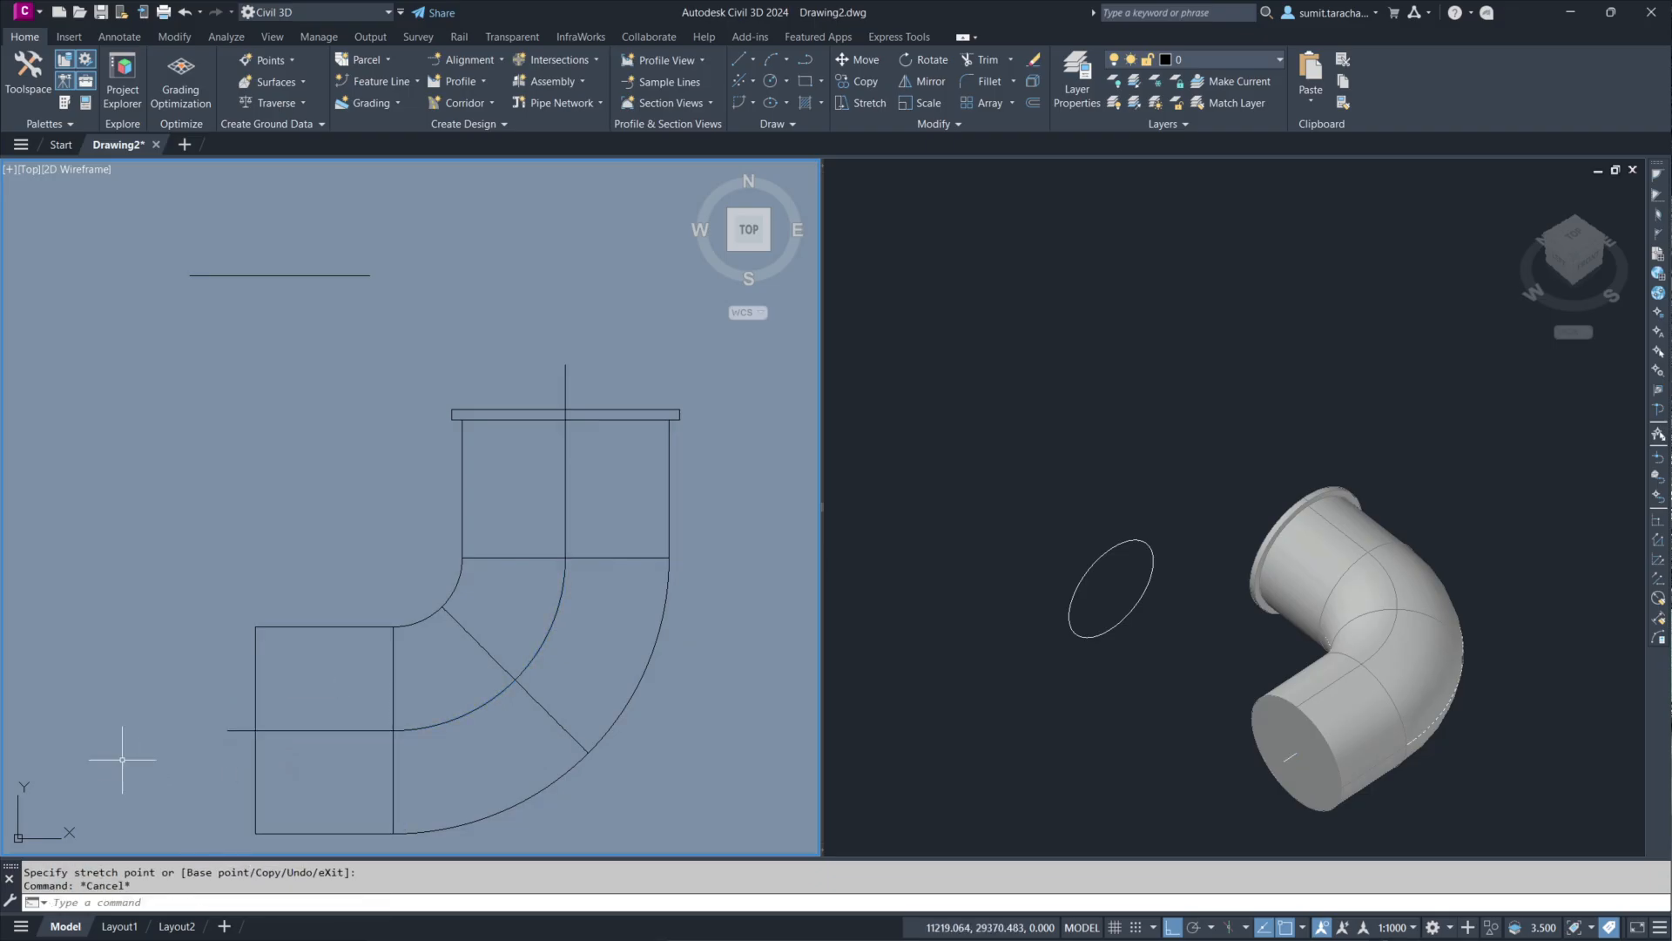
Step: With Ortho off, move the upright 260 circle by its centre to the upper end of the extended centre-line
left_click(322, 276)
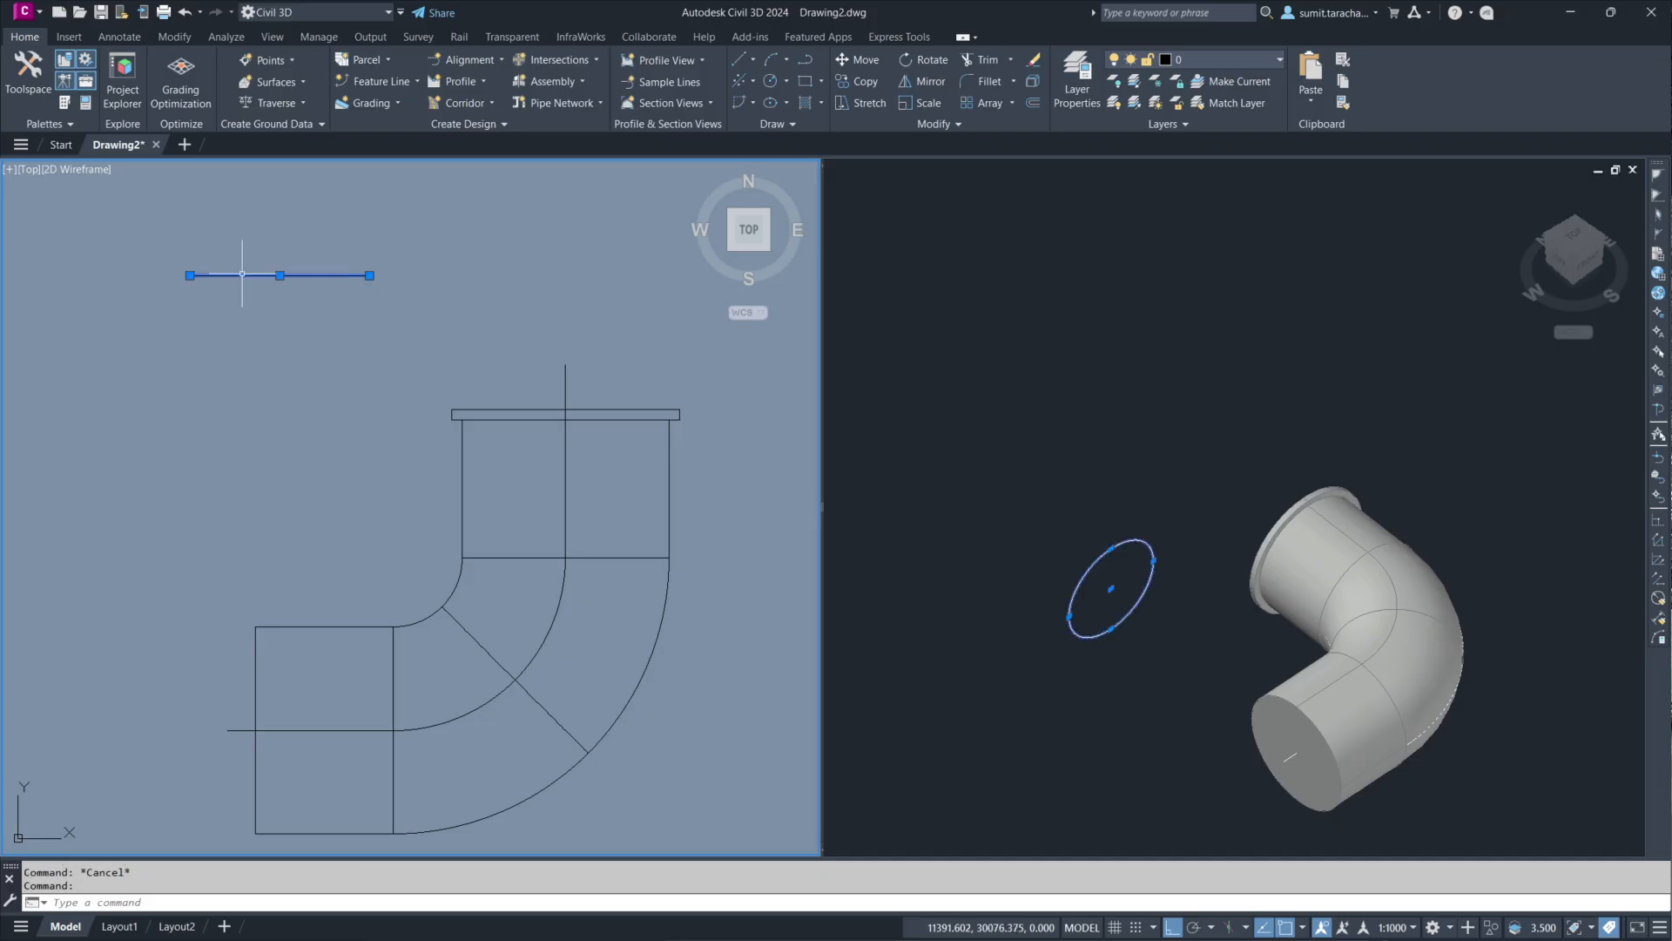
left_click(280, 275)
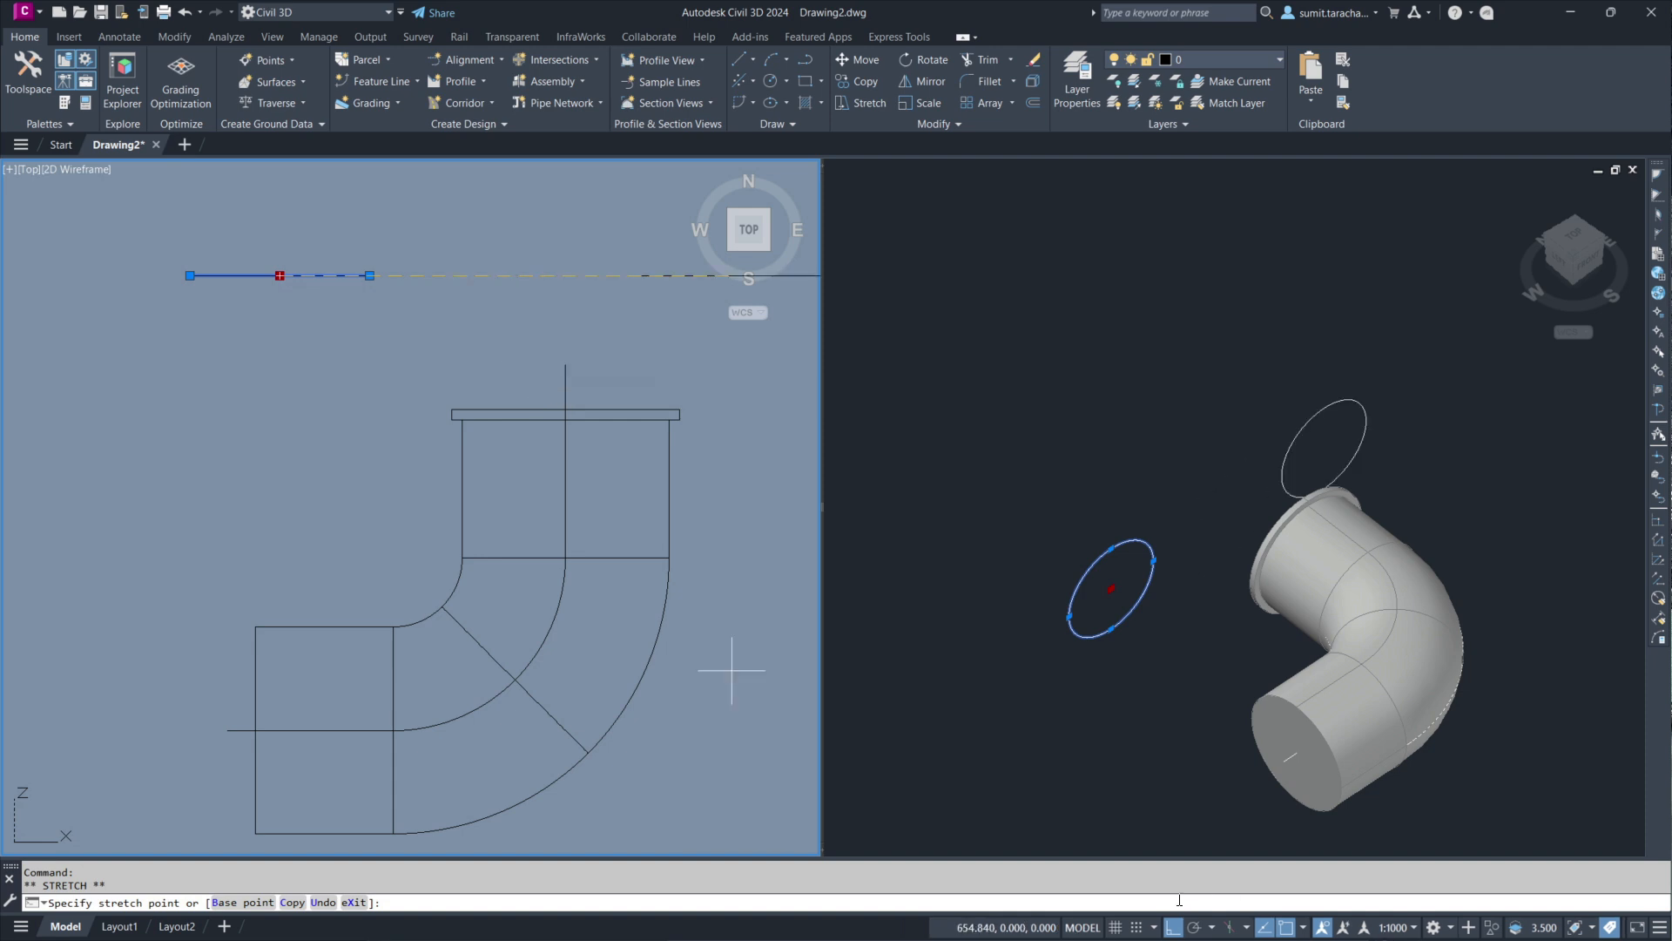
left_click(1172, 926)
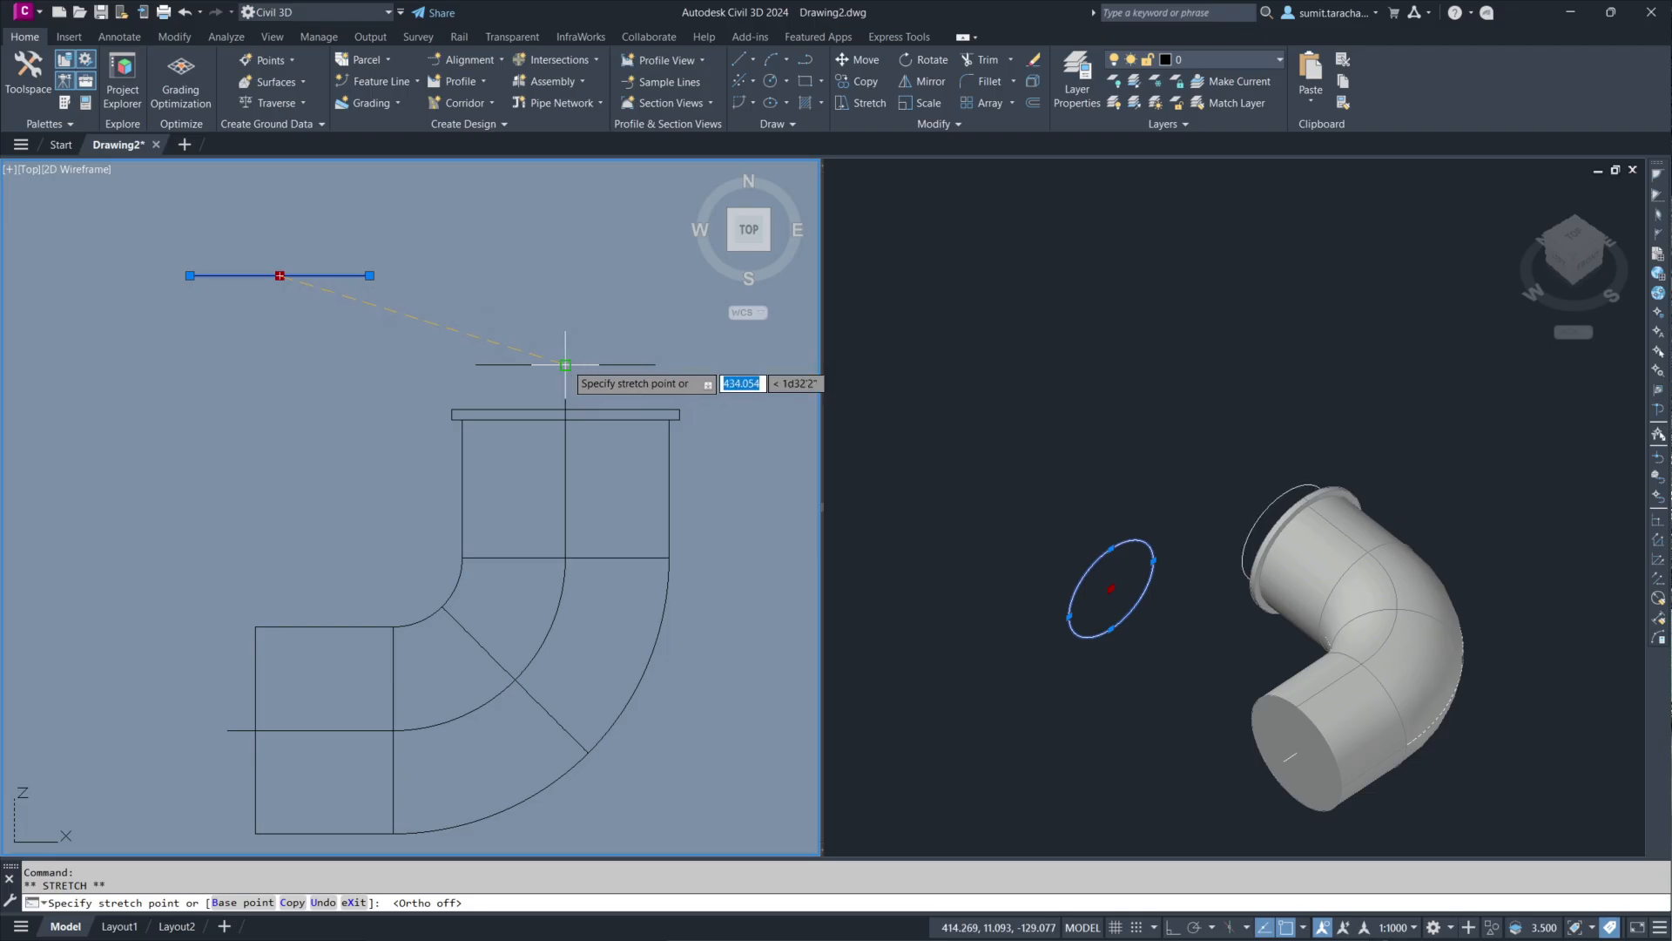
left_click(565, 364)
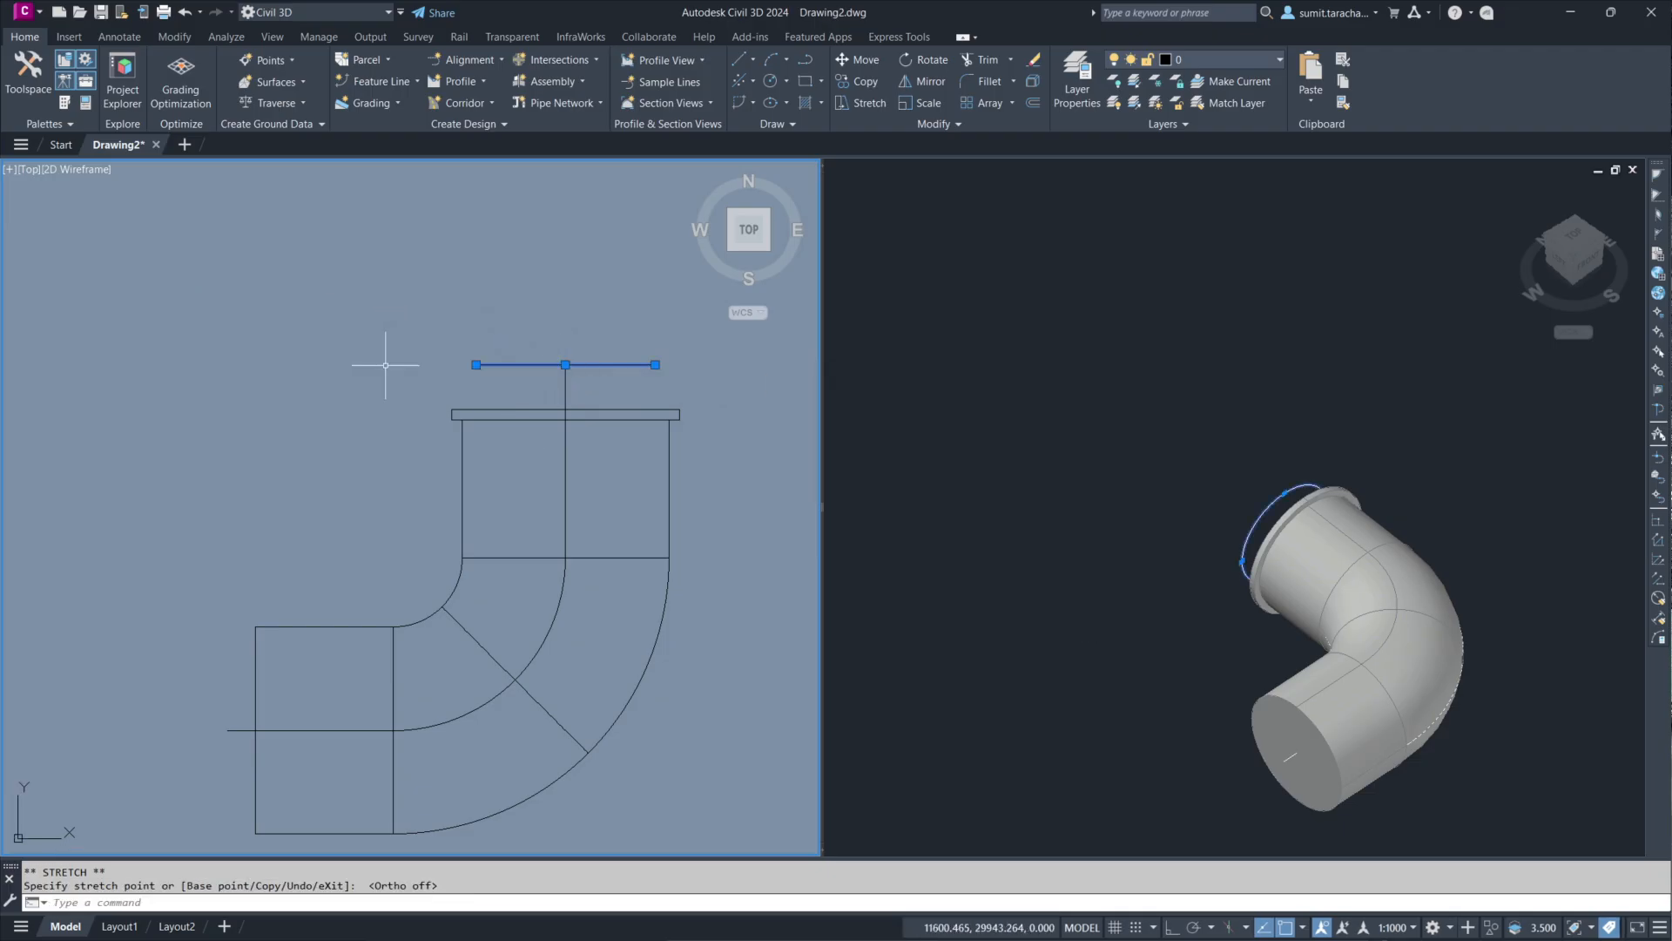
key("Escape")
Step: Extrude the 260 circle along the extended centre-line polyline as a path through the whole elbow
type("EX")
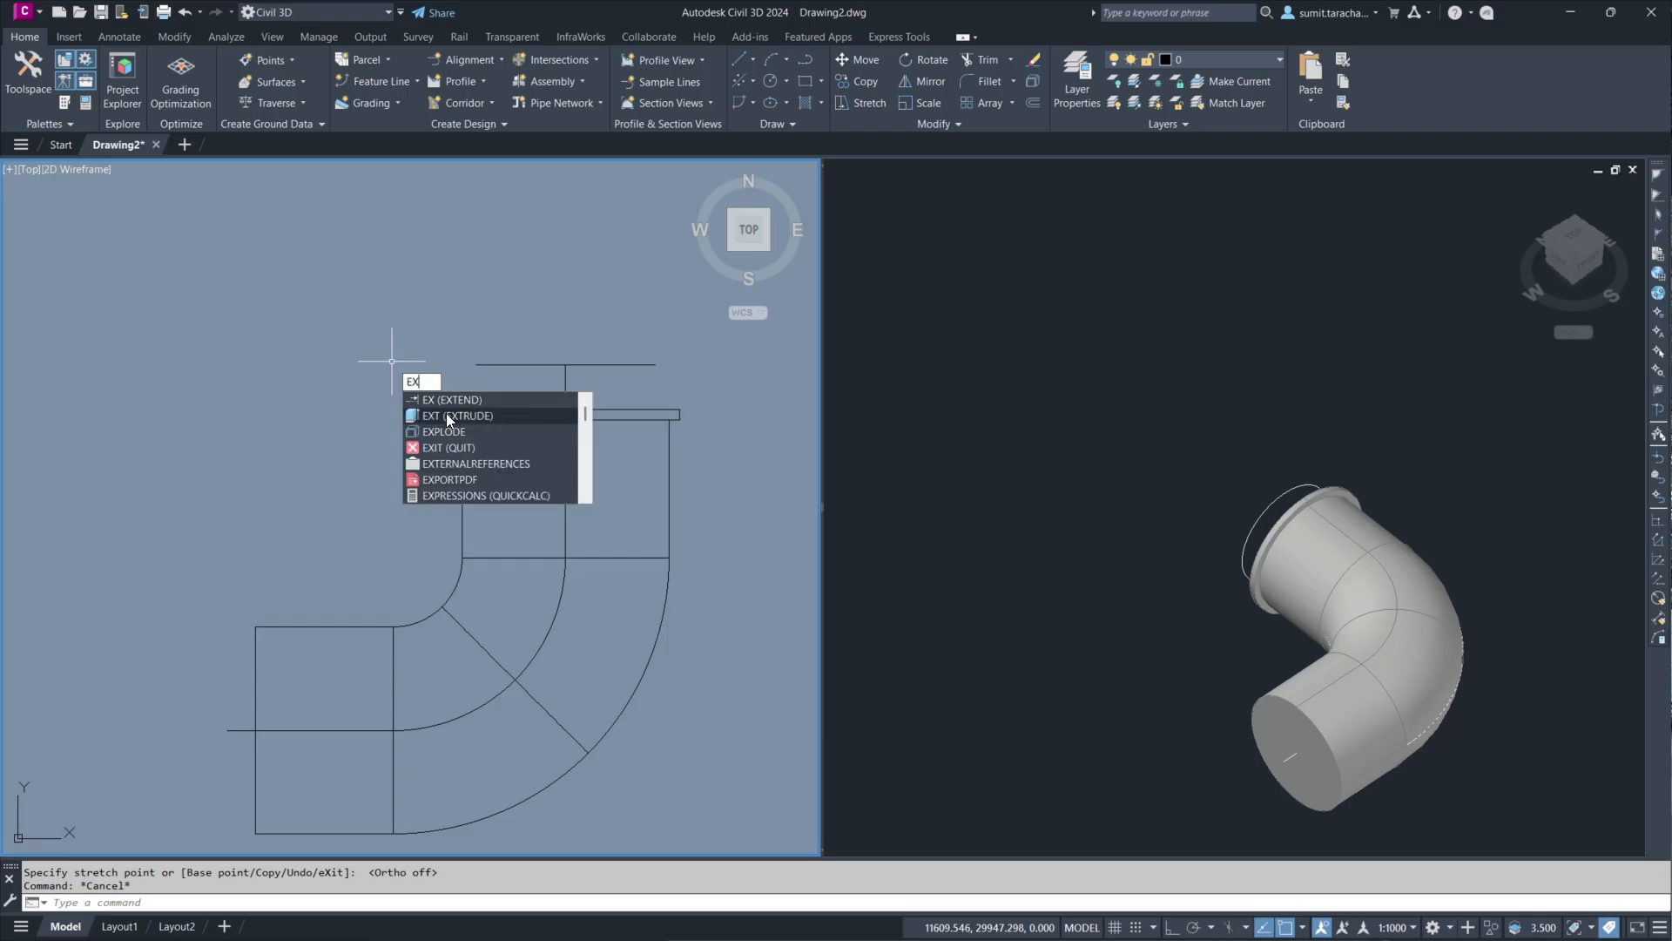
left_click(446, 415)
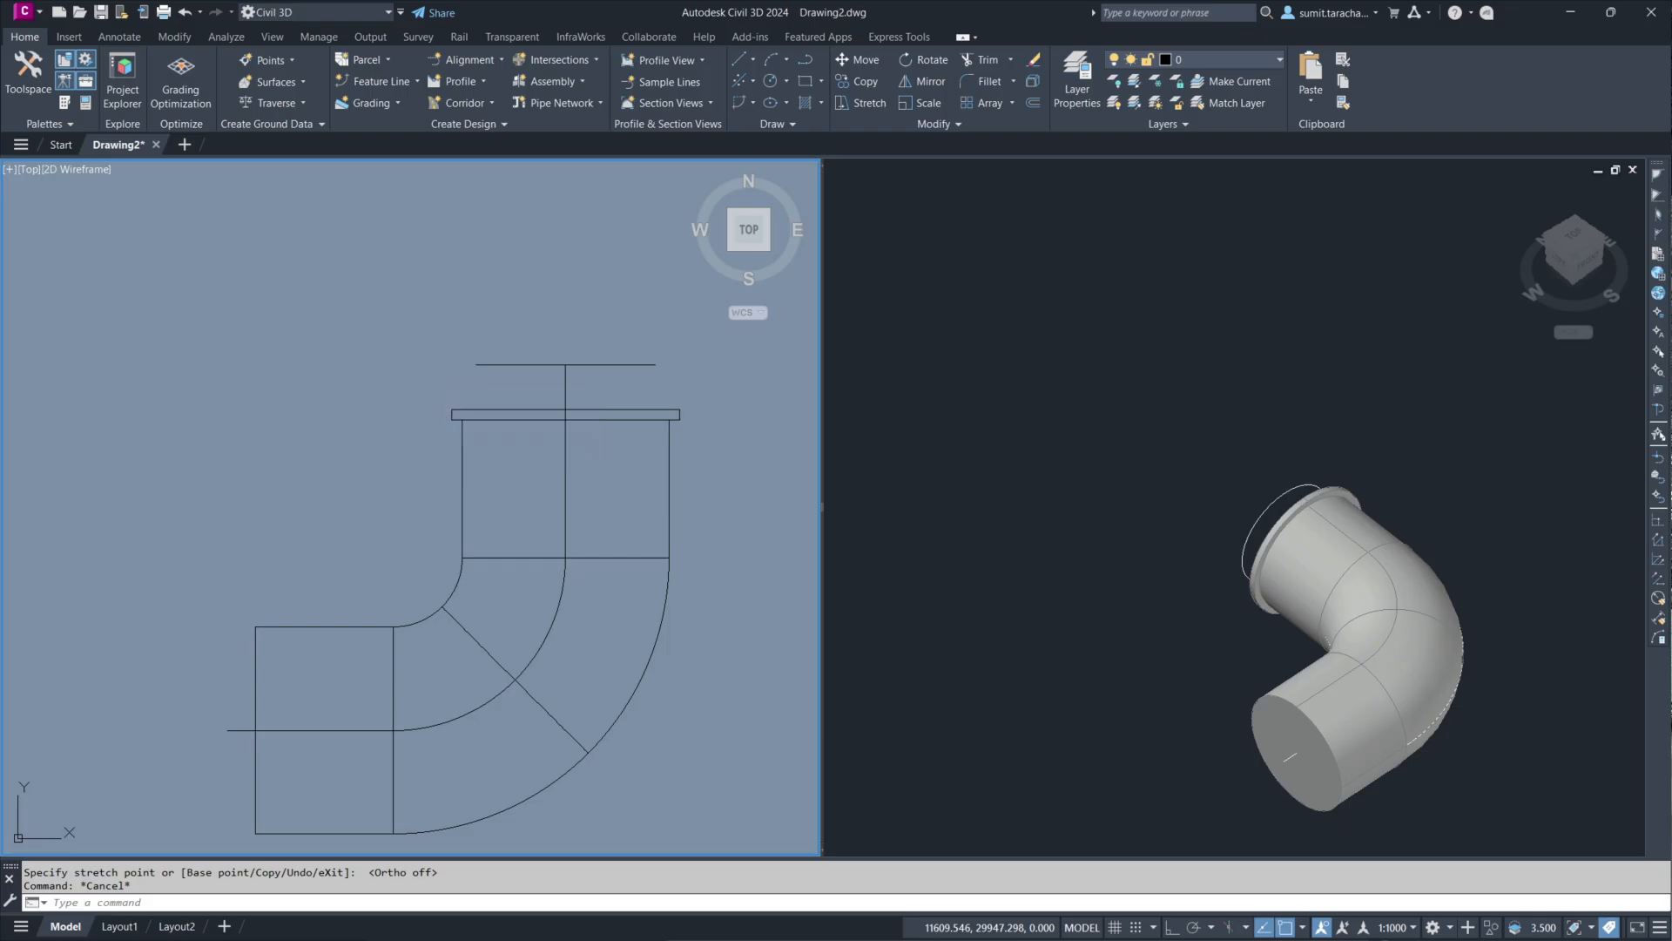
left_click(596, 365)
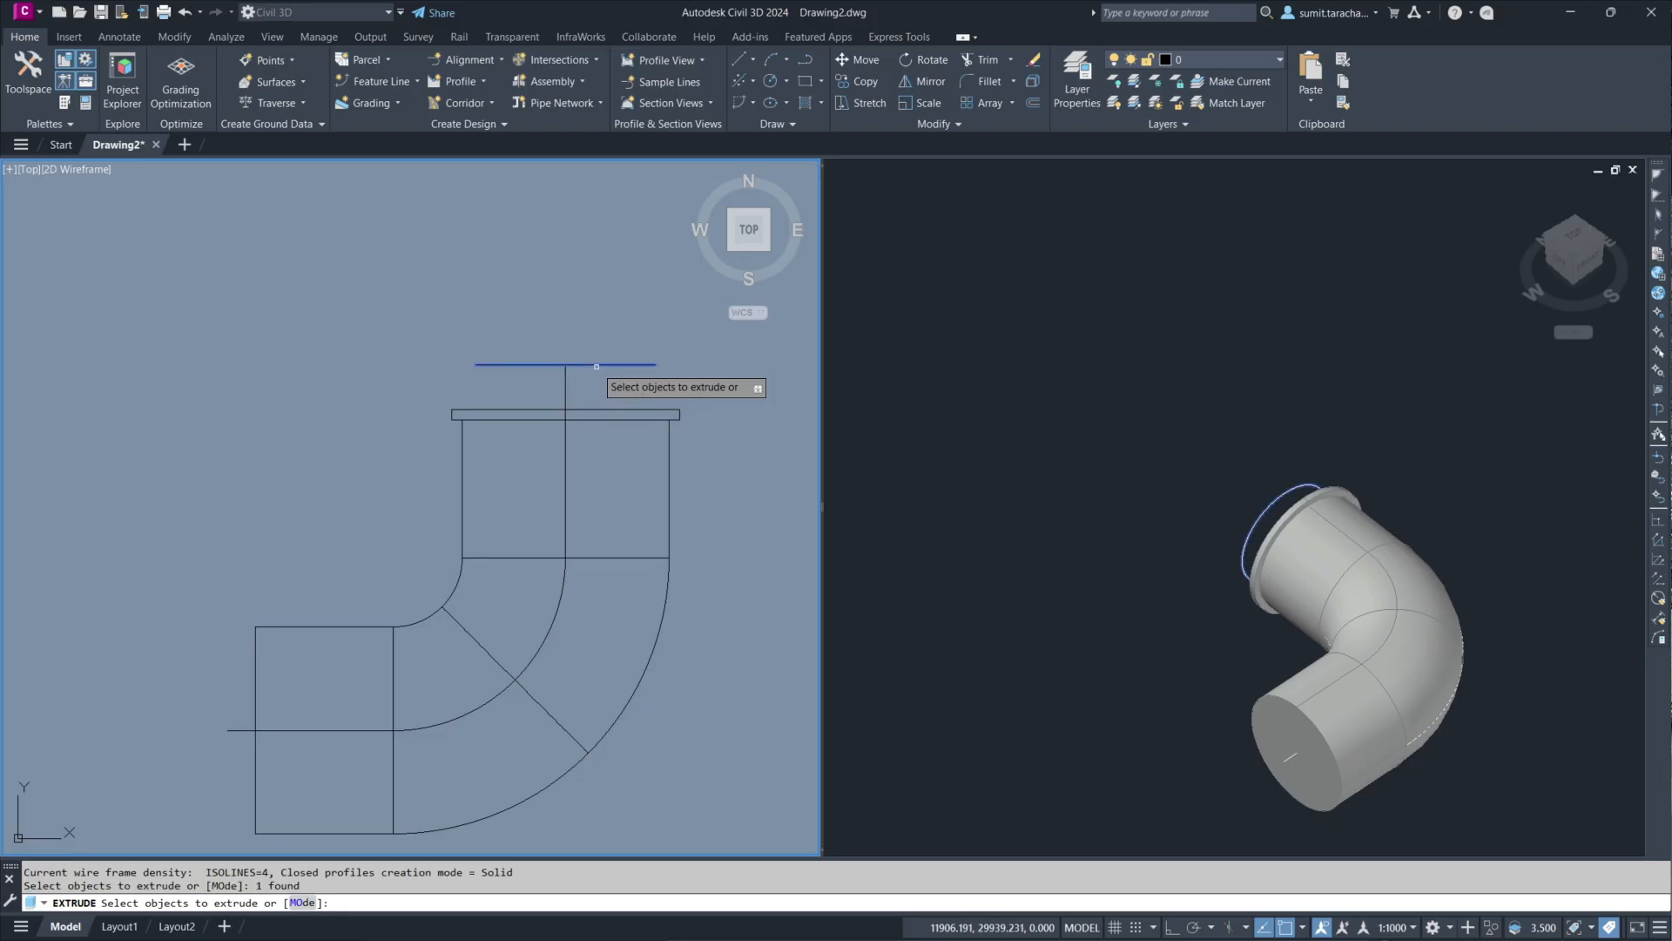
key("Return")
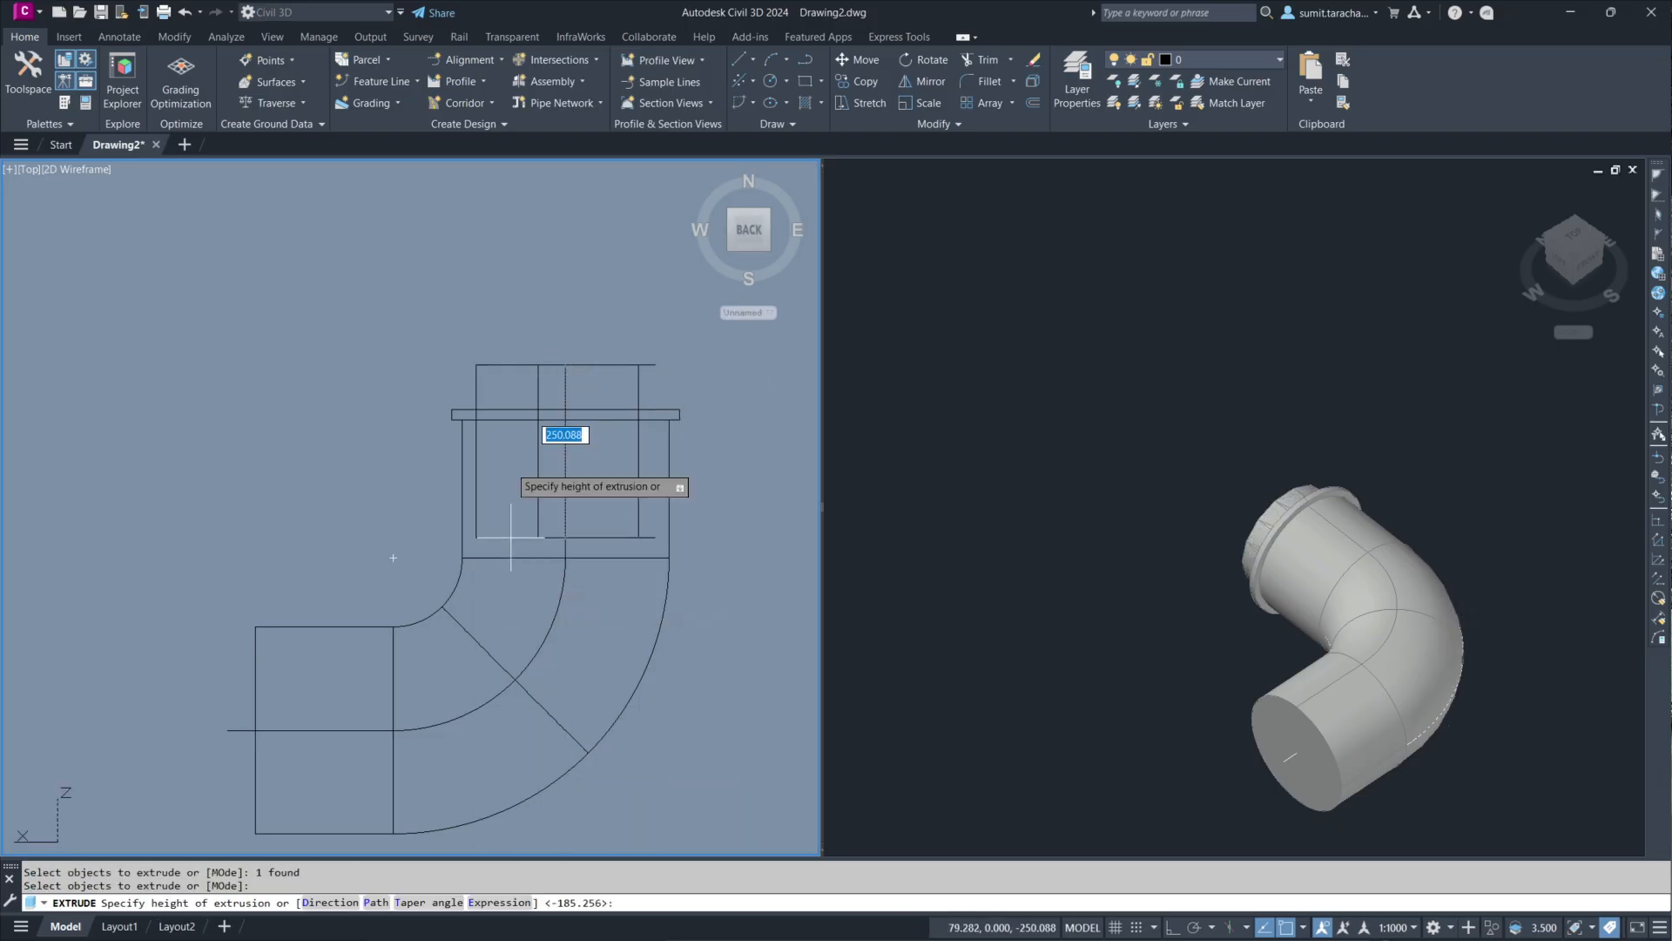
type("p")
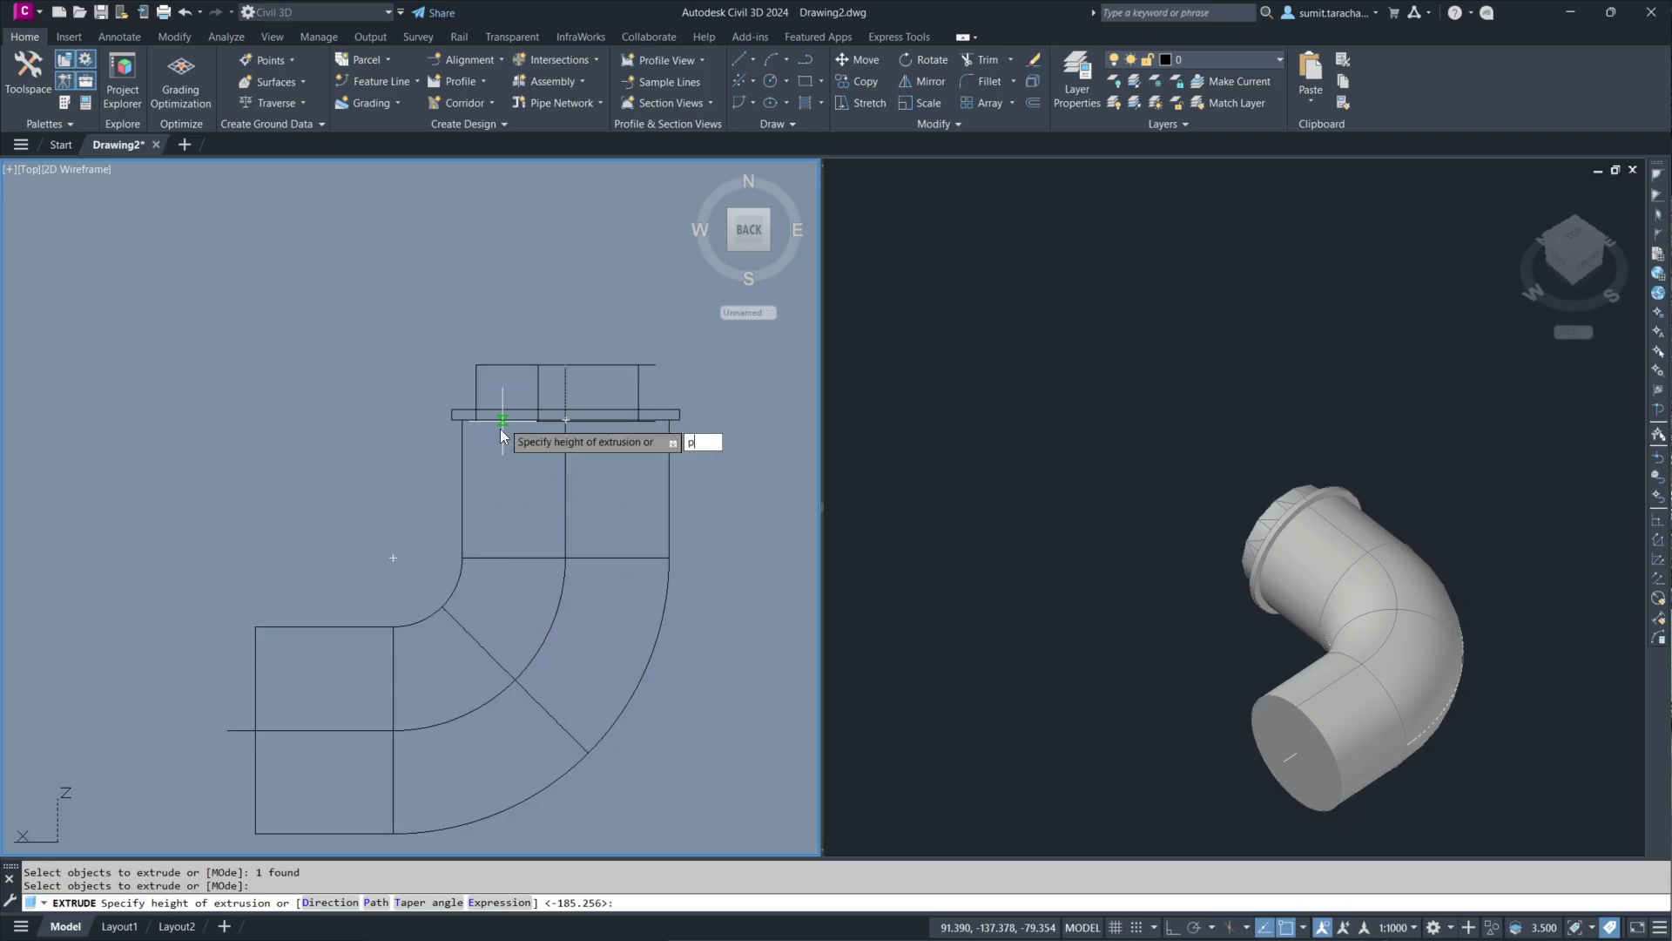
key("Return")
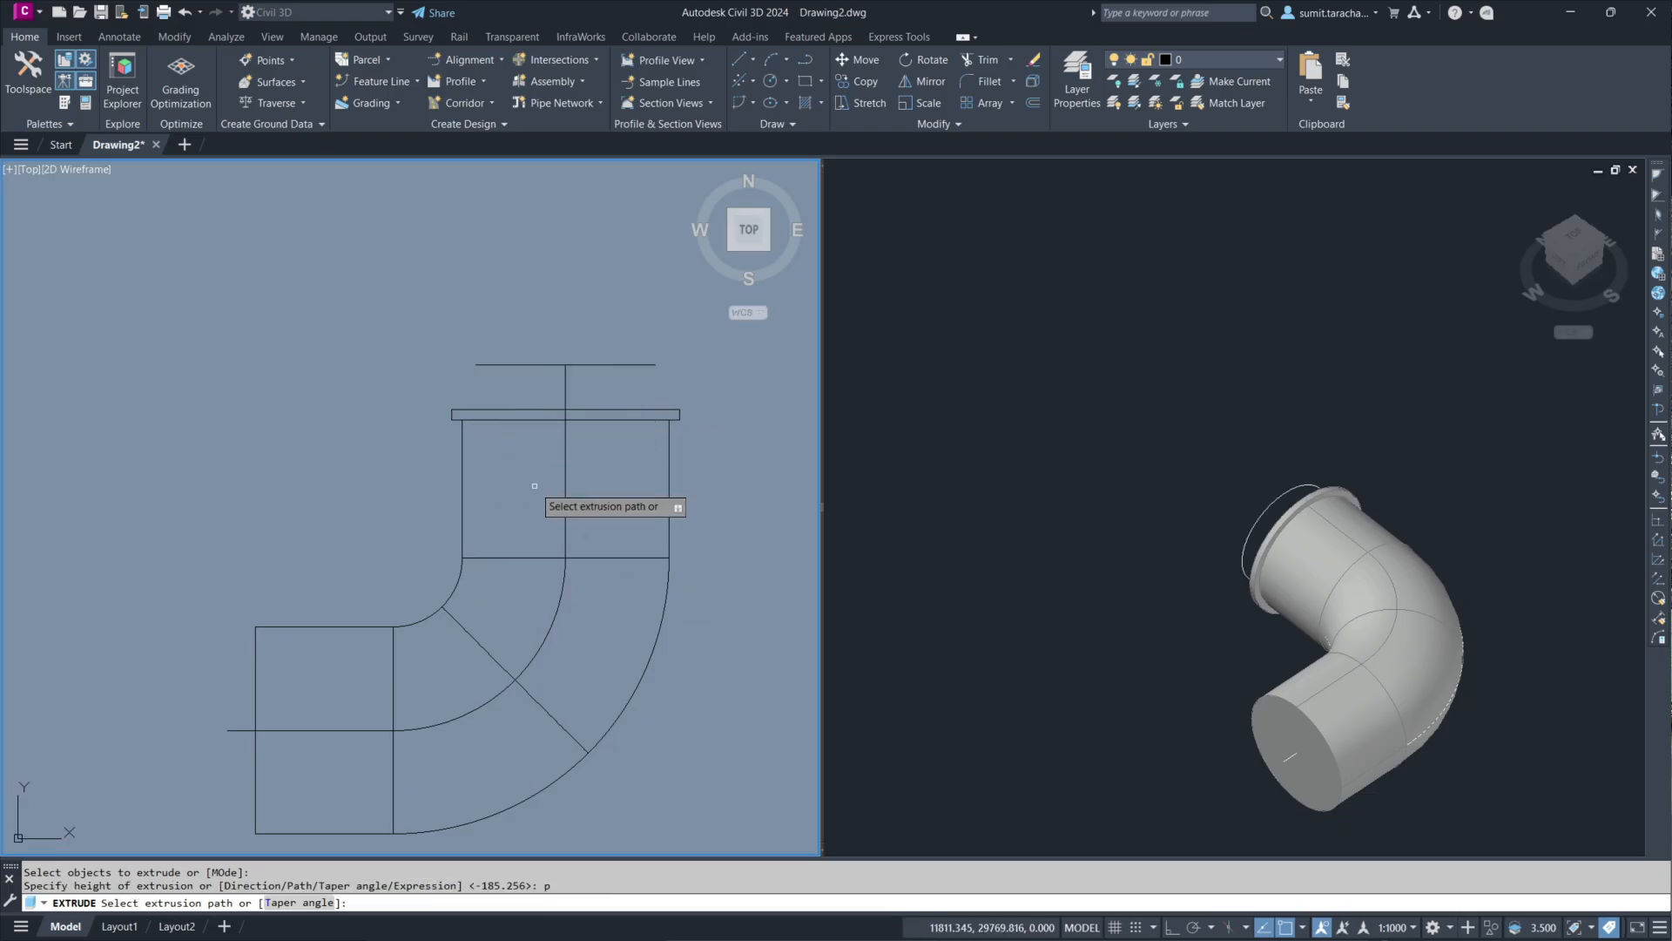
left_click(562, 373)
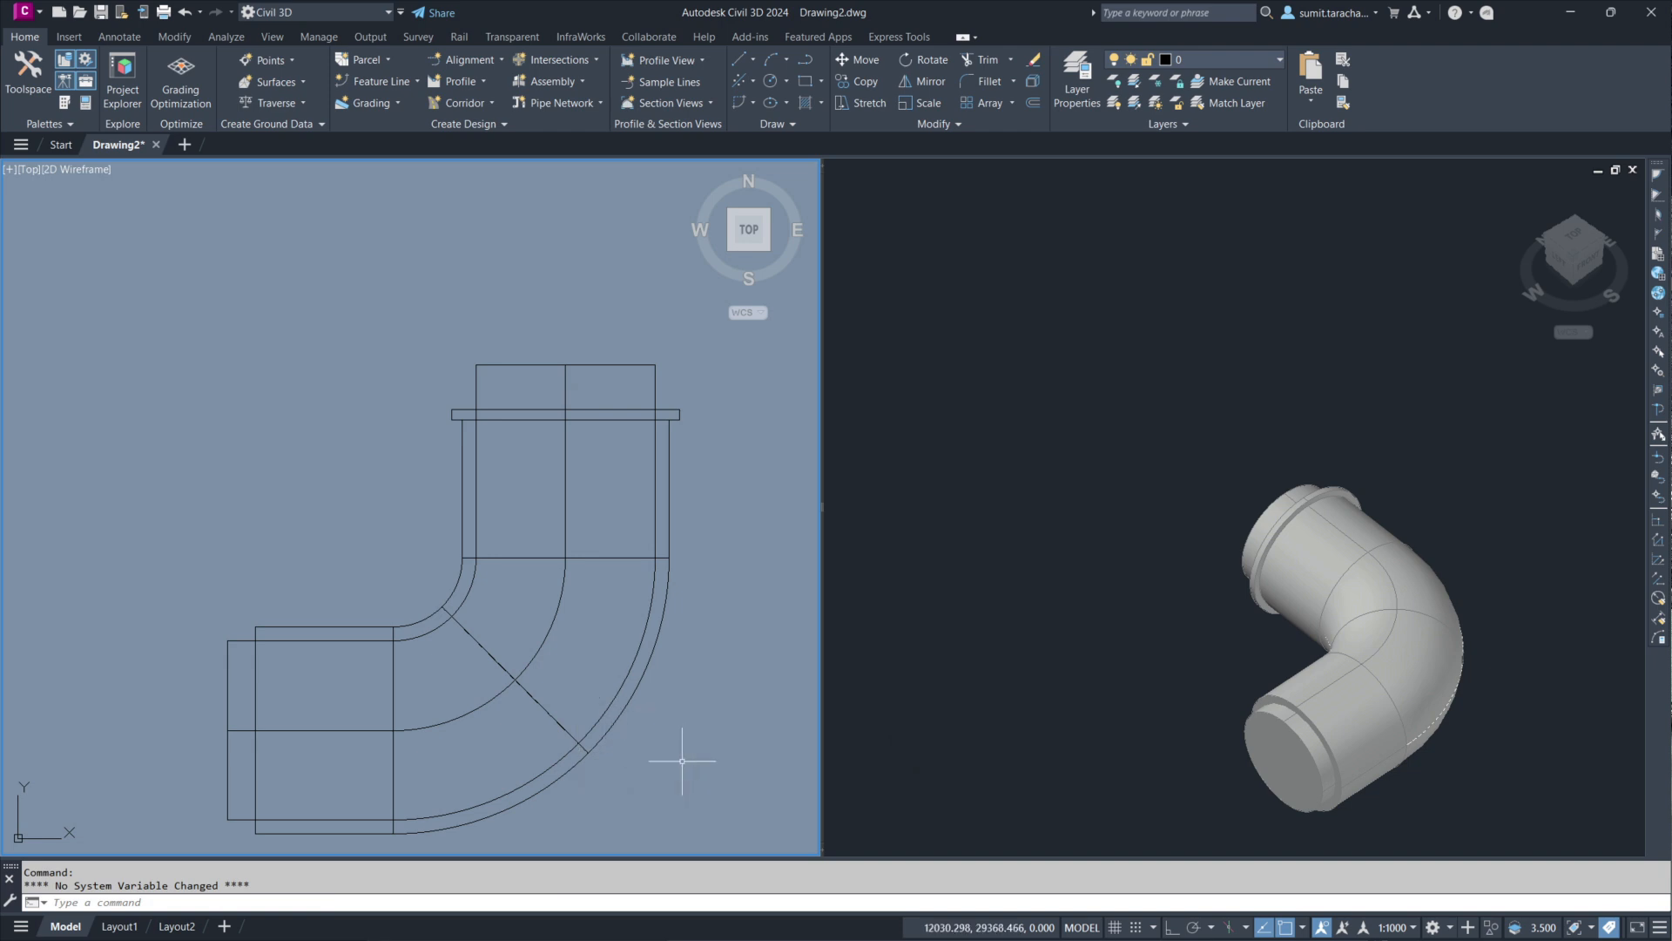
key("Escape")
key("Escape")
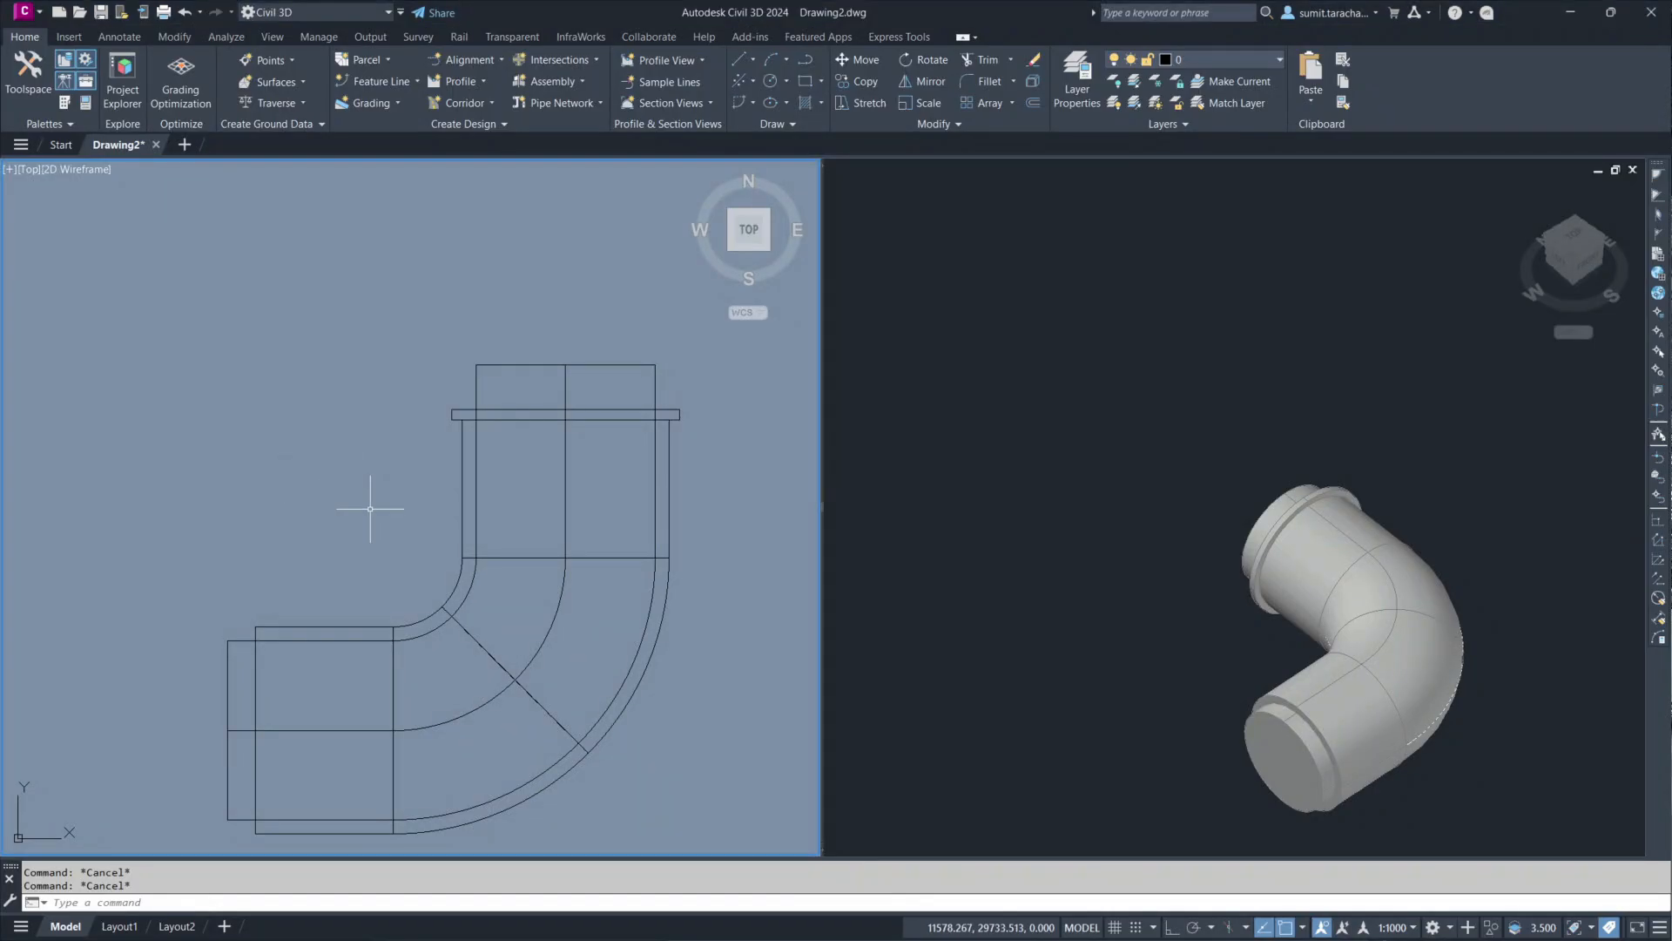
Step: Union the outer elbow solid with the flange ring at its upper end
key("BackSpace")
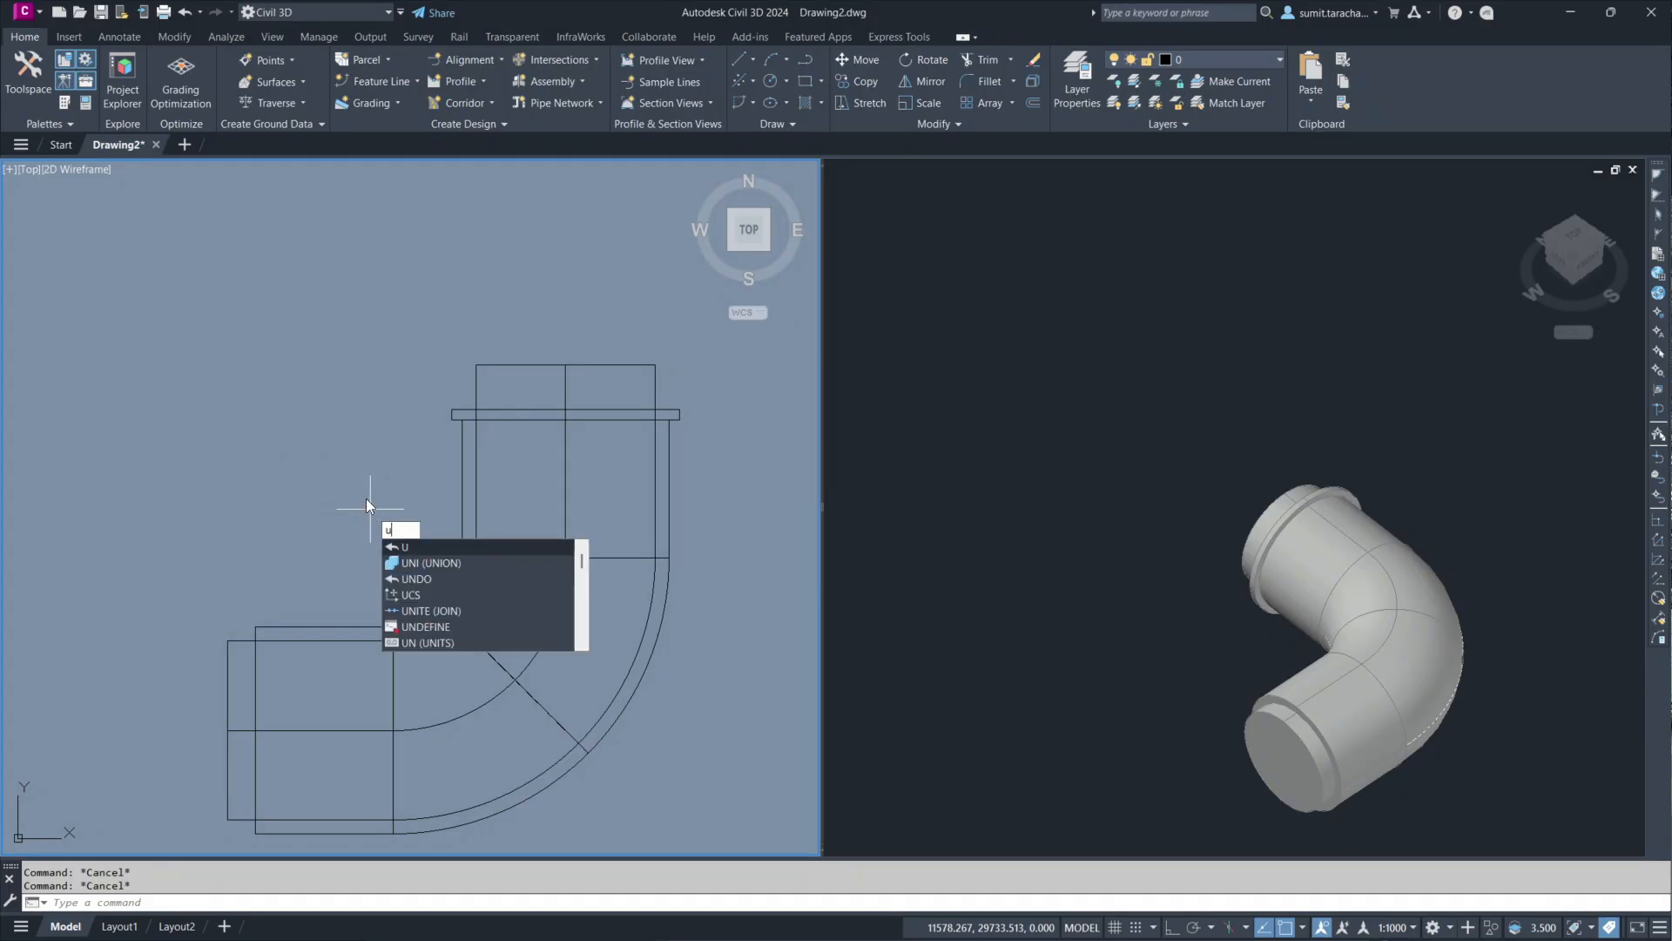
type("ni")
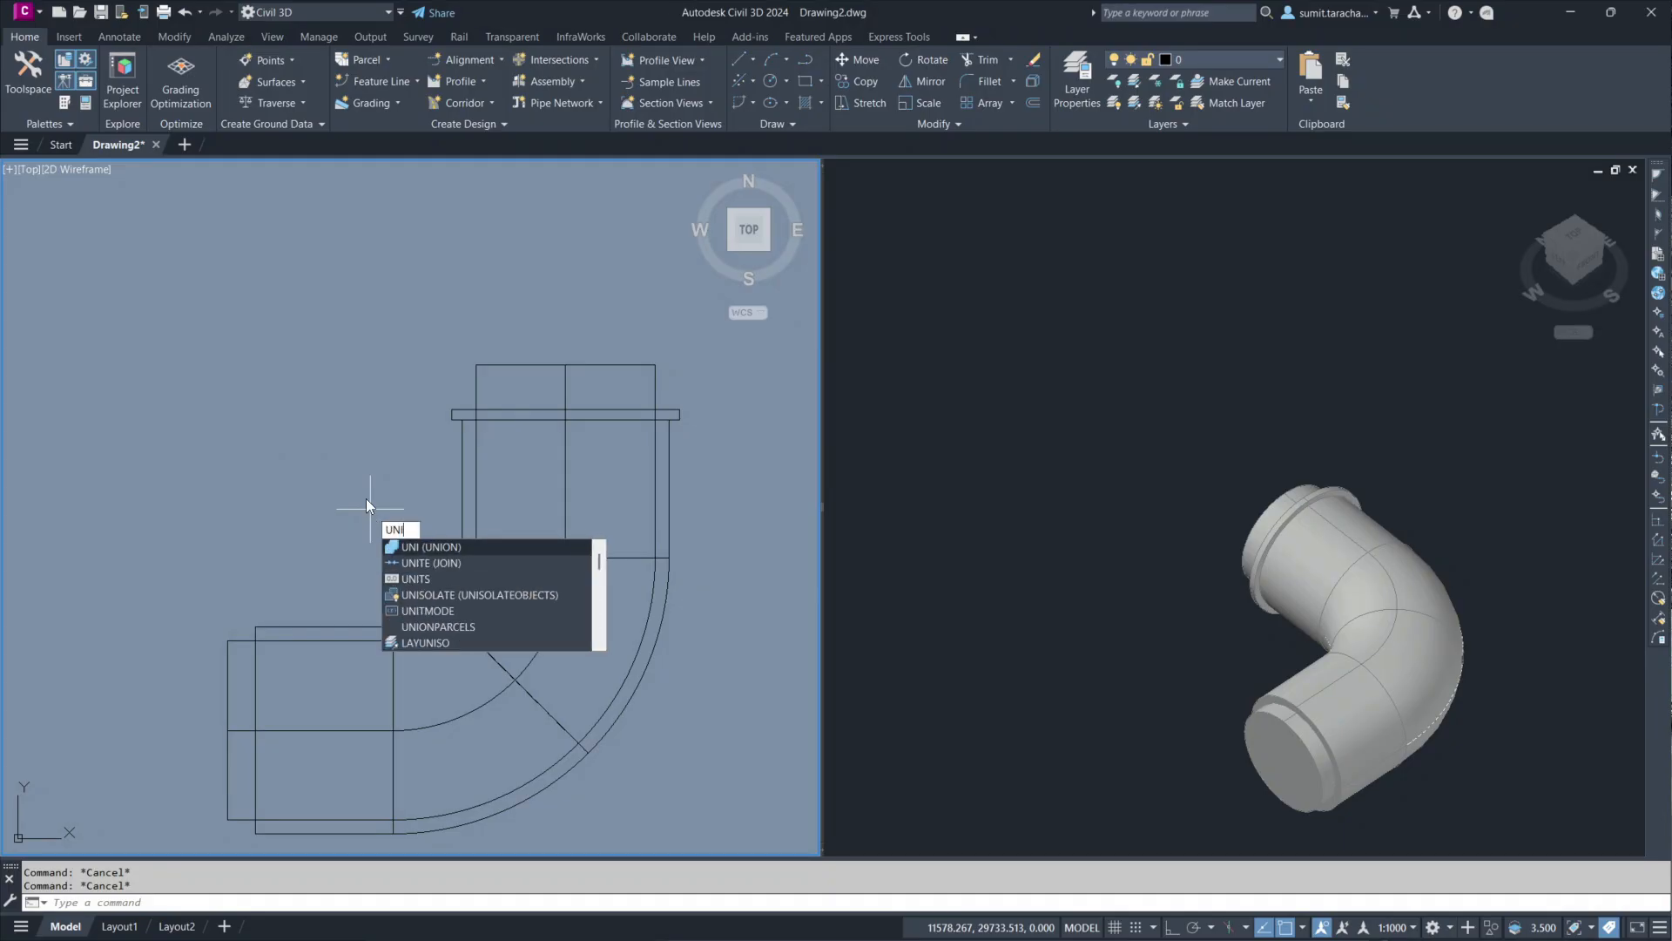
left_click(415, 549)
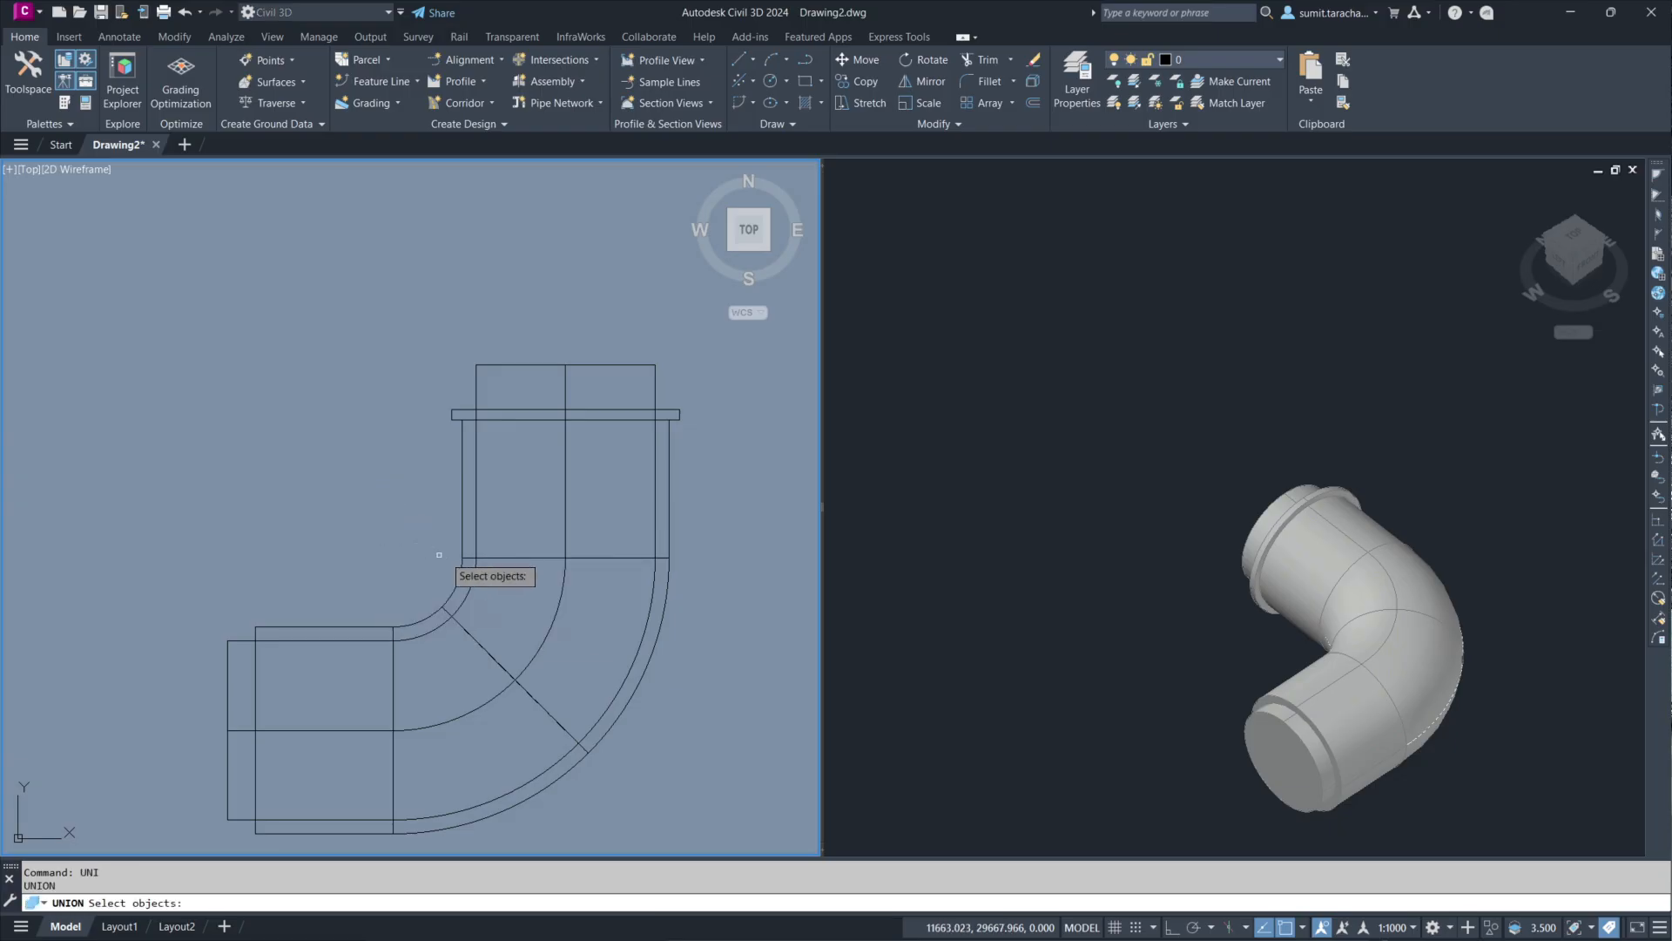
left_click(677, 548)
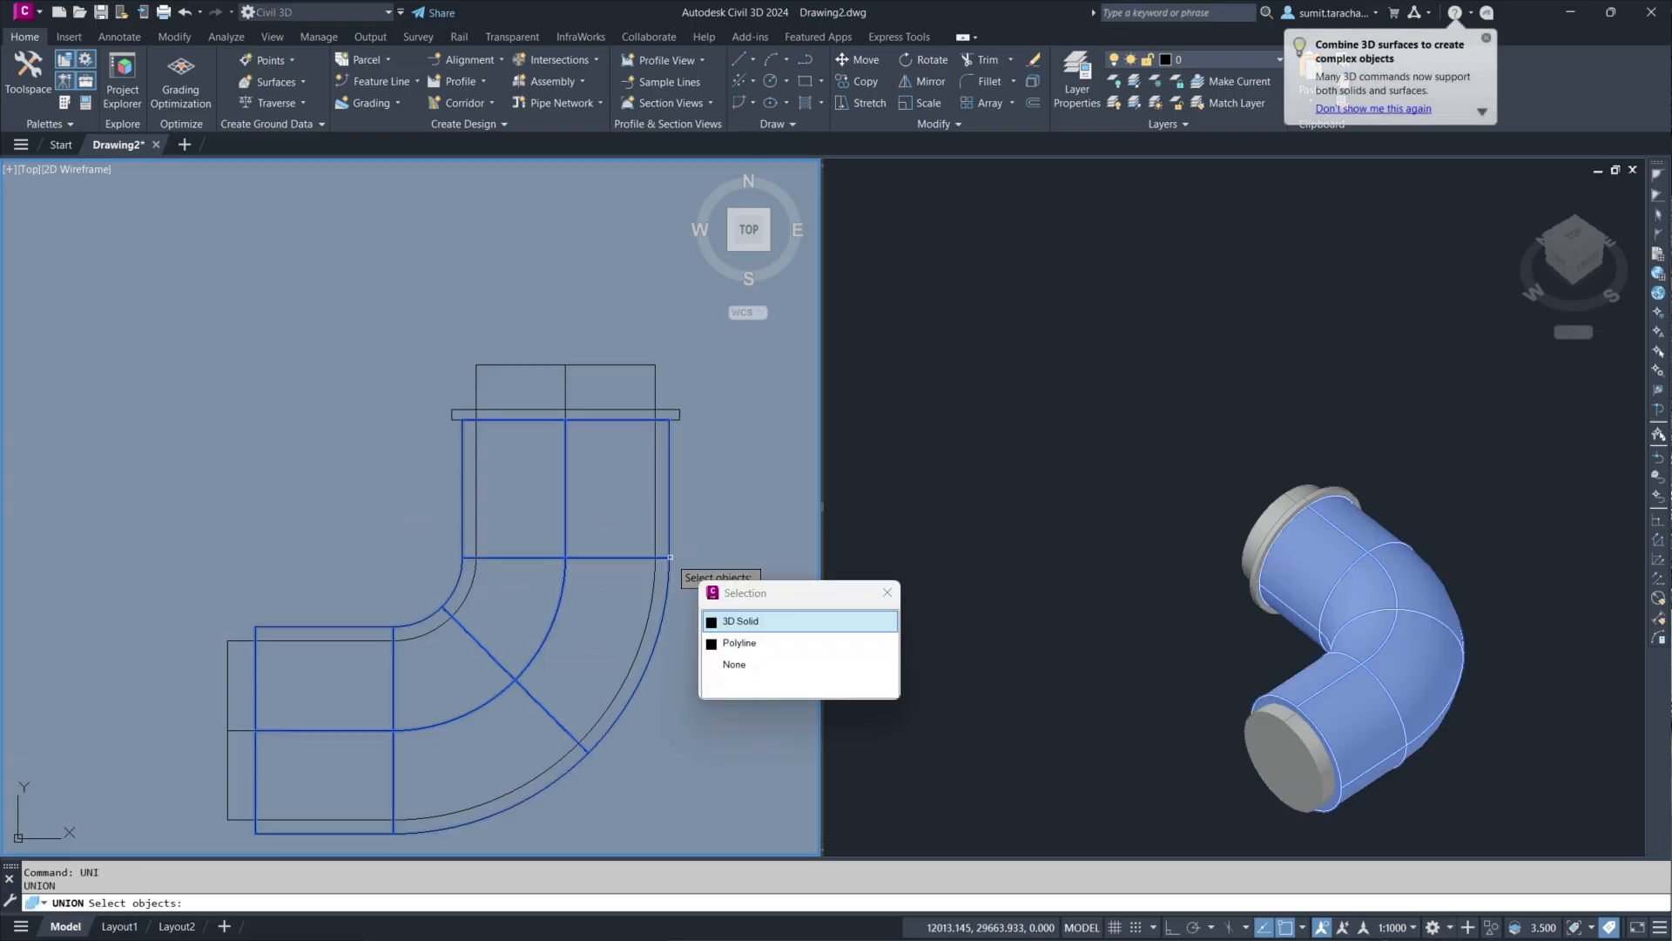
left_click(730, 621)
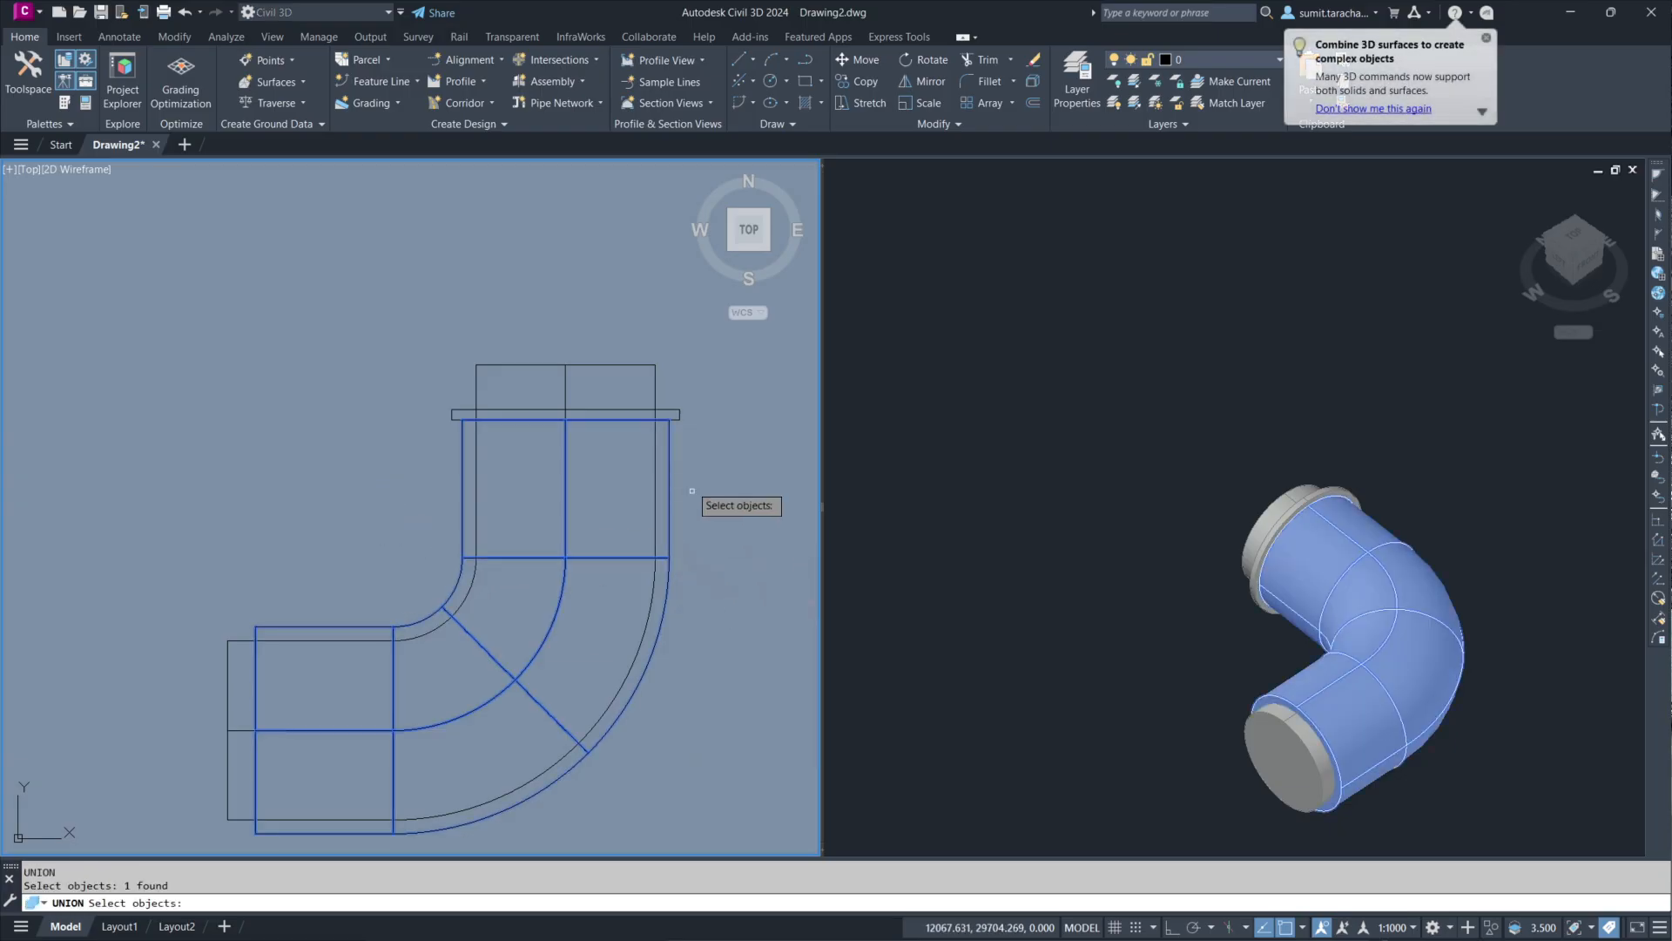
left_click(679, 417)
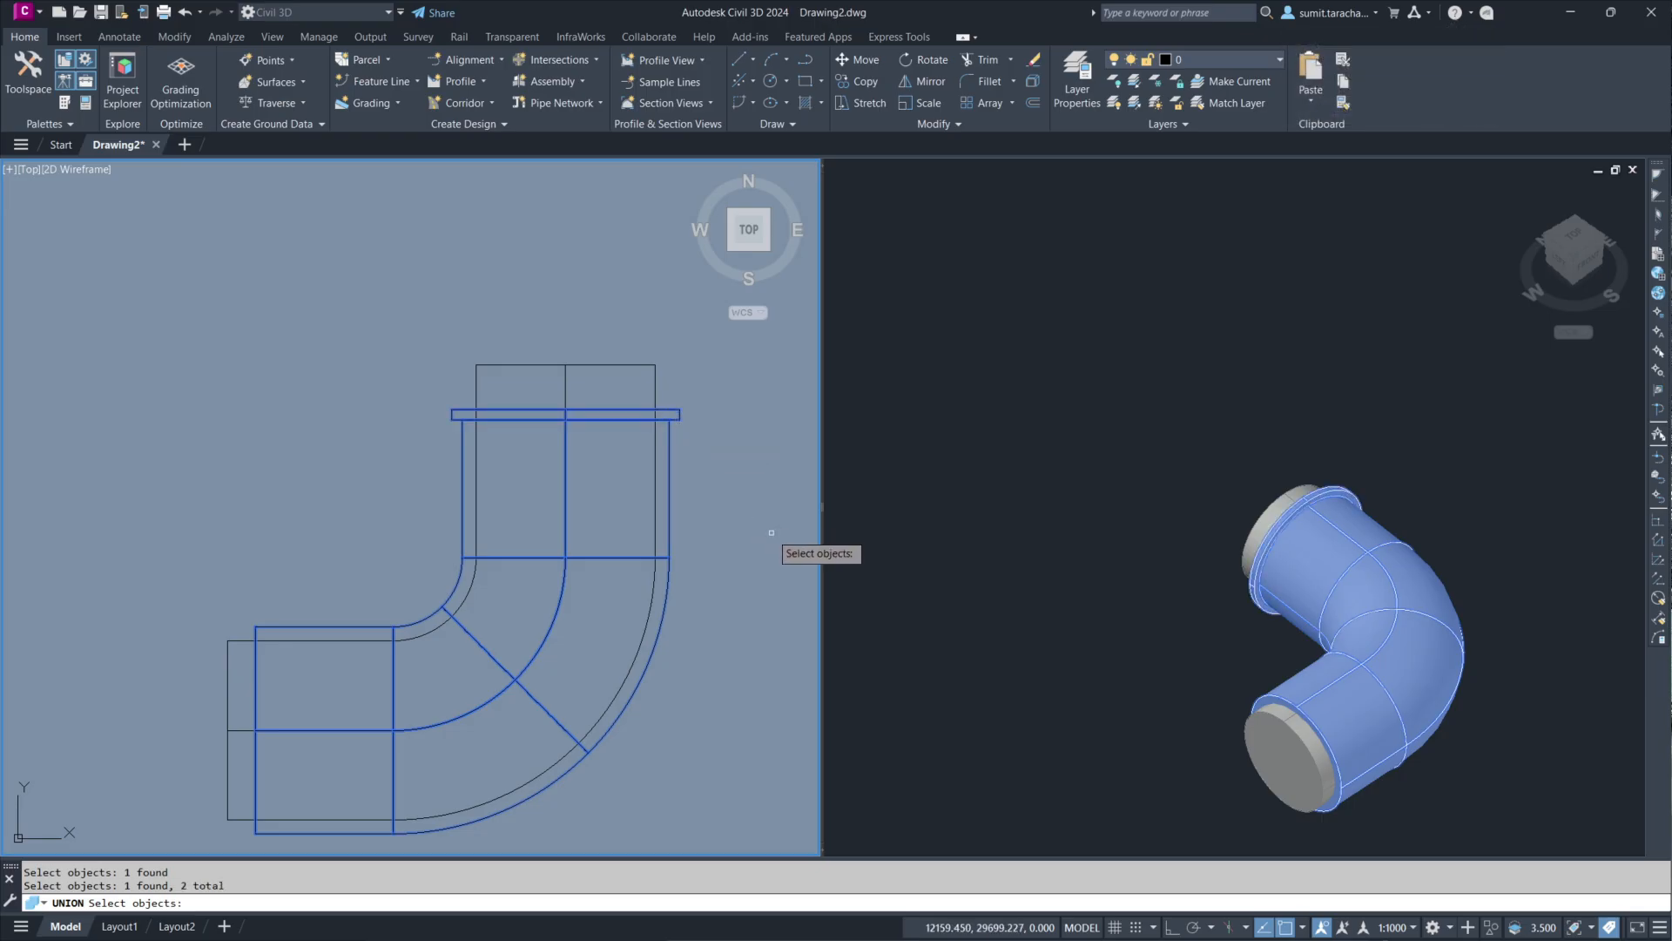
key("Return")
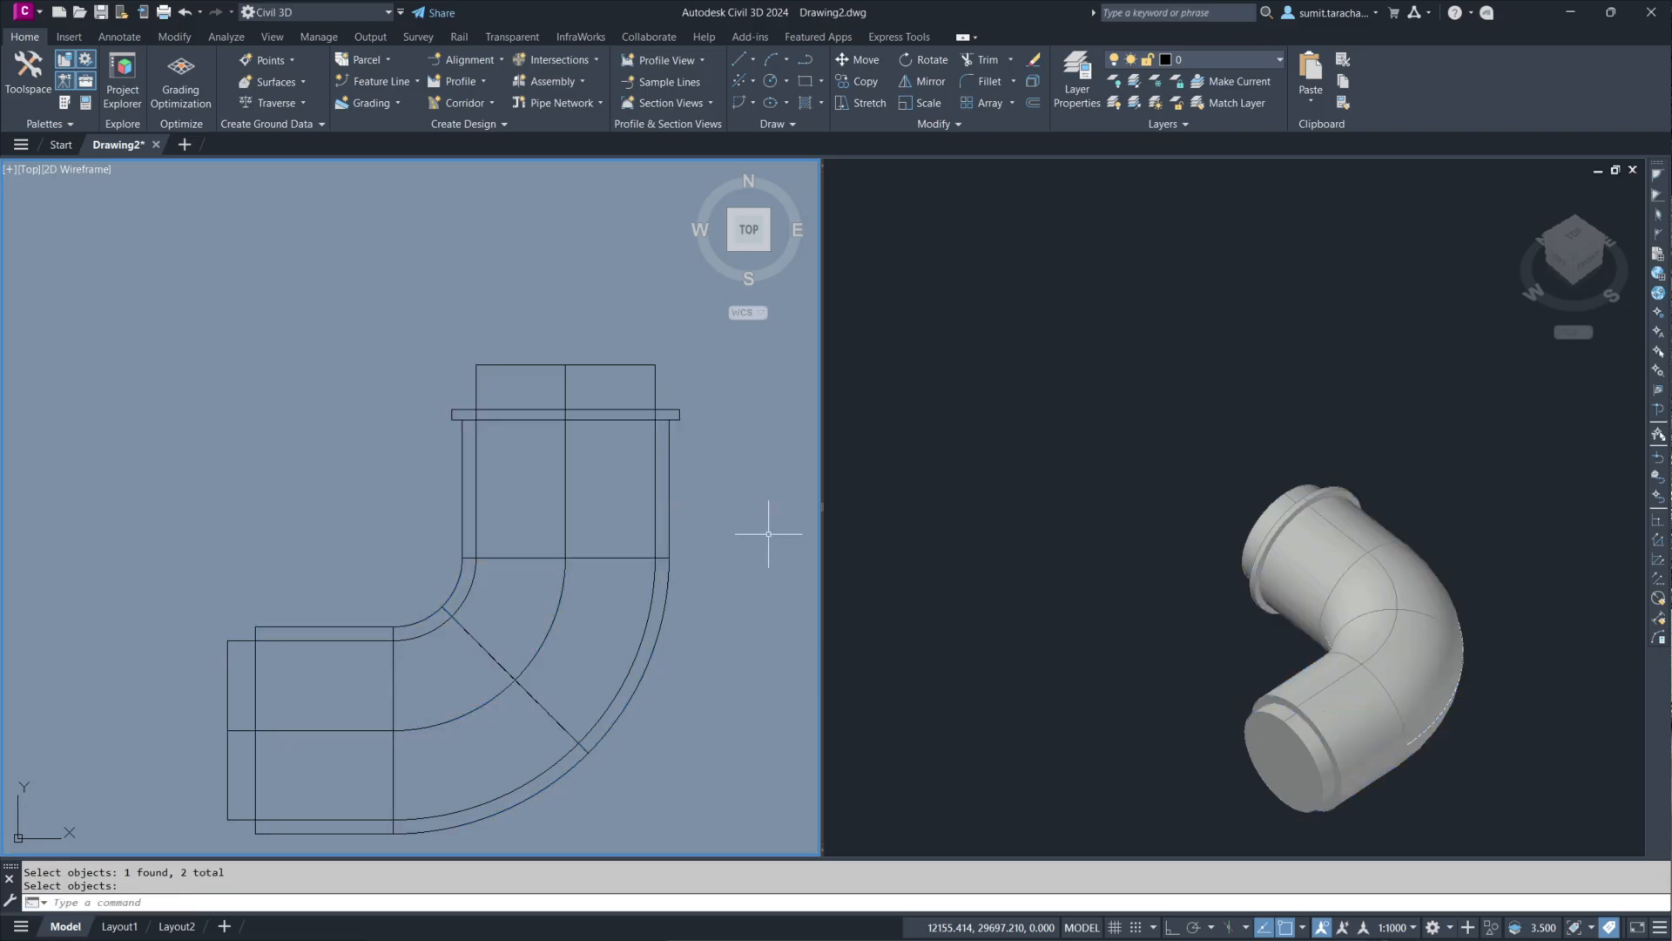
left_click(668, 548)
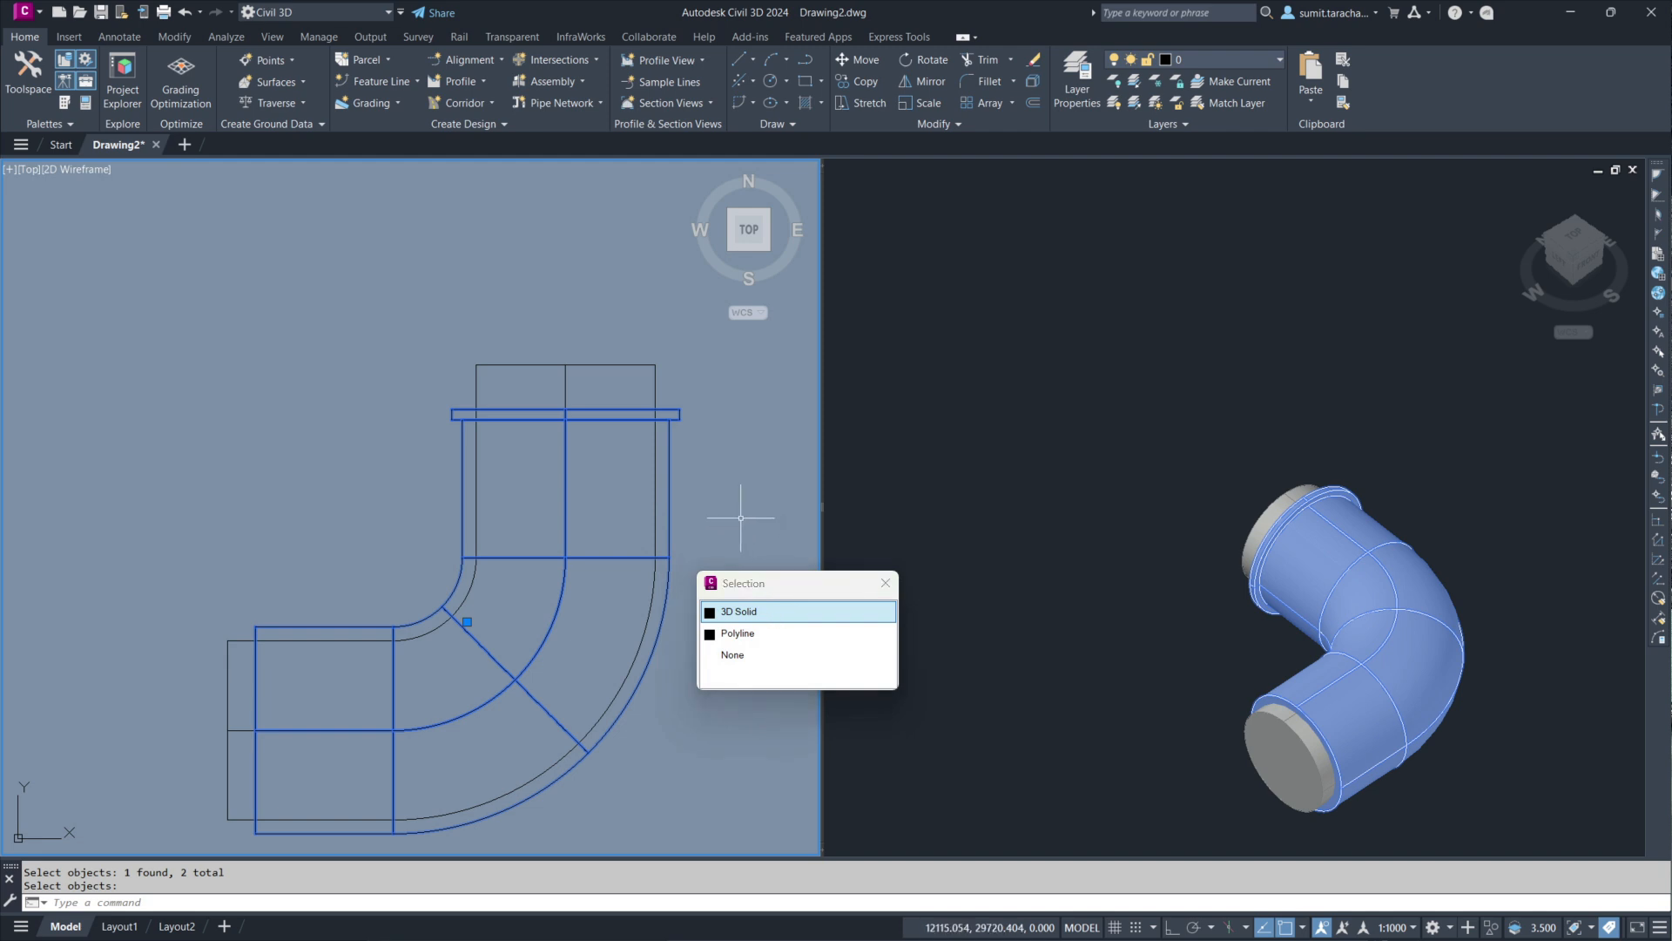
key("Escape")
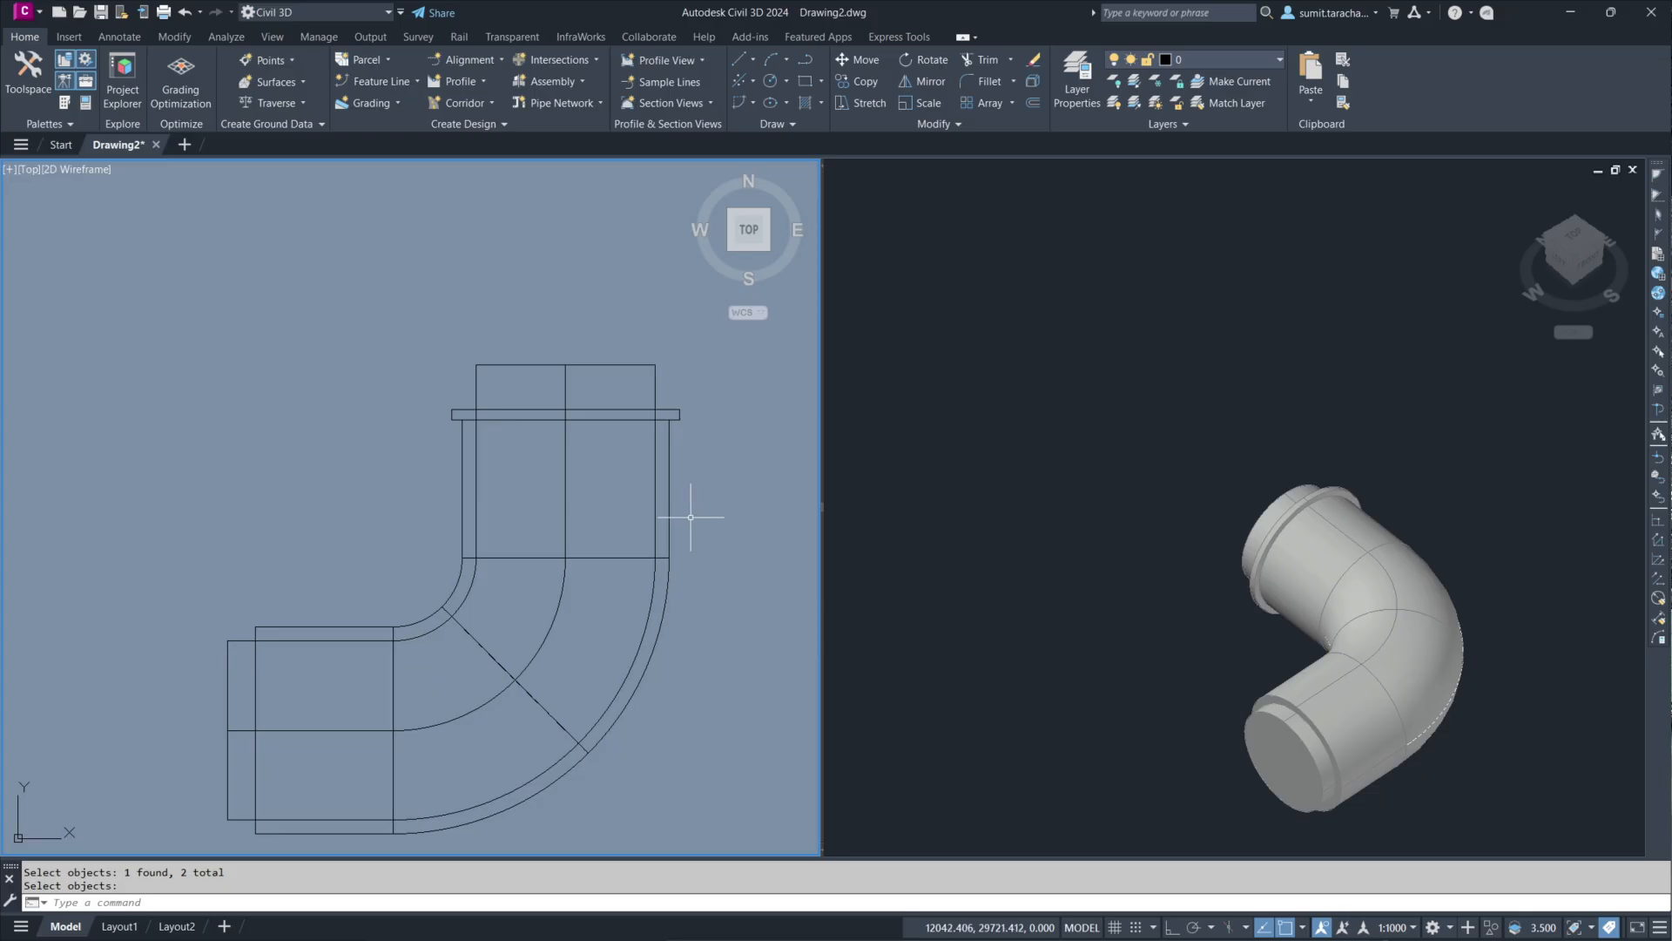
left_click(671, 504)
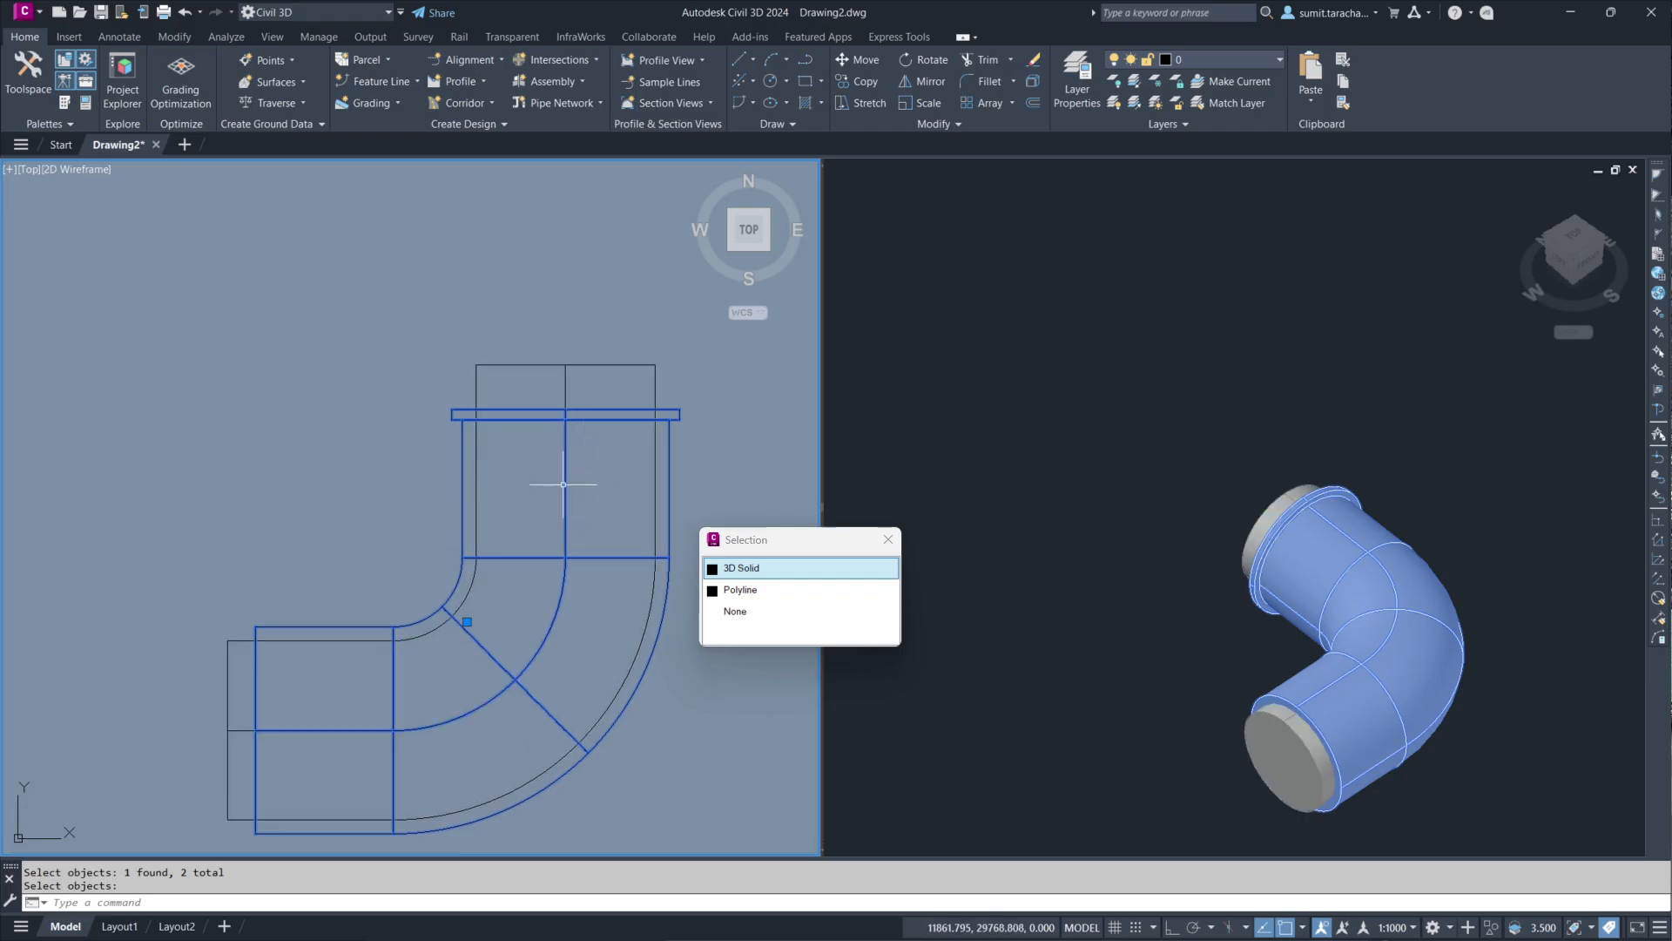
left_click(726, 407)
key("Escape")
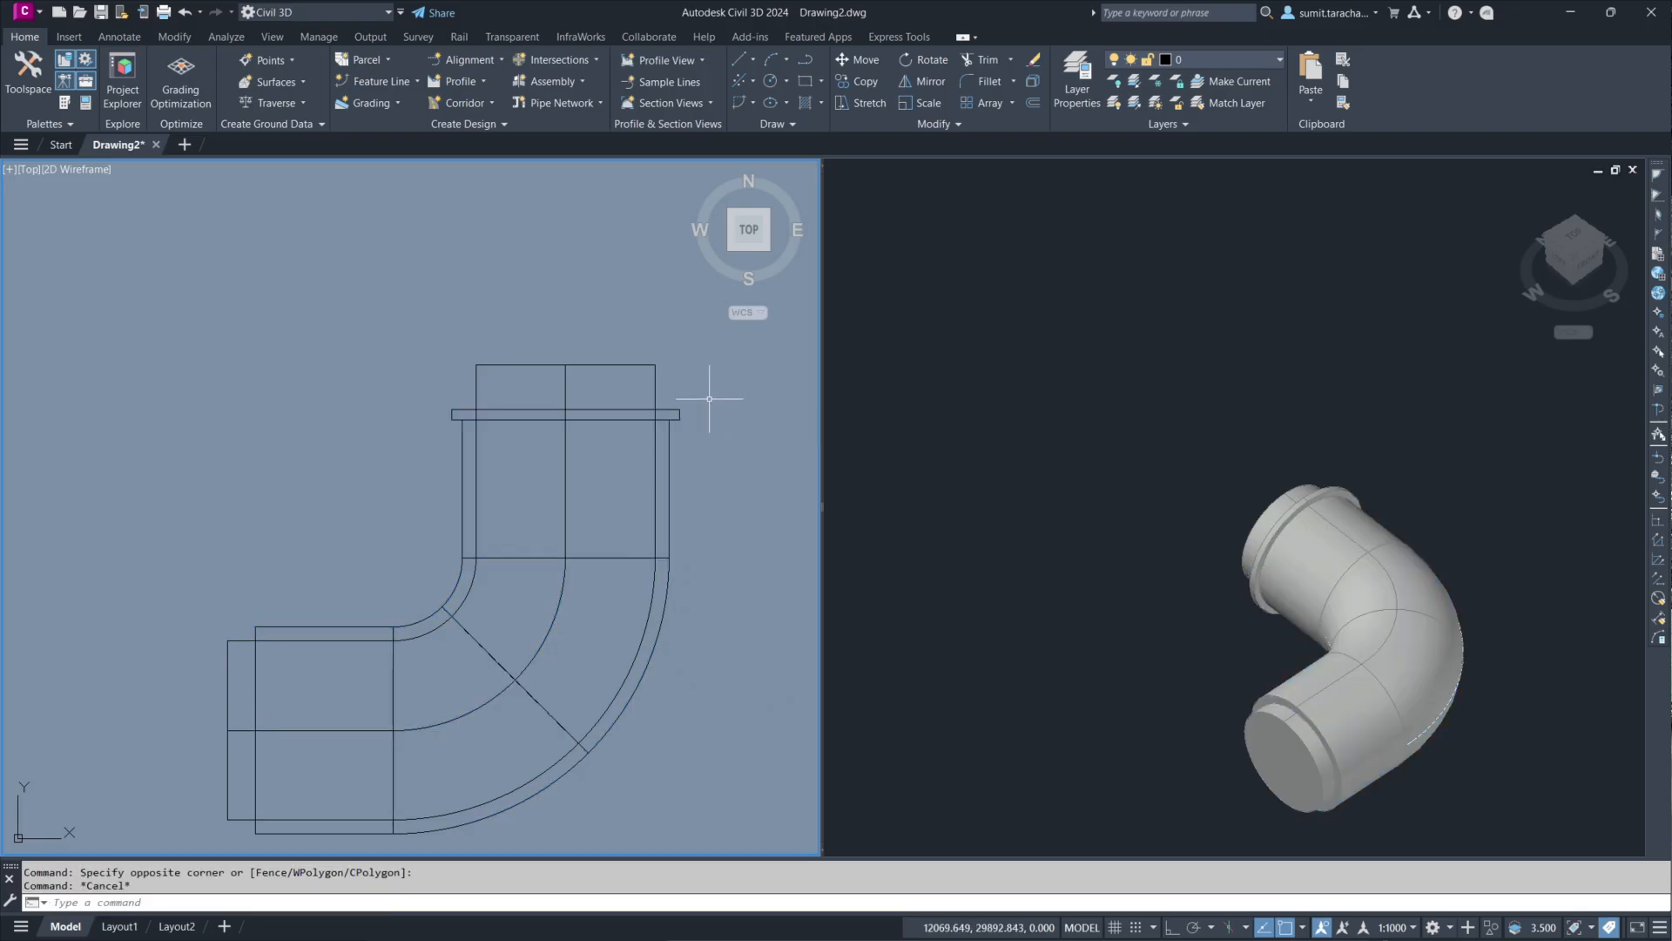
Step: Subtract the inner 260 pipe solid from the joined elbow and flange to hollow out the elbow
type("S")
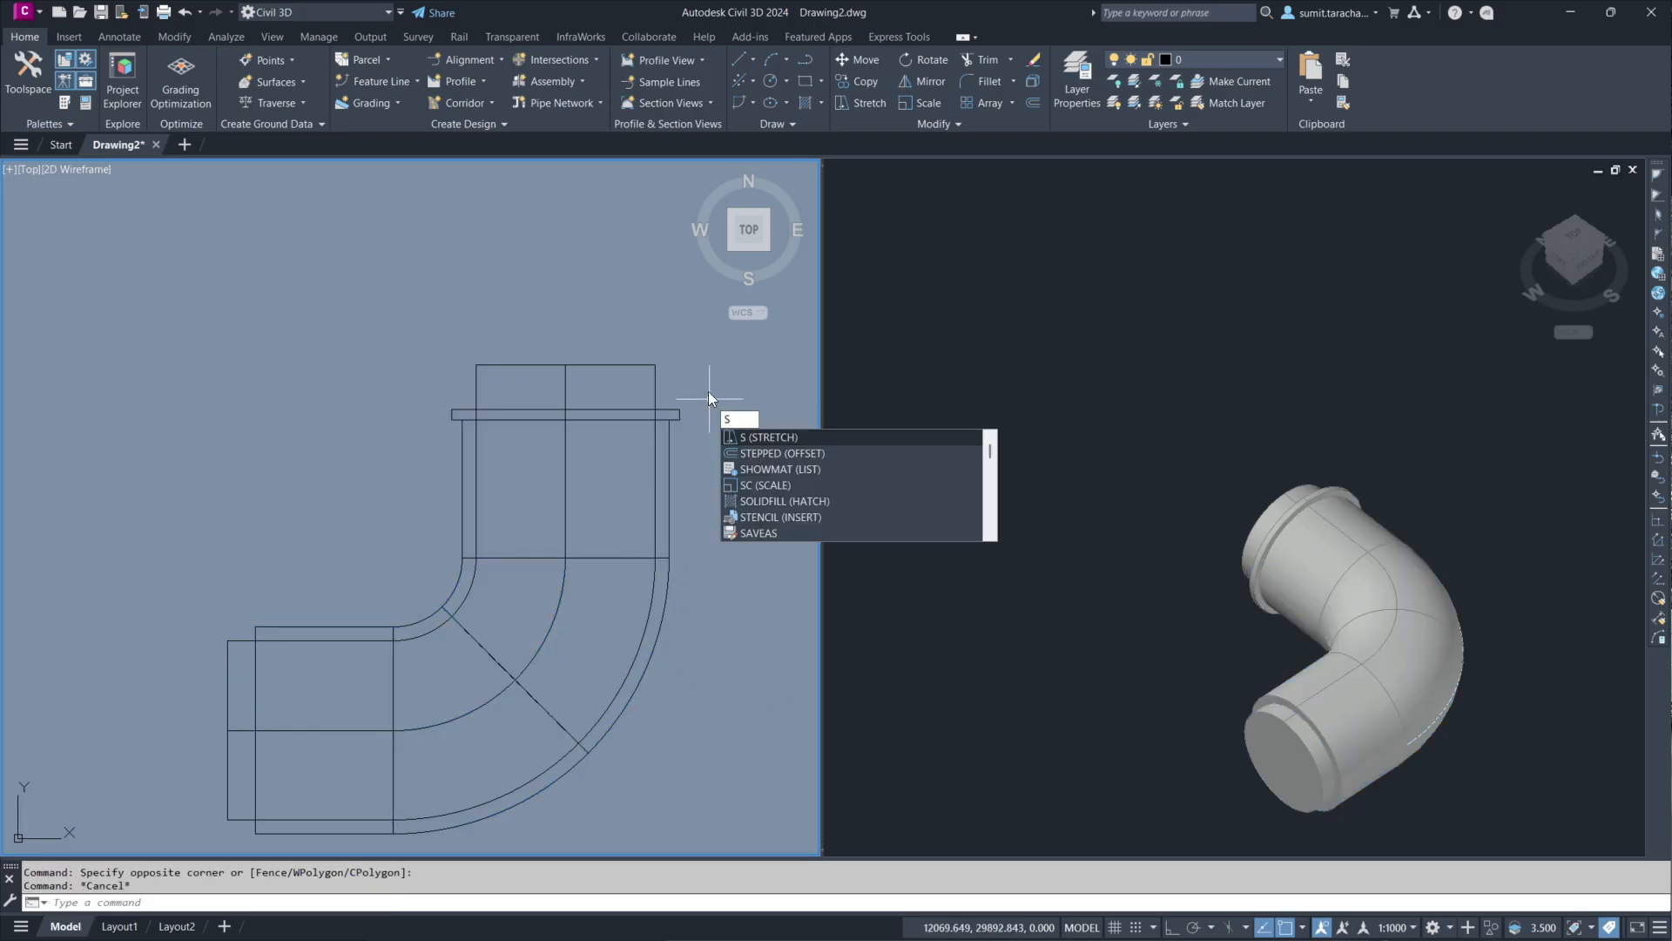
type("U")
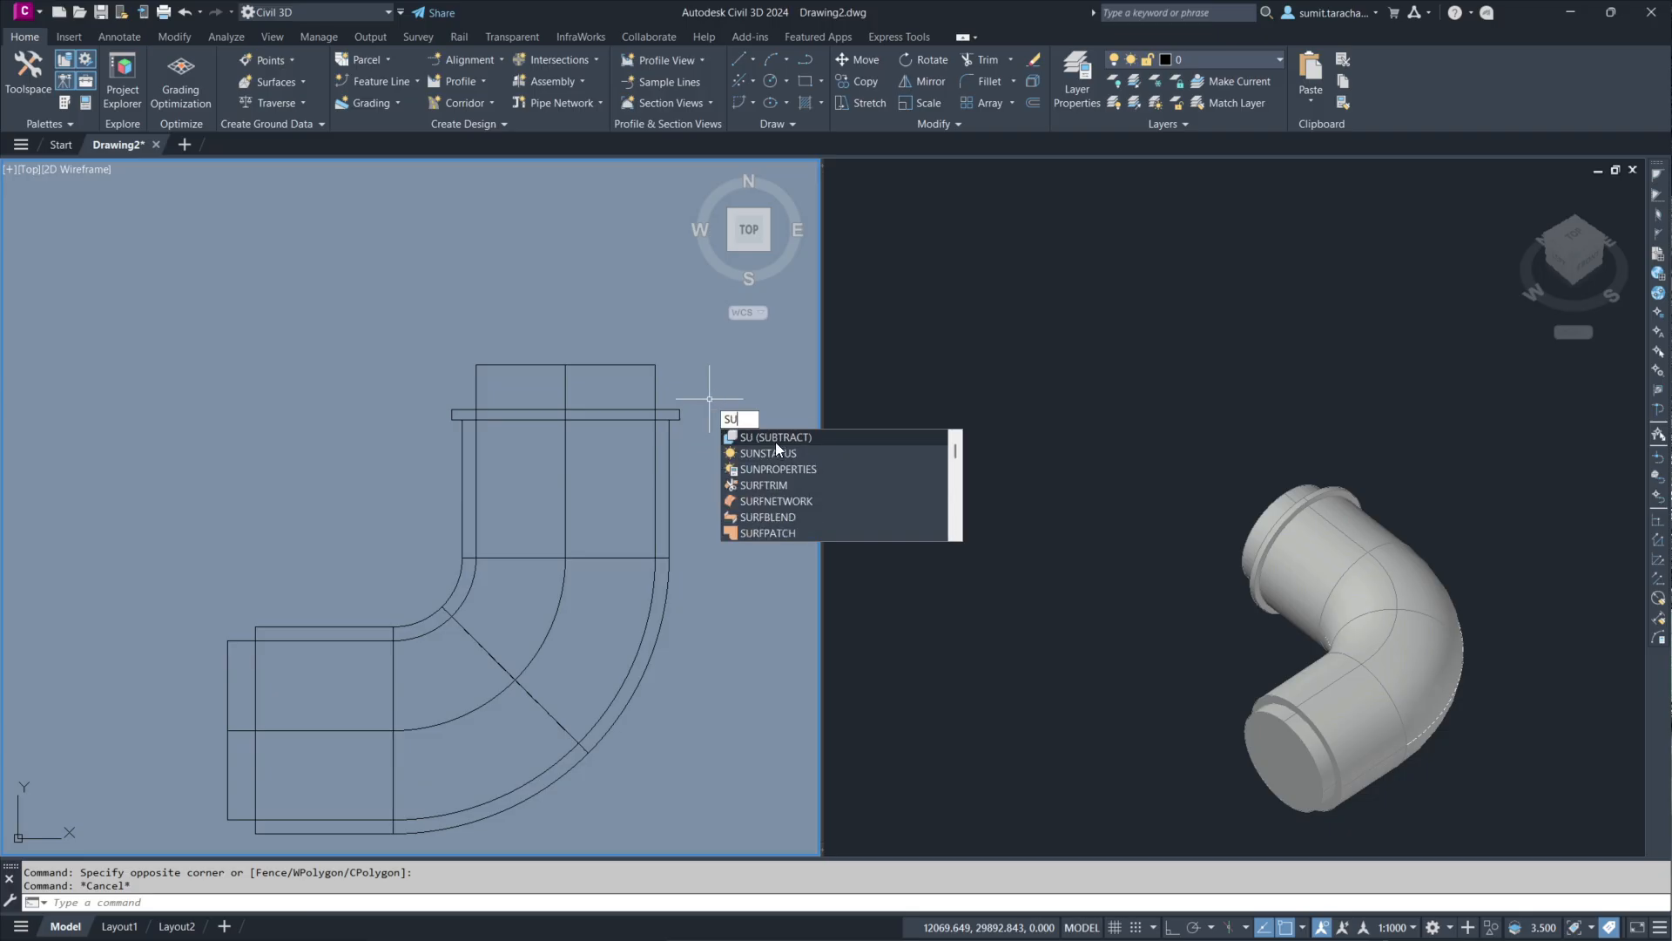
key("Return")
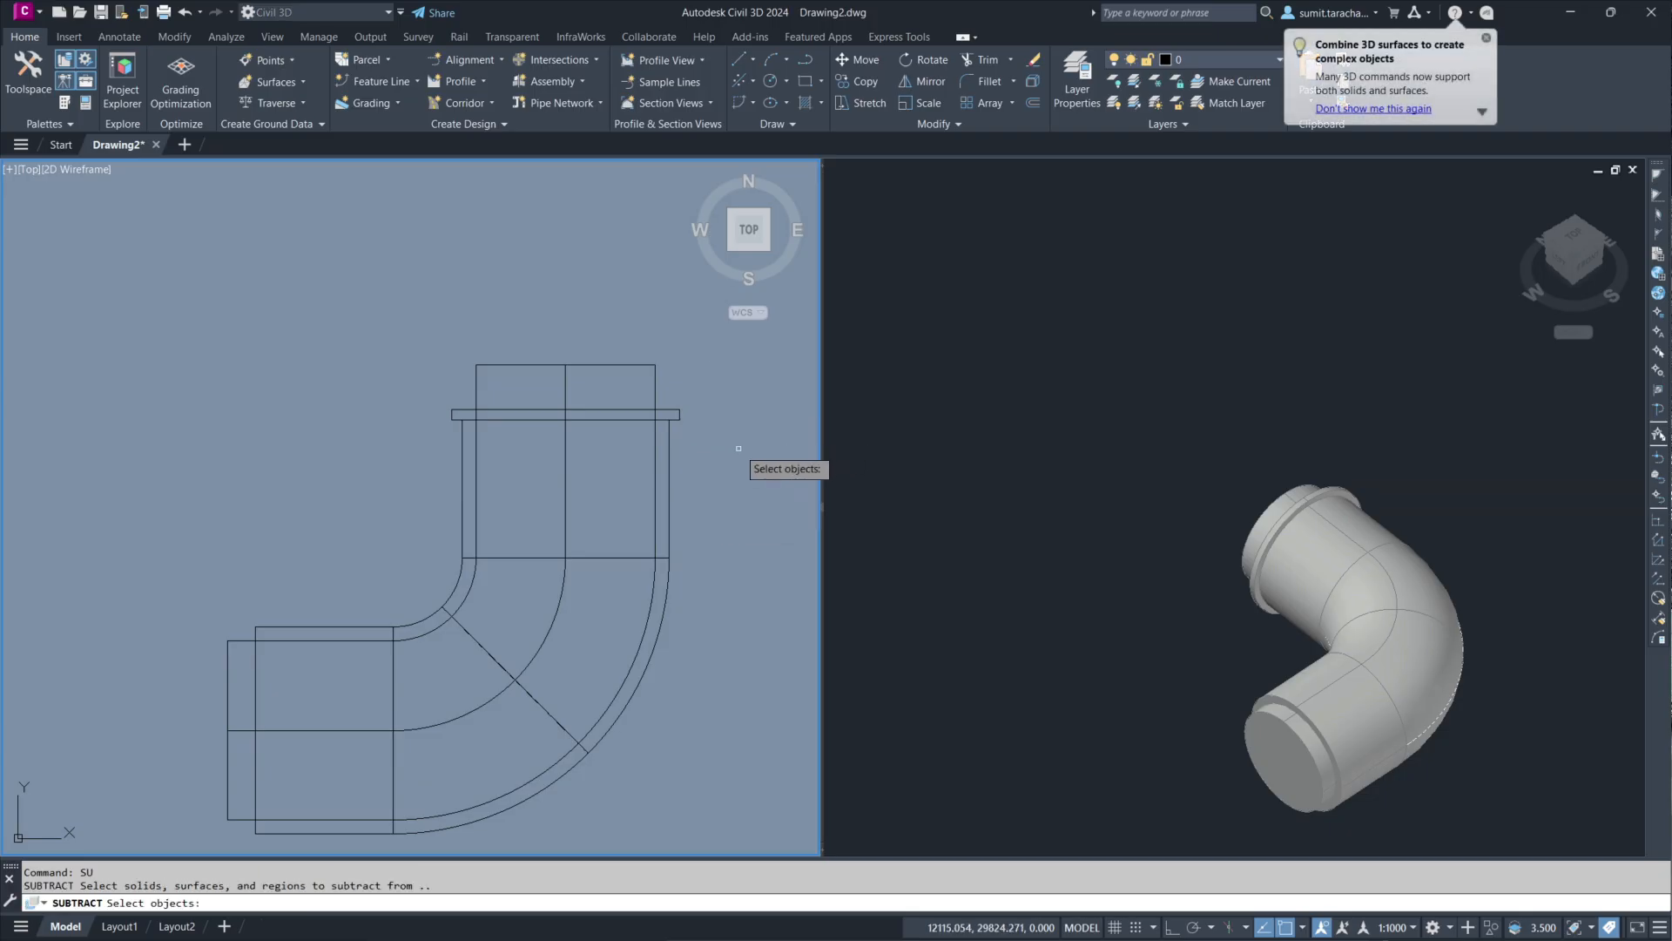
left_click(675, 506)
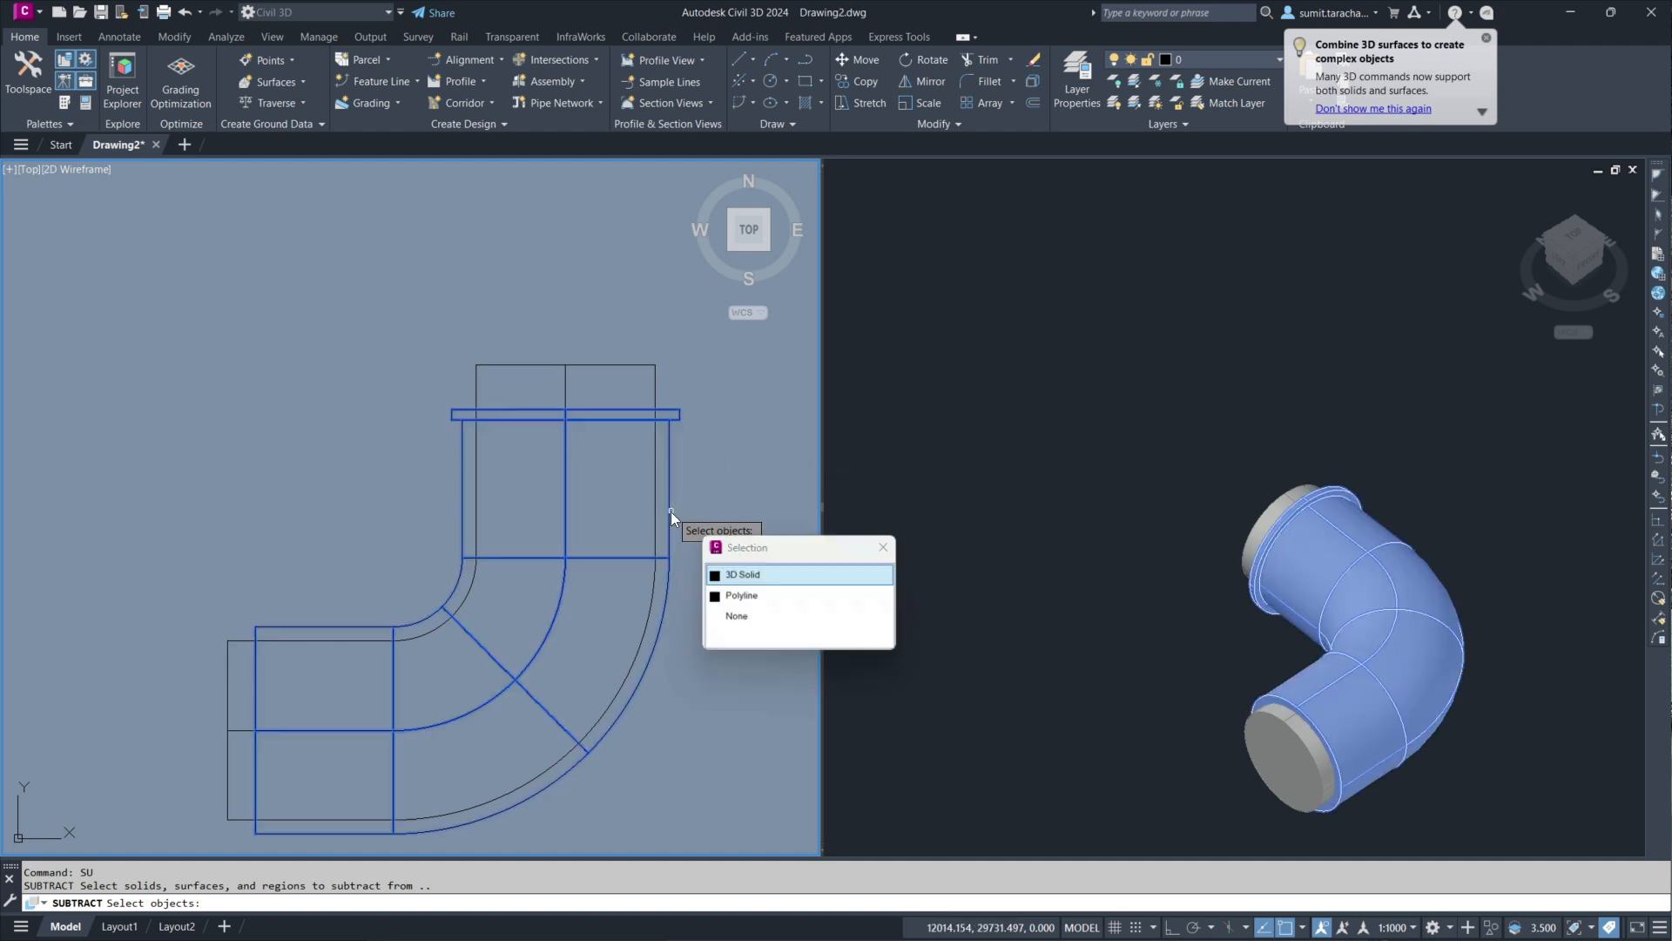
left_click(736, 574)
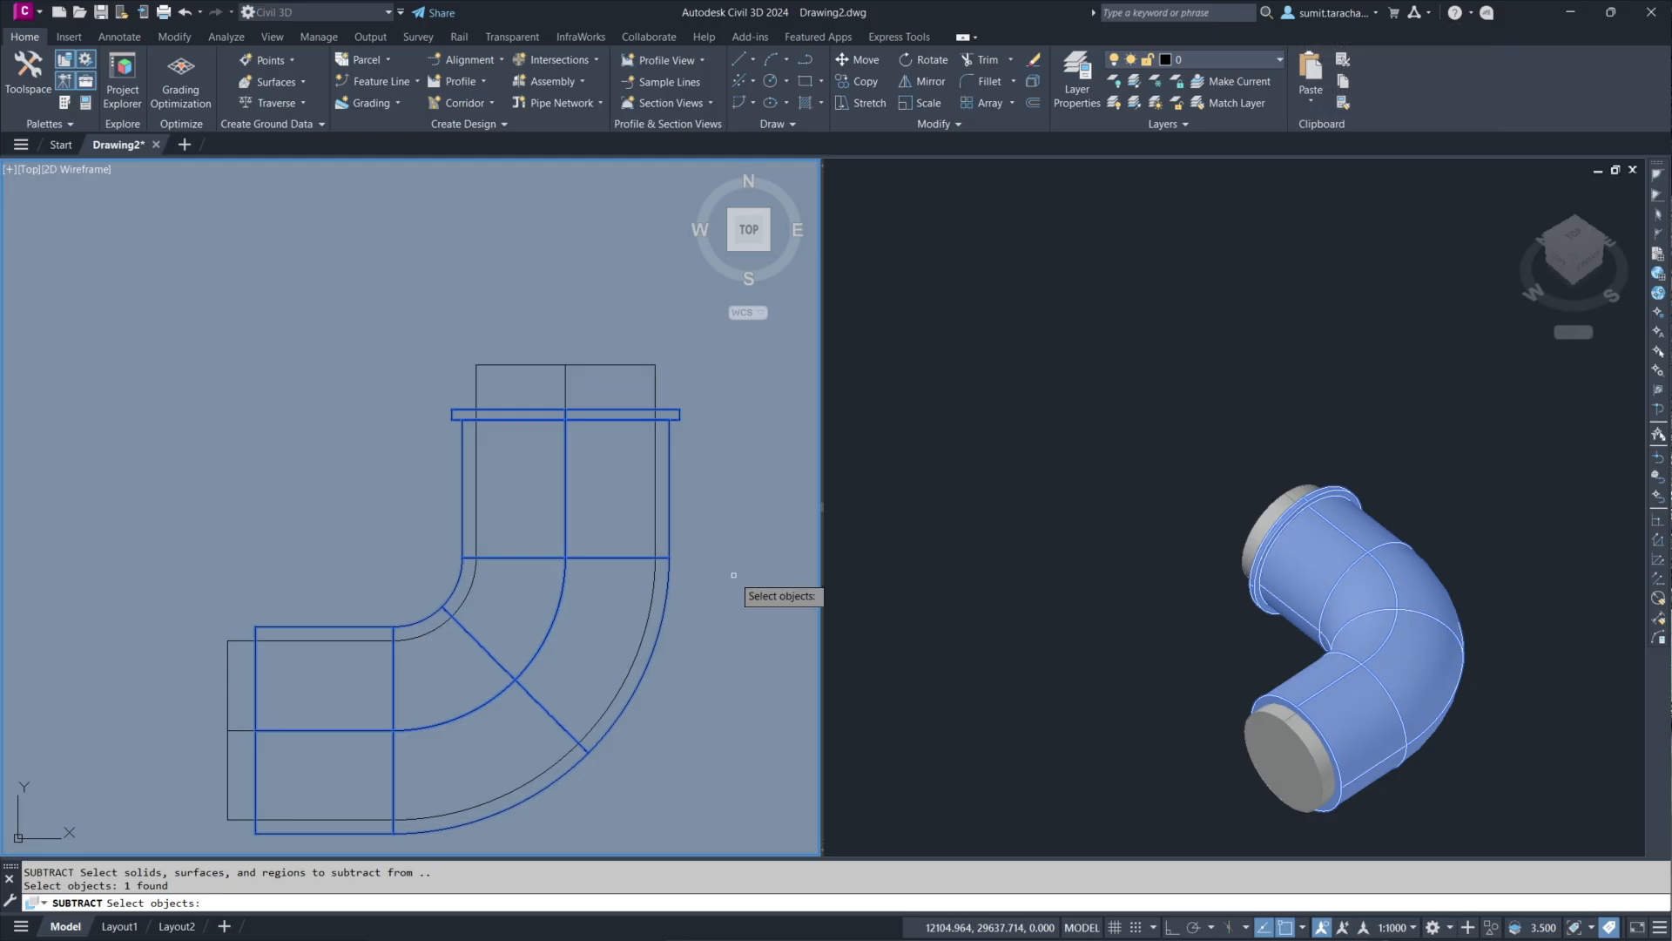
key("Return")
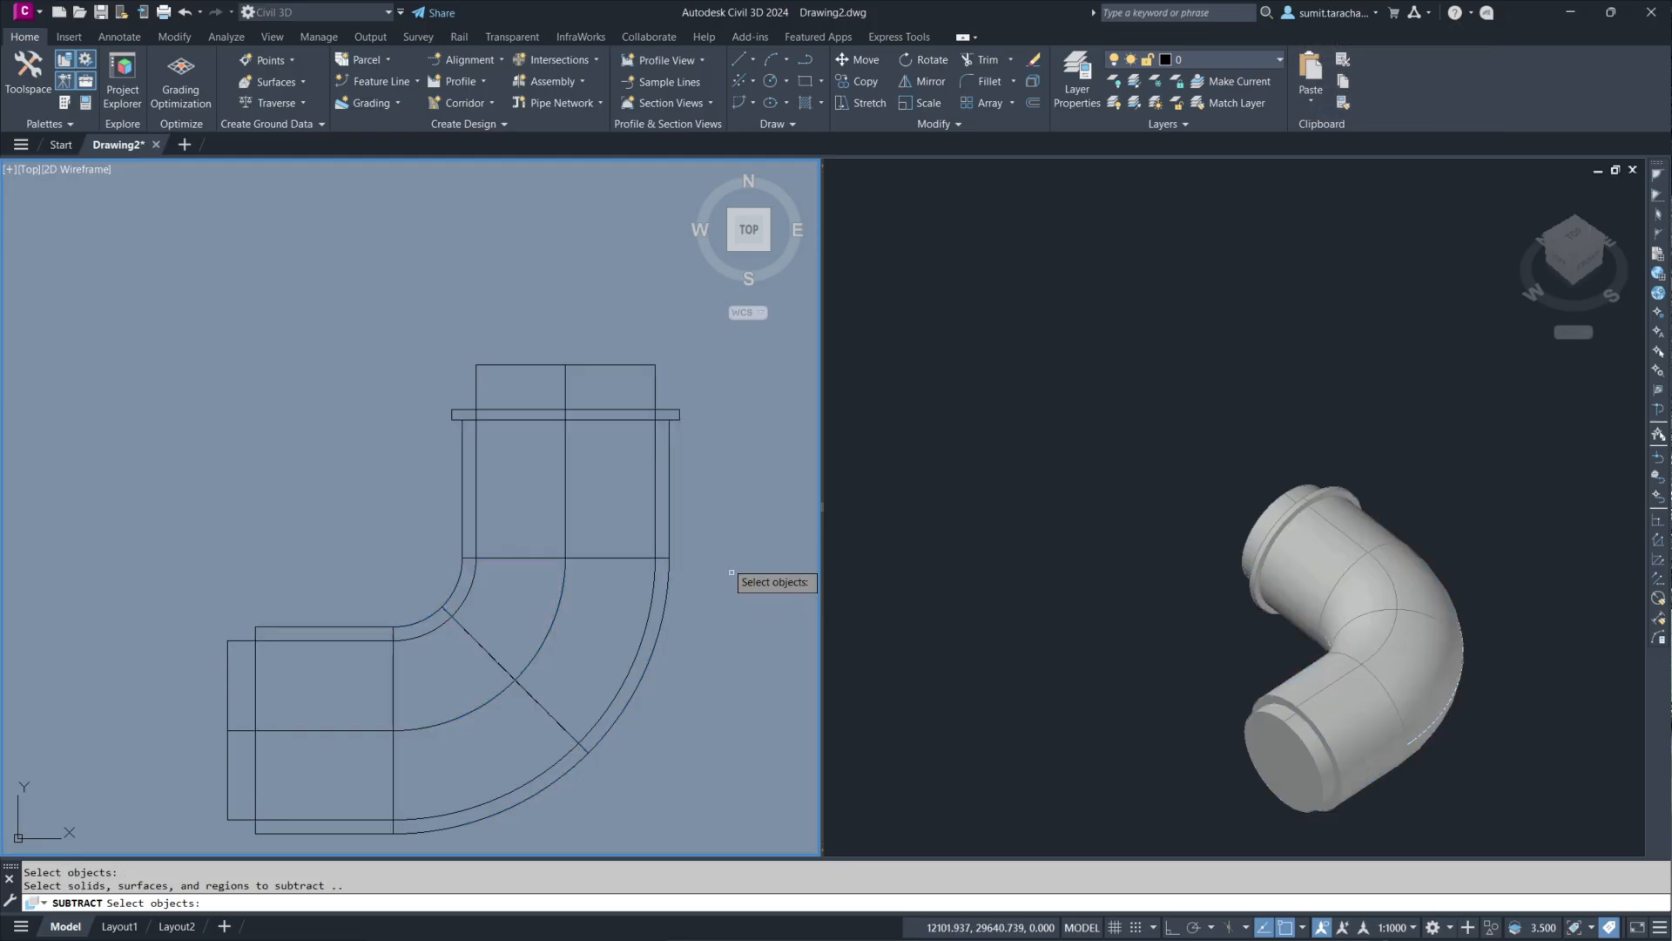
left_click(654, 391)
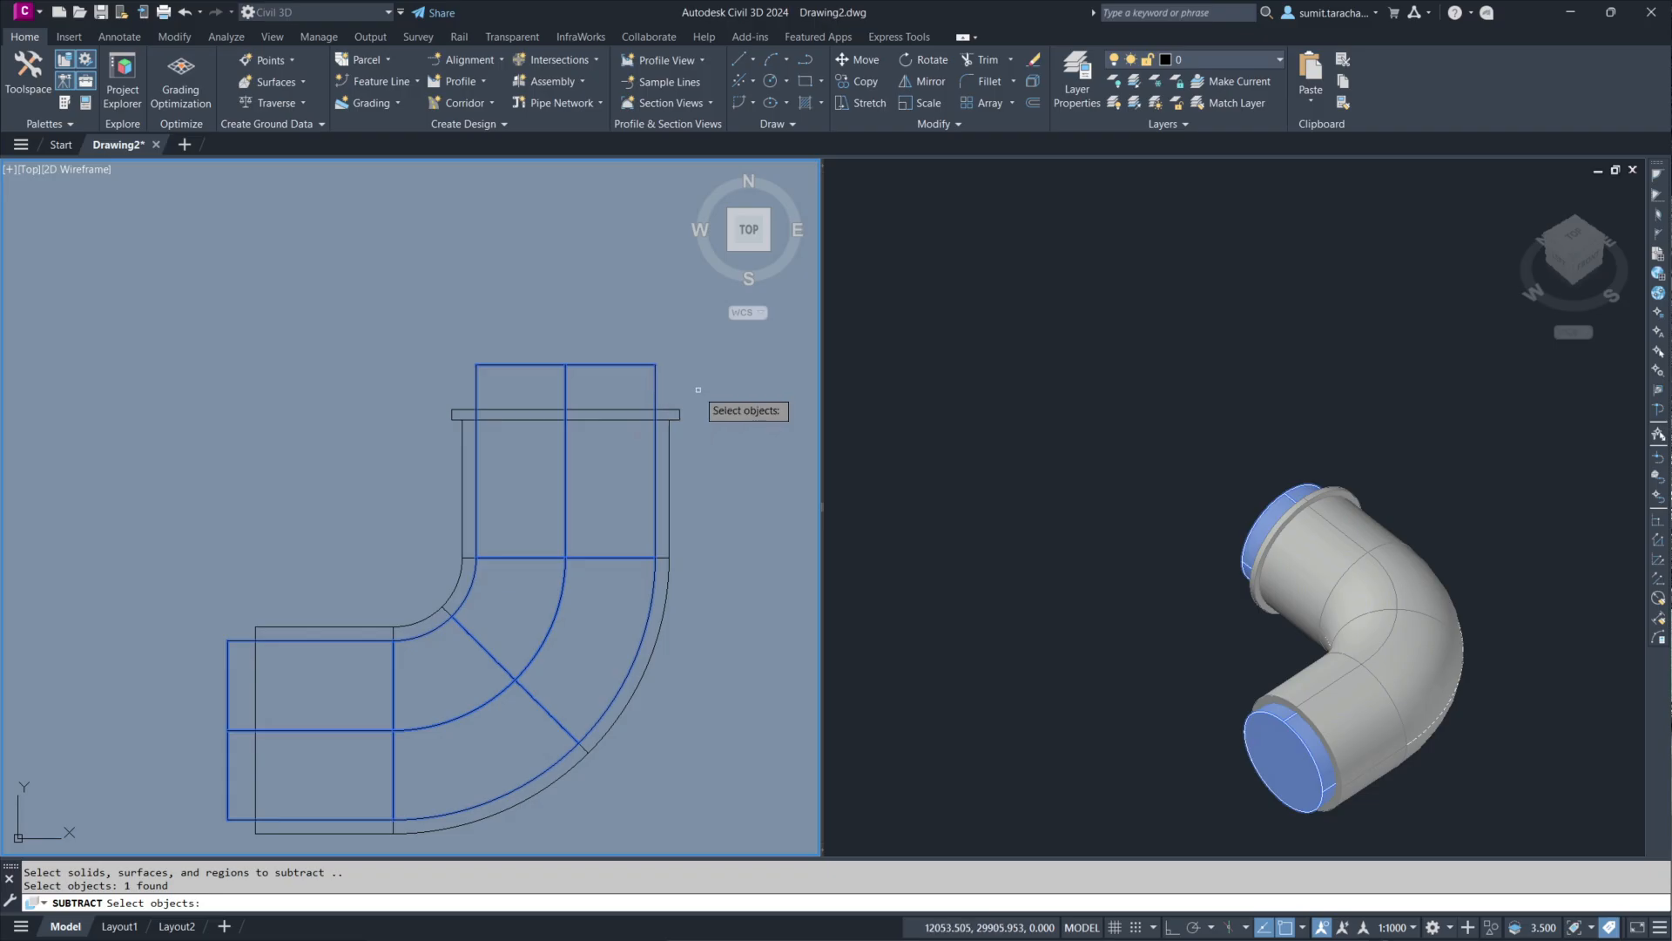
key("Return")
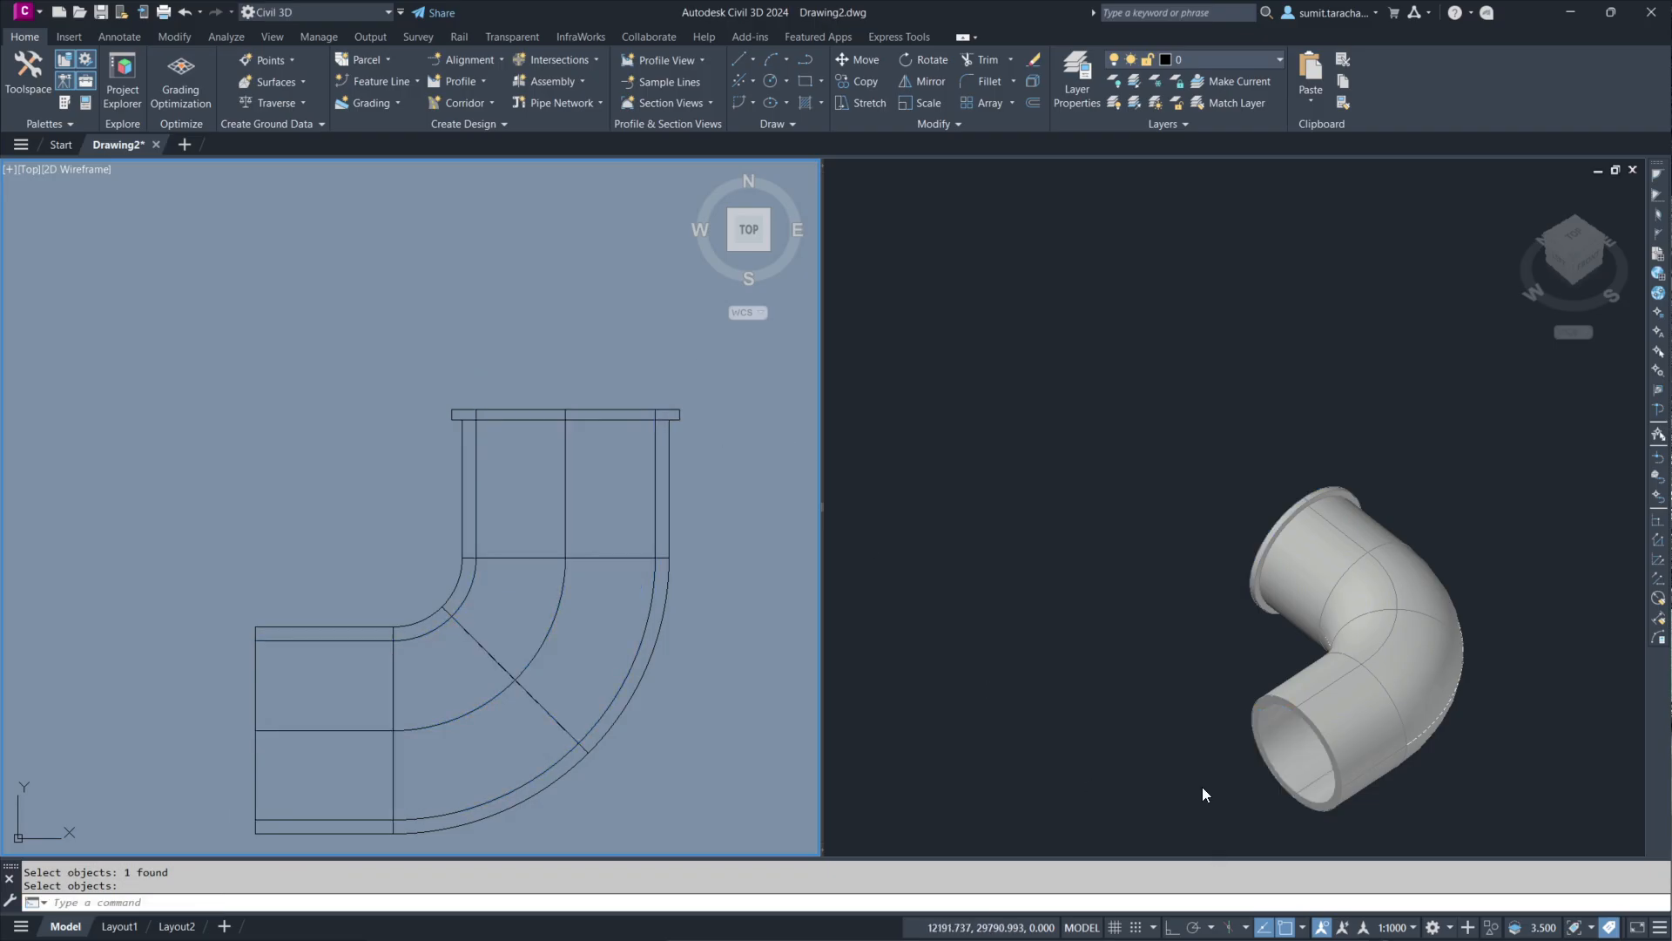
Step: Examine the hollowed elbow in the 3D viewport, from its open ends to a close-up of the flange edge
left_click(1180, 704)
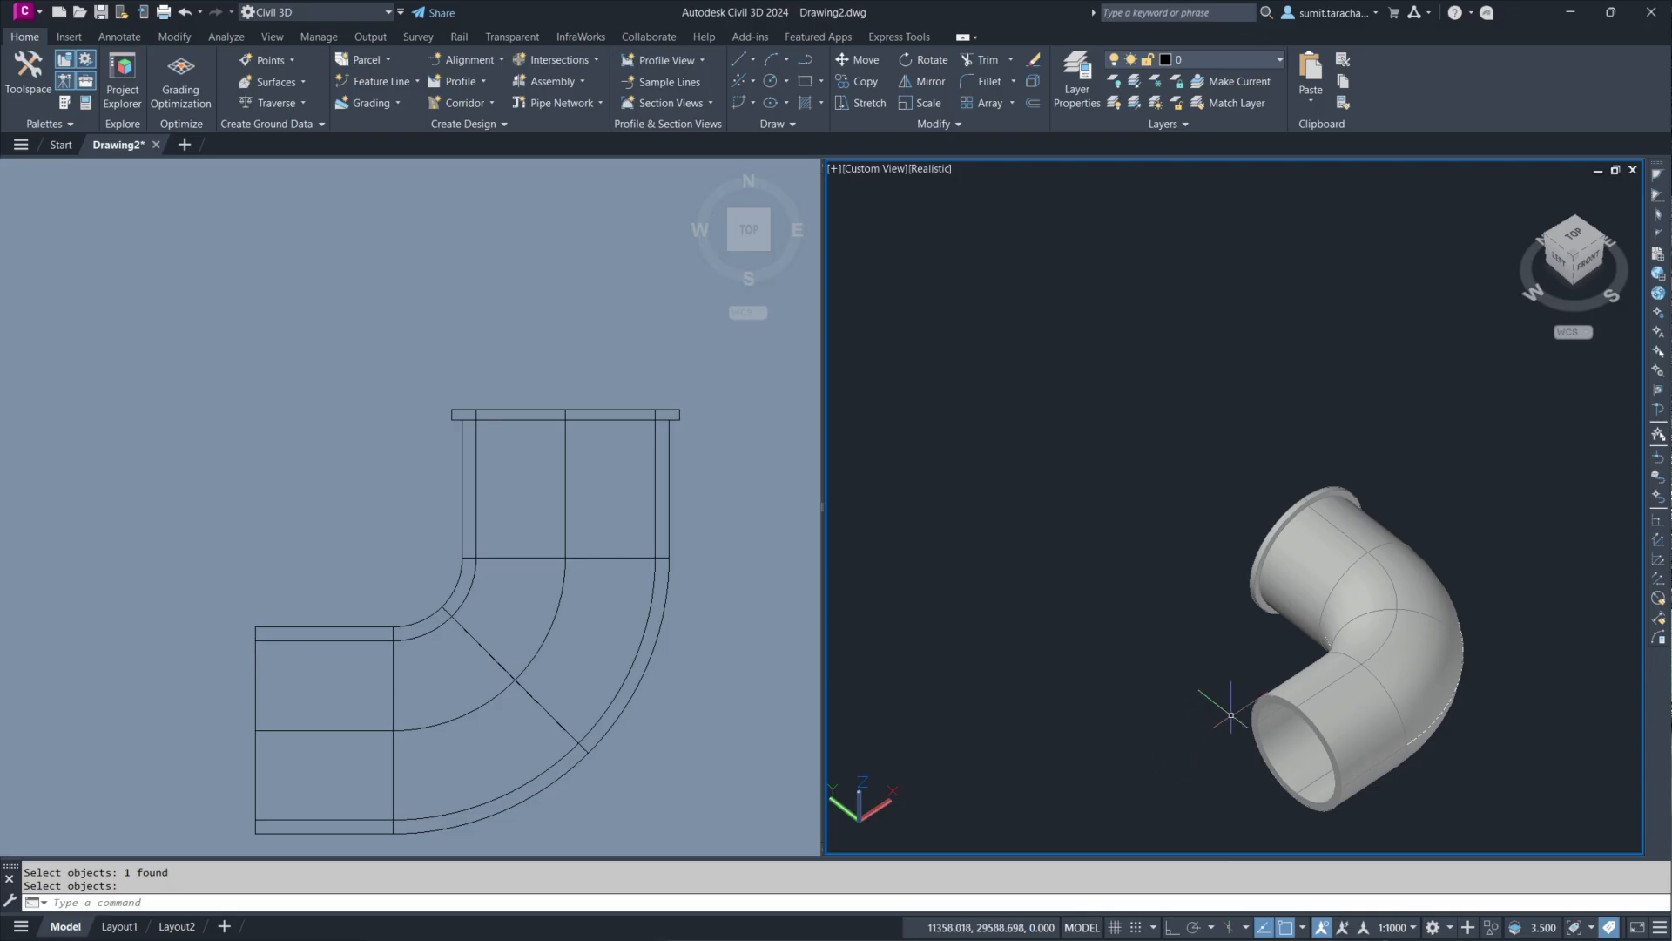
middle_click_drag(1236, 661, 1378, 512, "shift")
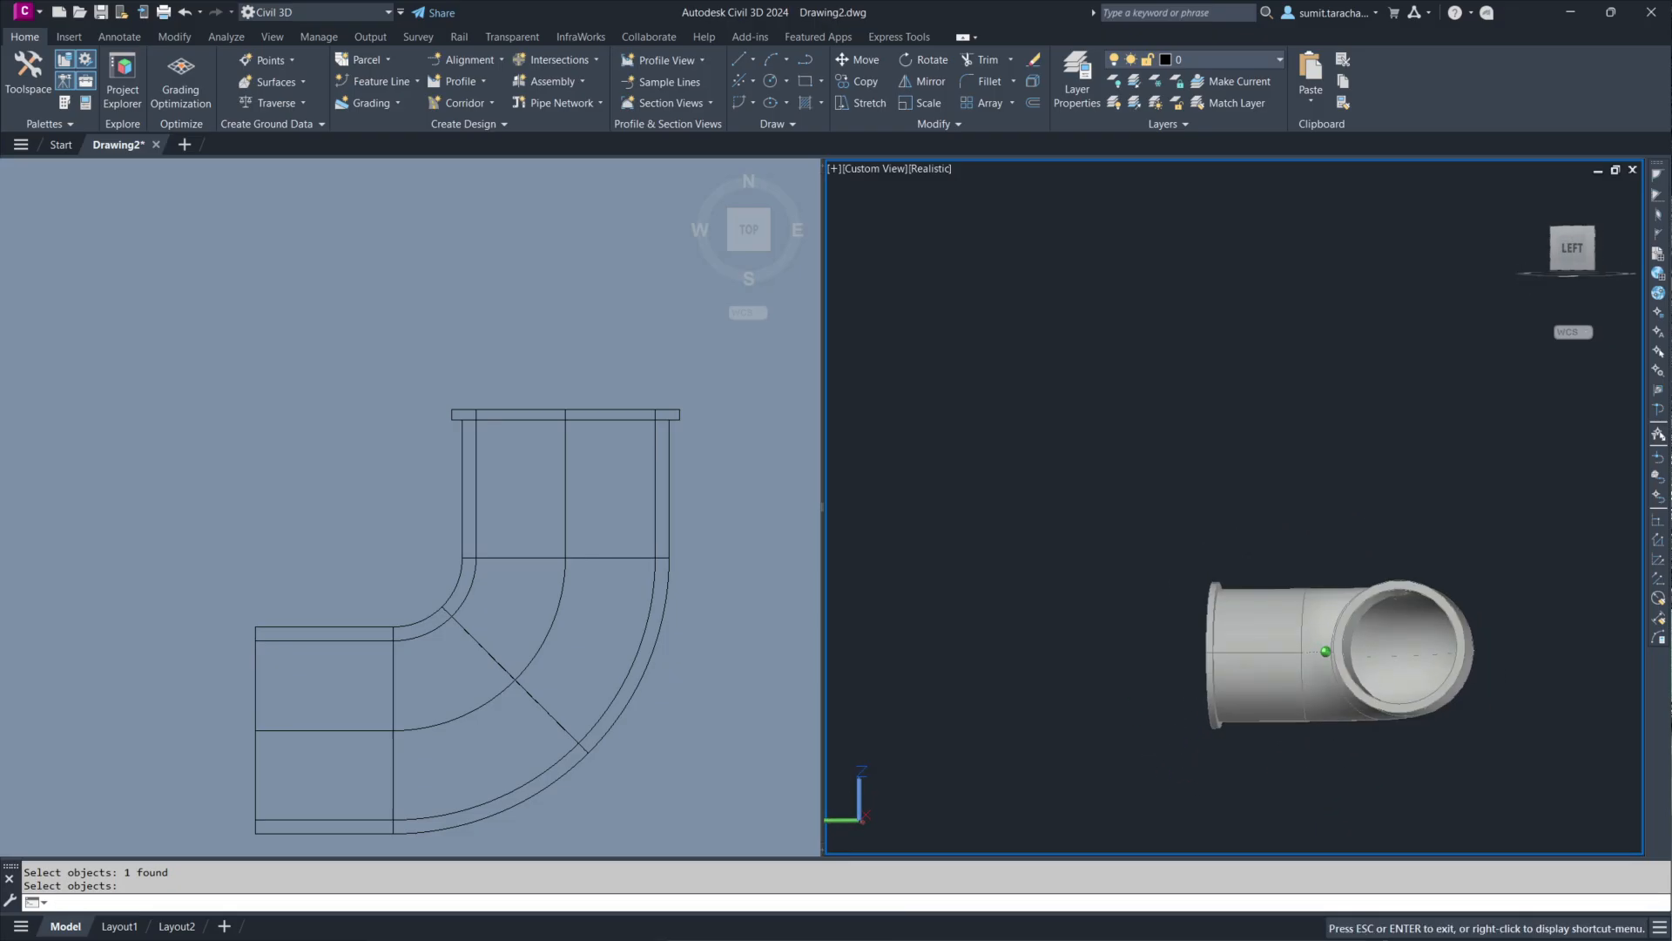
middle_click_drag(1283, 581, 1381, 560, "shift")
scroll(1374, 578, "up", 5)
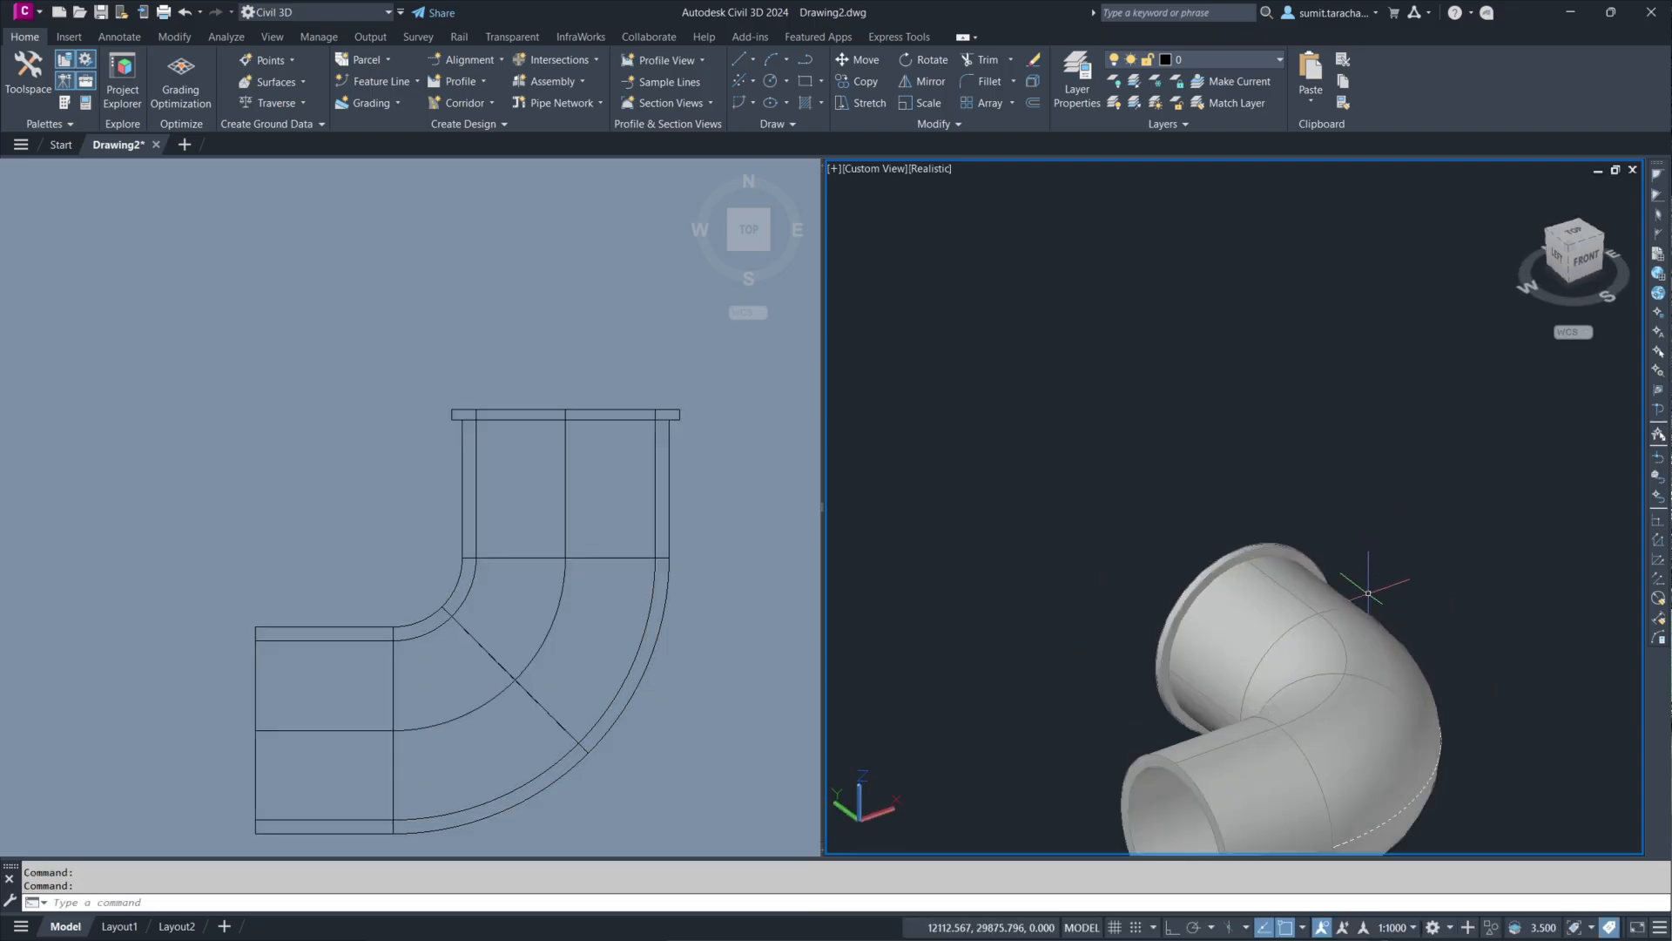
scroll(1128, 595, "up", 3)
middle_click_drag(1076, 633, 1105, 657, "shift")
left_click(1215, 646)
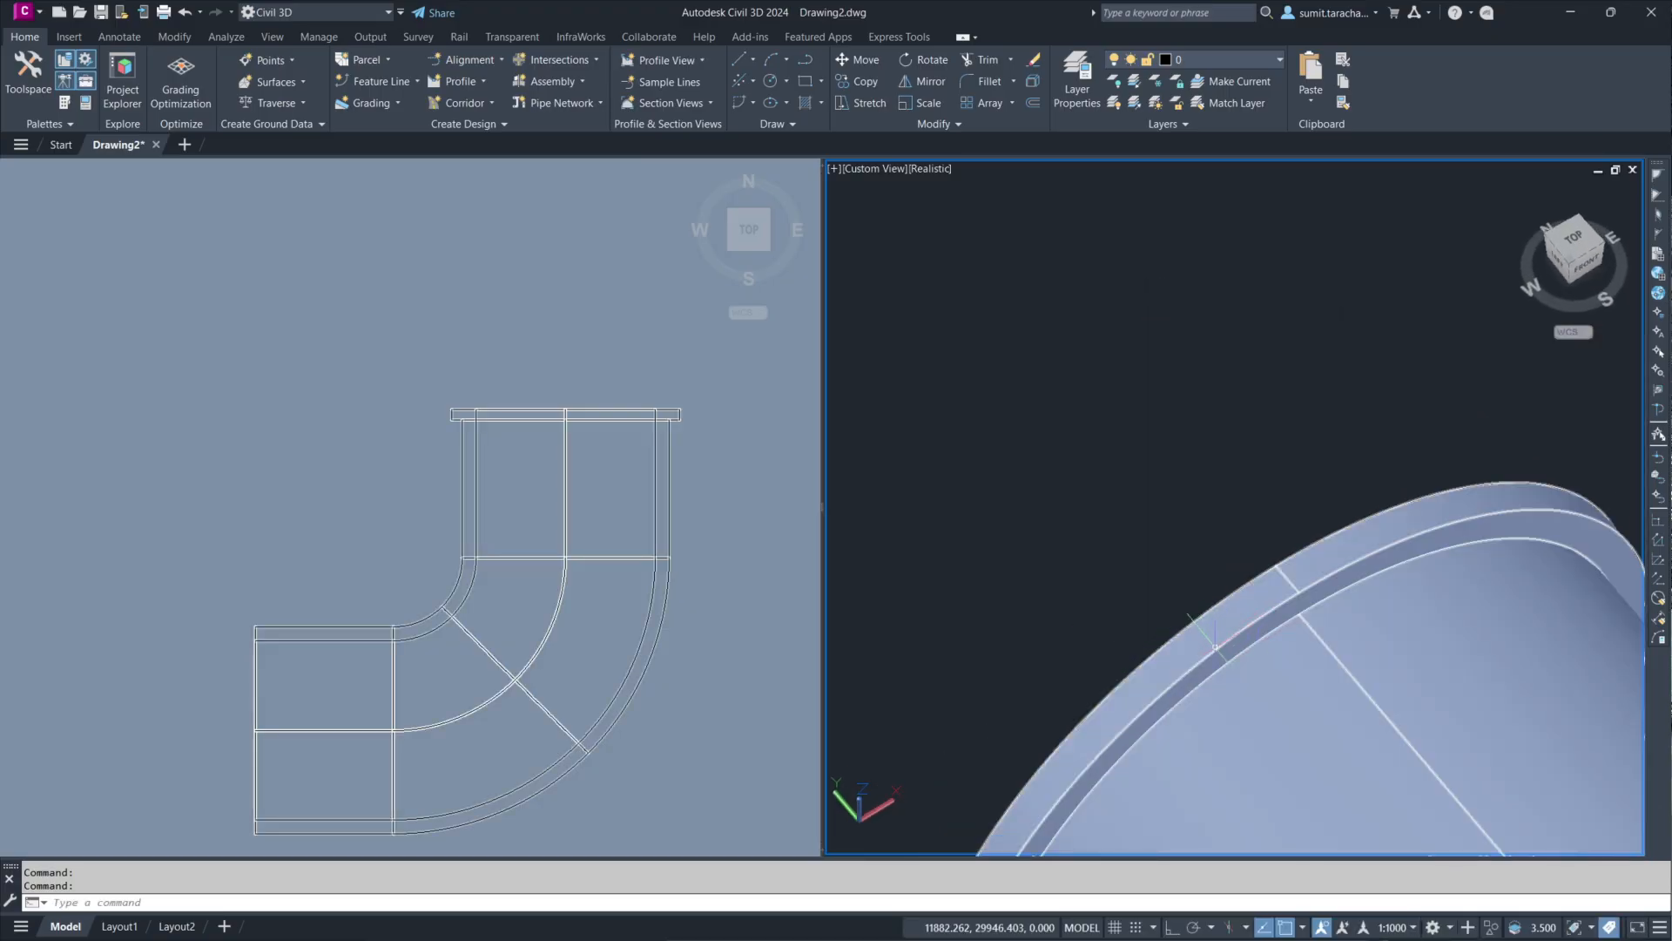